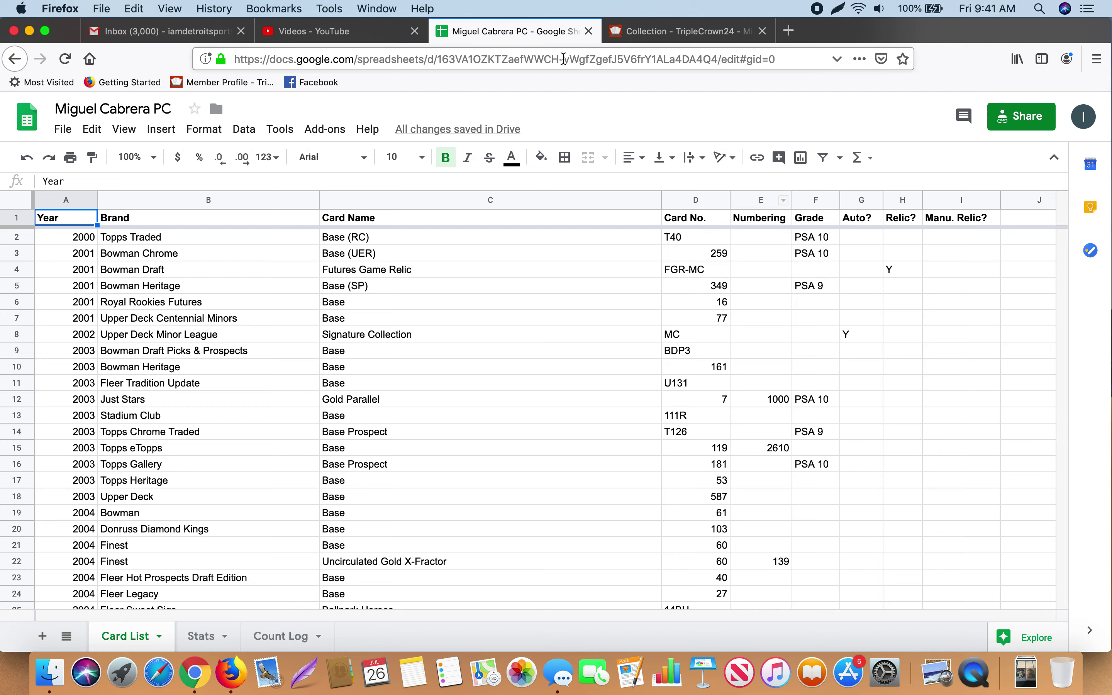
# Switch to the Trading Card Database collection page and look over its Miguel Cabrera card listing.
pyautogui.click(660, 37)
pyautogui.scroll(10, 564, 202)
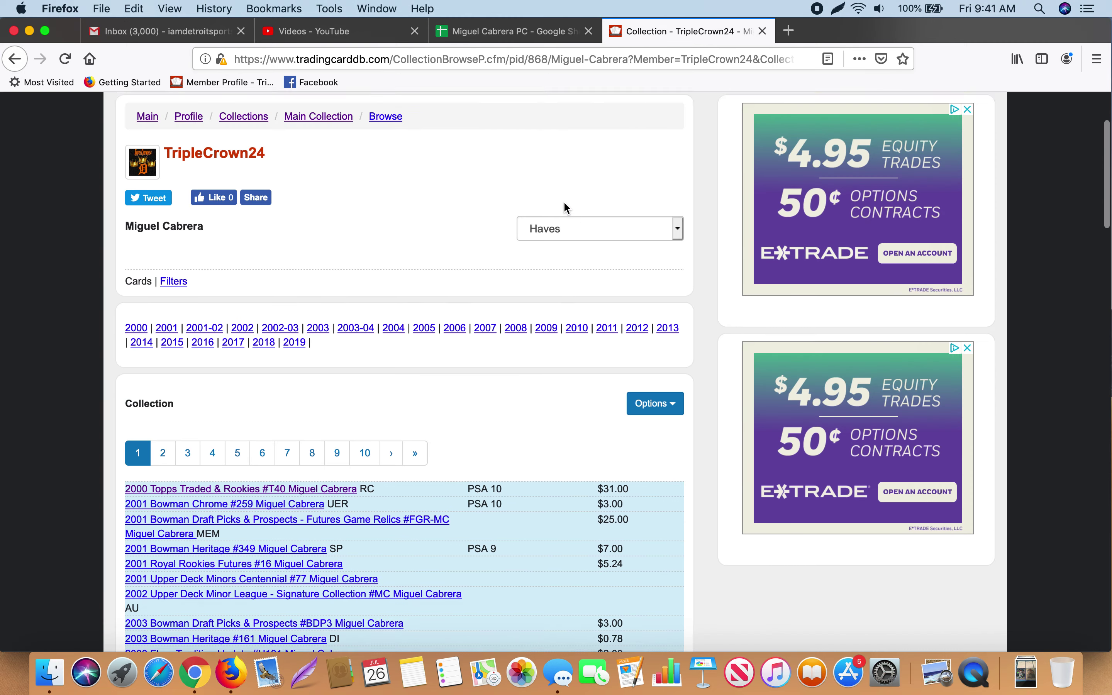
pyautogui.scroll(-5, 567, 208)
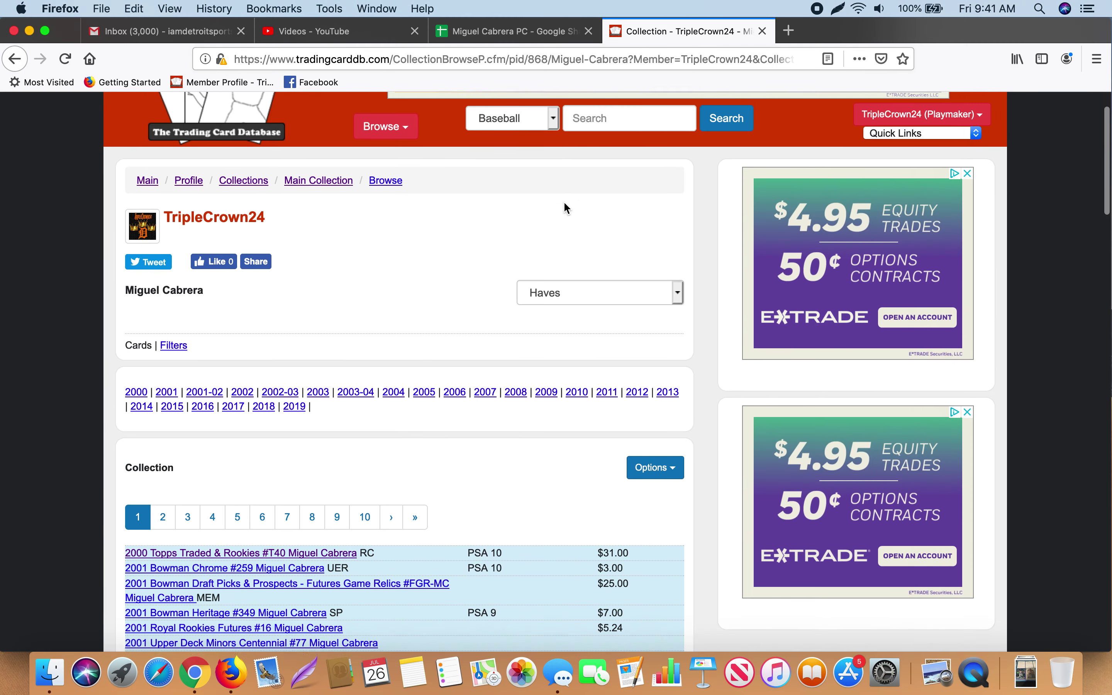
pyautogui.scroll(-1, 567, 208)
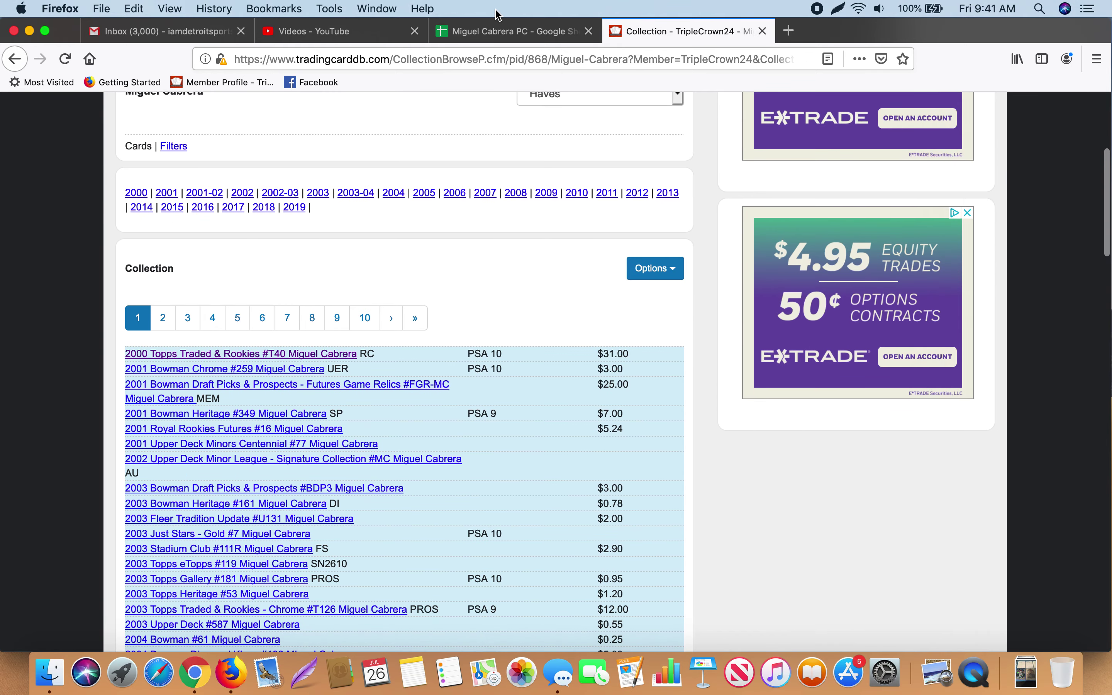
# Return to the Miguel Cabrera PC spreadsheet and browse the Card List sheet's entries, ending back at the first card.
pyautogui.click(498, 32)
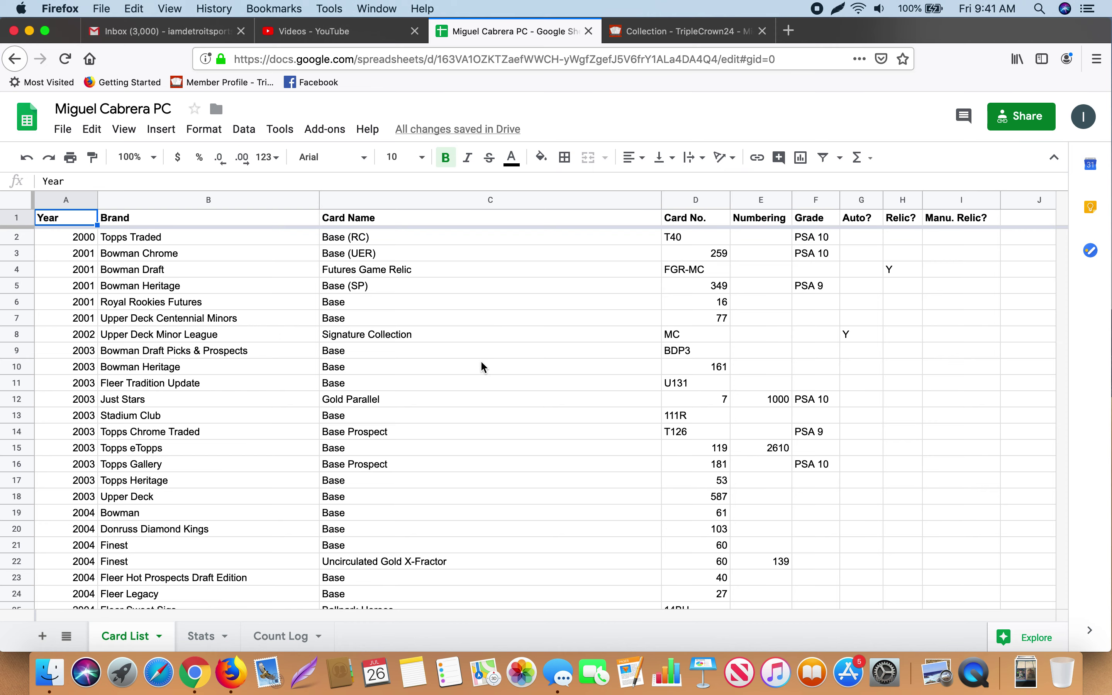
pyautogui.scroll(-9, 481, 363)
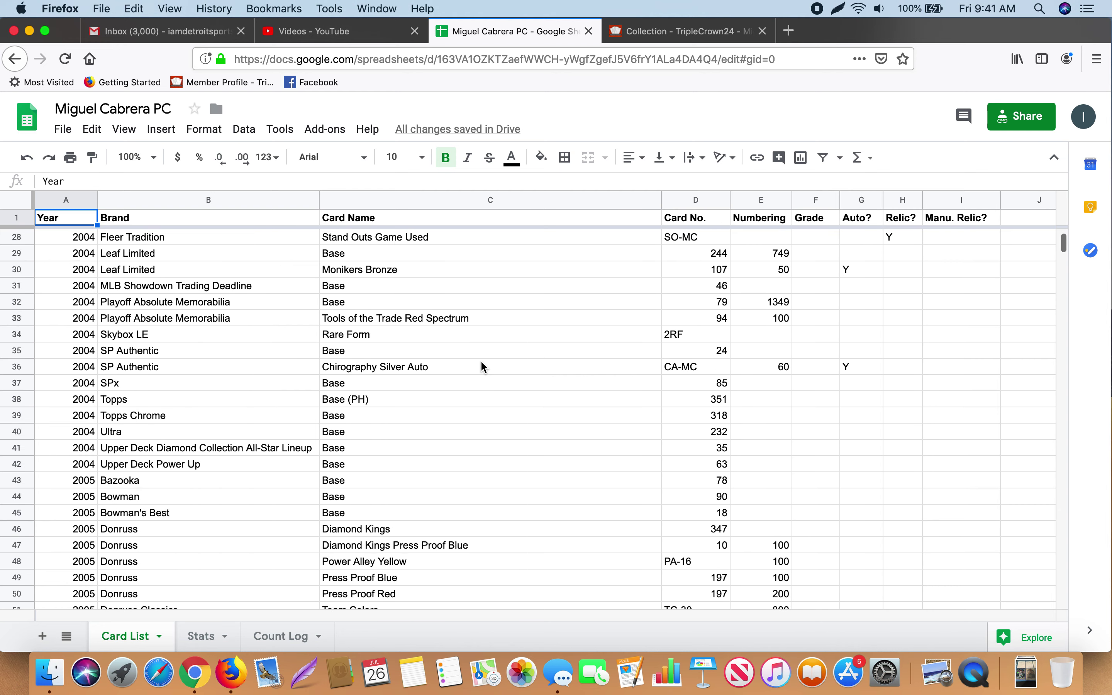
pyautogui.scroll(-5, 482, 362)
pyautogui.scroll(15, 481, 362)
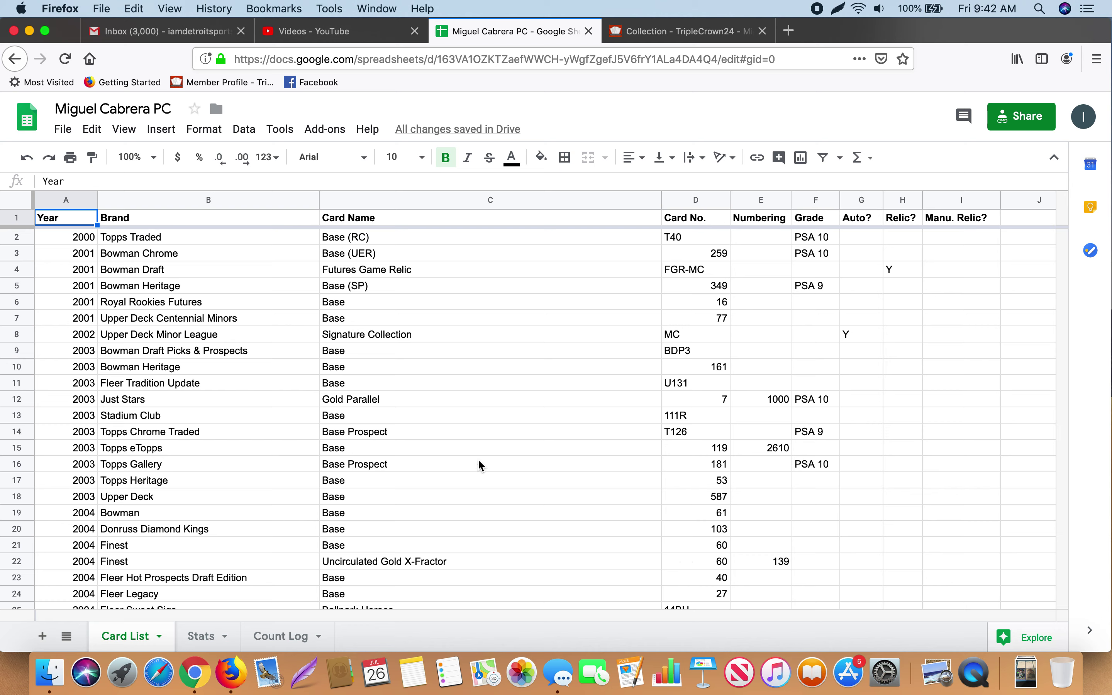
pyautogui.scroll(-15, 478, 461)
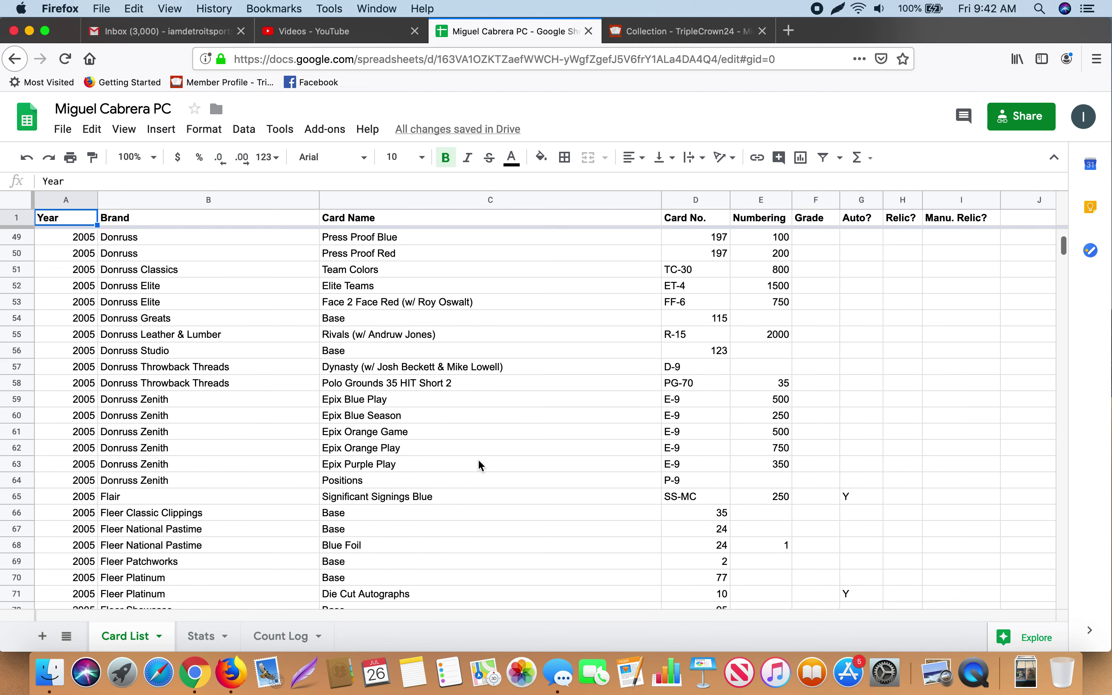
pyautogui.scroll(-15, 479, 465)
pyautogui.scroll(-20, 480, 465)
pyautogui.scroll(-20, 478, 464)
pyautogui.scroll(-20, 478, 464)
pyautogui.scroll(-10, 479, 460)
pyautogui.scroll(20, 478, 460)
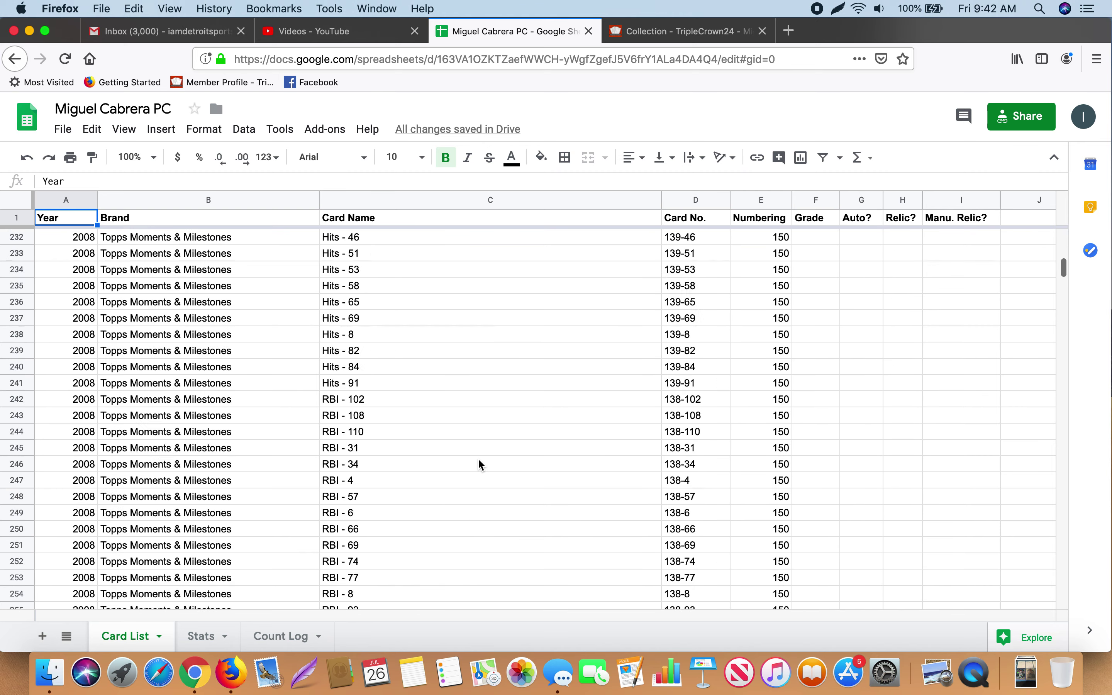
pyautogui.scroll(20, 478, 458)
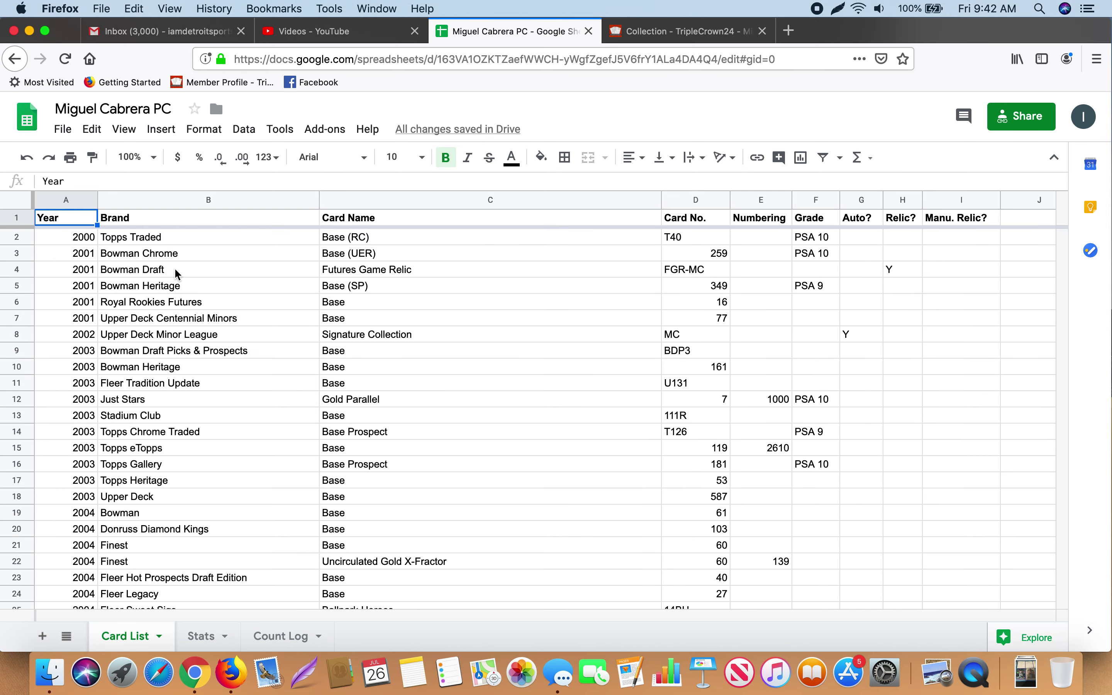
# Examine the 2000 Topps Traded card's year, brand and card name, and compare them with the Trading Card Database listing.
pyautogui.click(77, 238)
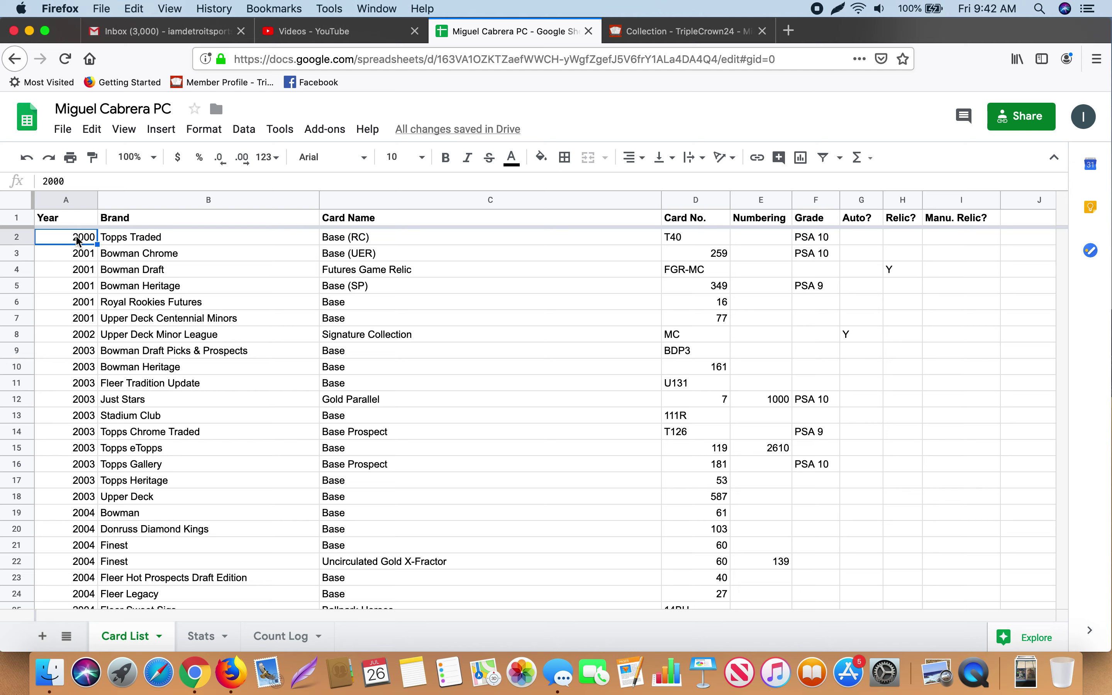
pyautogui.click(145, 241)
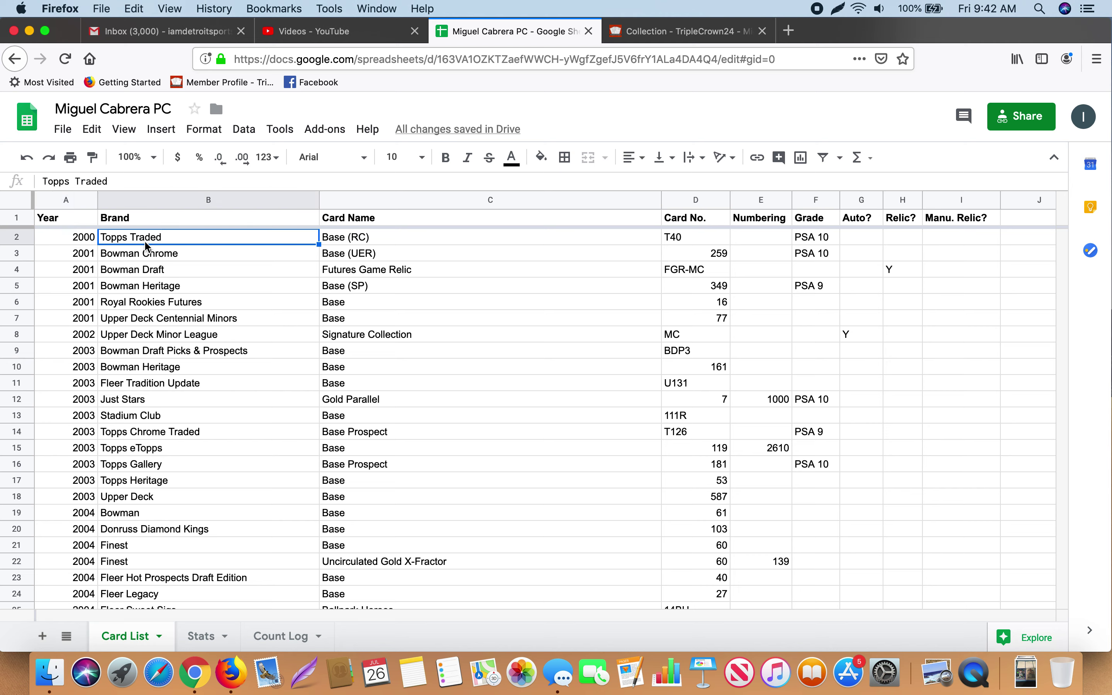
pyautogui.click(384, 237)
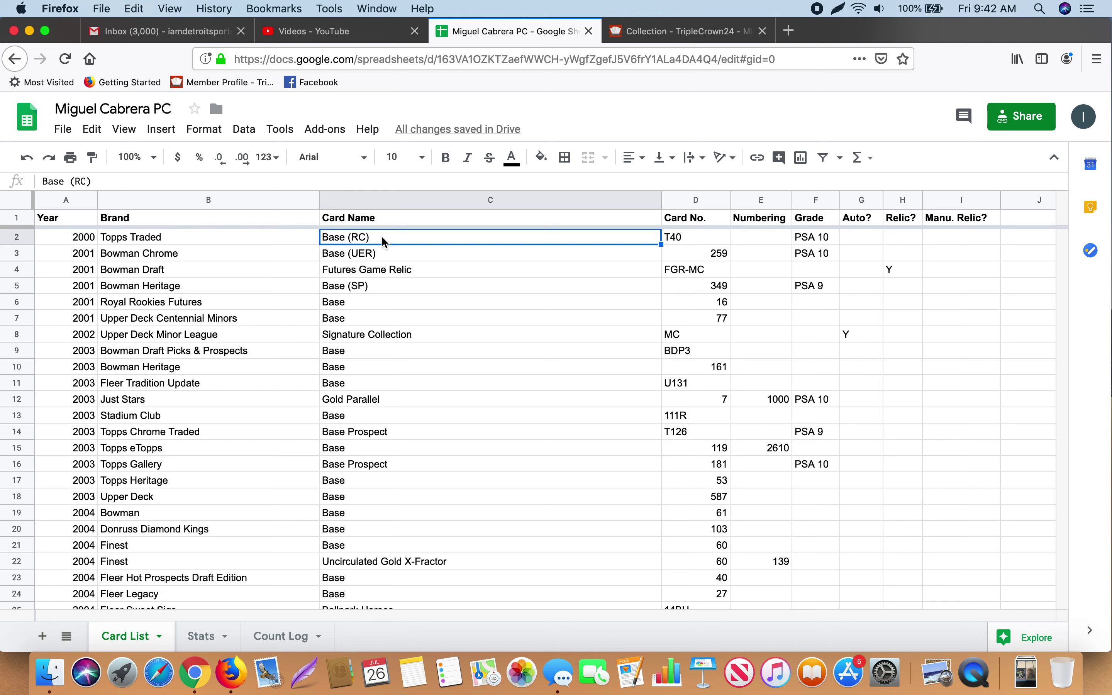
pyautogui.click(683, 31)
pyautogui.scroll(-1, 463, 429)
pyautogui.scroll(-4, 463, 429)
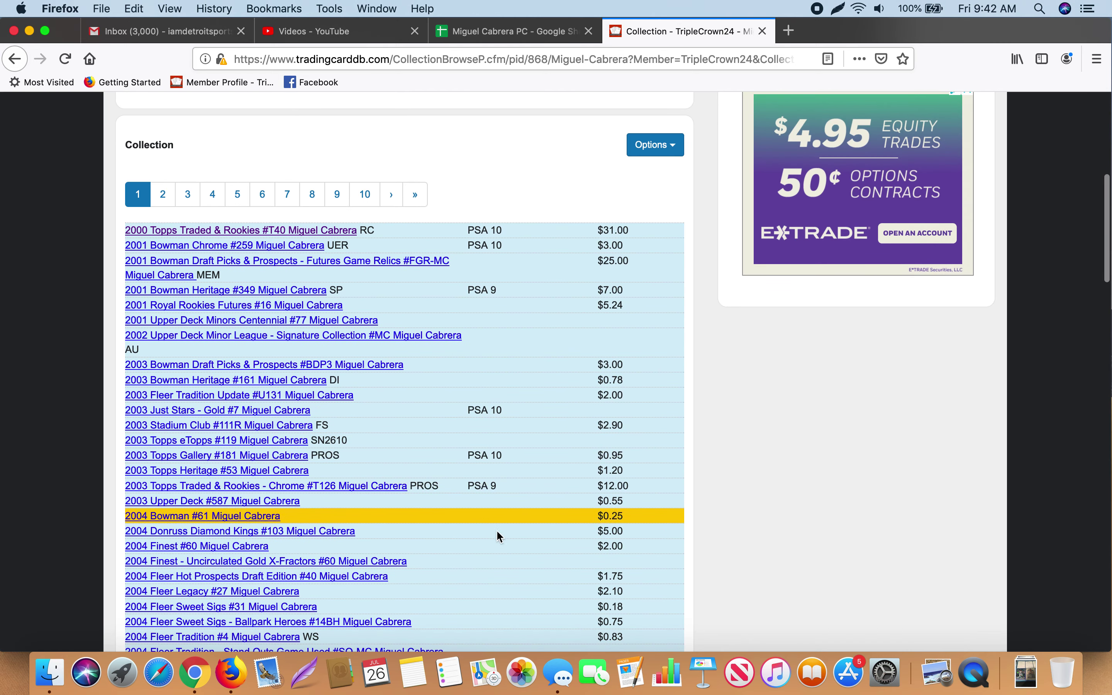
# Back in the spreadsheet, examine the Card No. and Numbering columns and their entries down the card list.
pyautogui.click(506, 31)
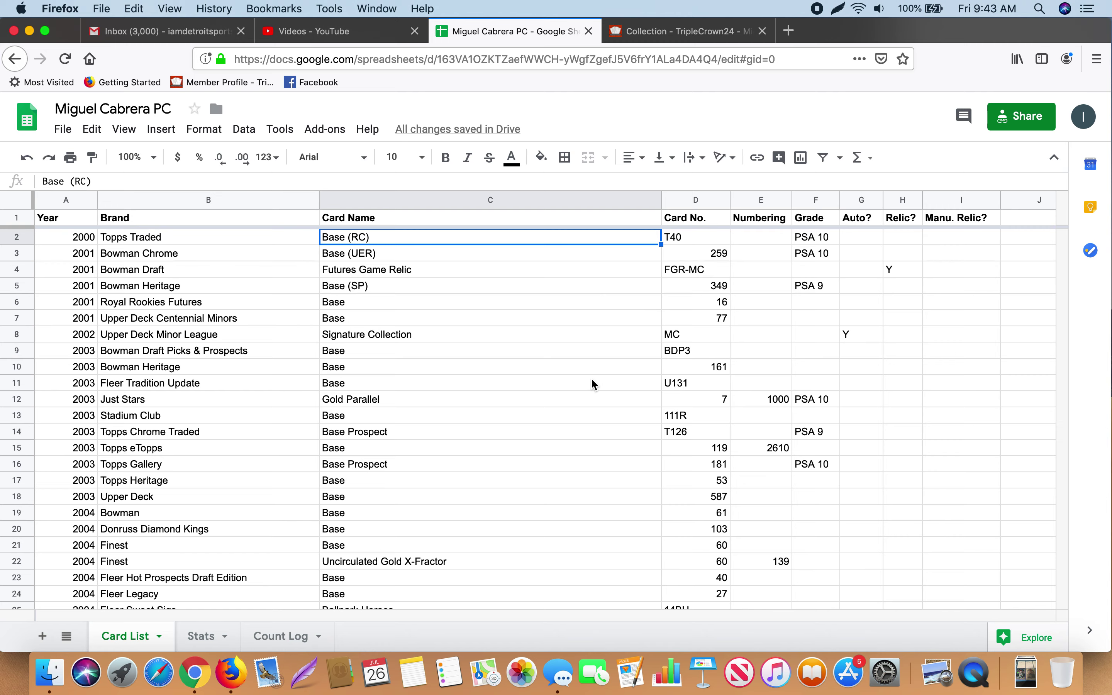
pyautogui.scroll(-10, 592, 379)
pyautogui.scroll(10, 592, 380)
pyautogui.click(689, 218)
pyautogui.click(767, 219)
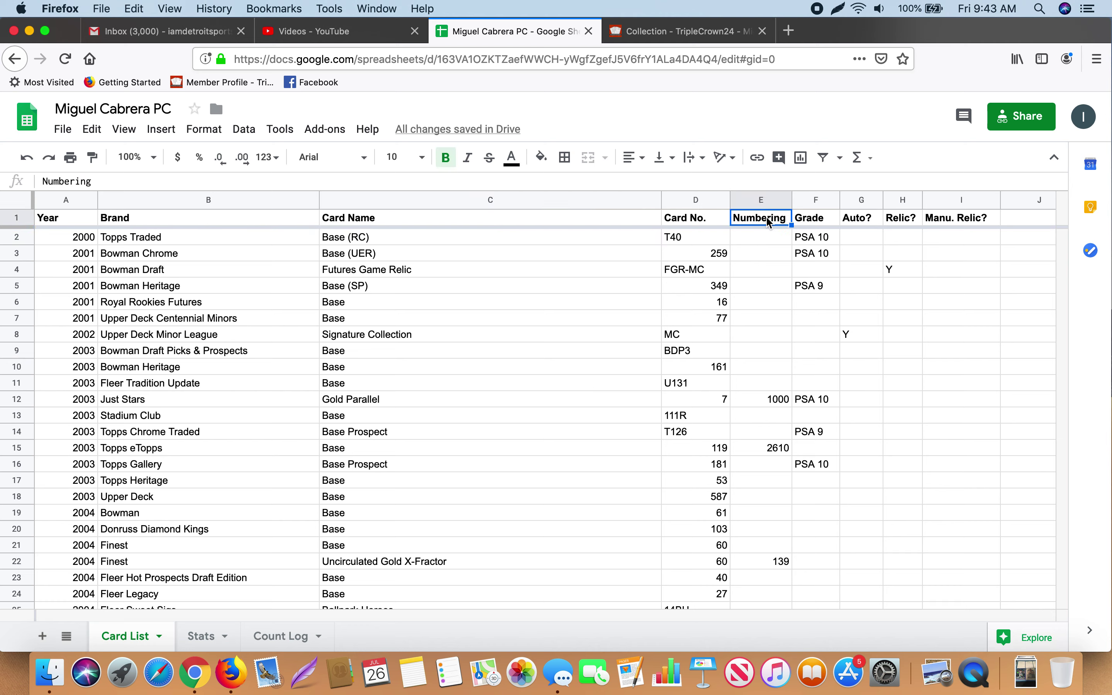
pyautogui.scroll(-8, 765, 353)
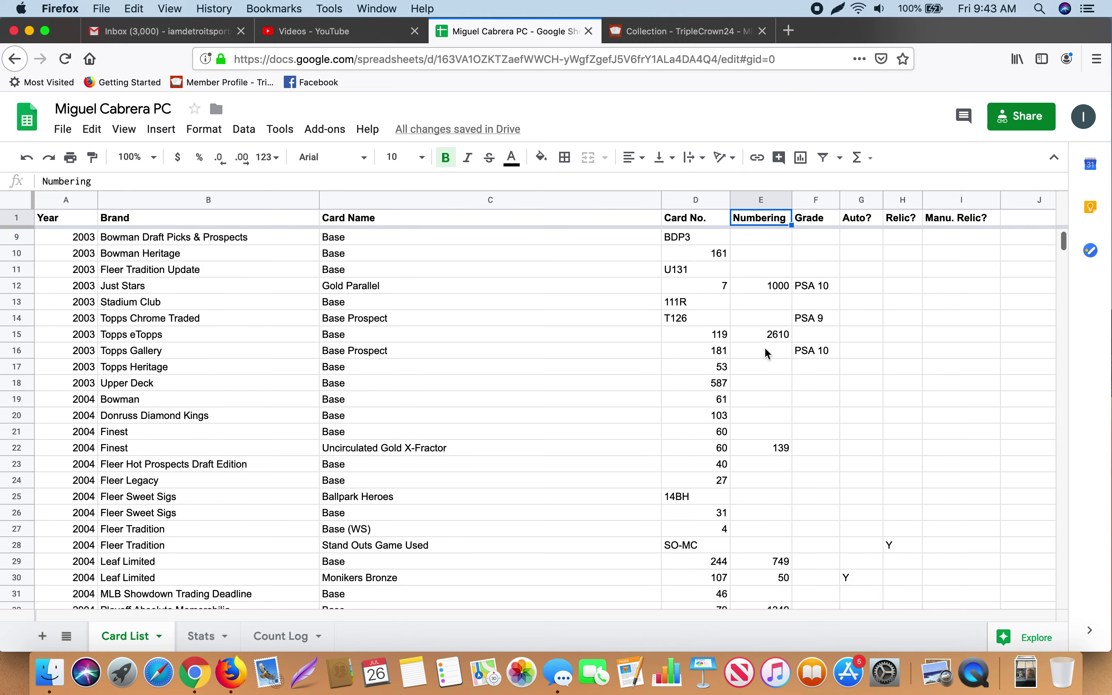
pyautogui.scroll(2, 766, 353)
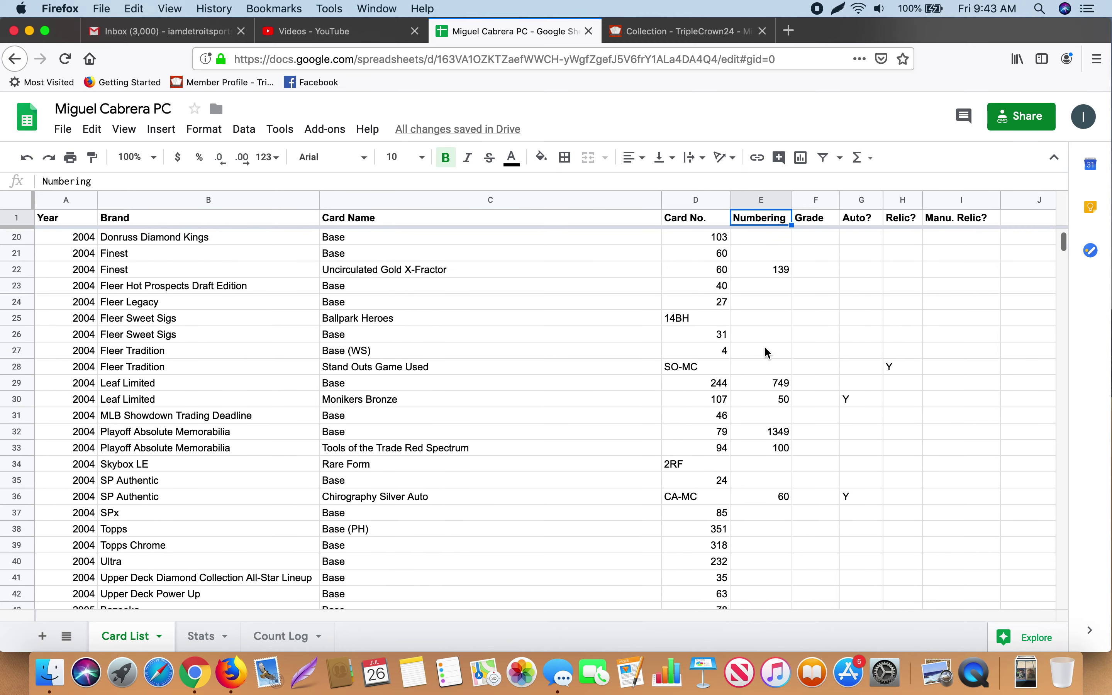
pyautogui.scroll(-7, 767, 353)
pyautogui.scroll(-3, 766, 353)
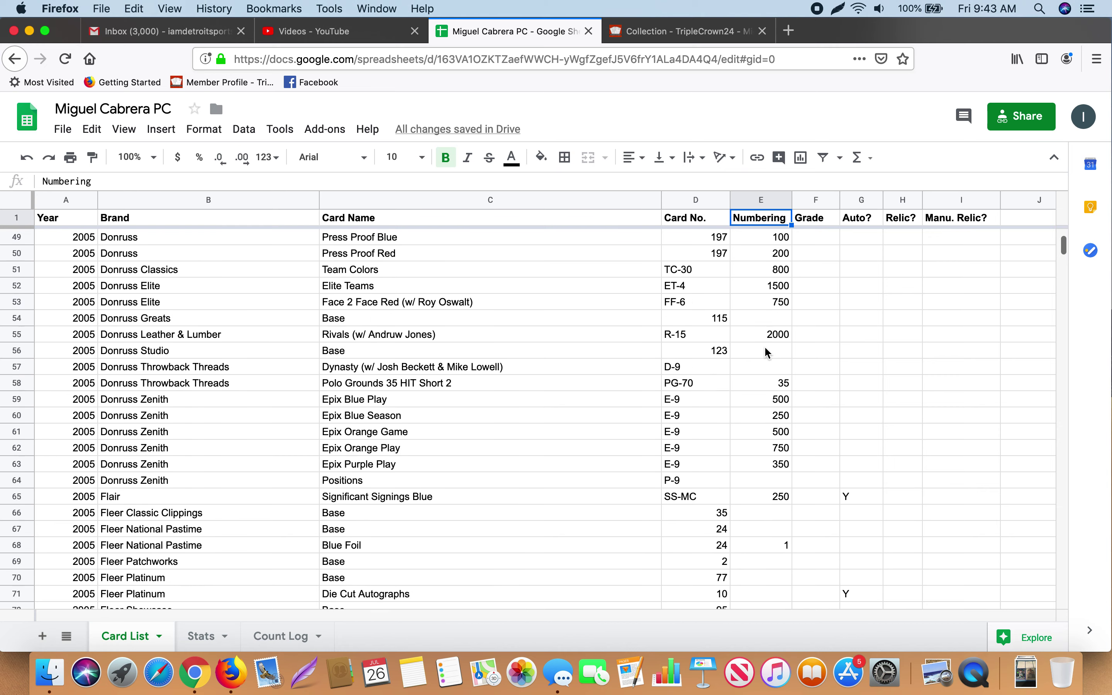
pyautogui.scroll(15, 766, 352)
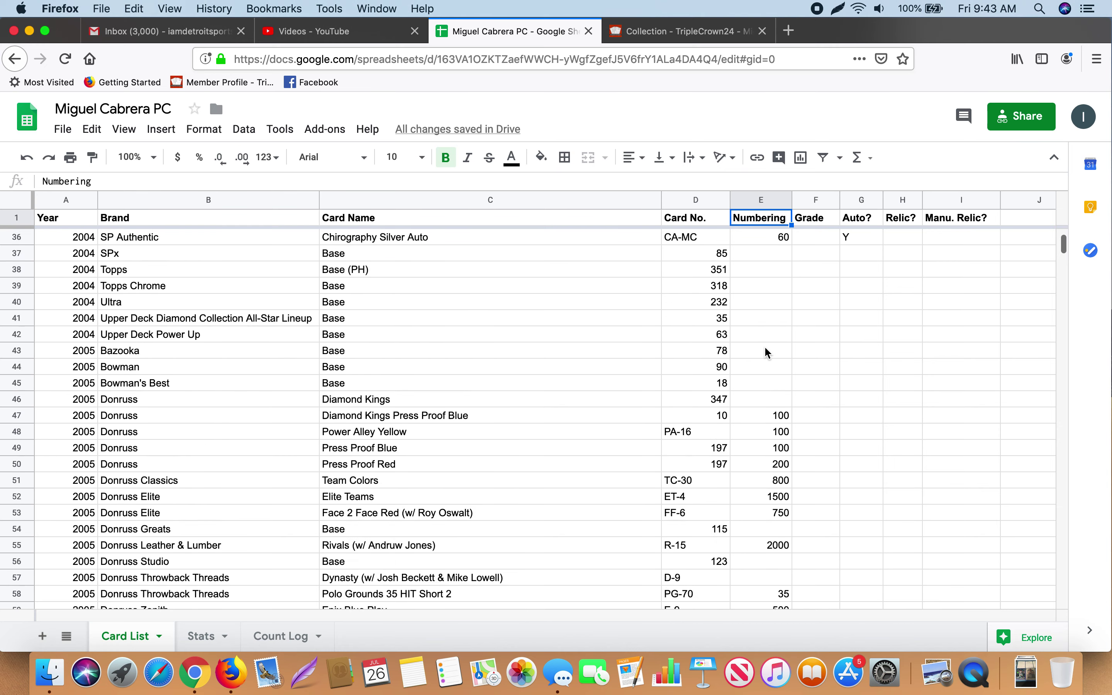
# Examine the Grade, Auto?, Relic? and Manu. Relic? columns and look down the list for their entries.
pyautogui.click(828, 215)
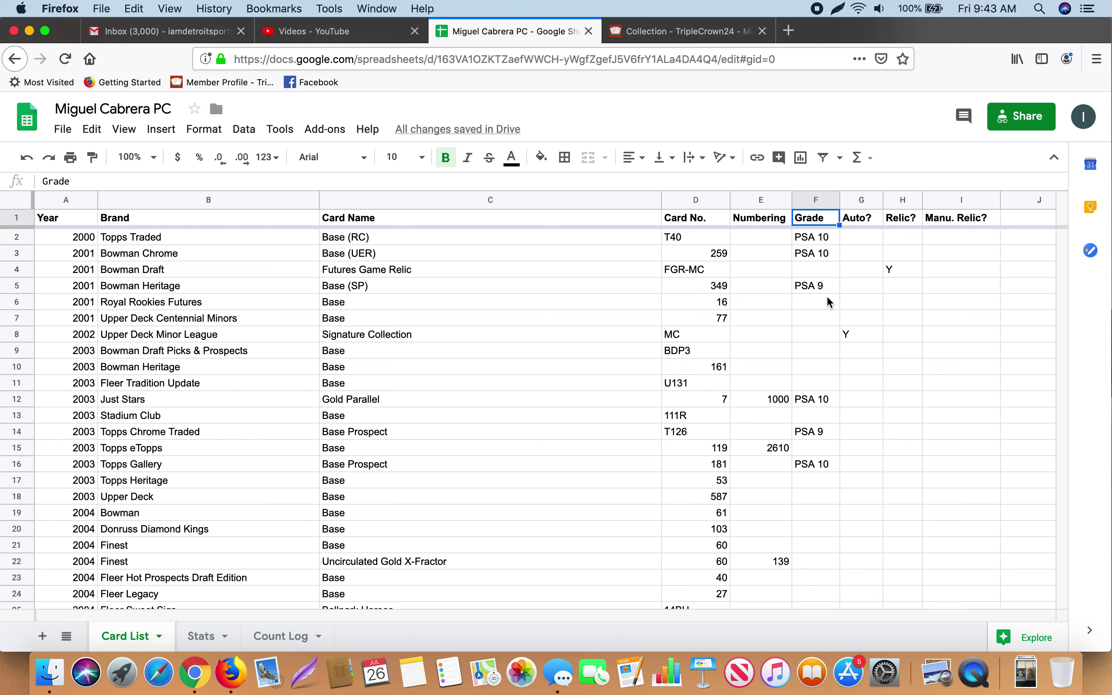
pyautogui.click(871, 219)
pyautogui.click(907, 224)
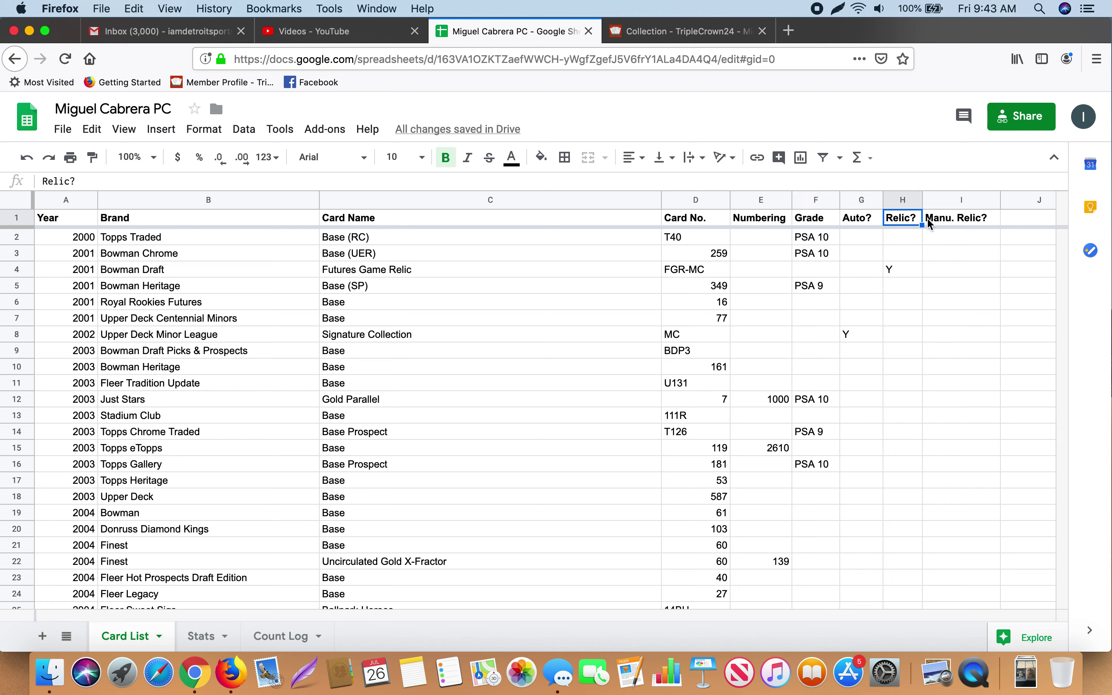
pyautogui.click(950, 222)
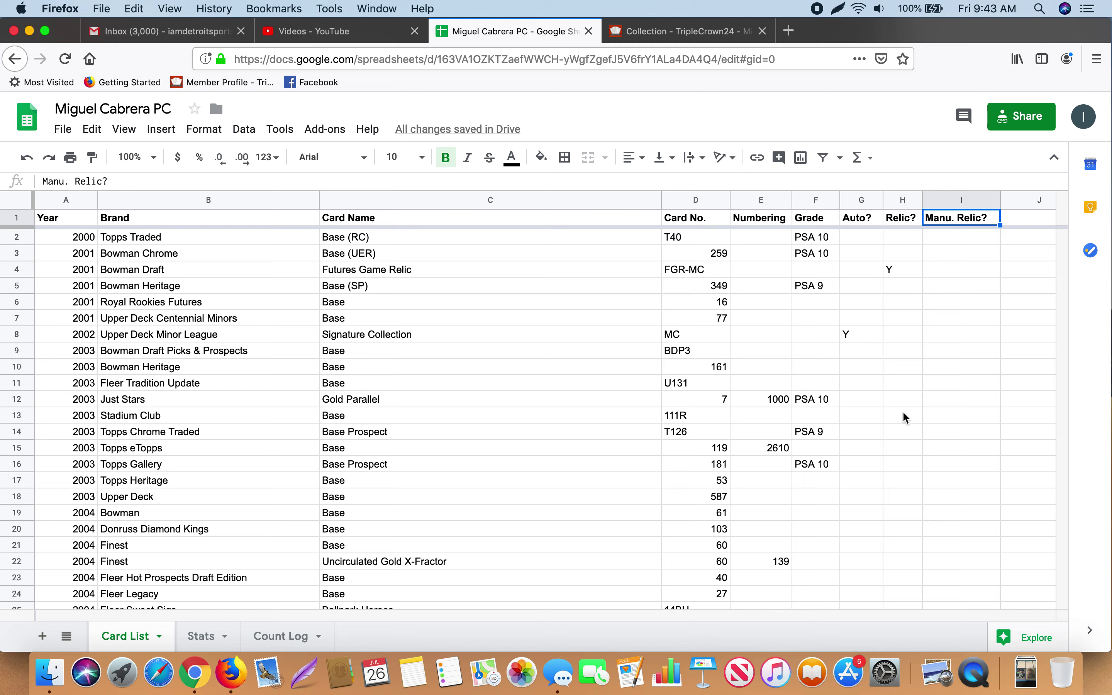
pyautogui.scroll(-10, 903, 413)
pyautogui.scroll(-7, 905, 417)
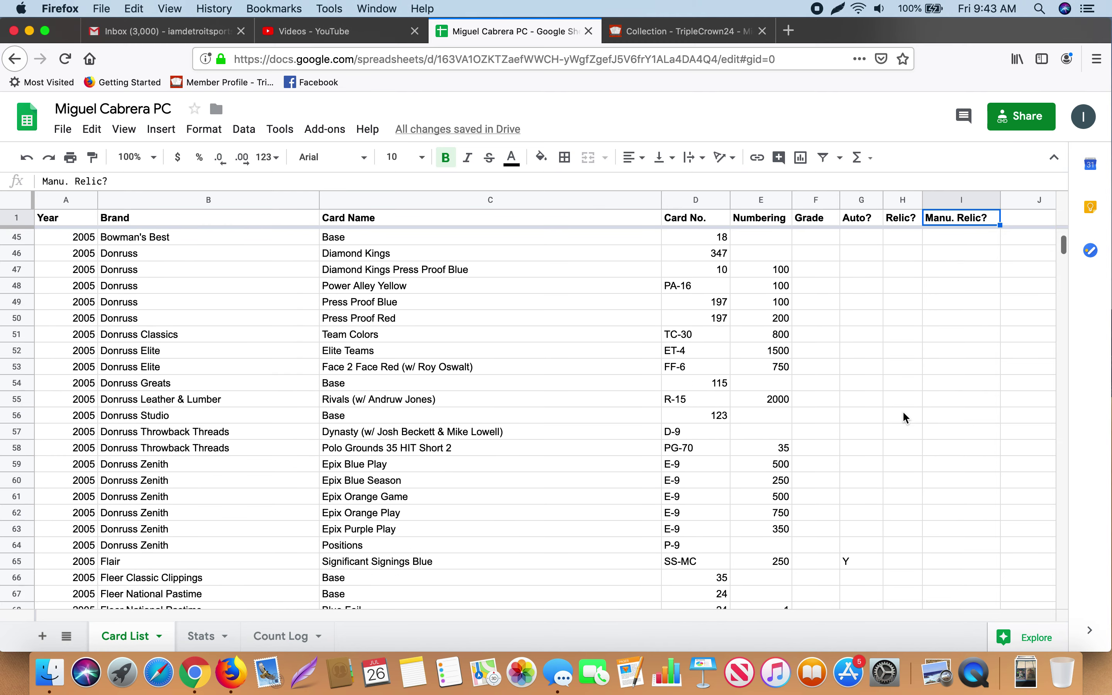
pyautogui.scroll(-12, 938, 448)
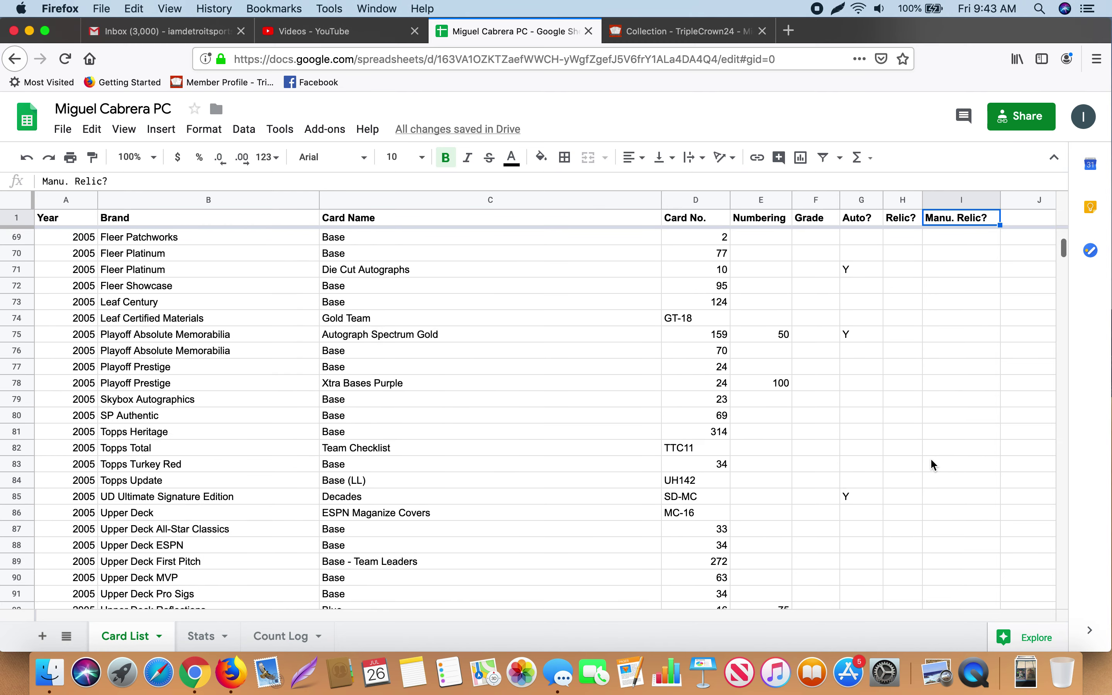
pyautogui.scroll(20, 934, 464)
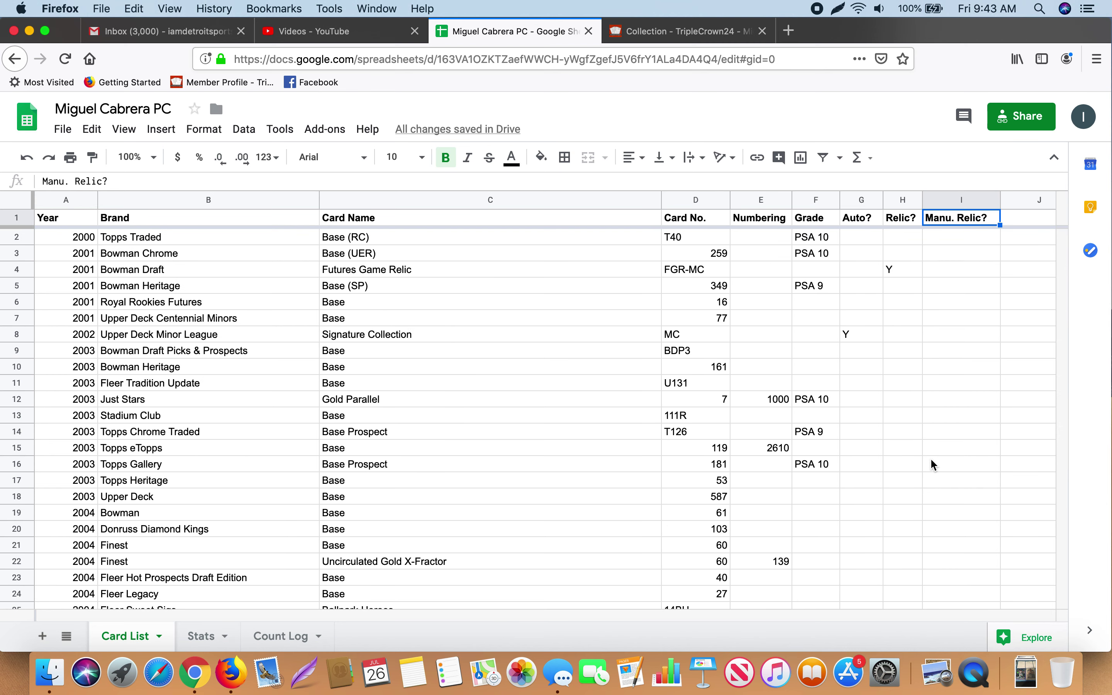
# Review how the cards are ordered by year and brand, from the 2000 entry through to the 2019 Topps cards.
pyautogui.click(88, 240)
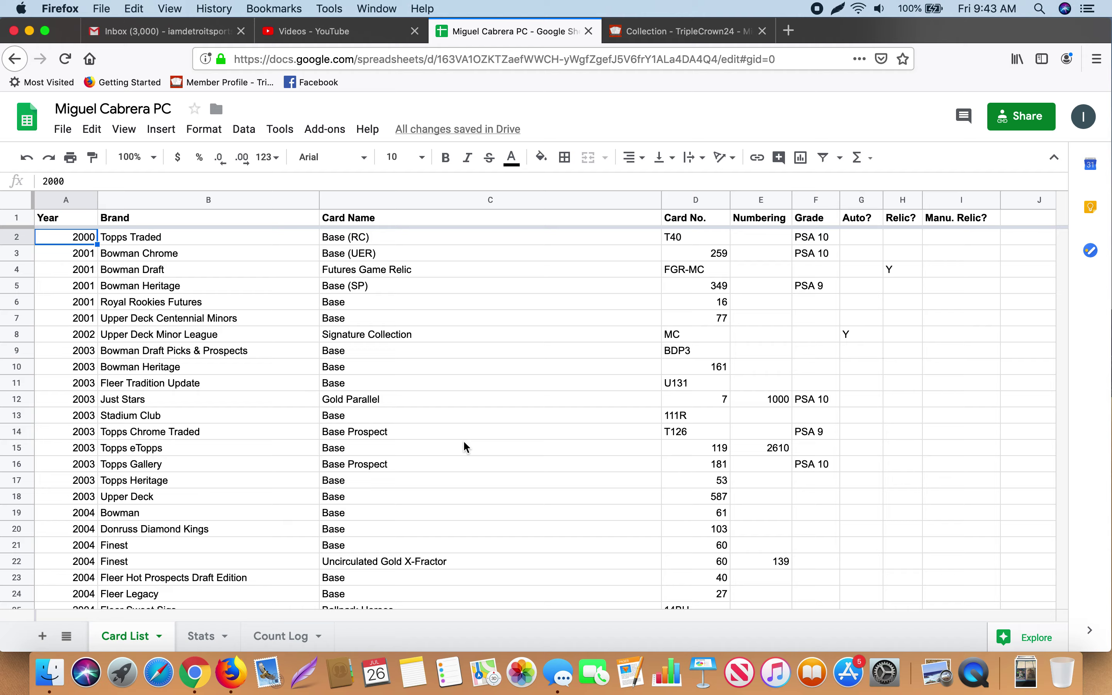
pyautogui.scroll(-7, 516, 514)
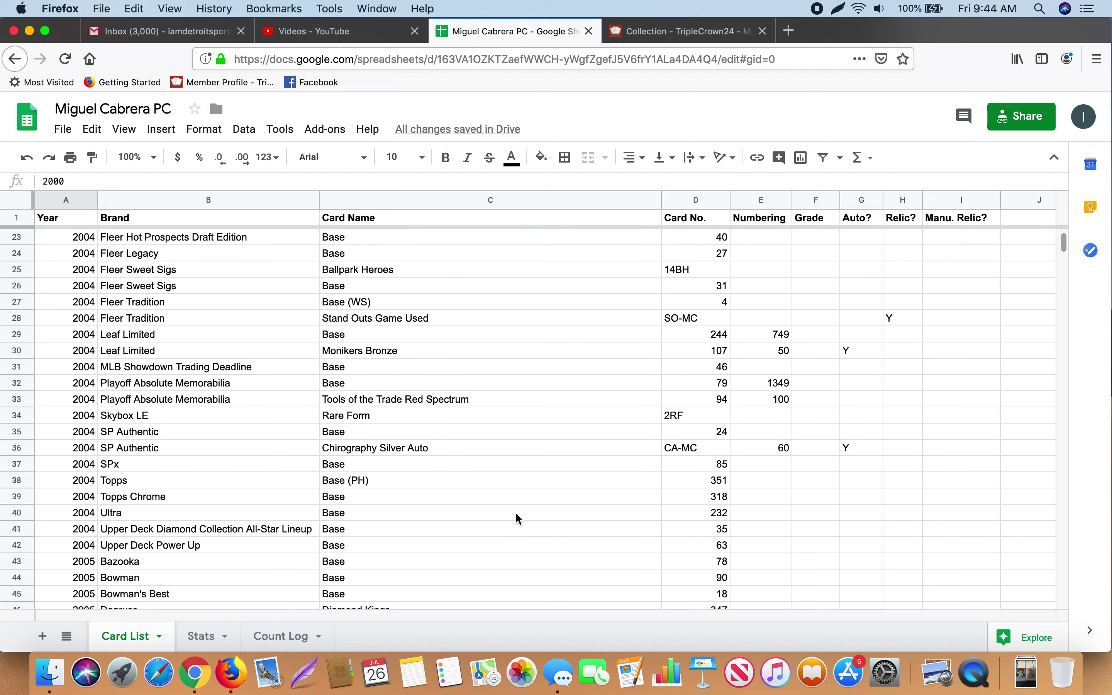
pyautogui.scroll(-20, 515, 512)
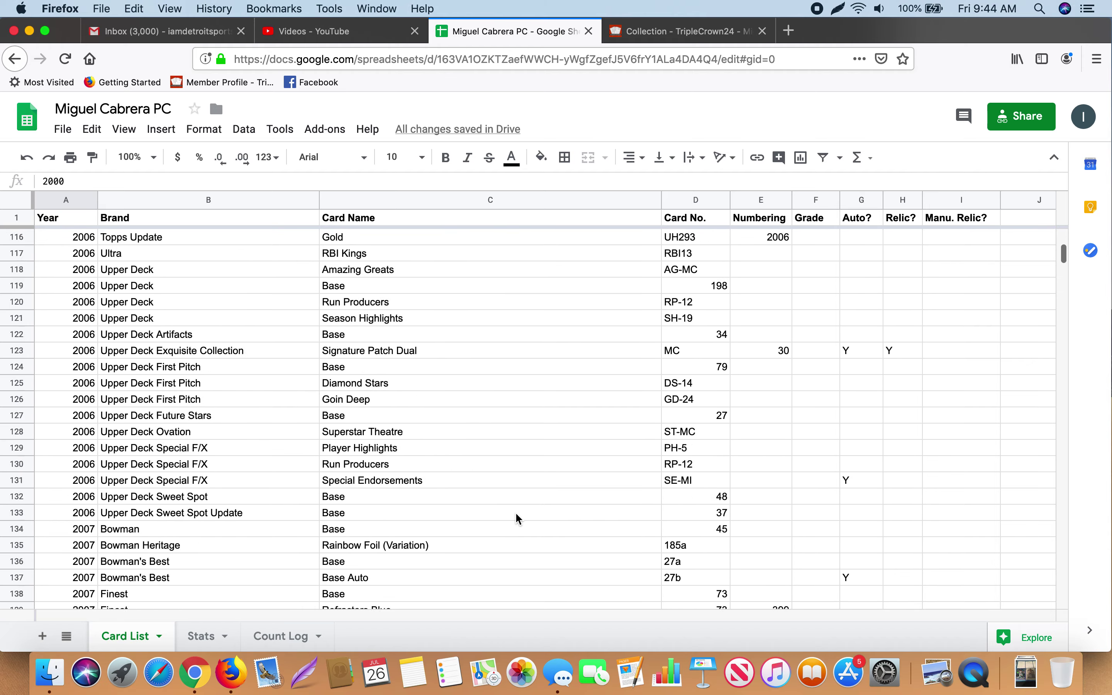
pyautogui.scroll(-20, 515, 512)
pyautogui.scroll(6, 515, 512)
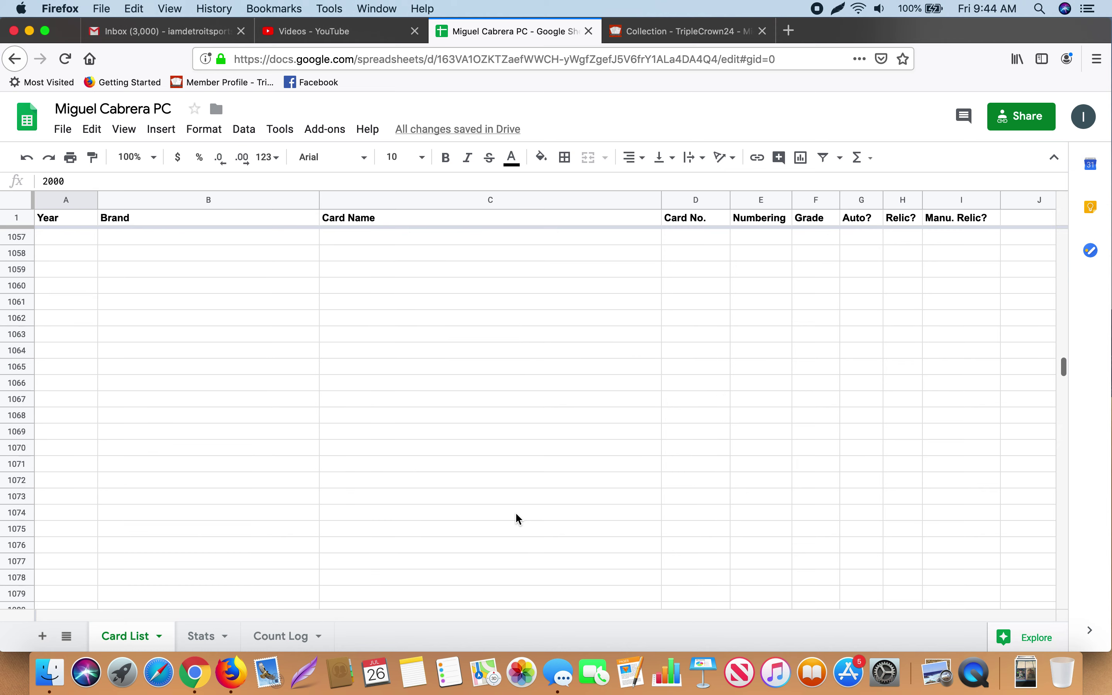
pyautogui.scroll(15, 515, 512)
pyautogui.scroll(-2, 515, 513)
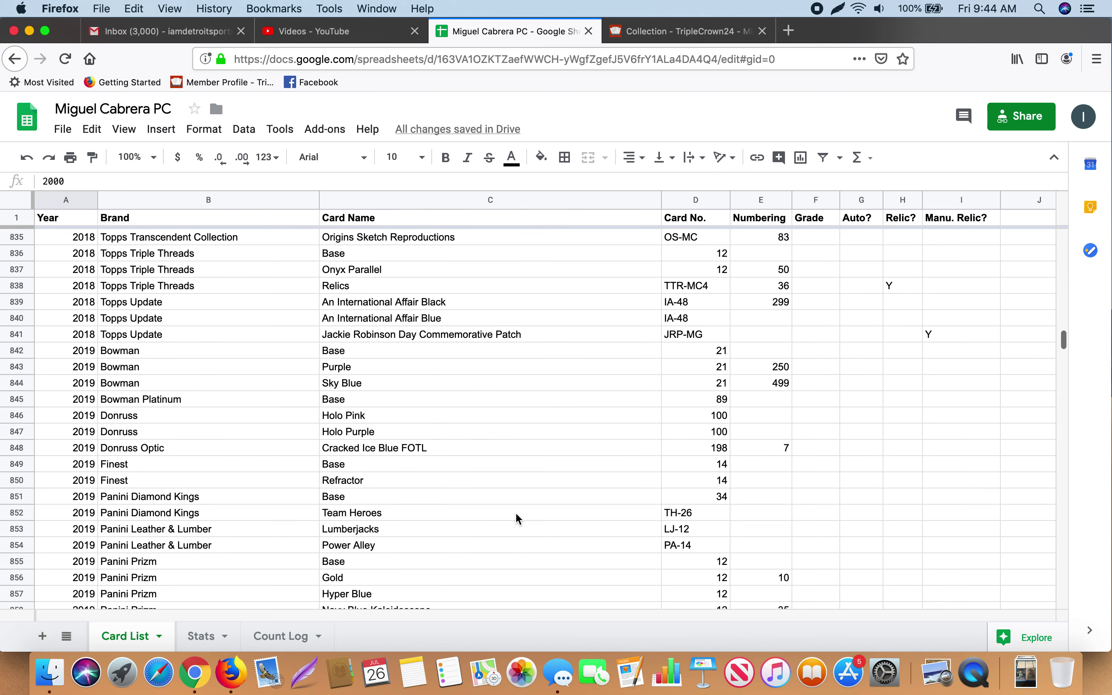
pyautogui.scroll(5, 515, 512)
pyautogui.scroll(-7, 515, 512)
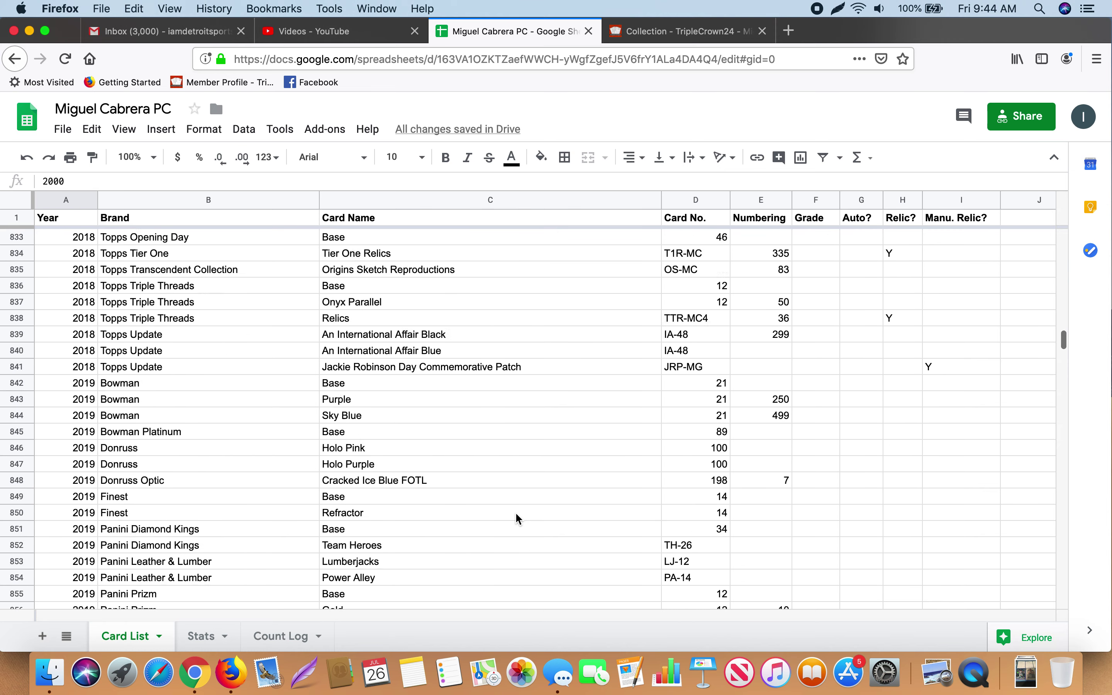
pyautogui.scroll(-4, 515, 518)
pyautogui.scroll(-2, 515, 512)
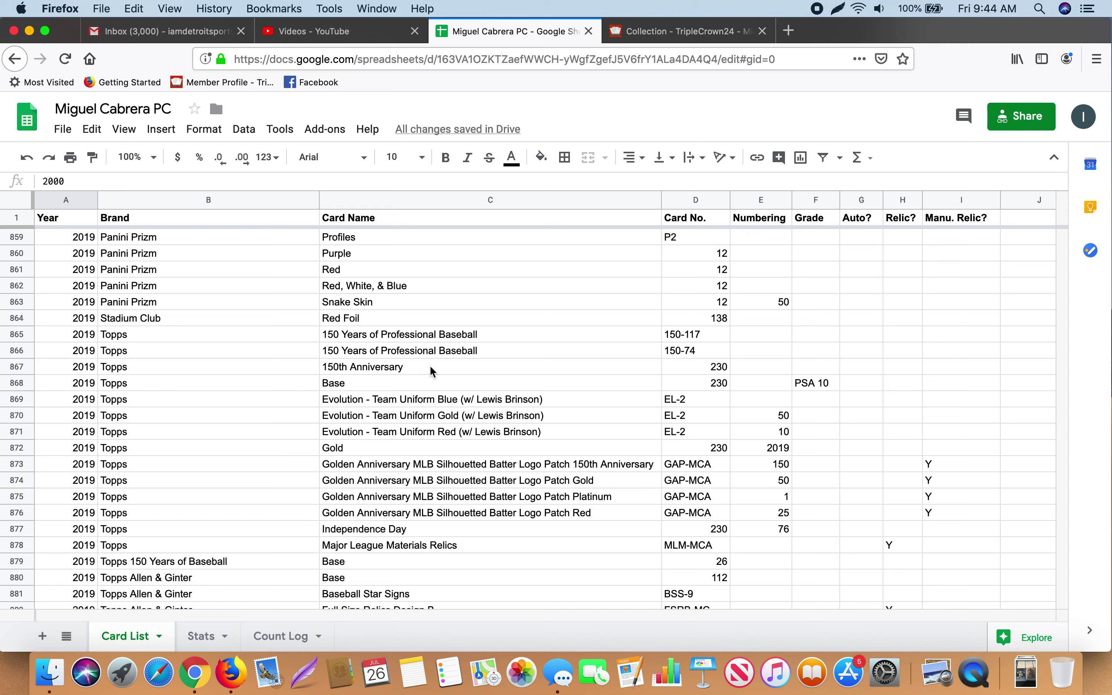
# Inspect the 2019 Topps 150th Anniversary card's entry in row 867, from its year to its card number.
pyautogui.click(401, 366)
pyautogui.moveTo(85, 365); pyautogui.dragTo(690, 373)
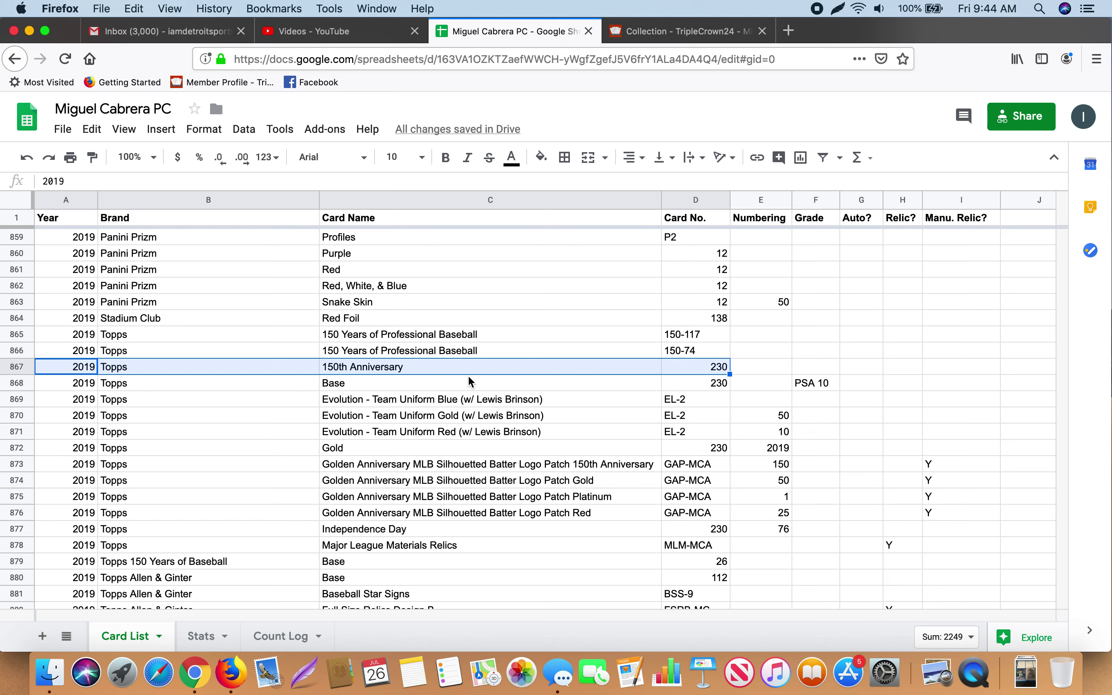
pyautogui.click(77, 367)
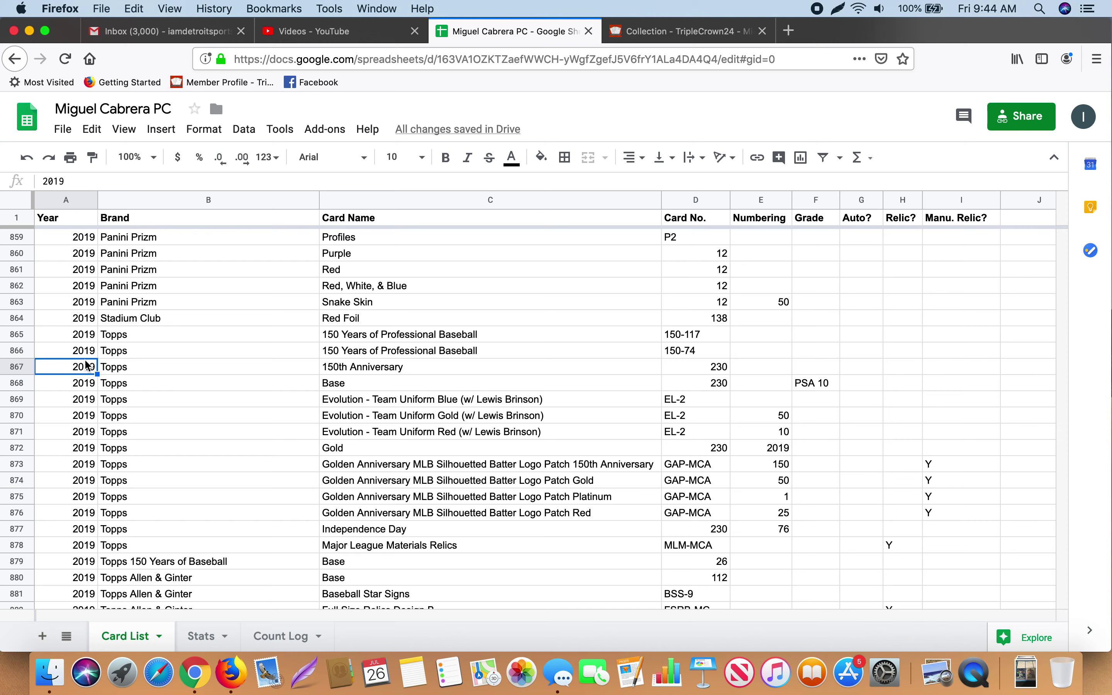
pyautogui.scroll(-5, 477, 377)
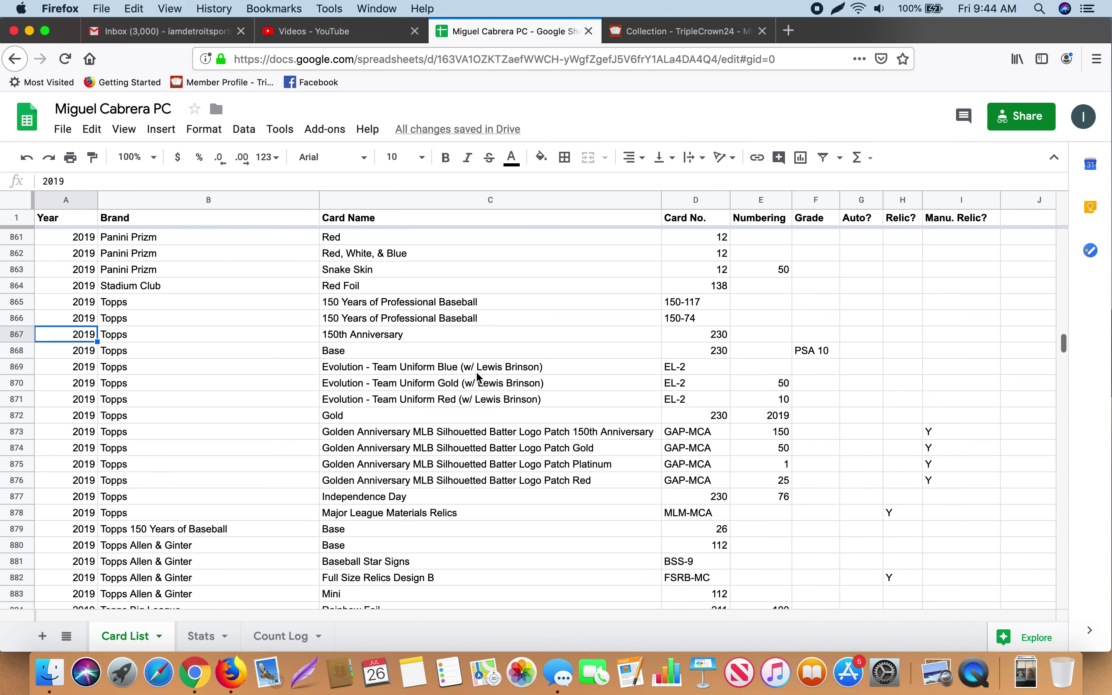
# Review how the 2019 Topps cards and the related Topps brands are ordered, from row 860 to row 901.
pyautogui.scroll(-3, 476, 371)
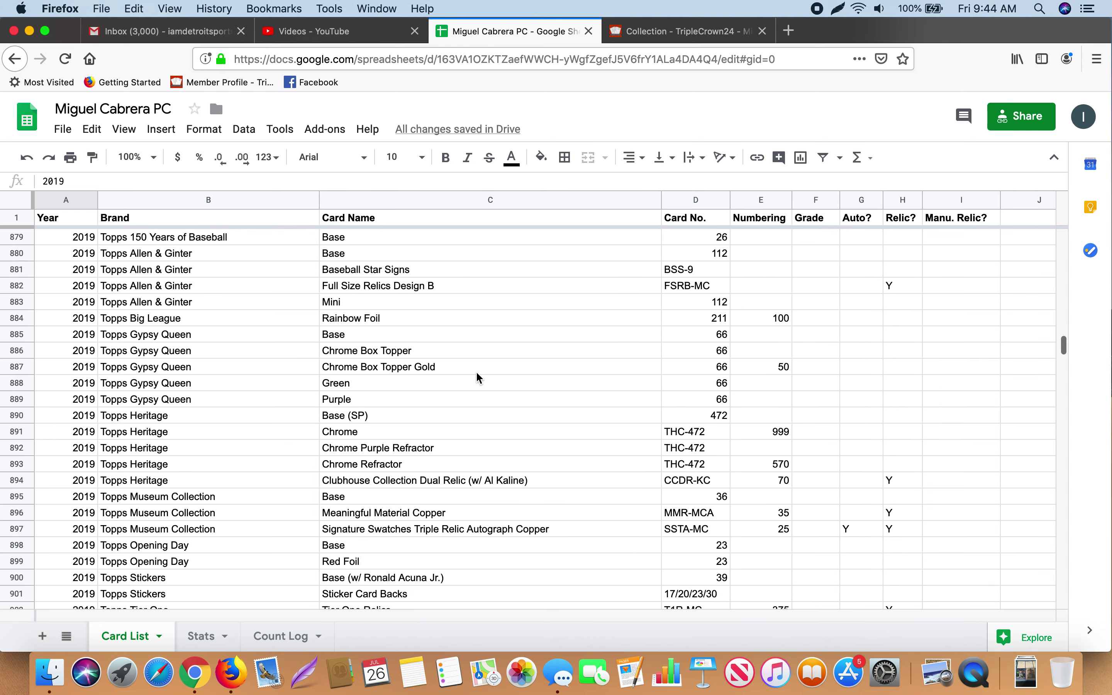
pyautogui.scroll(1, 476, 377)
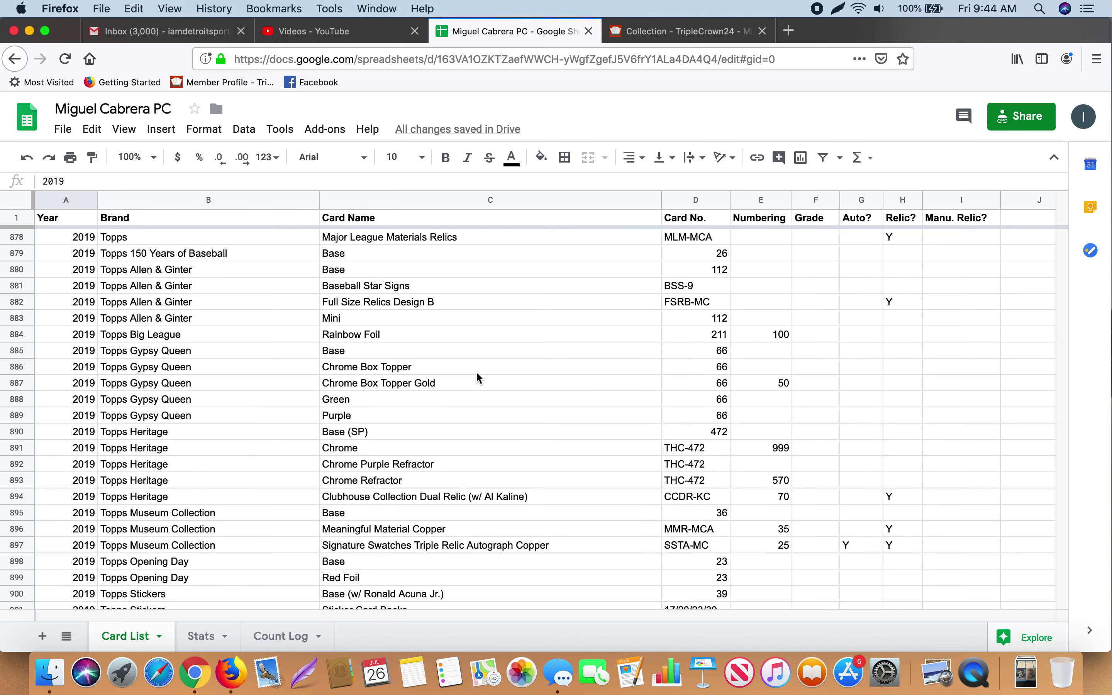
pyautogui.scroll(5, 505, 292)
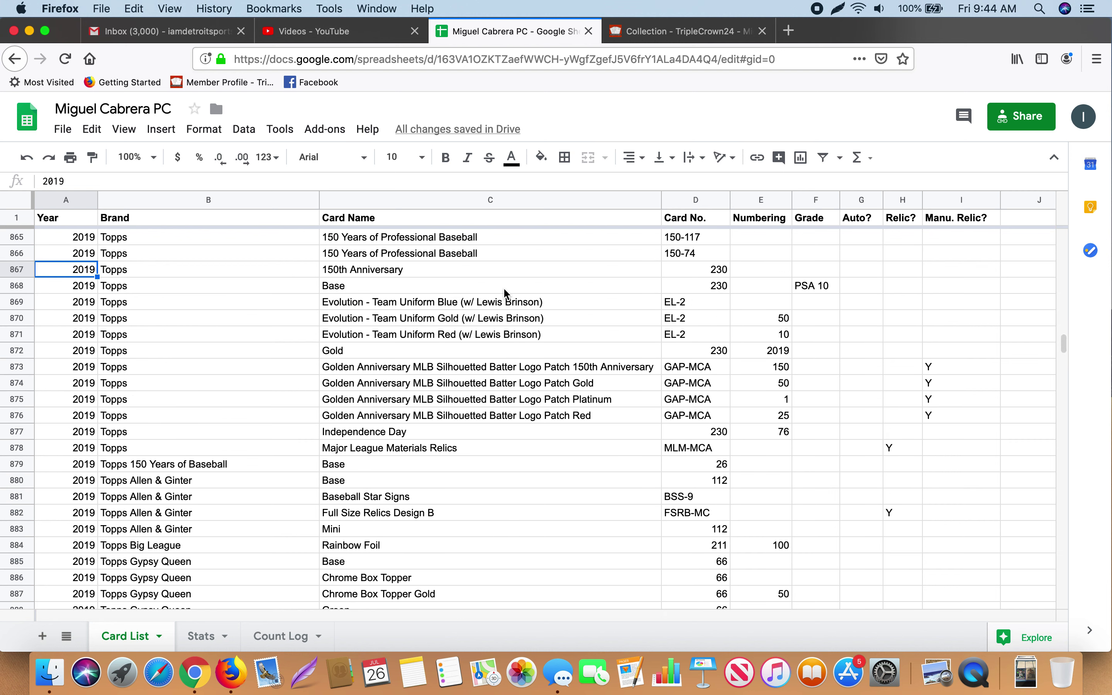
pyautogui.scroll(2, 505, 294)
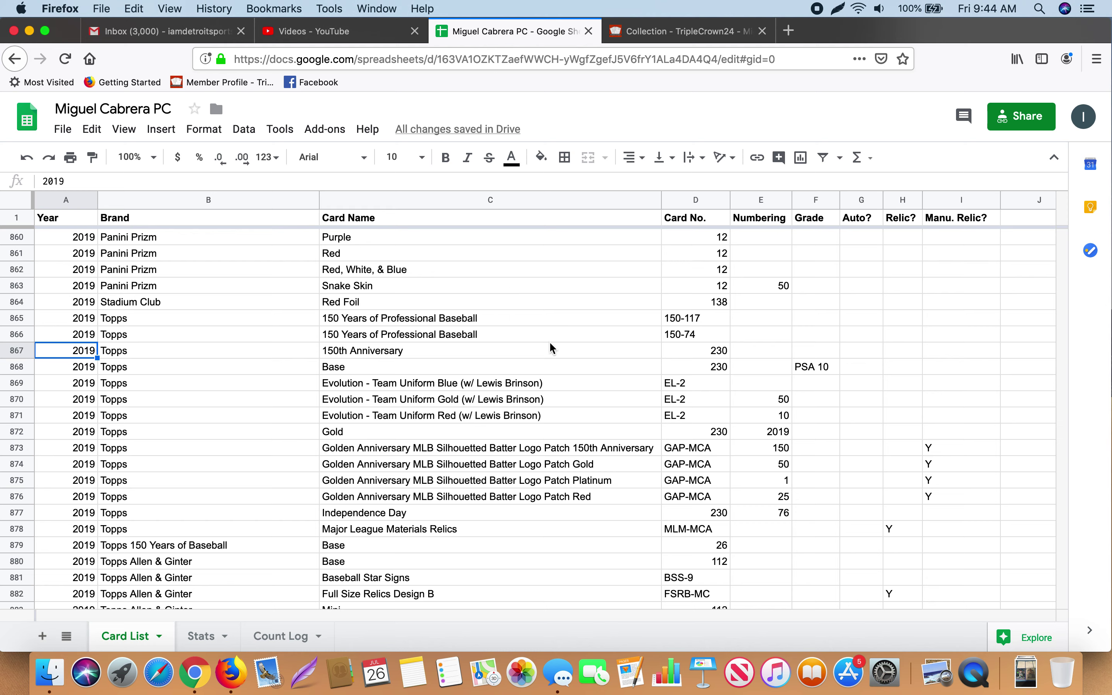
# Compare the ordering of the 2018 cards, from Finest through Topps Update, with the 2019 entries that follow.
pyautogui.scroll(7, 550, 343)
pyautogui.scroll(18, 552, 348)
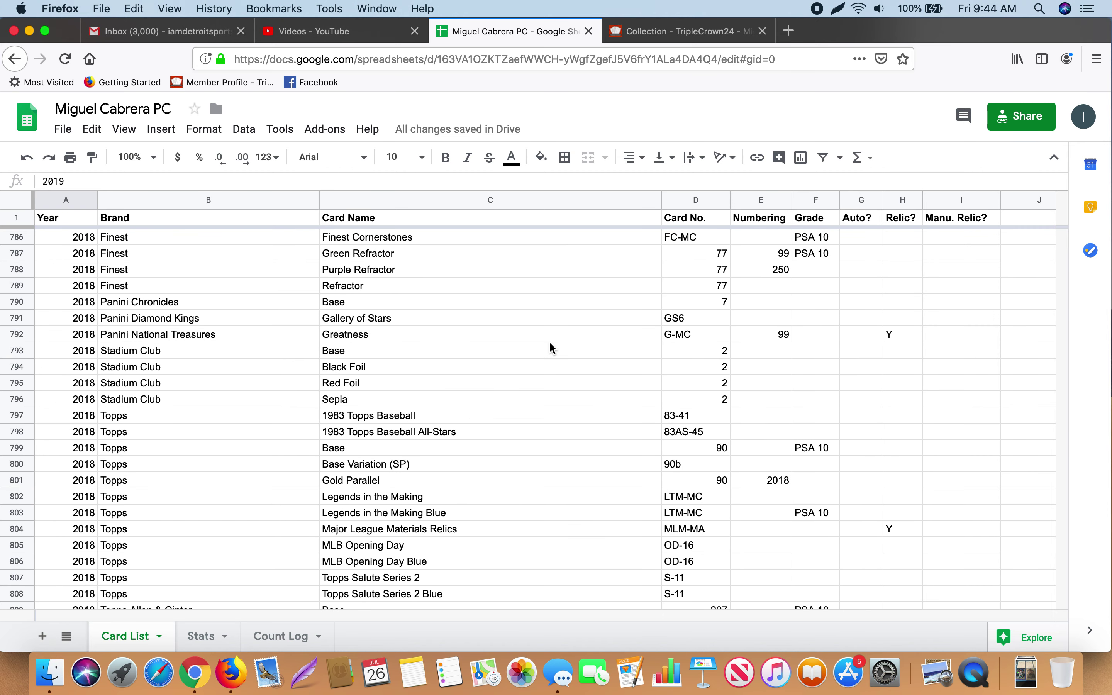
pyautogui.scroll(1, 552, 348)
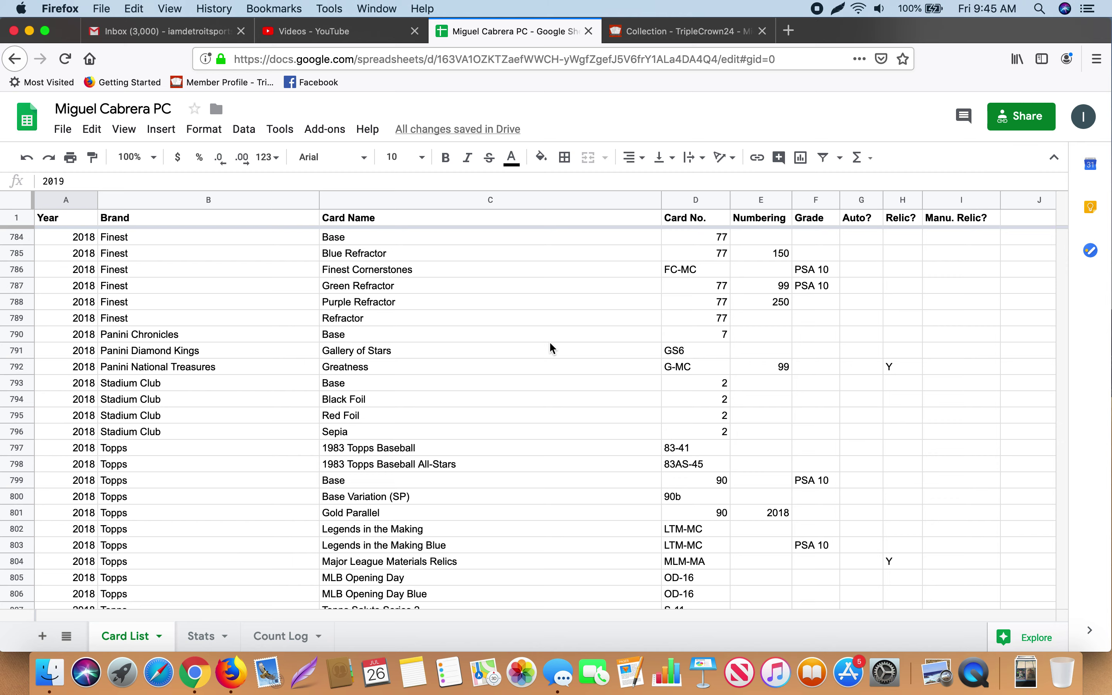
pyautogui.scroll(-12, 551, 348)
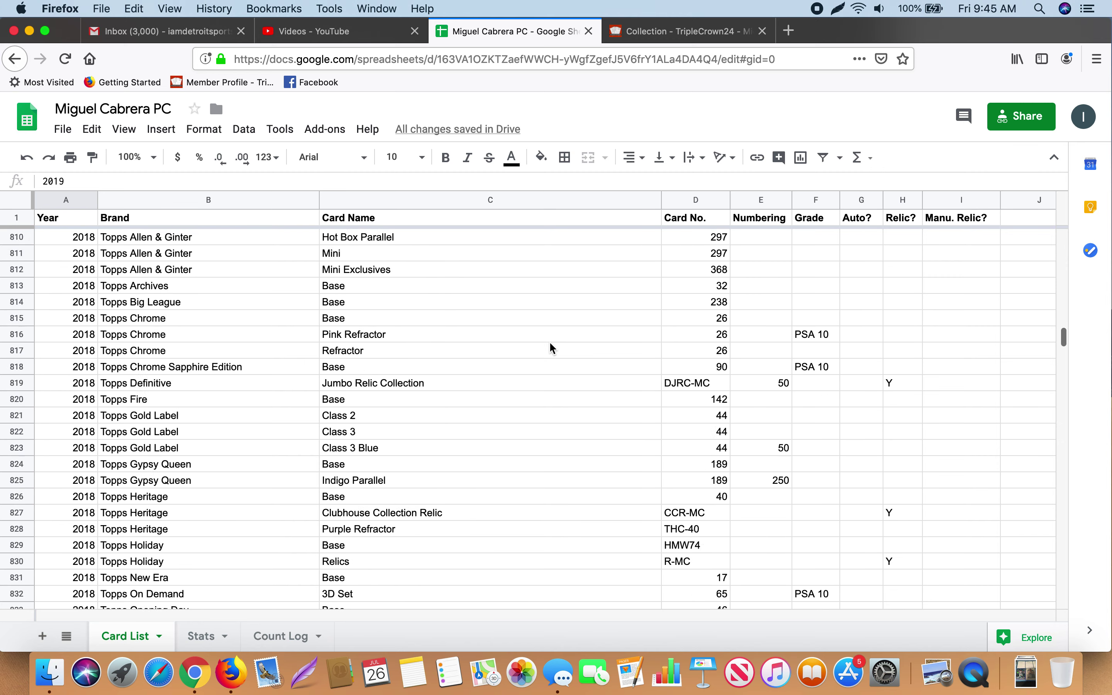
pyautogui.scroll(-1, 551, 348)
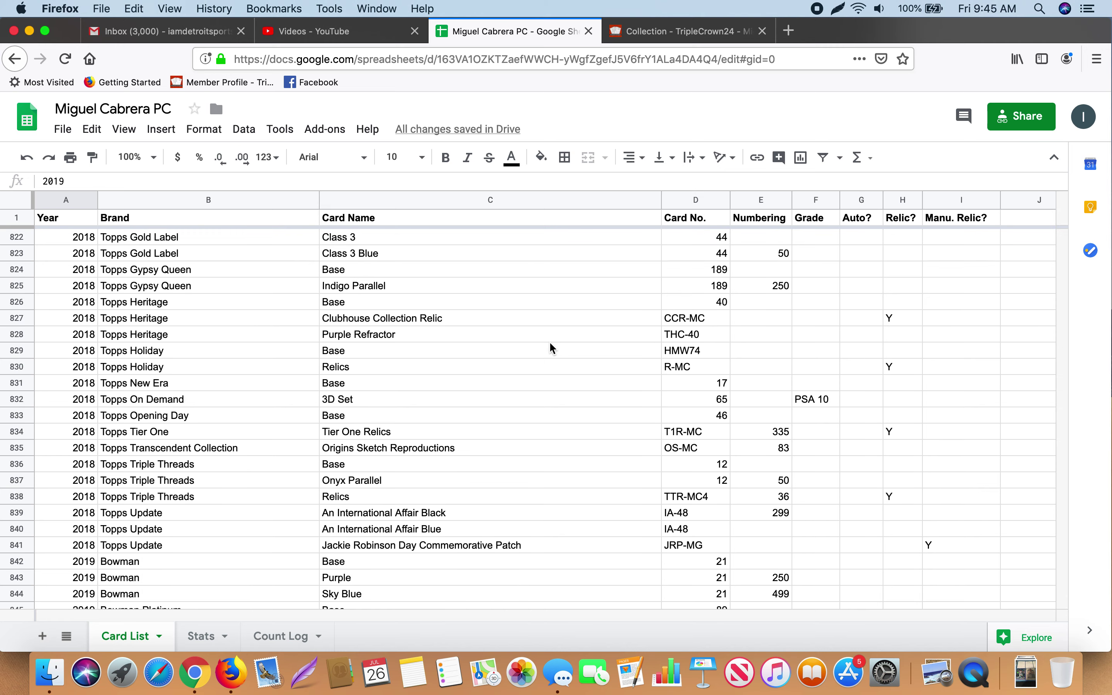
pyautogui.scroll(-11, 552, 348)
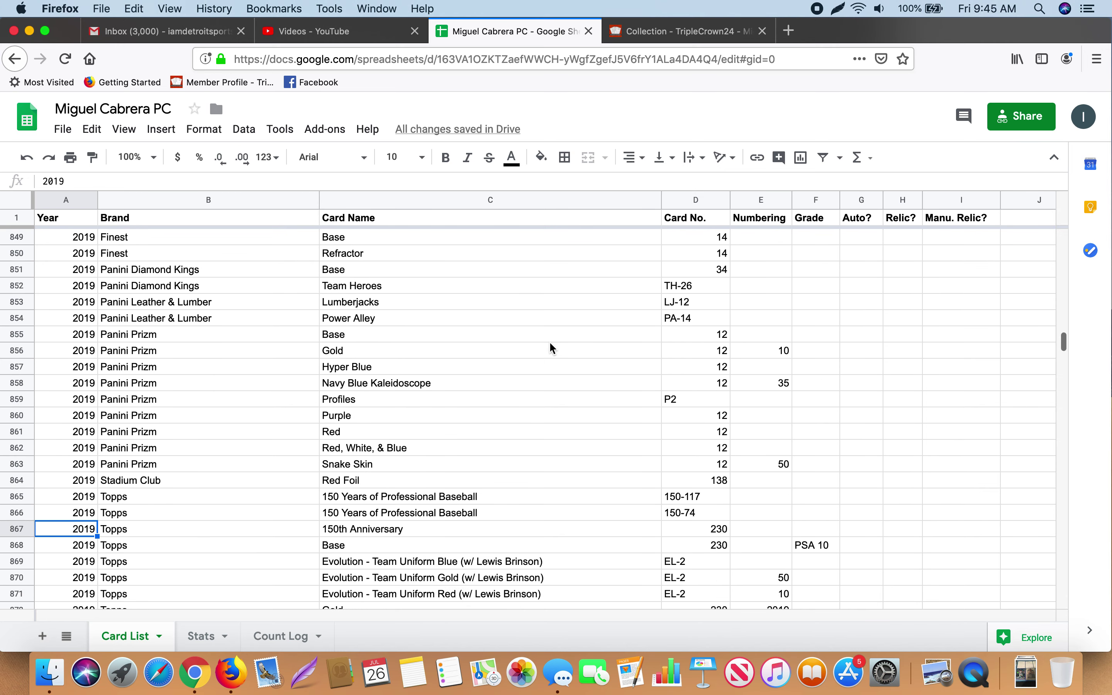
pyautogui.scroll(-2, 551, 347)
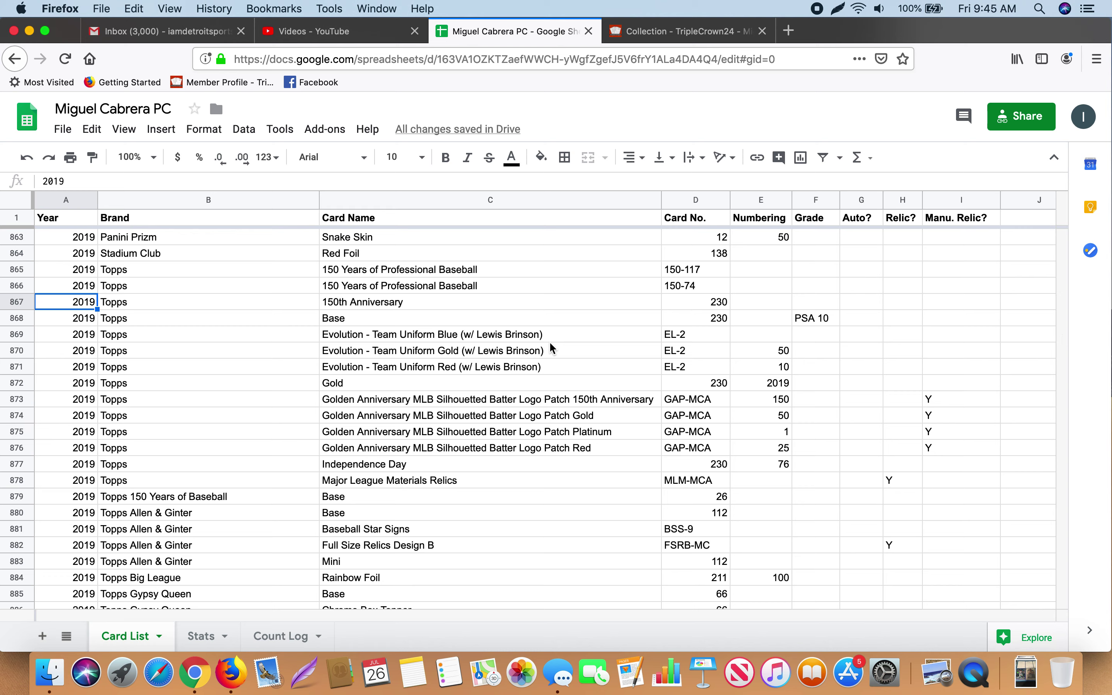
pyautogui.scroll(-1, 550, 343)
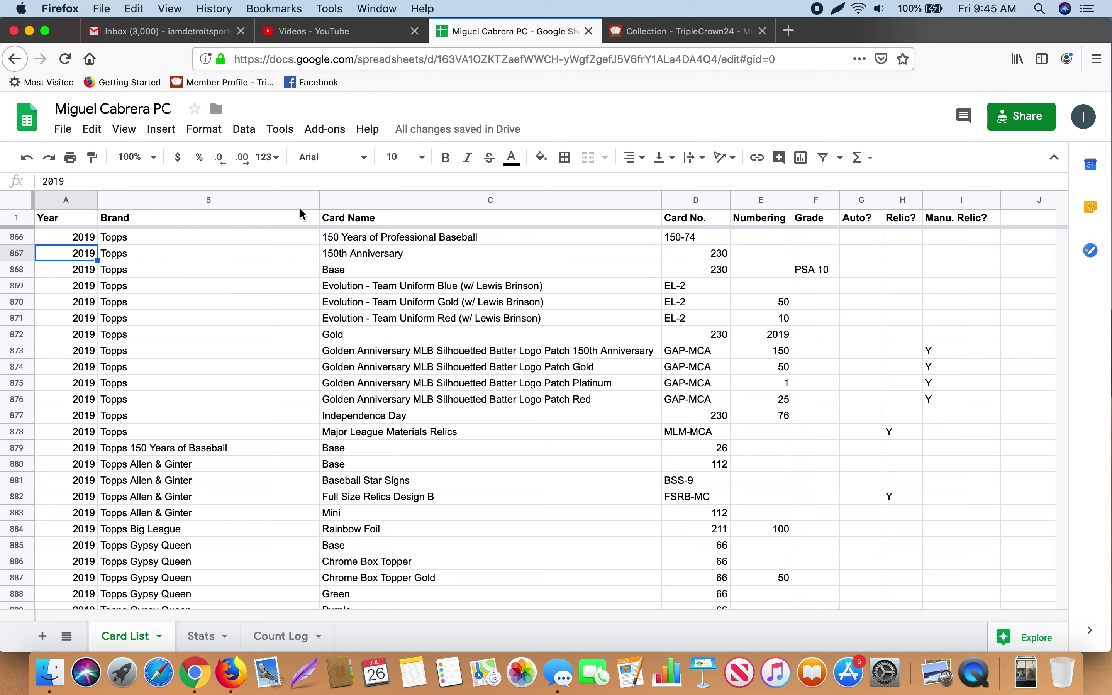
pyautogui.scroll(20, 373, 352)
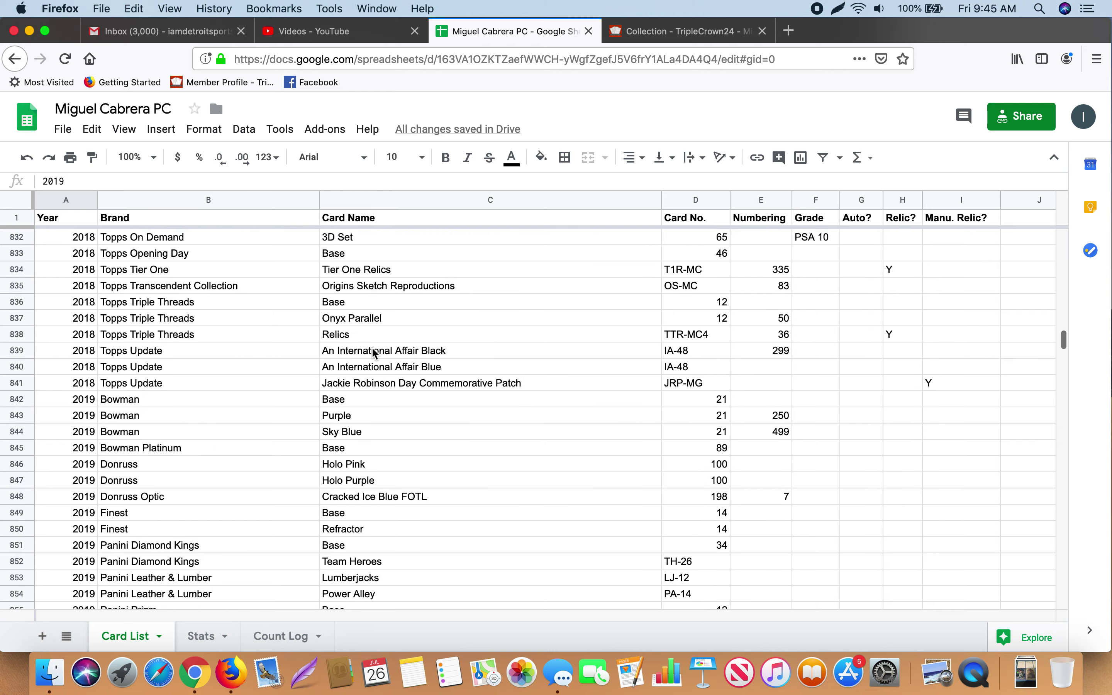
pyautogui.scroll(20, 372, 351)
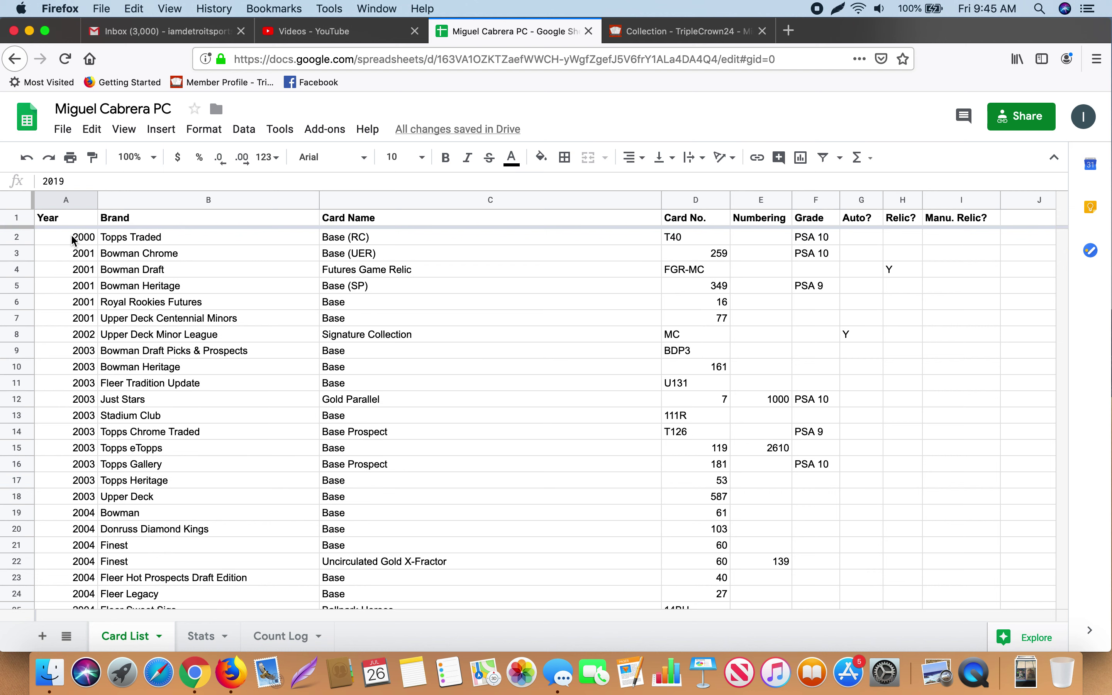
pyautogui.moveTo(68, 234); pyautogui.dragTo(974, 547)
pyautogui.scroll(20, 498, 363)
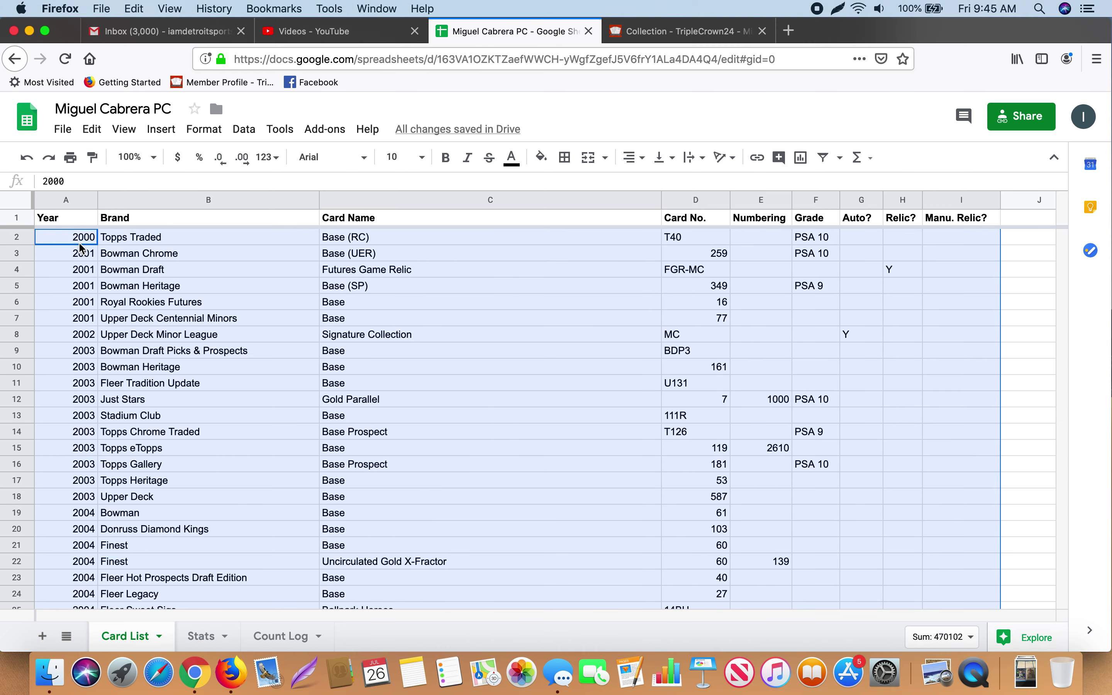
pyautogui.click(80, 243)
# Sort columns A through I, treating the first row as a header, by Year, Brand, Card Name and Card No., all A → Z.
pyautogui.click(67, 199)
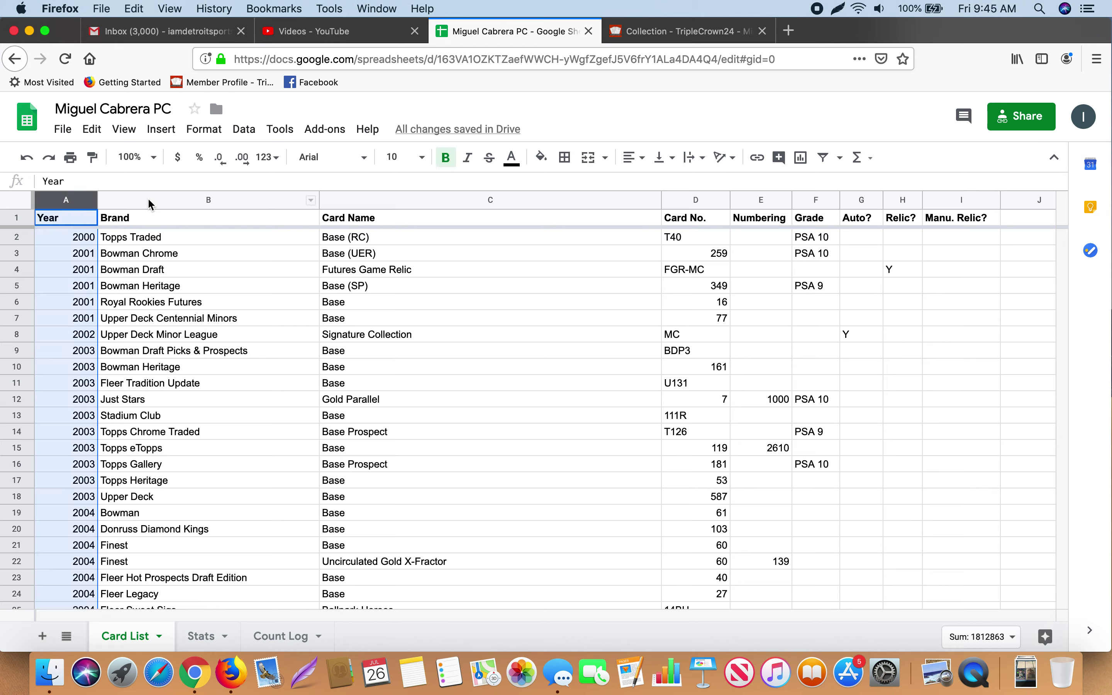
pyautogui.moveTo(149, 204); pyautogui.dragTo(960, 202)
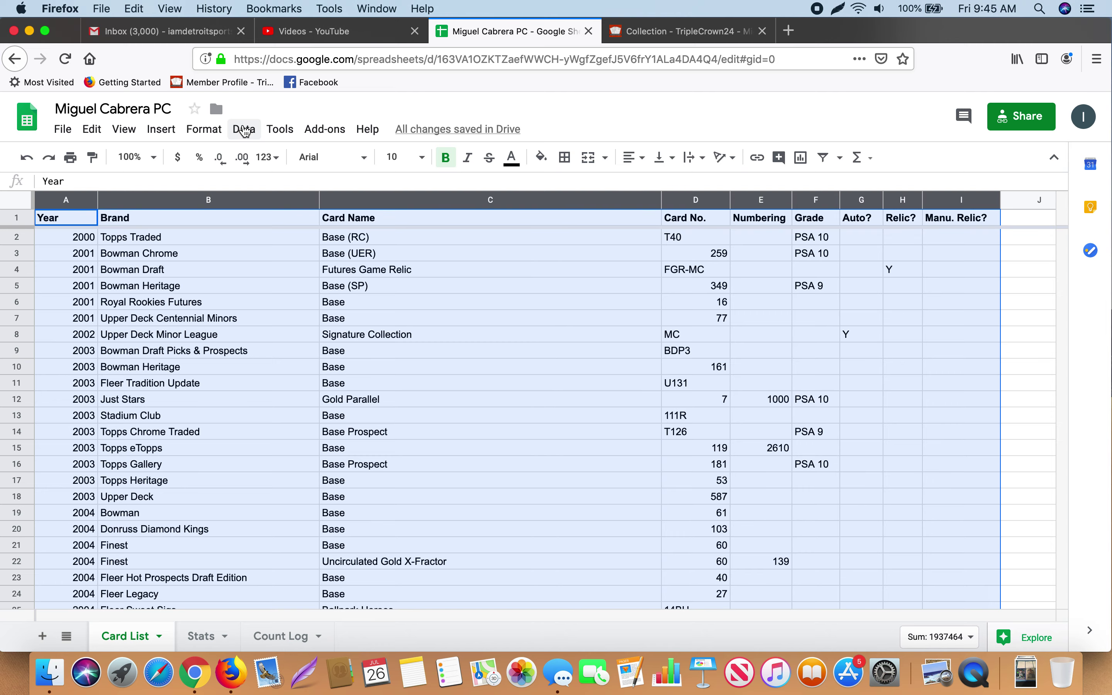
pyautogui.click(244, 131)
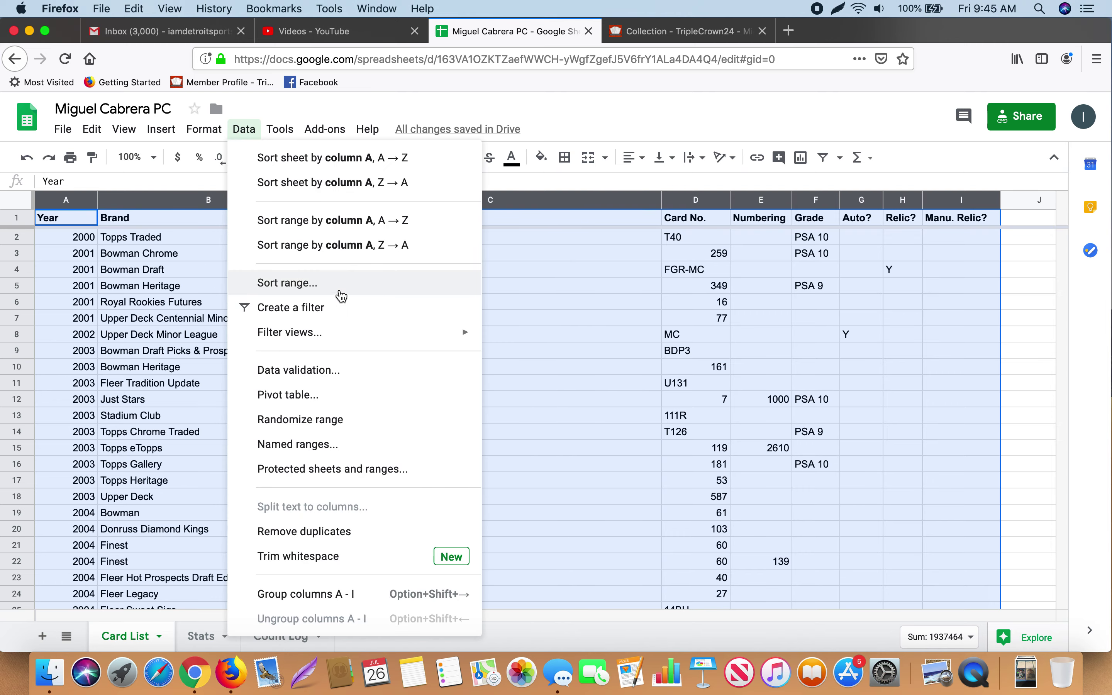
pyautogui.click(341, 294)
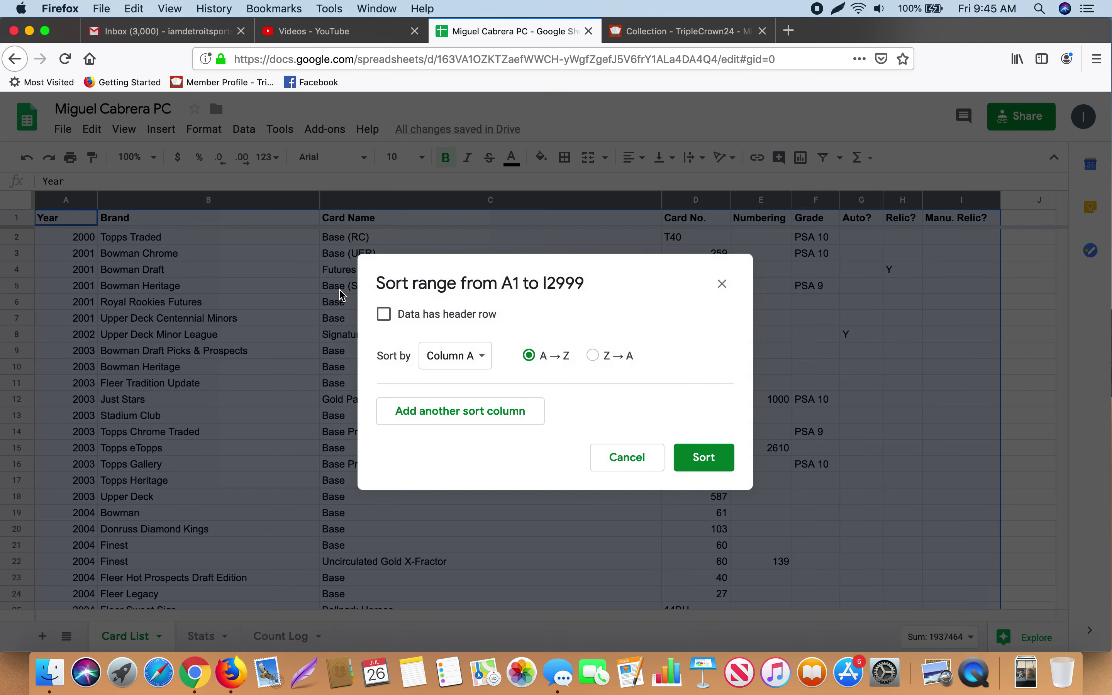
pyautogui.click(385, 316)
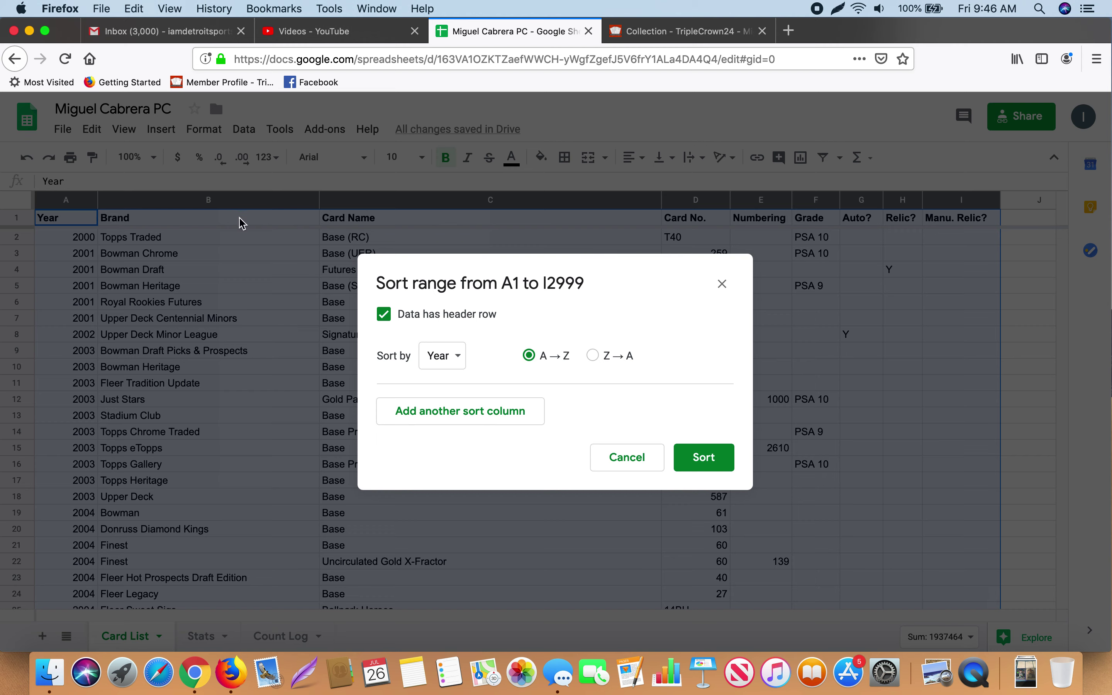
pyautogui.click(497, 413)
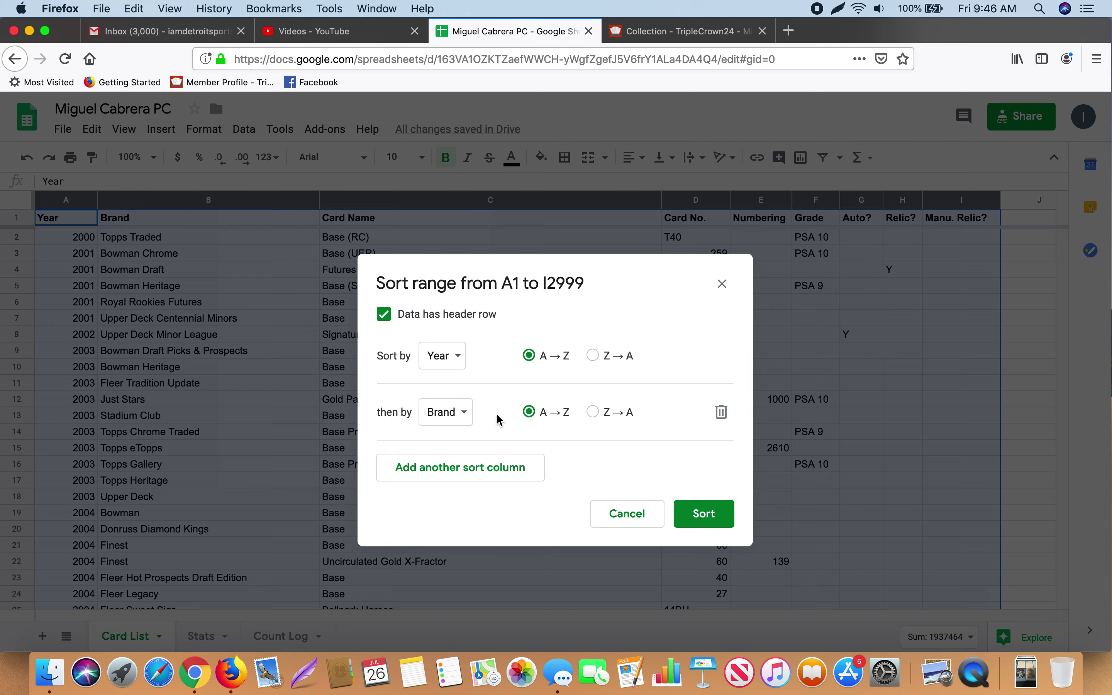
pyautogui.click(485, 475)
pyautogui.click(513, 524)
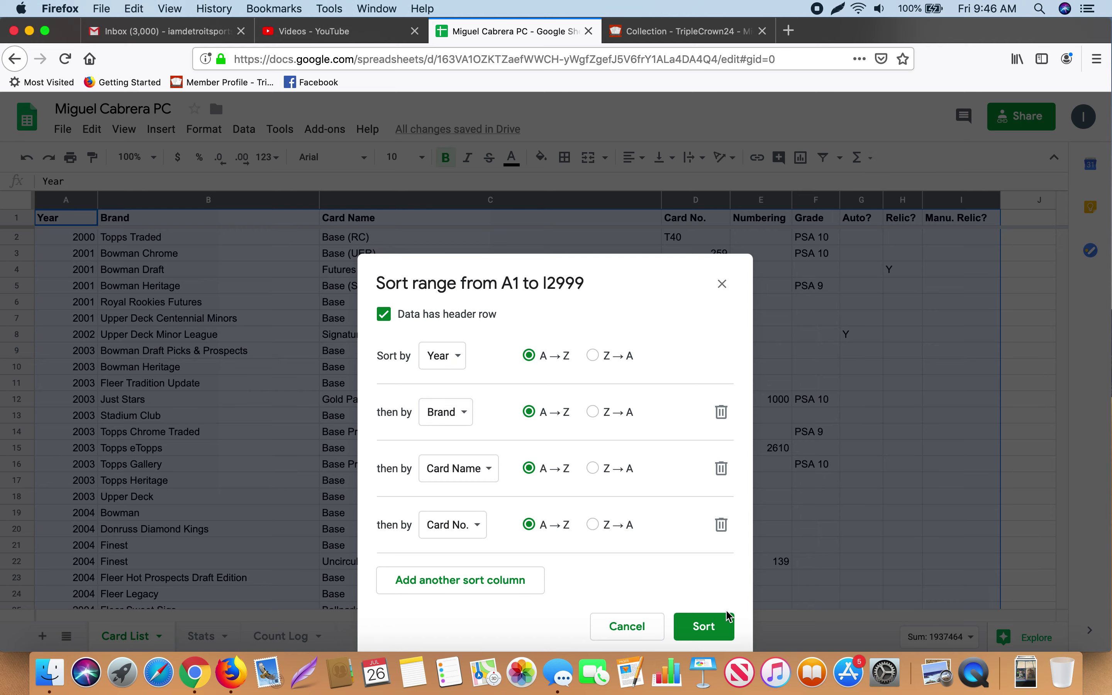
pyautogui.click(724, 628)
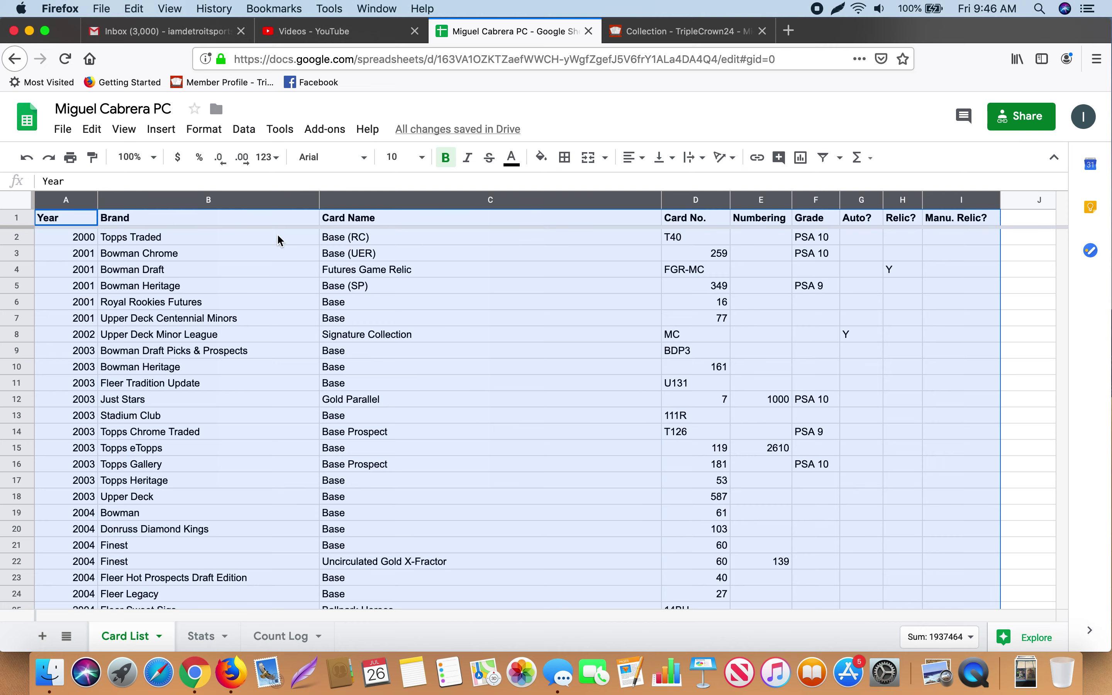
pyautogui.click(78, 220)
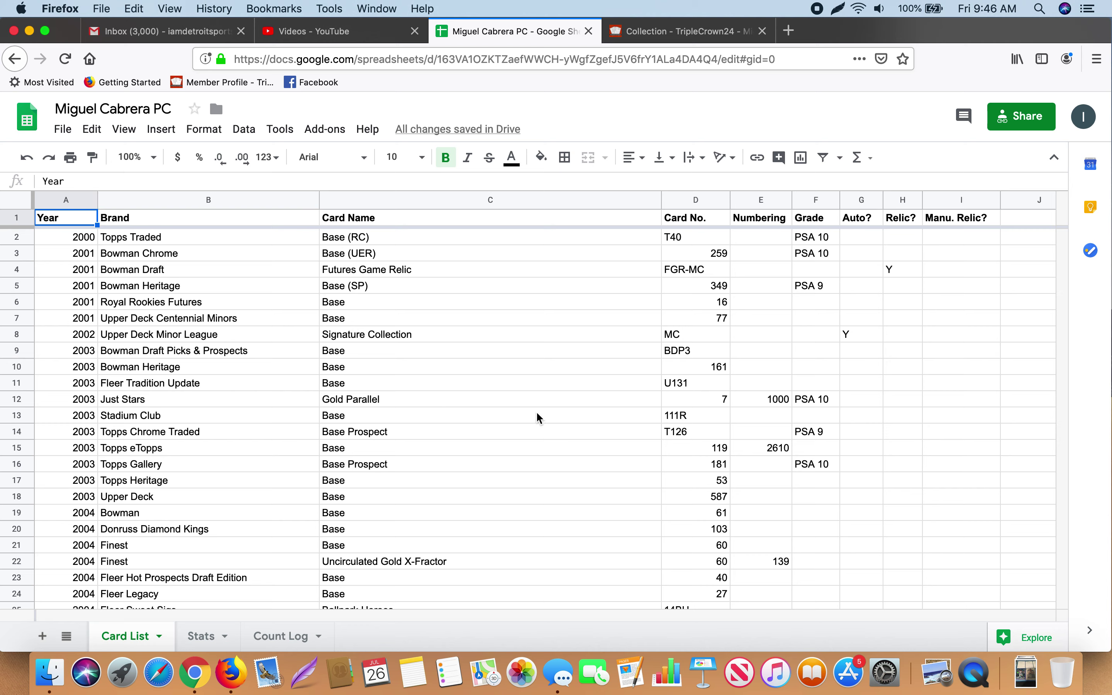
# Check the frozen header row against the card list and unfreeze it by setting the frozen rows to none.
pyautogui.scroll(-6, 498, 404)
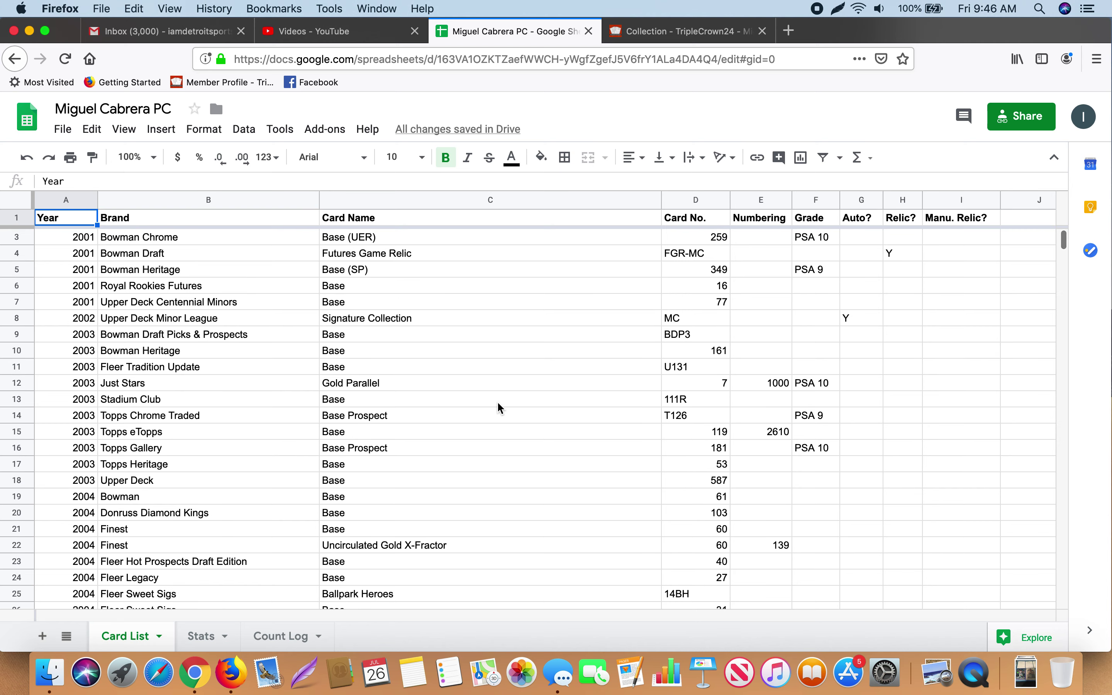
pyautogui.scroll(-7, 498, 403)
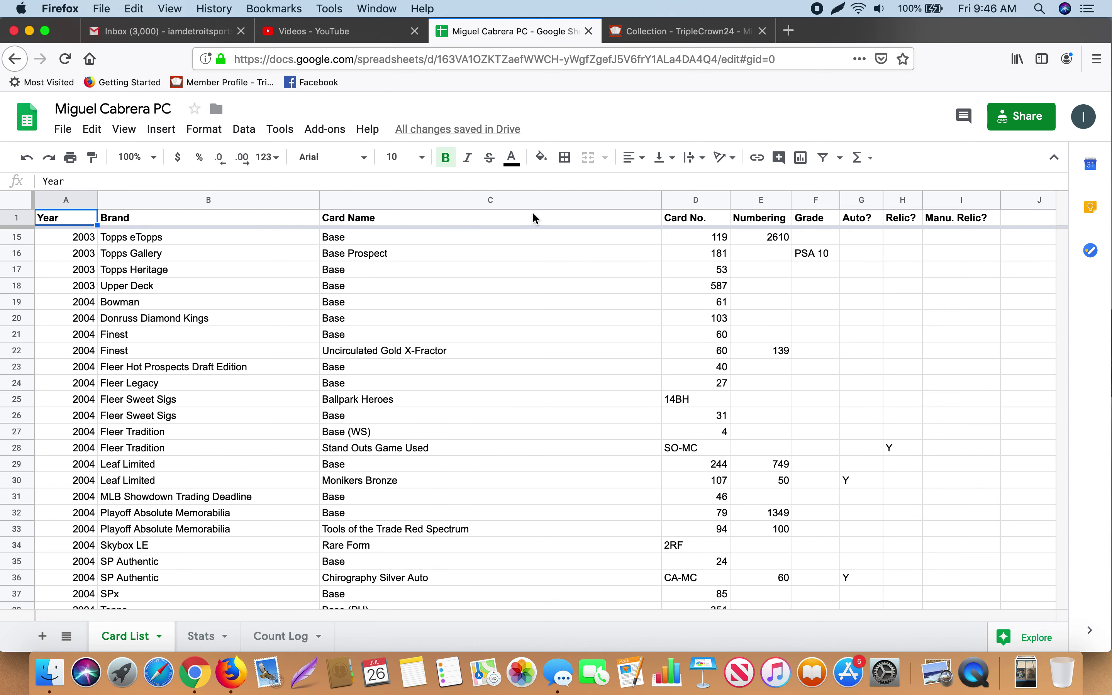
pyautogui.scroll(-6, 483, 296)
pyautogui.scroll(19, 483, 297)
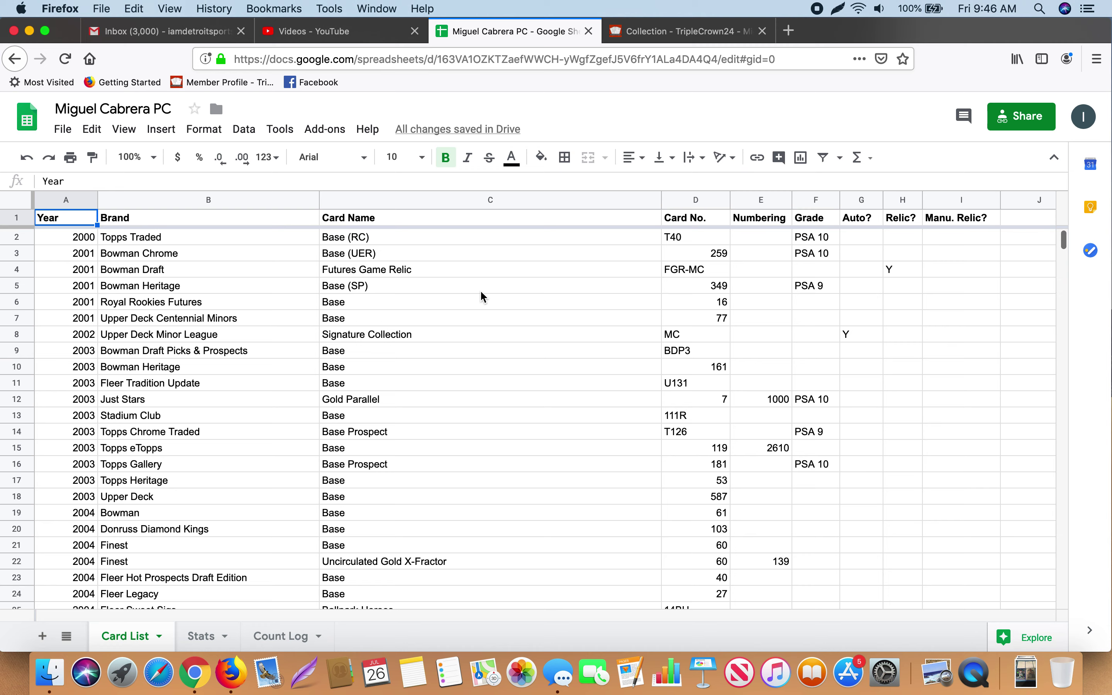
pyautogui.click(124, 129)
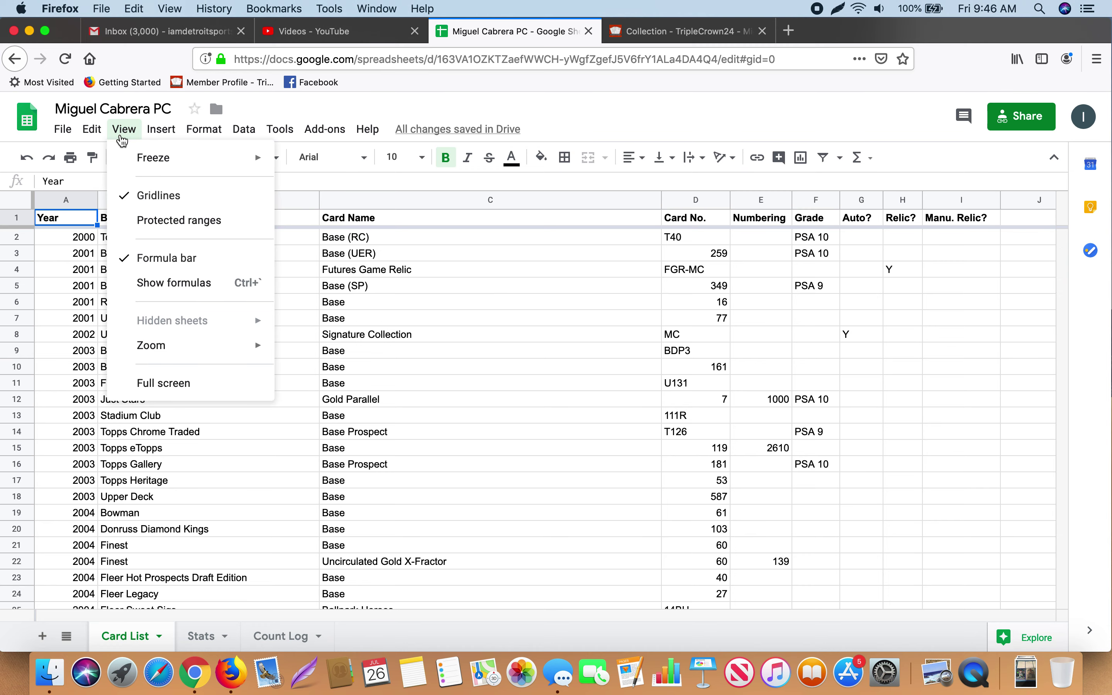
pyautogui.moveTo(131, 159)
pyautogui.click(324, 162)
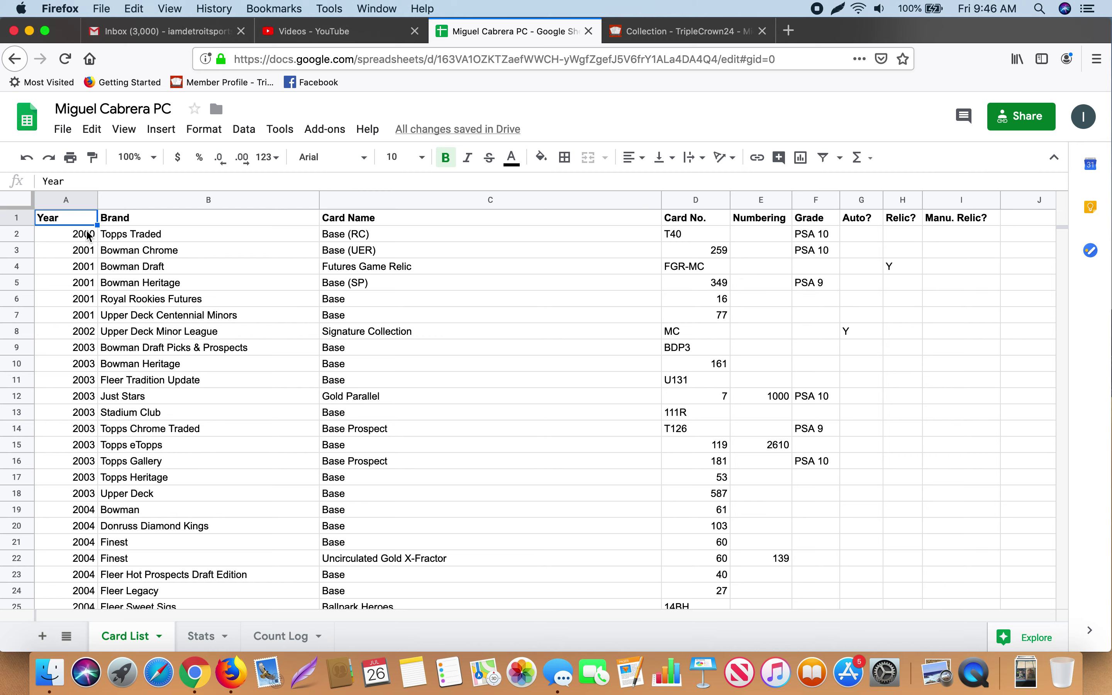
# Look down the list without the frozen header and inspect the 2006 Topps Update All-Star Stitches entry in row 112.
pyautogui.scroll(-20, 764, 452)
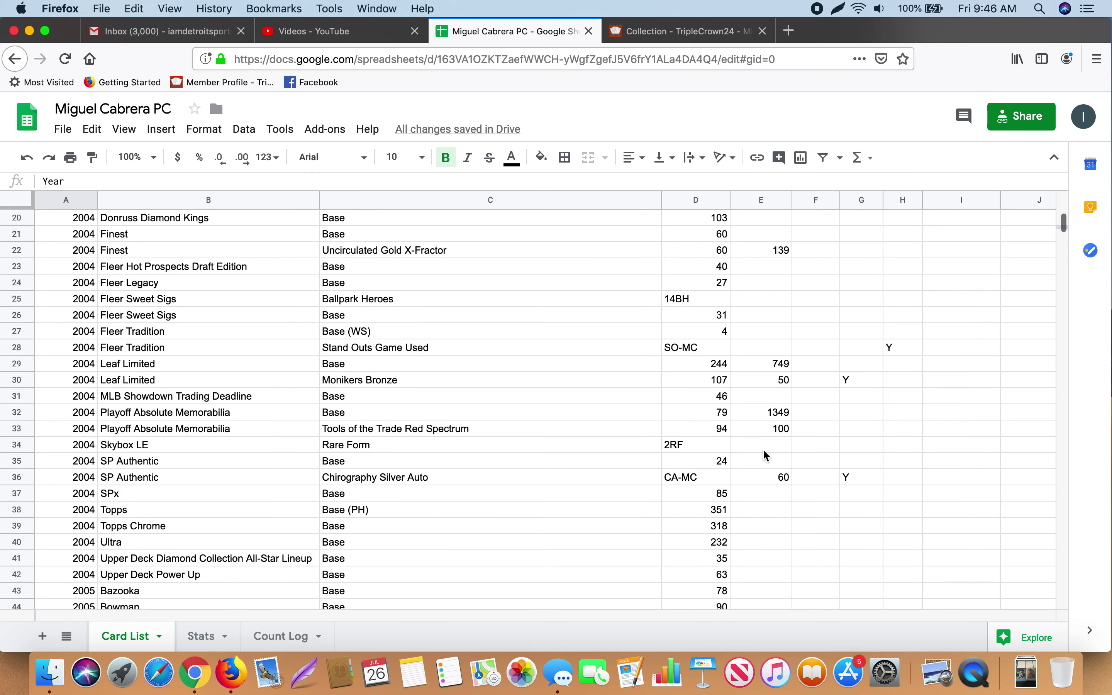
pyautogui.scroll(-2, 764, 449)
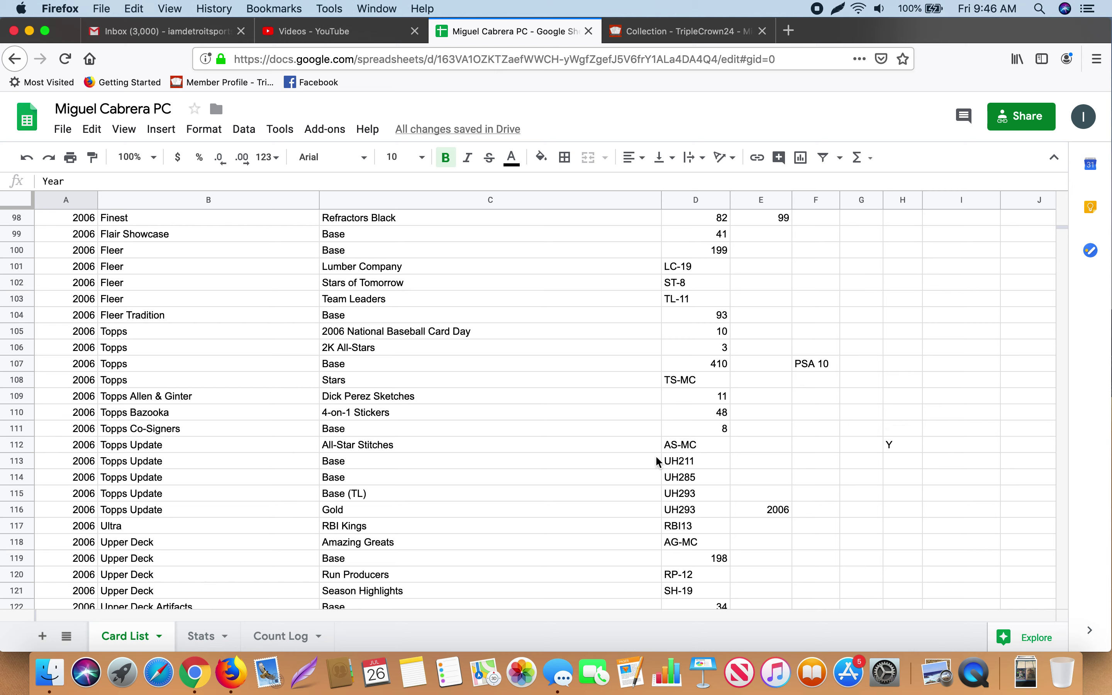
pyautogui.click(512, 449)
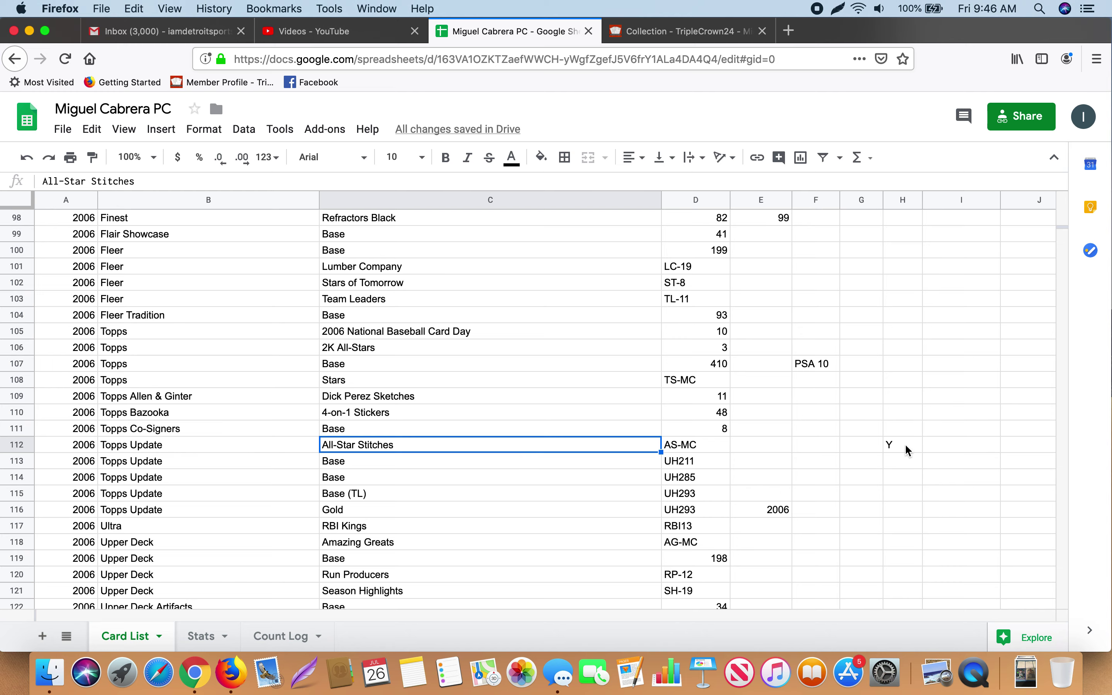
pyautogui.scroll(20, 822, 294)
pyautogui.scroll(5, 822, 296)
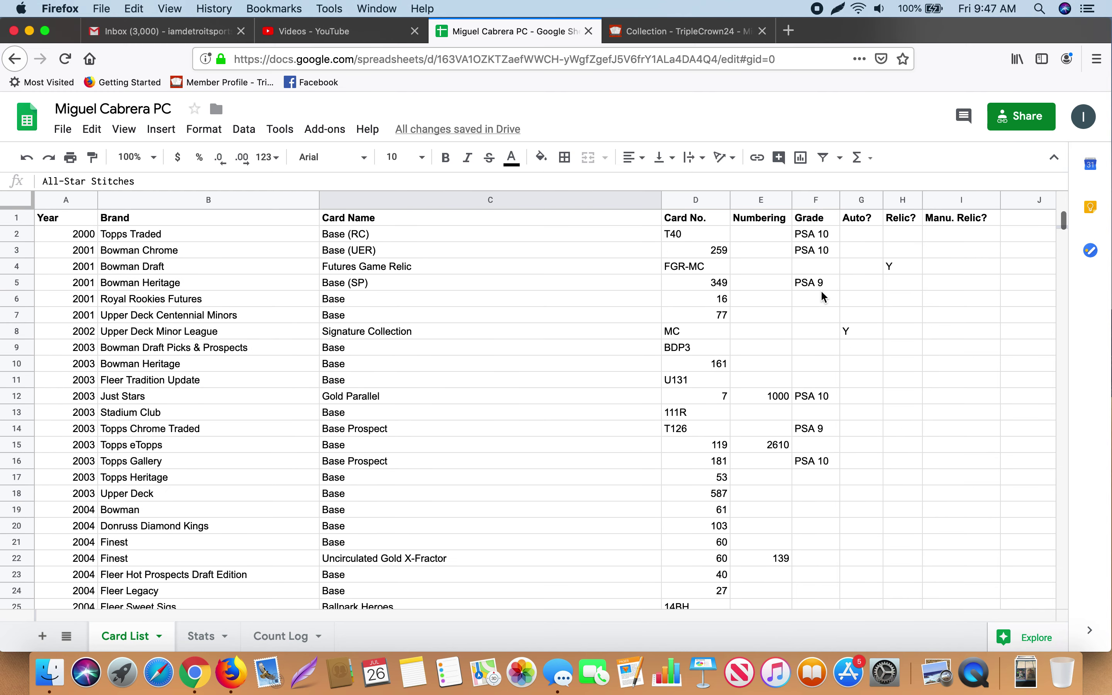
# Freeze the header row again by setting the frozen rows to 1 row, and check it against the card list.
pyautogui.click(54, 222)
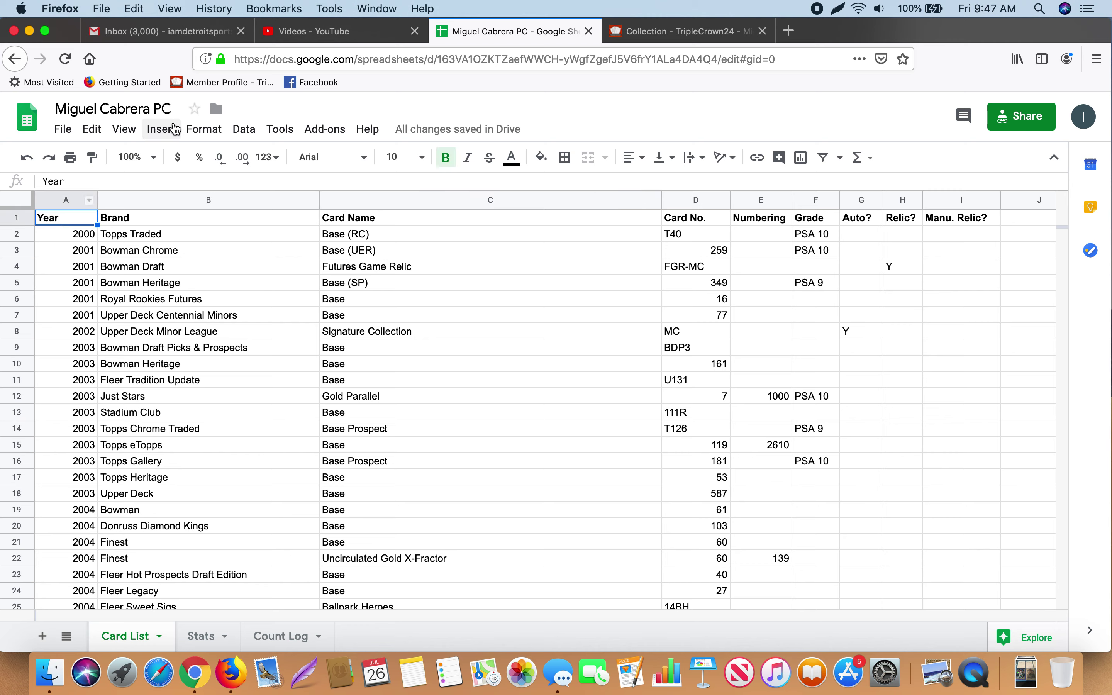
pyautogui.click(133, 137)
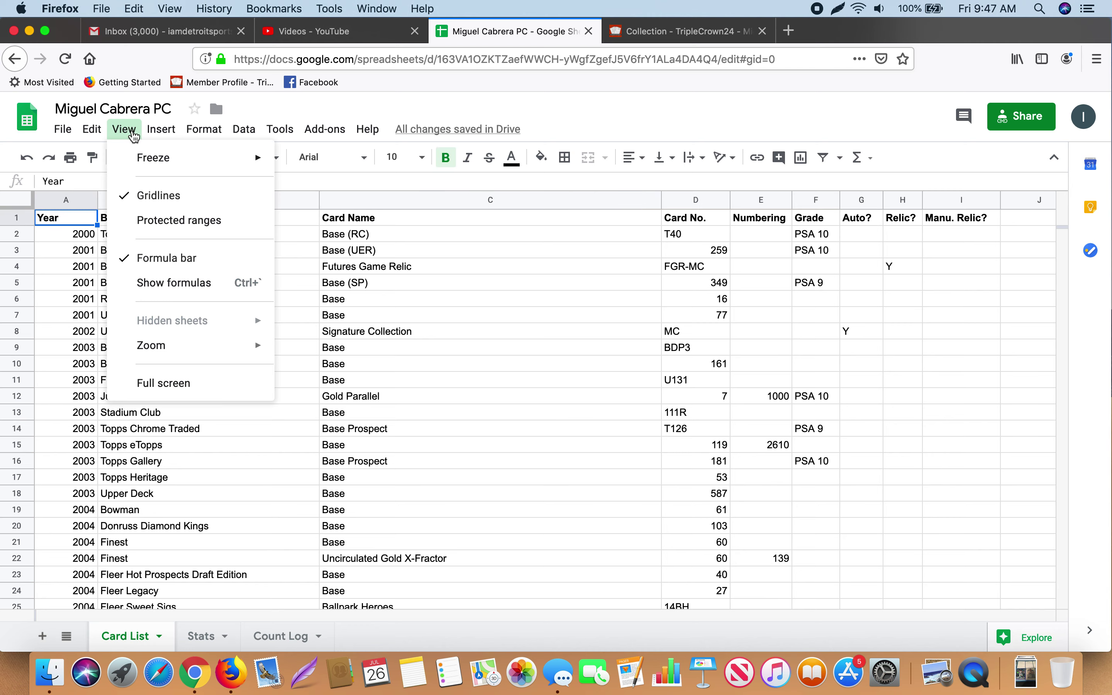
pyautogui.moveTo(189, 161)
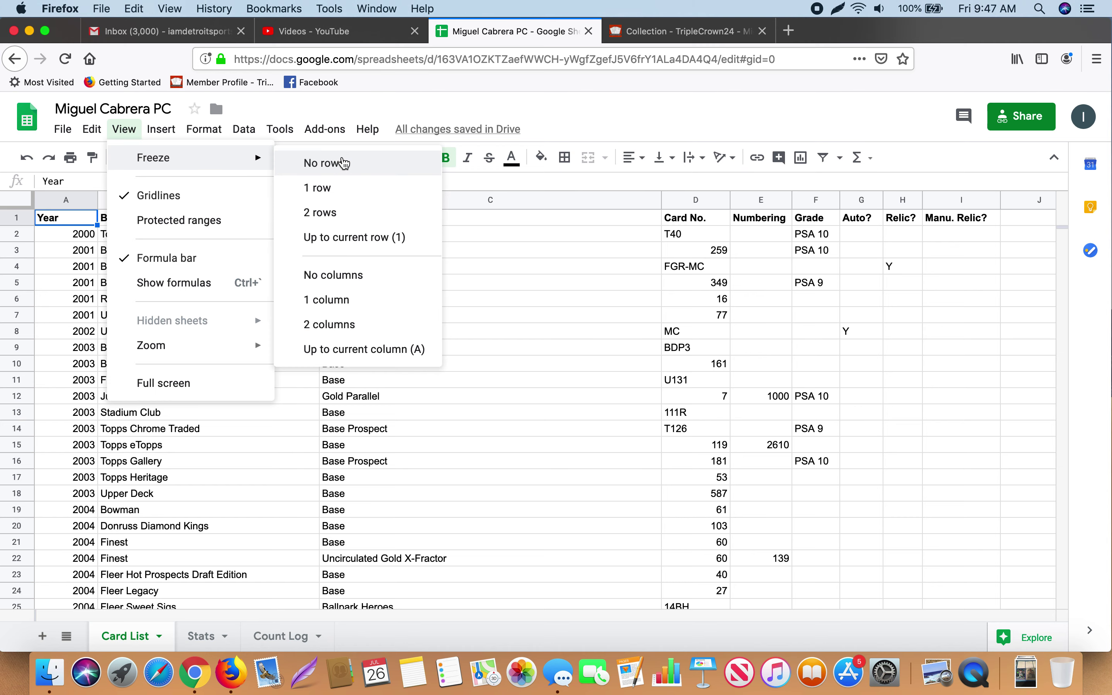
pyautogui.click(358, 188)
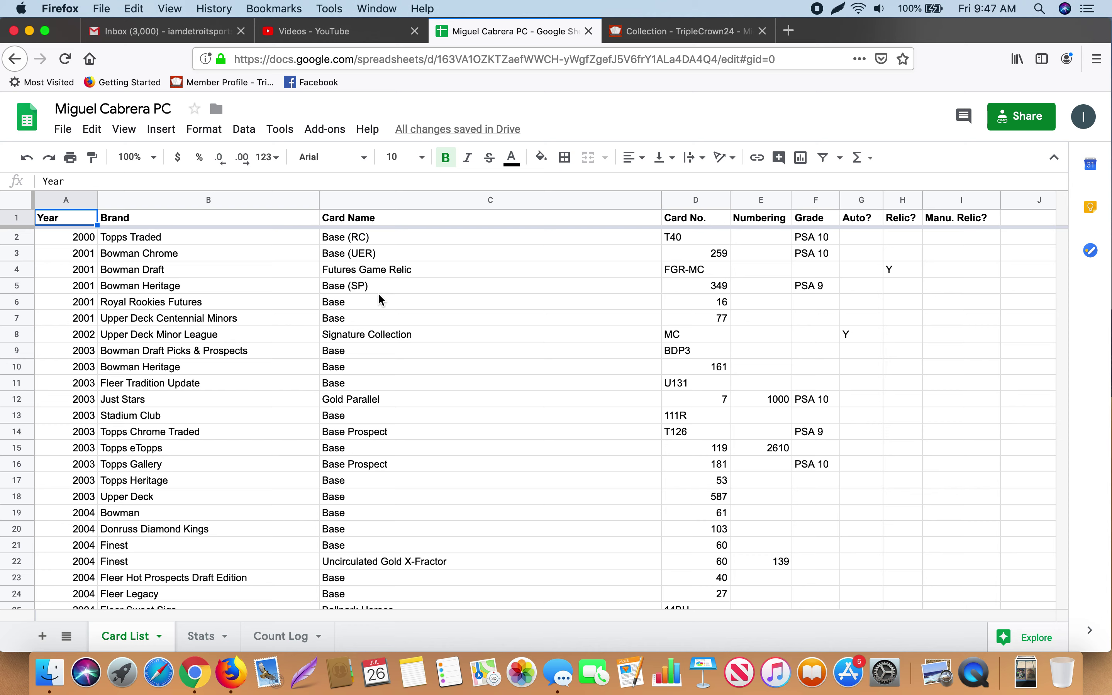
pyautogui.click(88, 242)
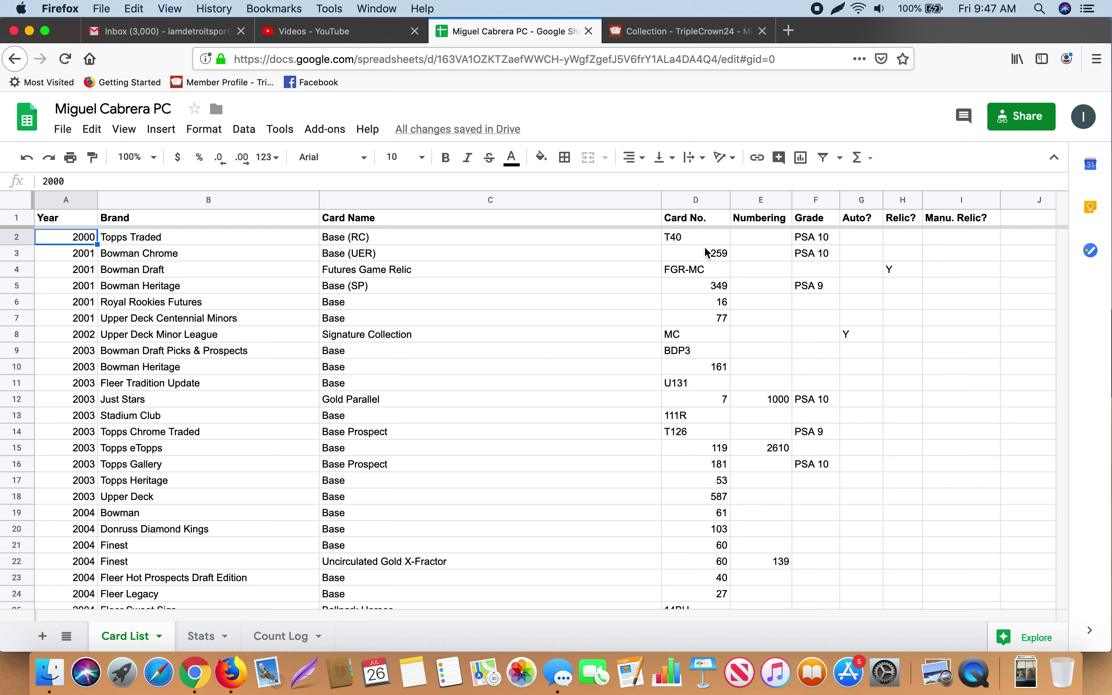
pyautogui.scroll(-5, 718, 398)
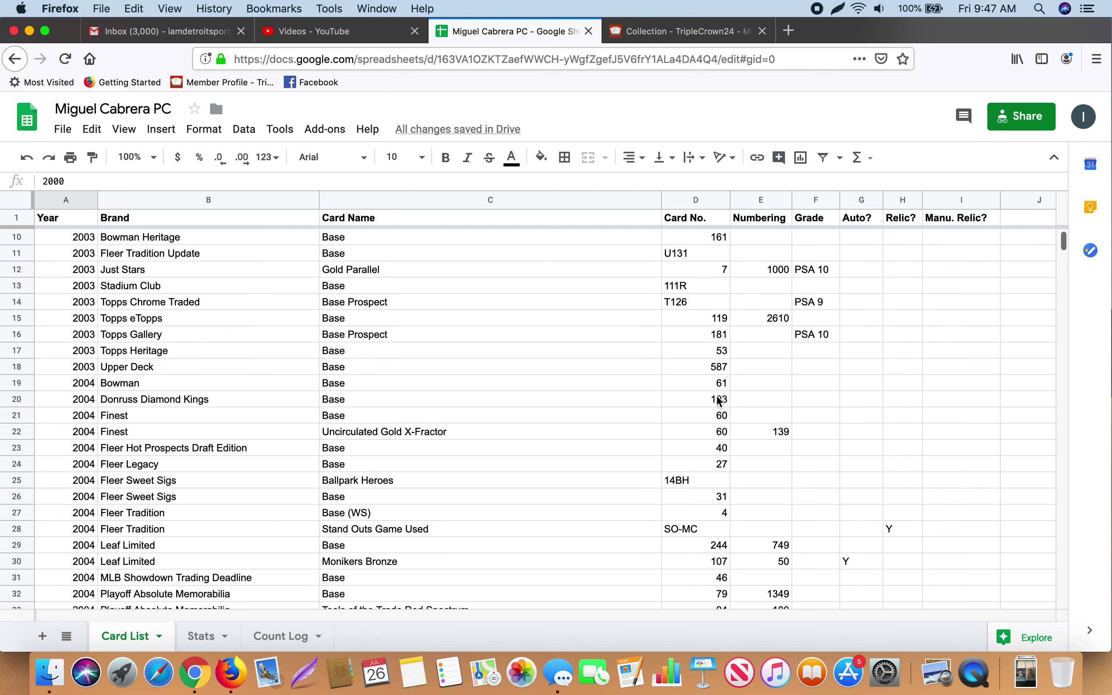
pyautogui.scroll(5, 719, 401)
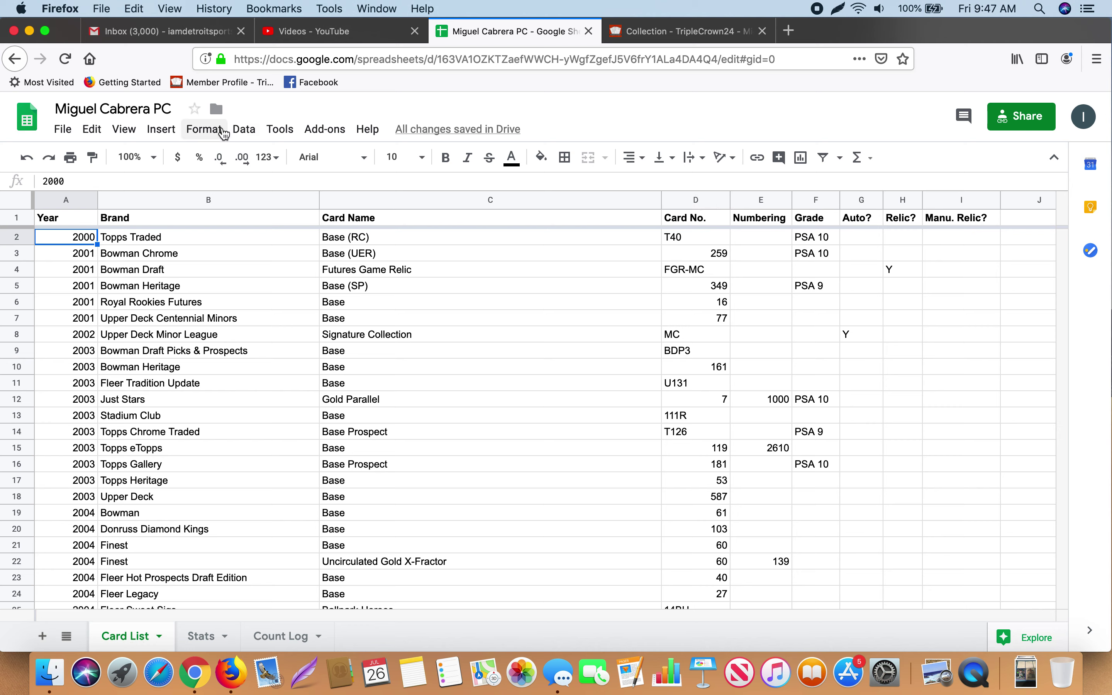
# Right-align the whole Card No. column so text and numeric card numbers line up.
pyautogui.click(203, 130)
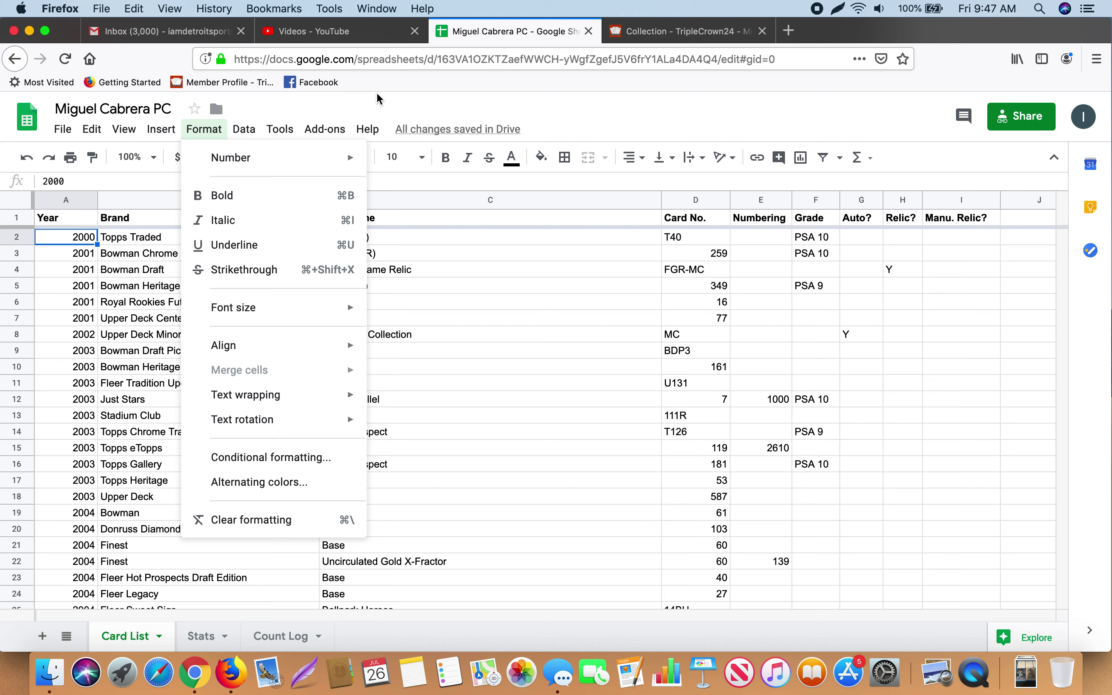
pyautogui.click(731, 112)
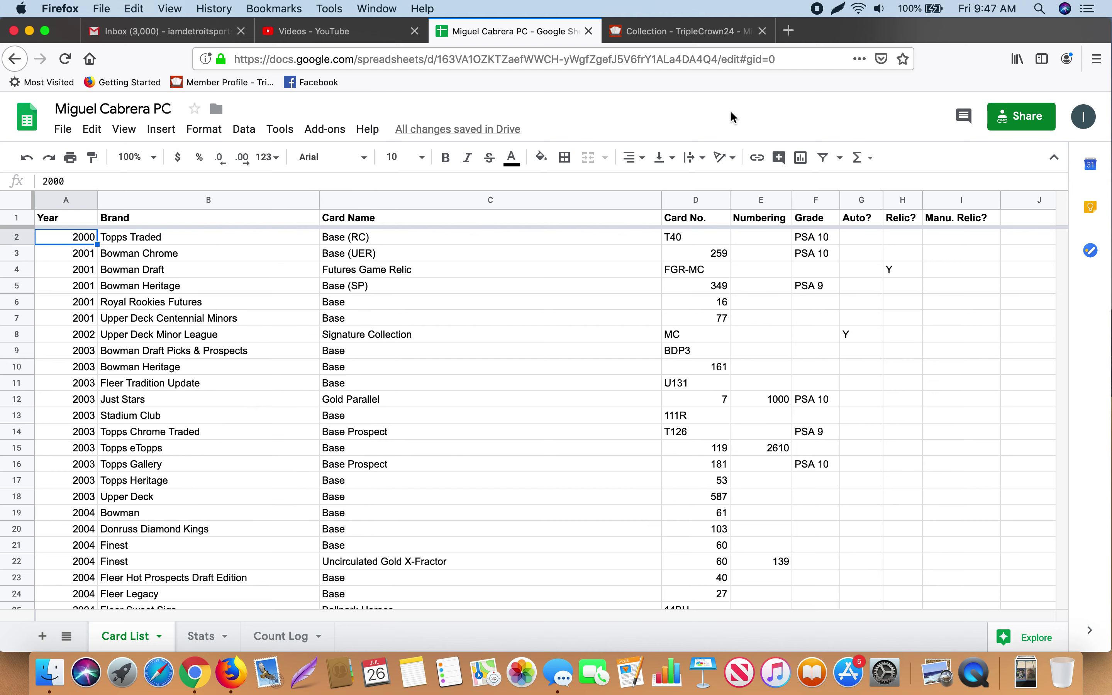
pyautogui.click(700, 202)
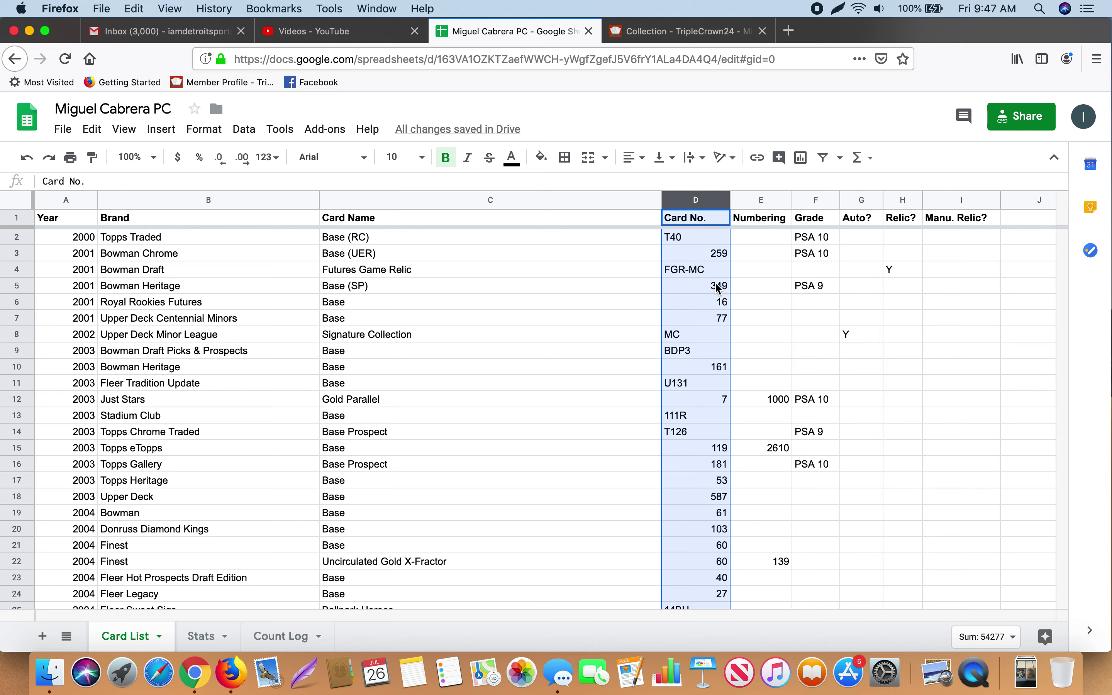
pyautogui.click(634, 157)
pyautogui.click(670, 185)
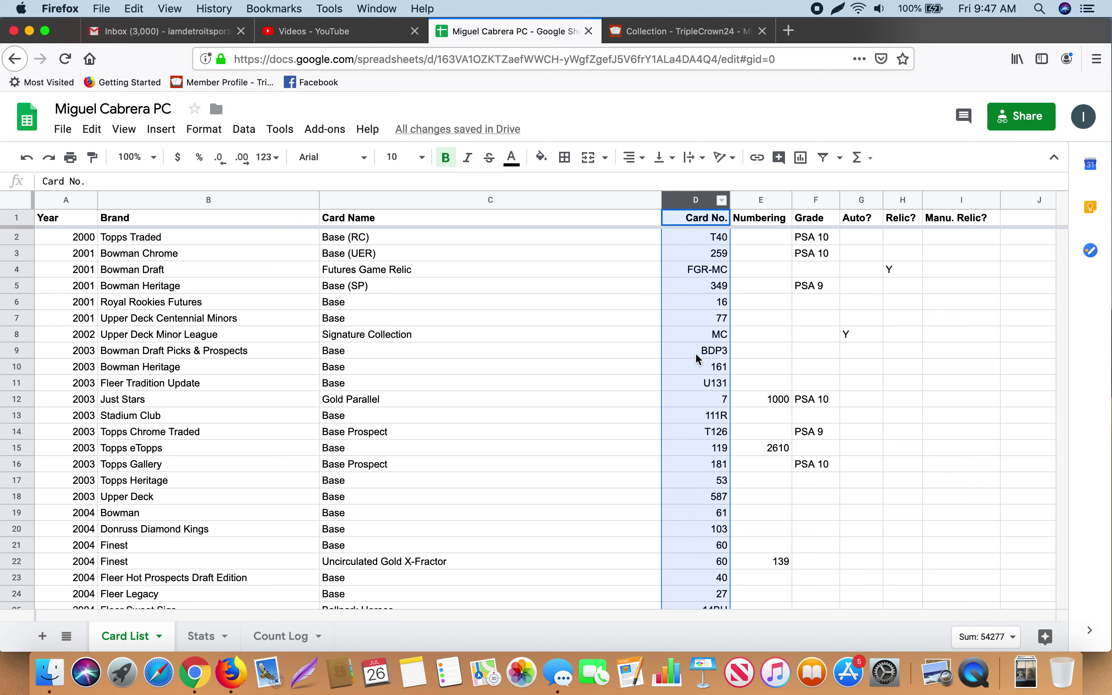
pyautogui.click(646, 158)
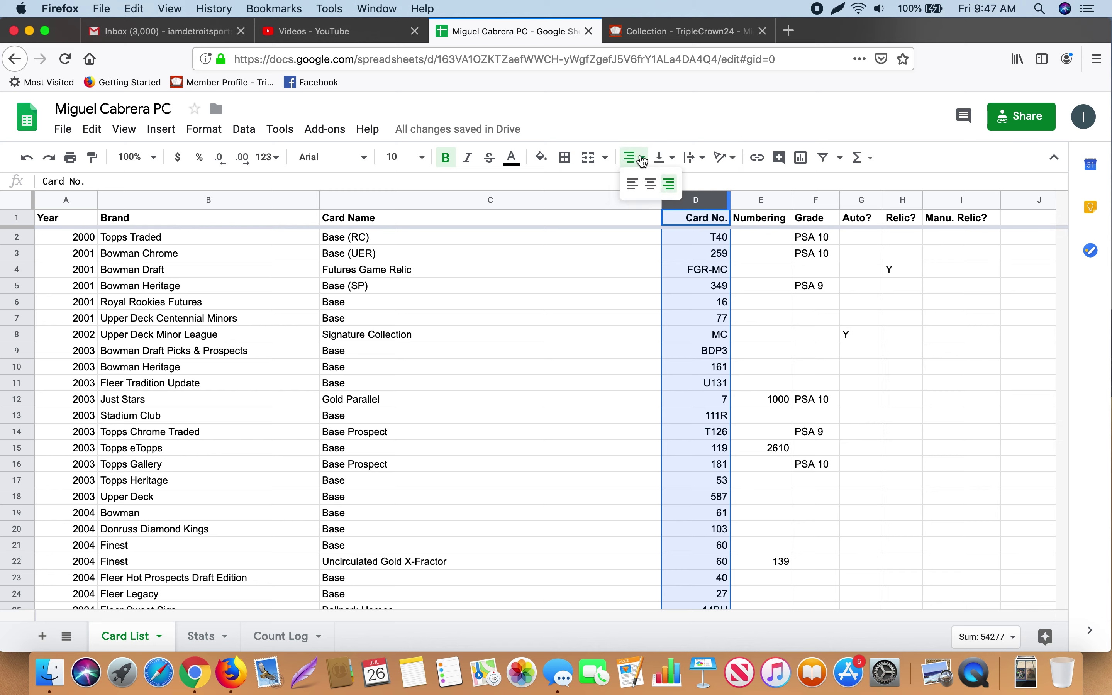
pyautogui.click(643, 159)
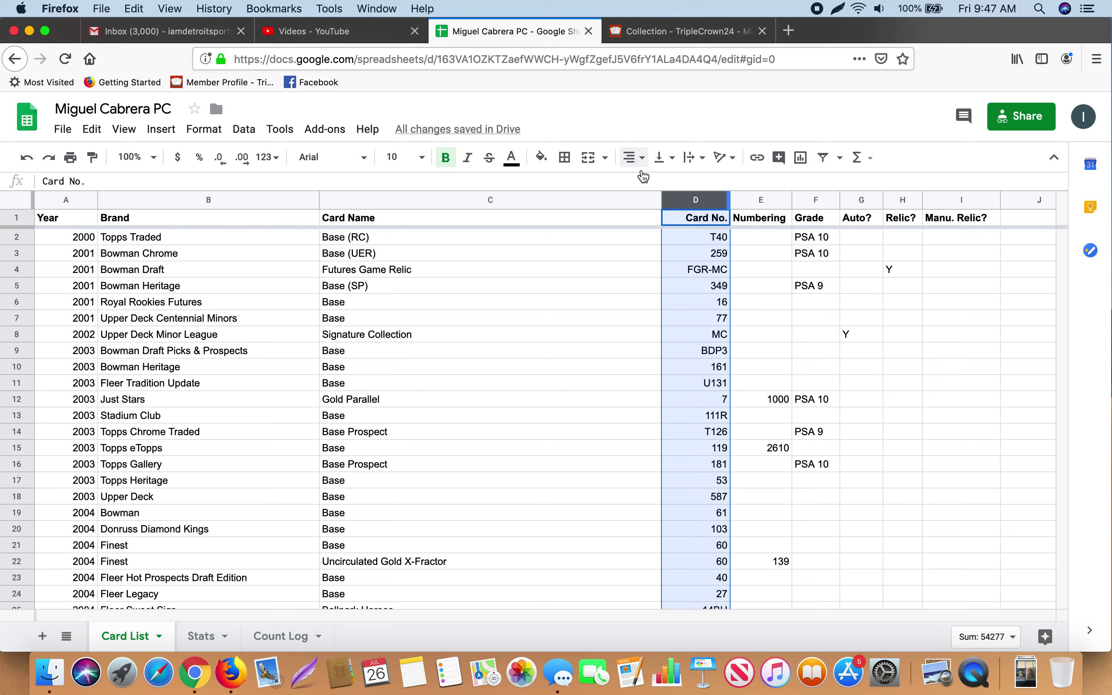
pyautogui.click(667, 350)
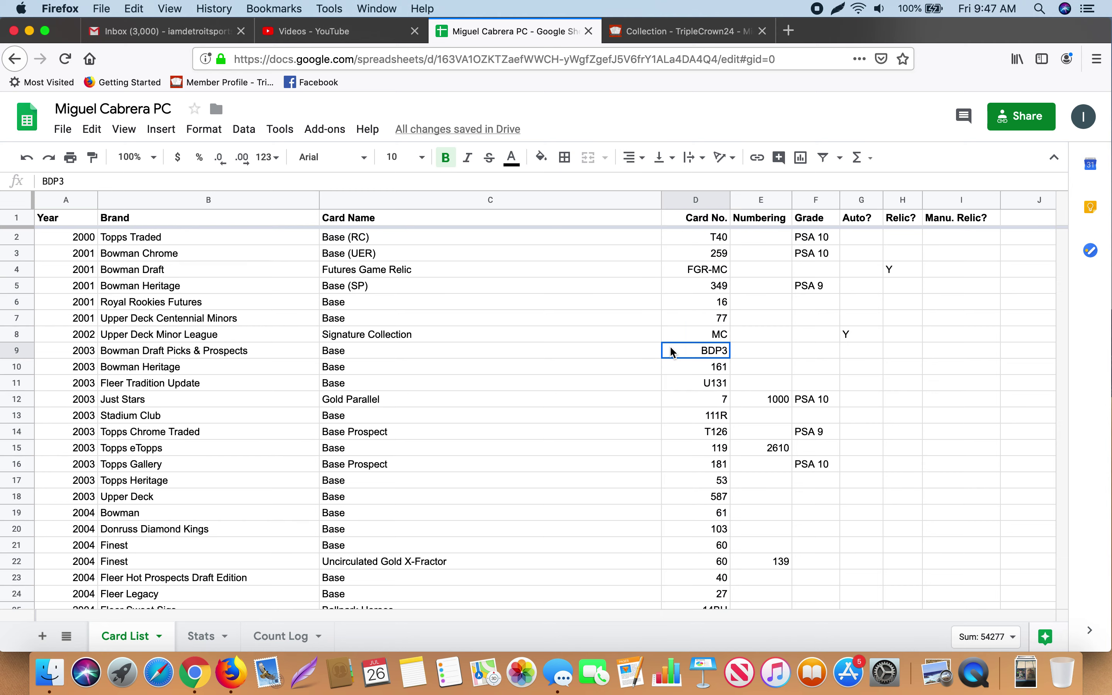
# Widen the Card Name column slightly and narrow the Year column slightly.
pyautogui.click(656, 200)
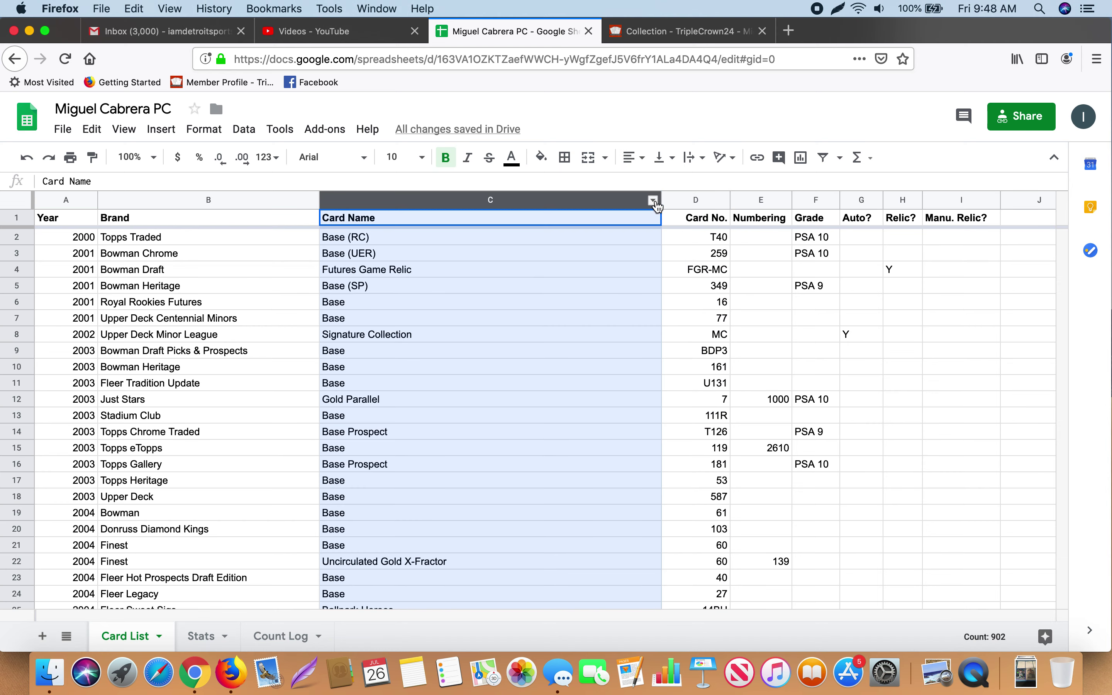
pyautogui.click(634, 253)
pyautogui.moveTo(660, 200)
pyautogui.mouseDown()
pyautogui.moveTo(646, 200)
pyautogui.moveTo(664, 205)
pyautogui.mouseUp()
pyautogui.scroll(-15, 534, 360)
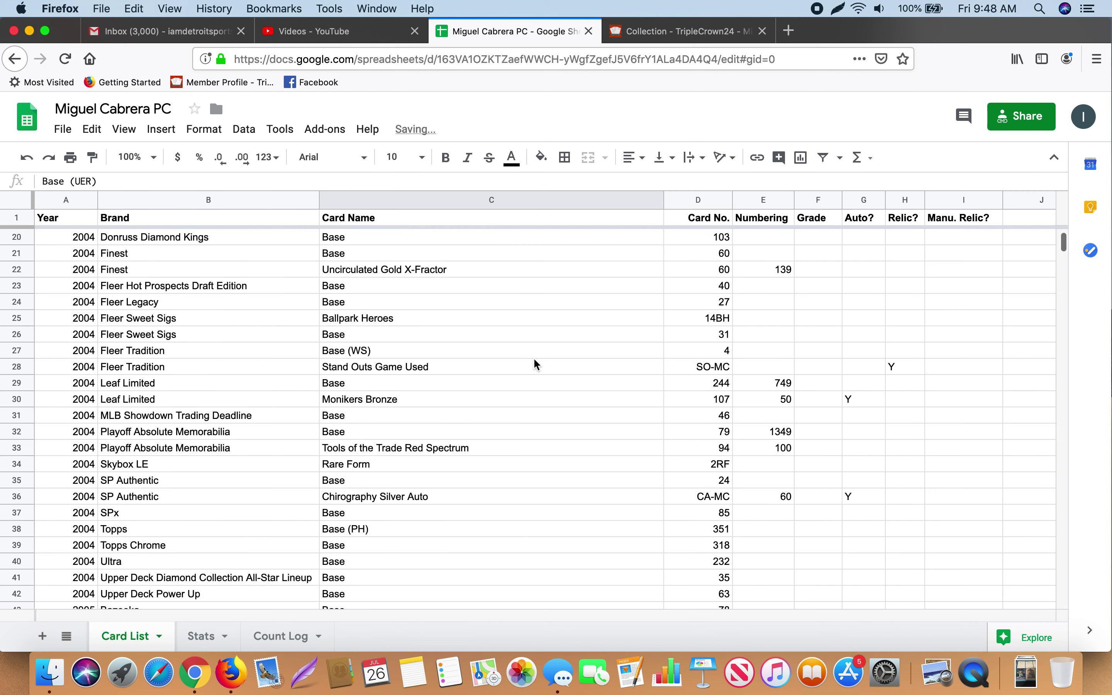
pyautogui.scroll(15, 534, 360)
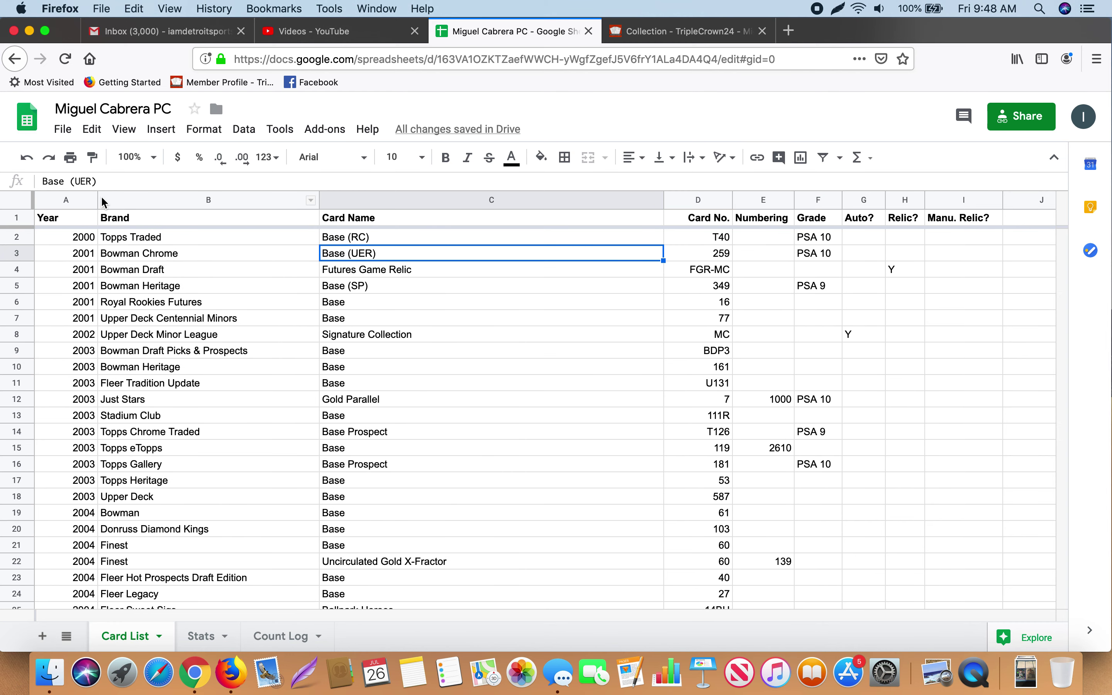
pyautogui.click(80, 225)
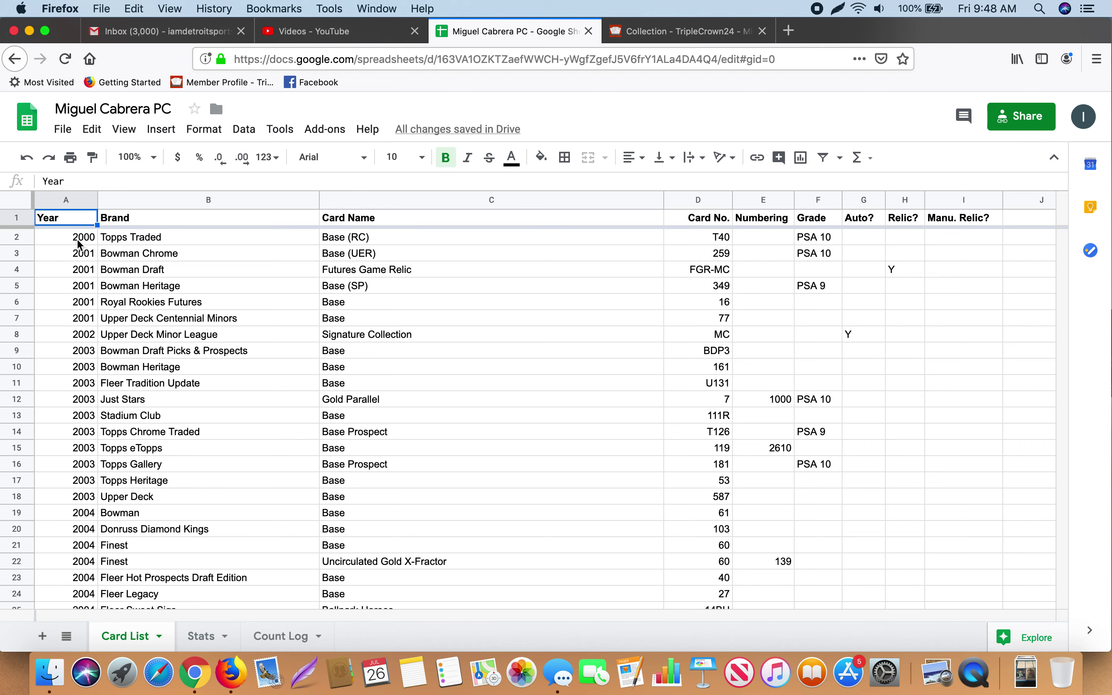
pyautogui.moveTo(96, 202); pyautogui.dragTo(94, 203)
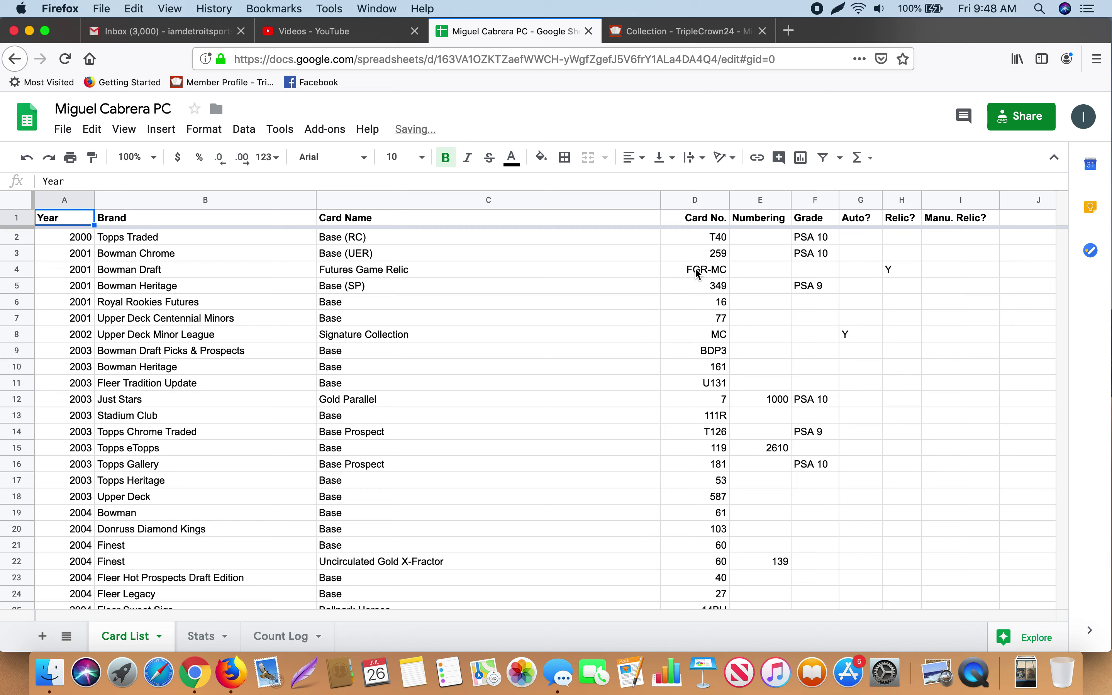
# Look through the reformatted card list down to the 2009 and 2010 entries and return to the first card.
pyautogui.scroll(-15, 741, 412)
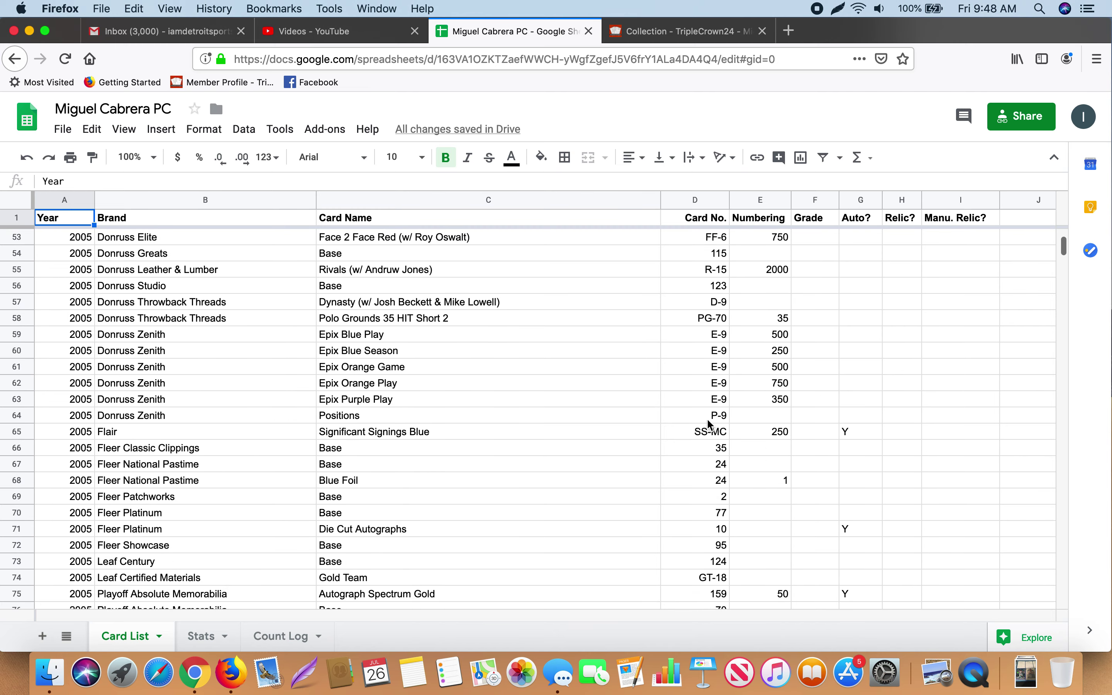
pyautogui.scroll(-20, 868, 533)
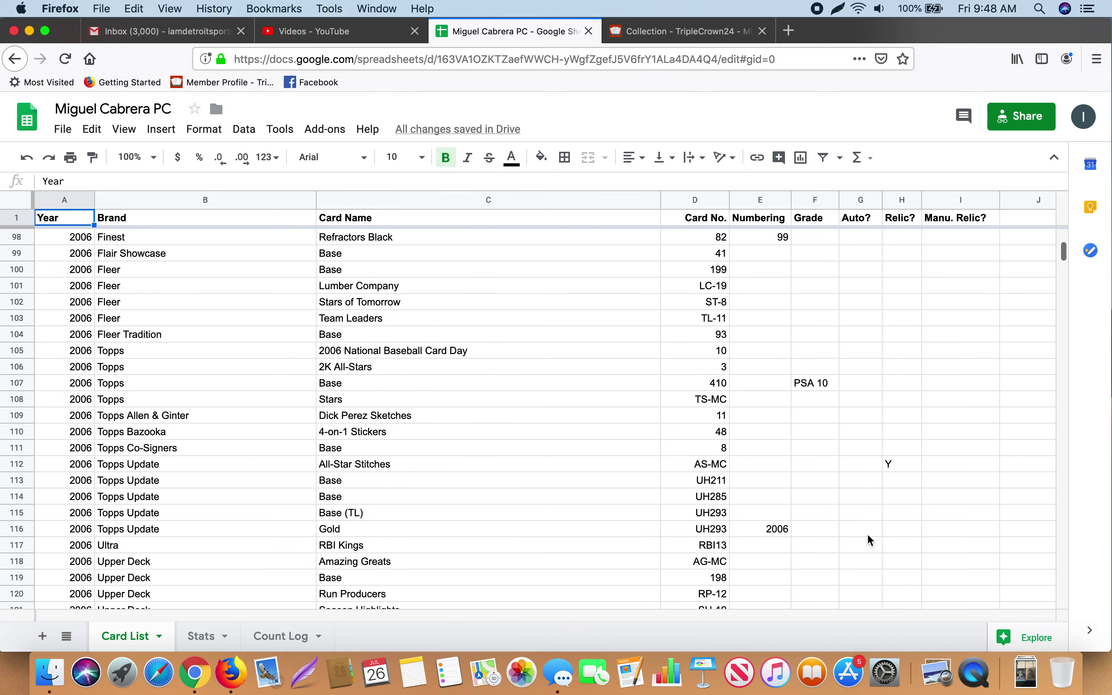
pyautogui.scroll(-20, 868, 533)
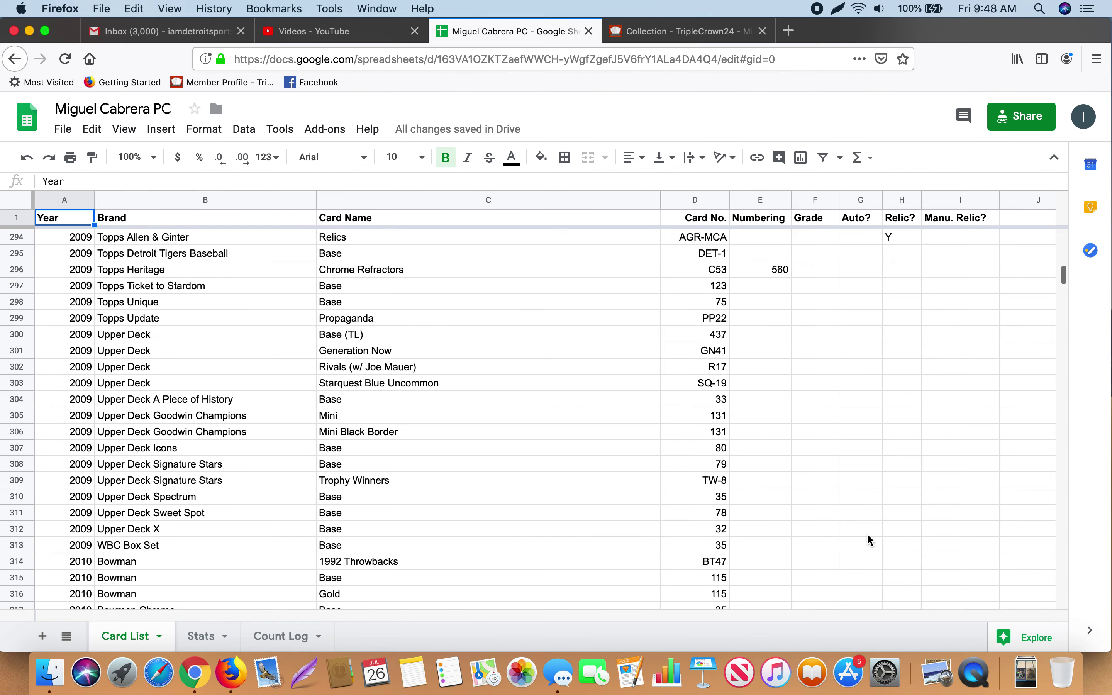
pyautogui.scroll(12, 867, 533)
pyautogui.scroll(20, 867, 533)
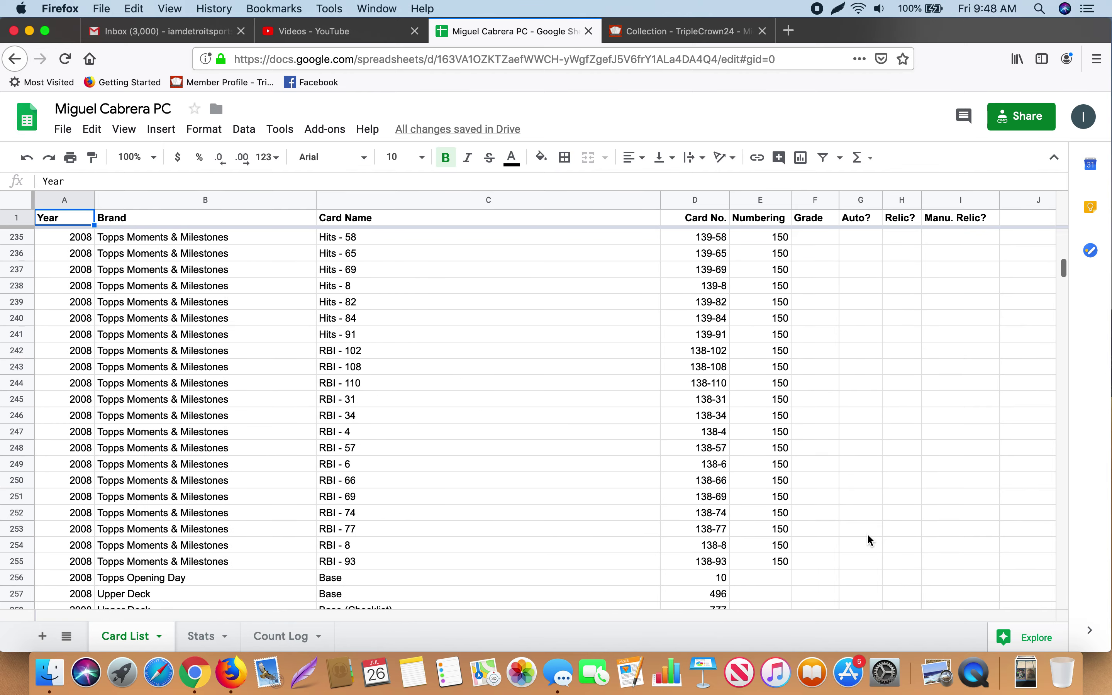
pyautogui.click(58, 236)
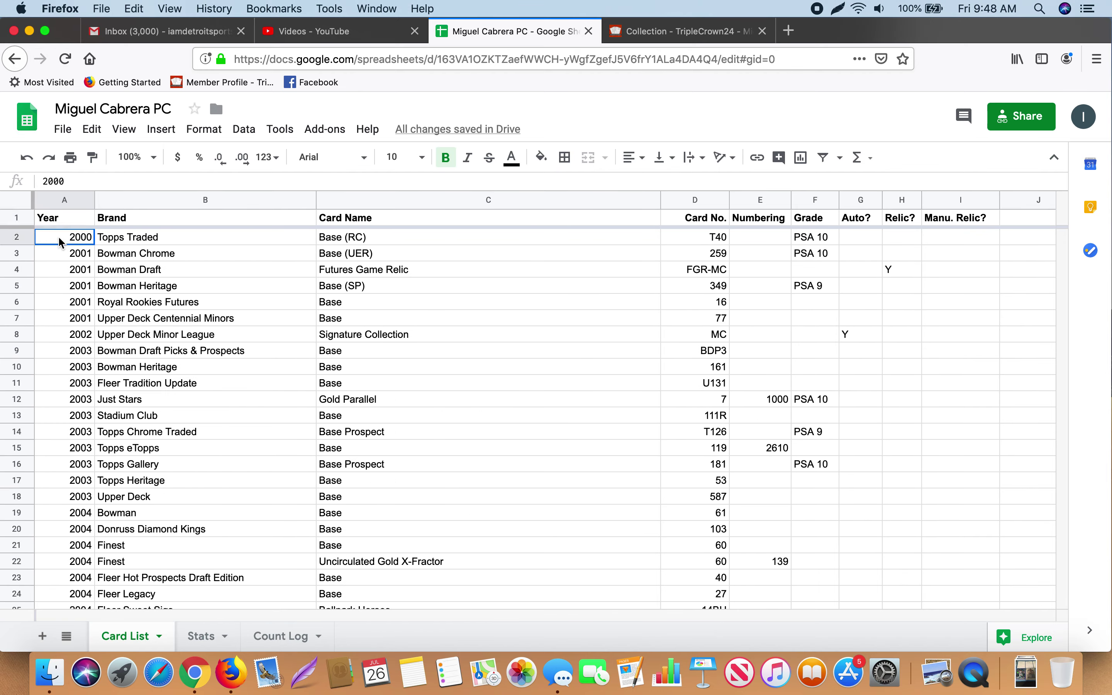
# Inspect the Total Cards formula in cell B1 of the Stats sheet and compare it with the Card Name column of Card List.
pyautogui.click(197, 636)
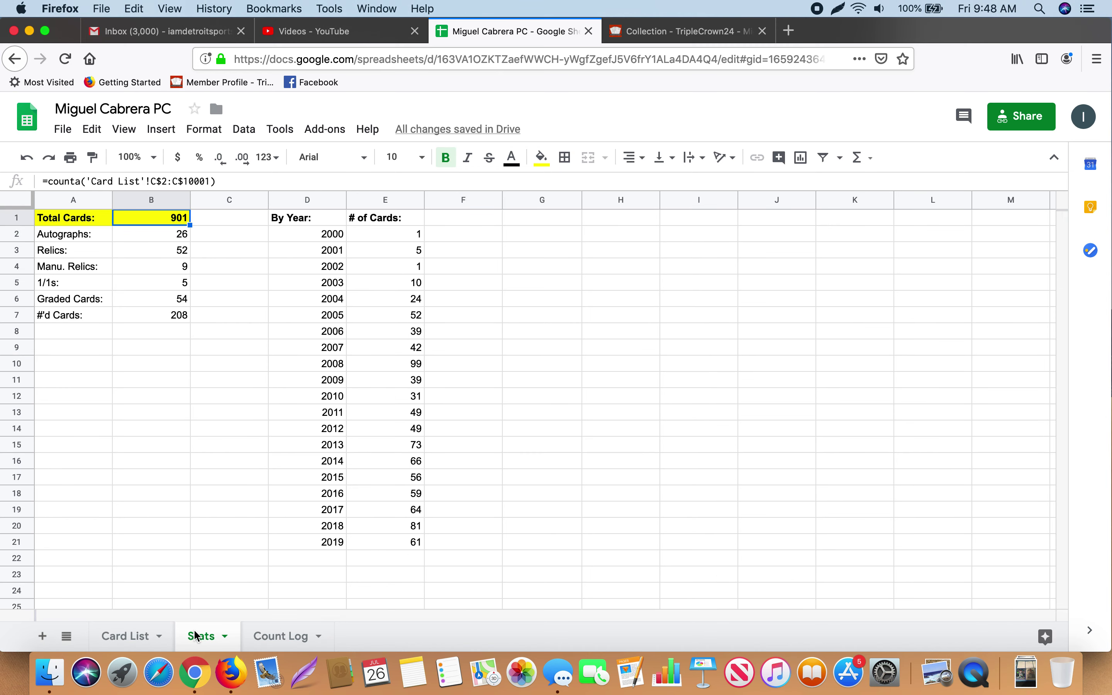
pyautogui.click(71, 222)
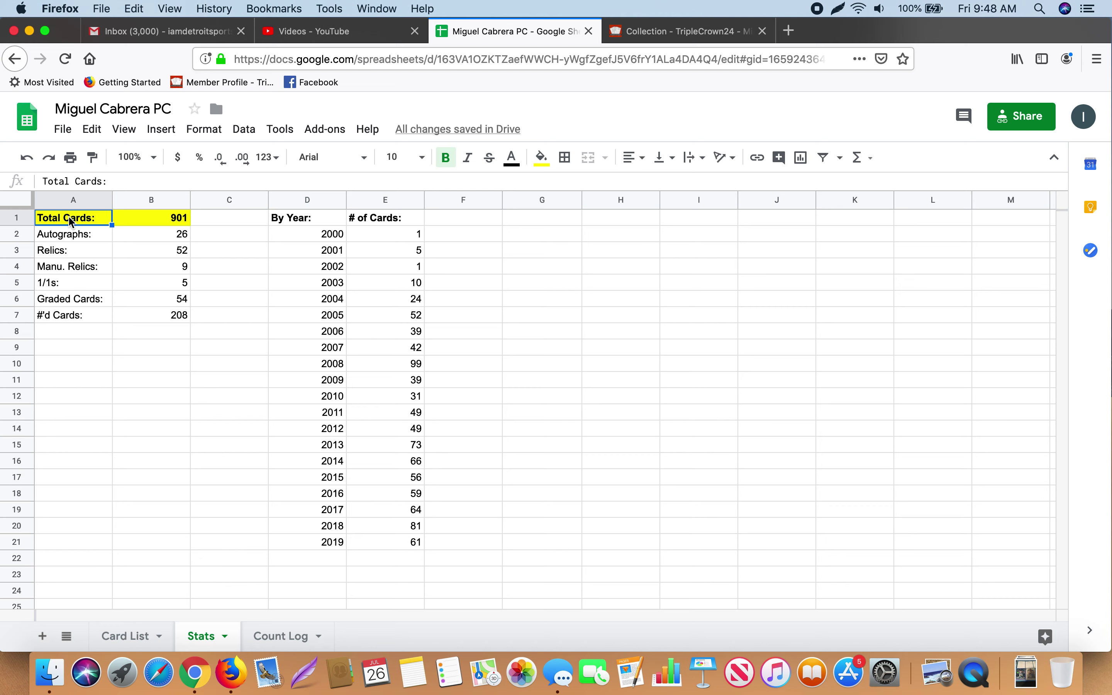
pyautogui.click(136, 220)
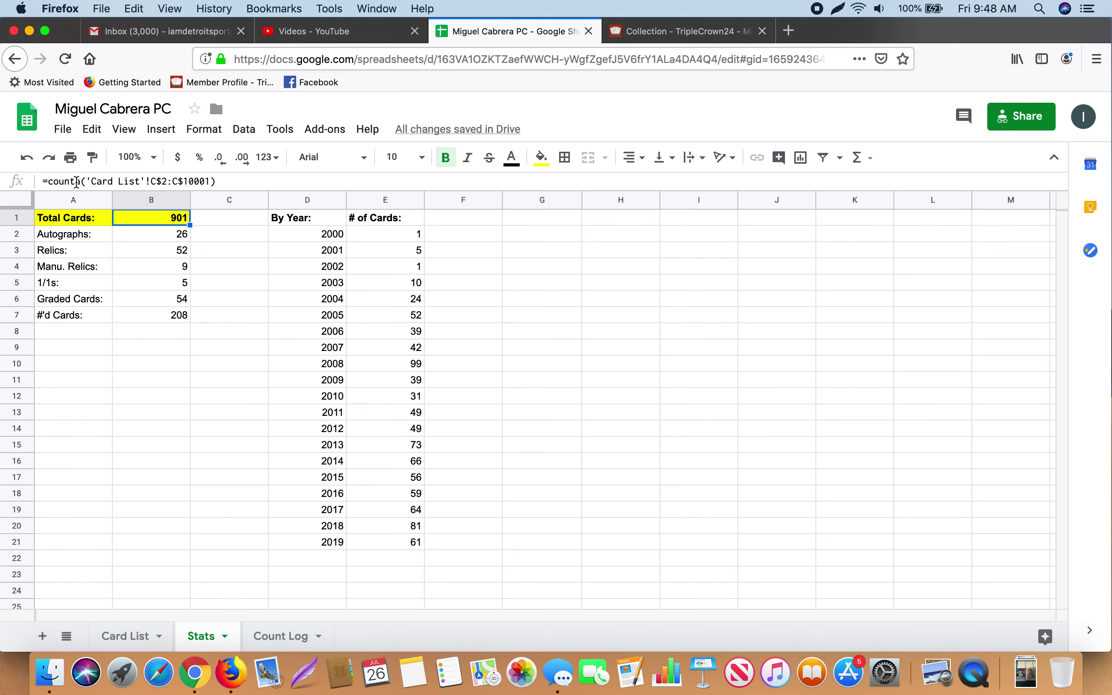
pyautogui.click(117, 636)
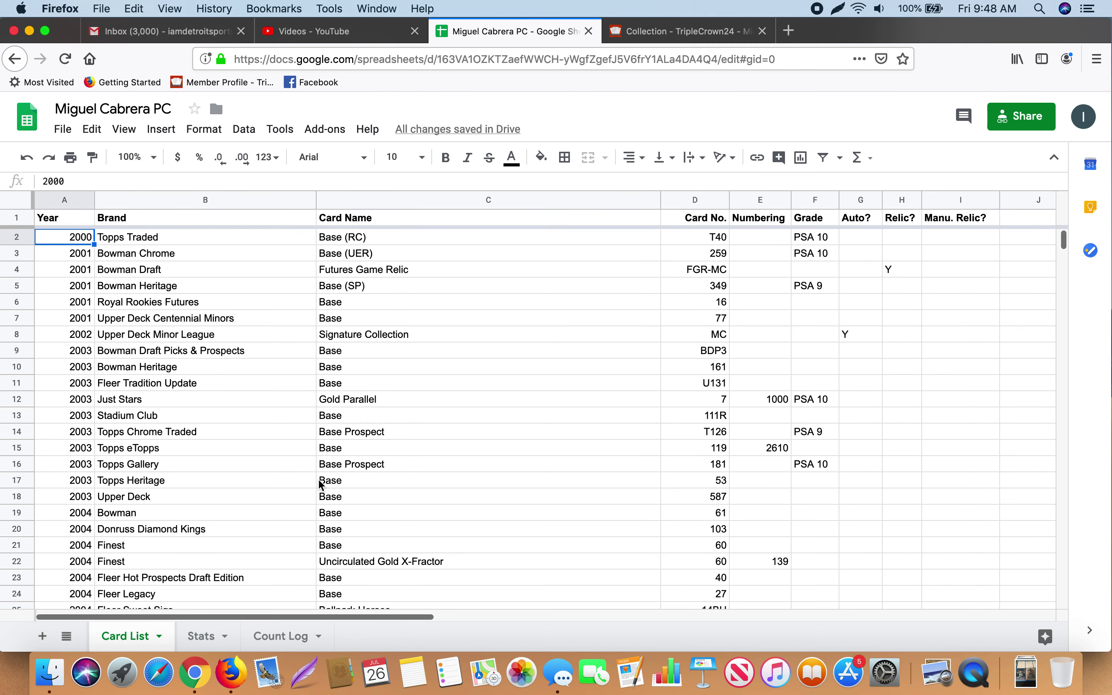
pyautogui.click(434, 417)
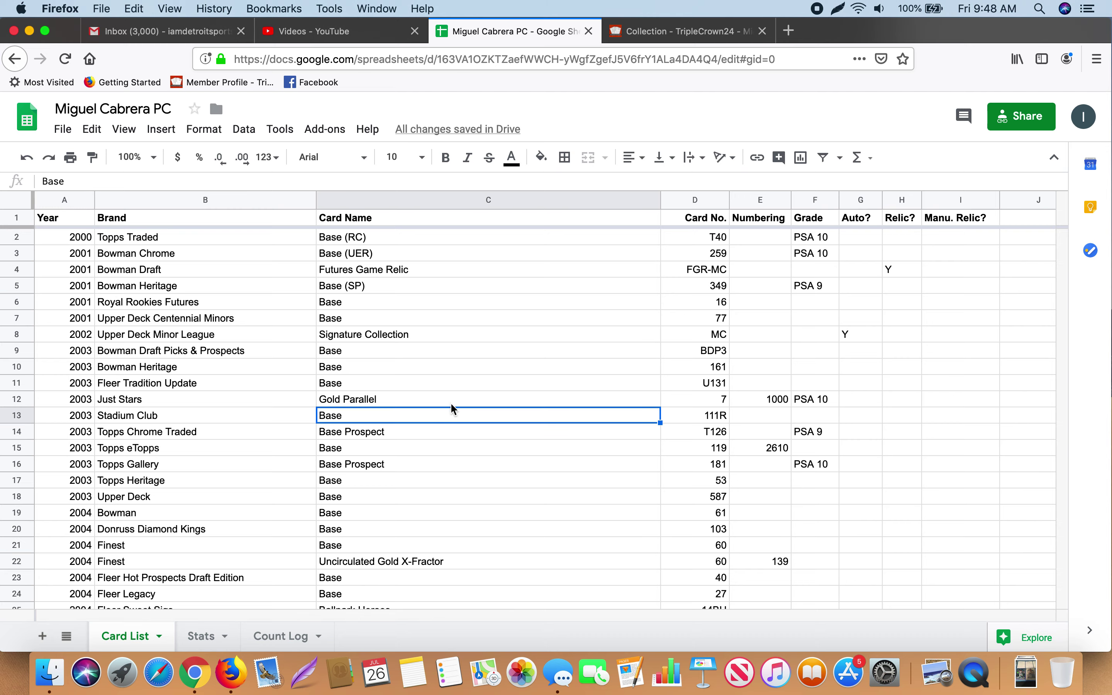
pyautogui.scroll(-20, 435, 485)
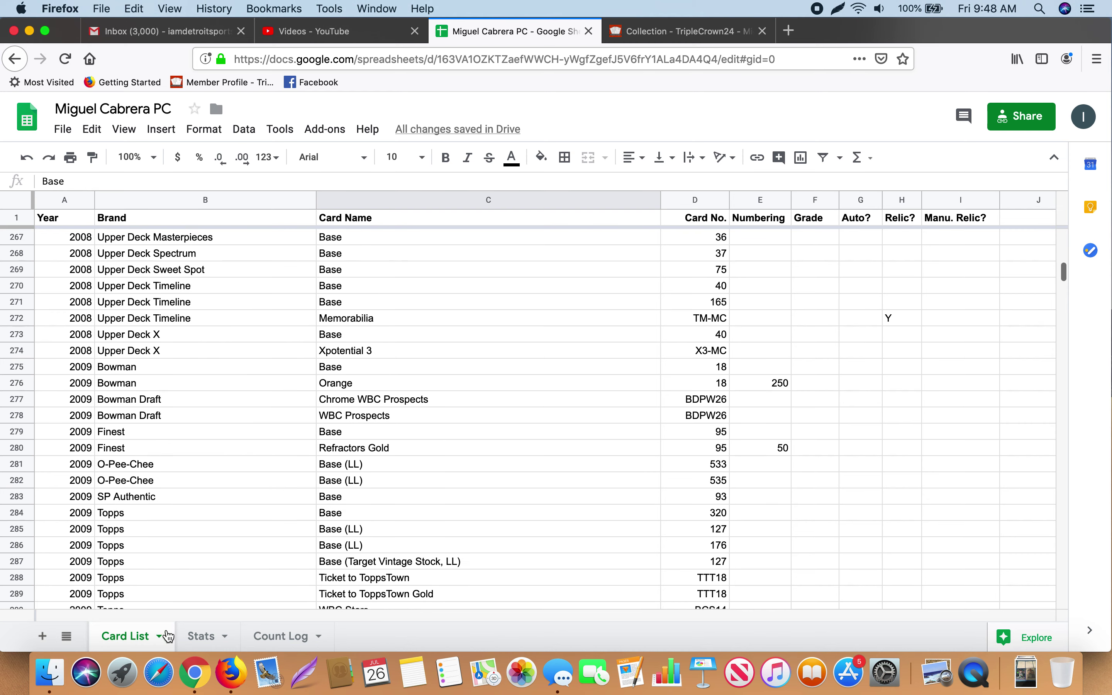
pyautogui.click(201, 635)
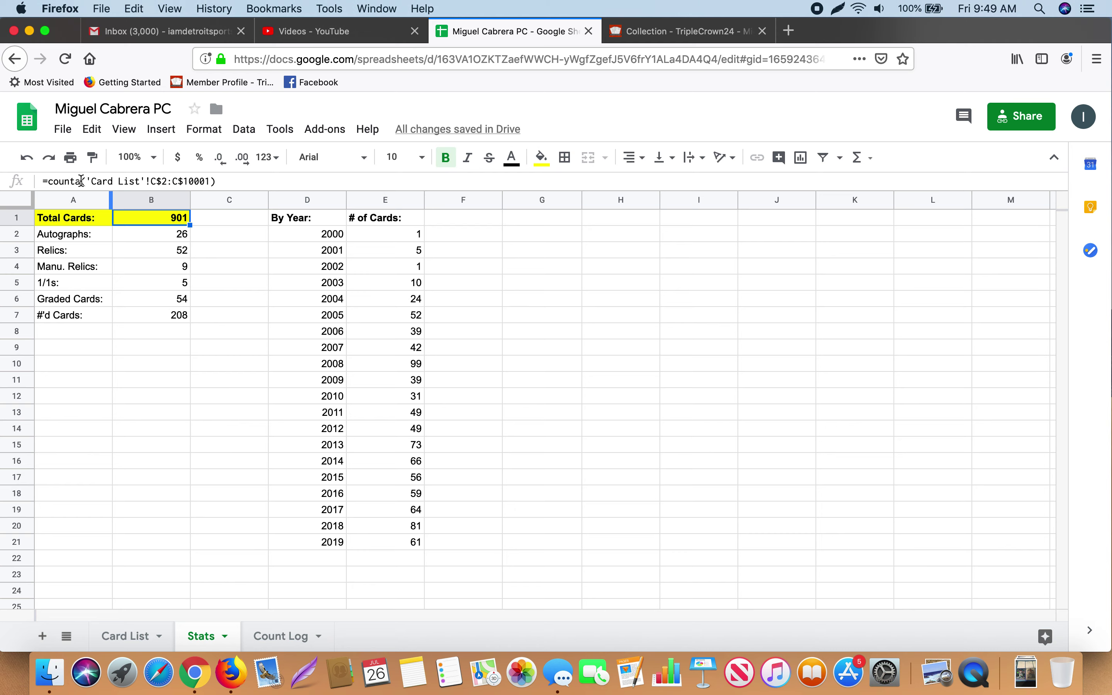
# Clear the Orange Parallel card name of the 2011 Bowman entry in row 350 of Card List.
pyautogui.click(116, 638)
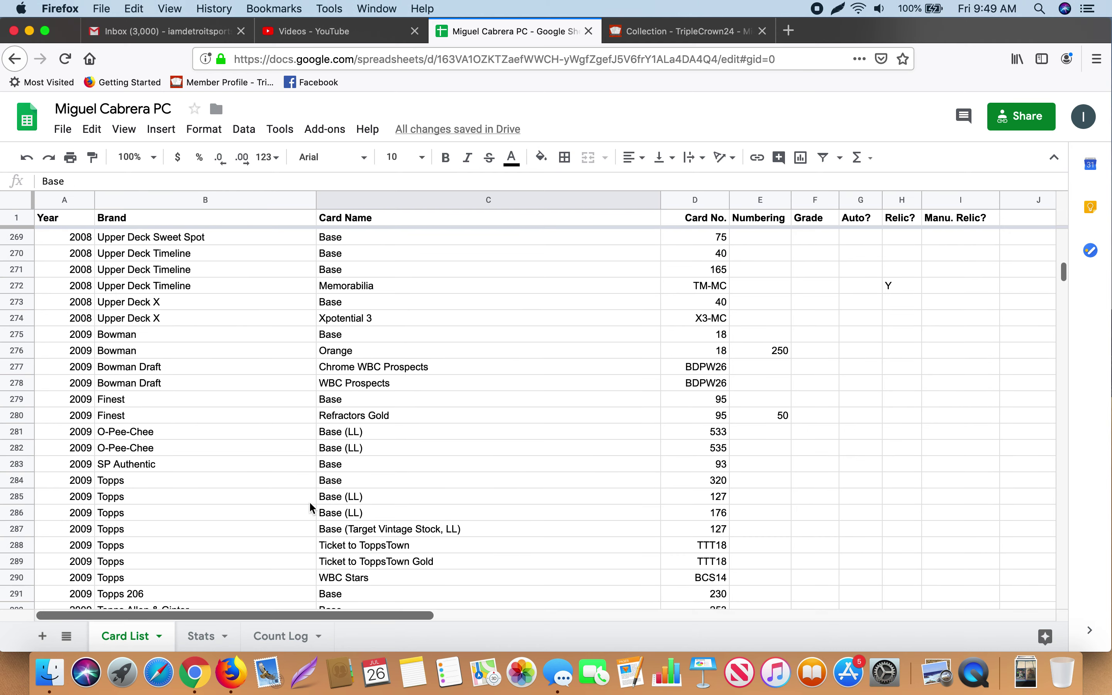
pyautogui.click(547, 372)
pyautogui.scroll(-15, 532, 490)
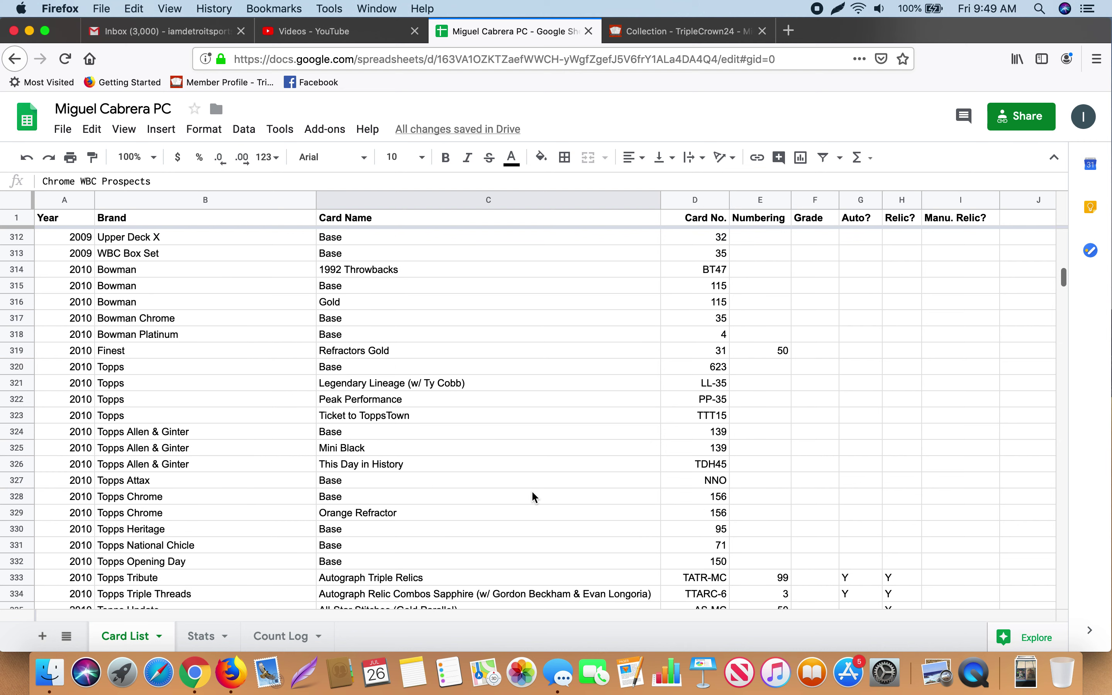
pyautogui.scroll(-8, 532, 490)
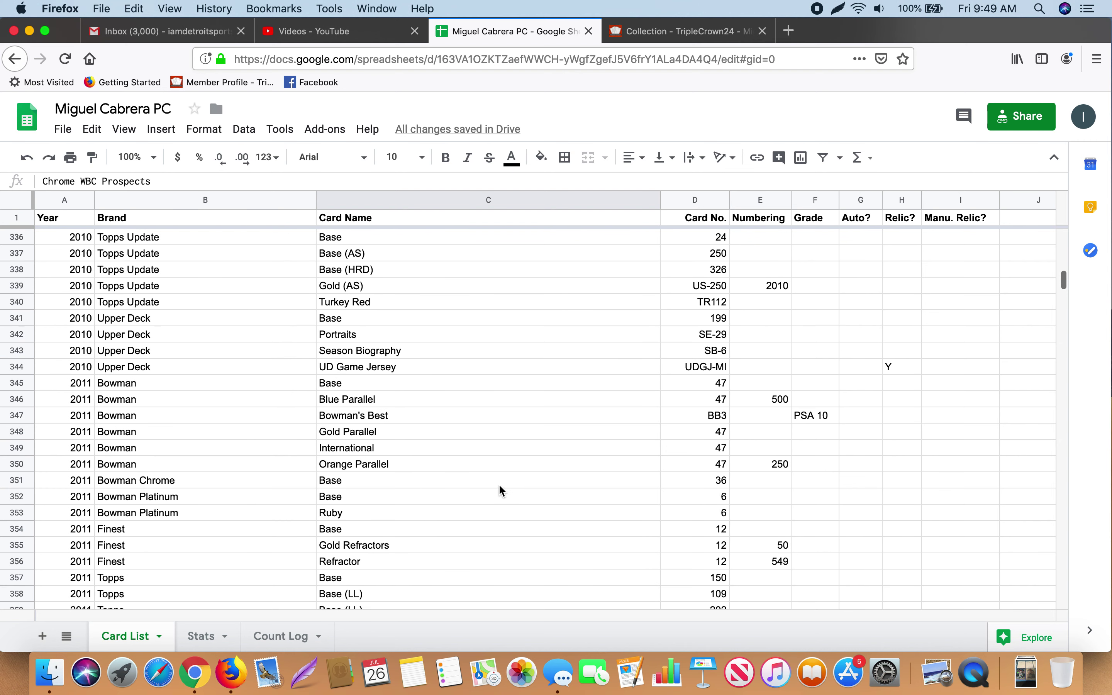
pyautogui.click(422, 465)
pyautogui.press('Delete')
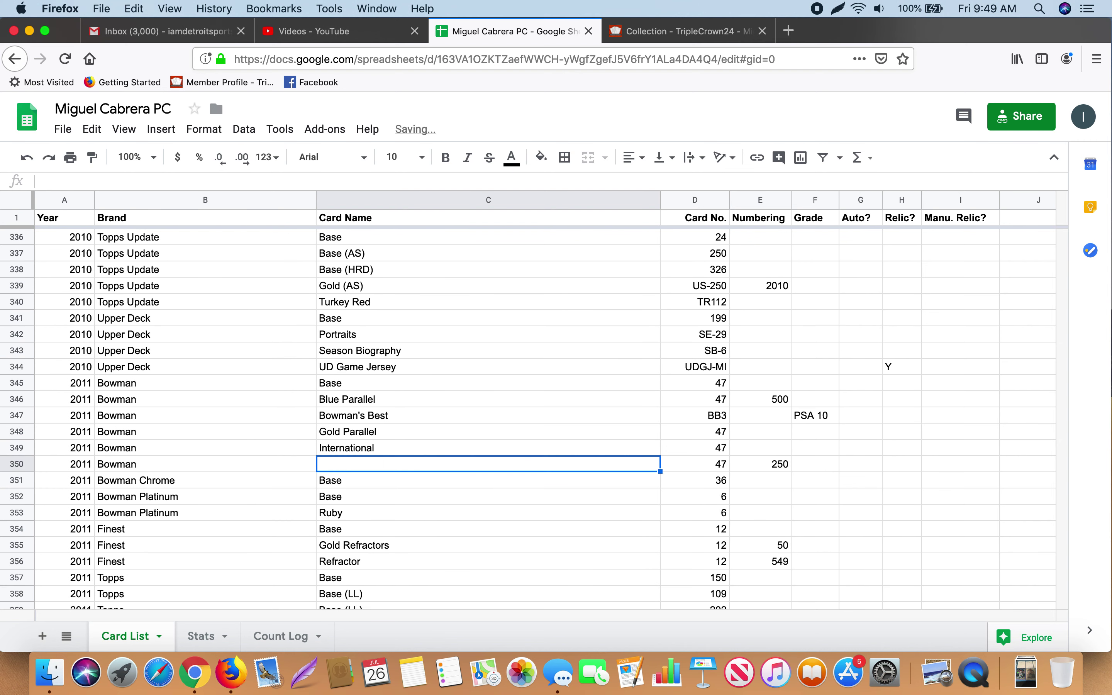
# Check the Total Cards figure on the Stats sheet with the row 350 card name cleared, and return to Card List.
pyautogui.click(191, 637)
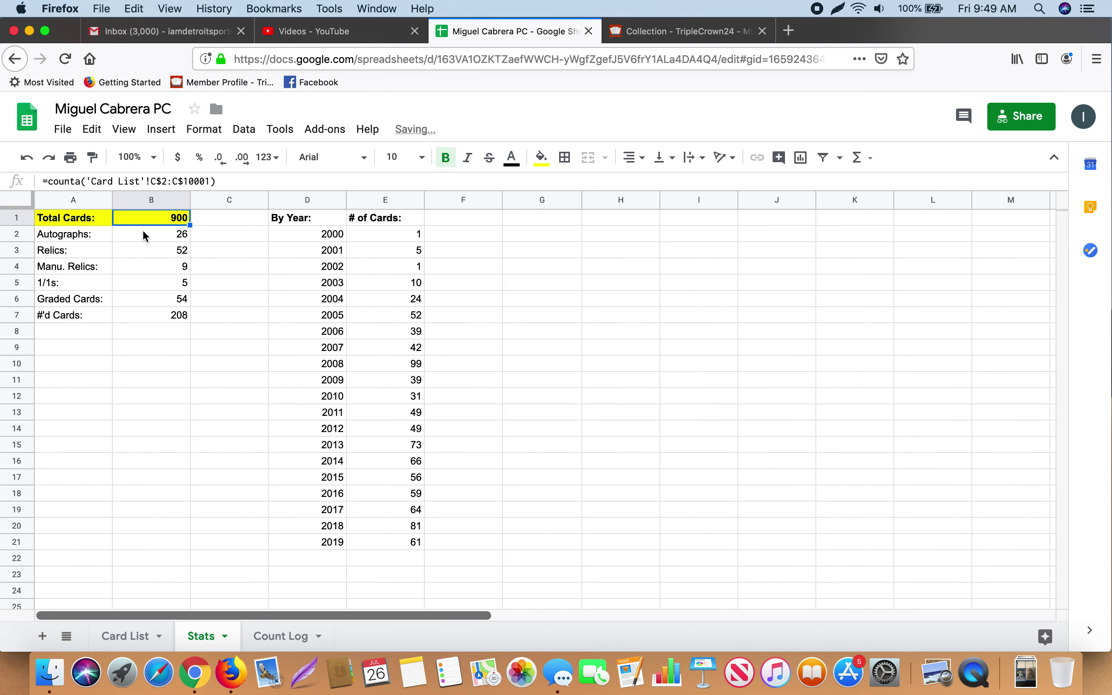
pyautogui.click(123, 631)
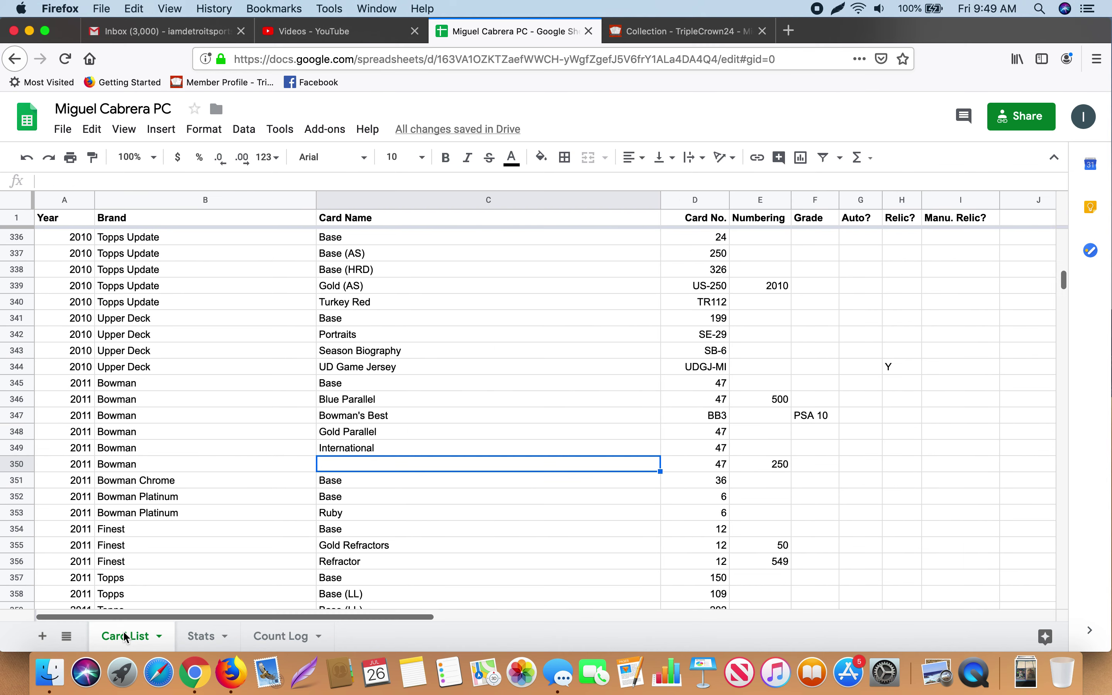
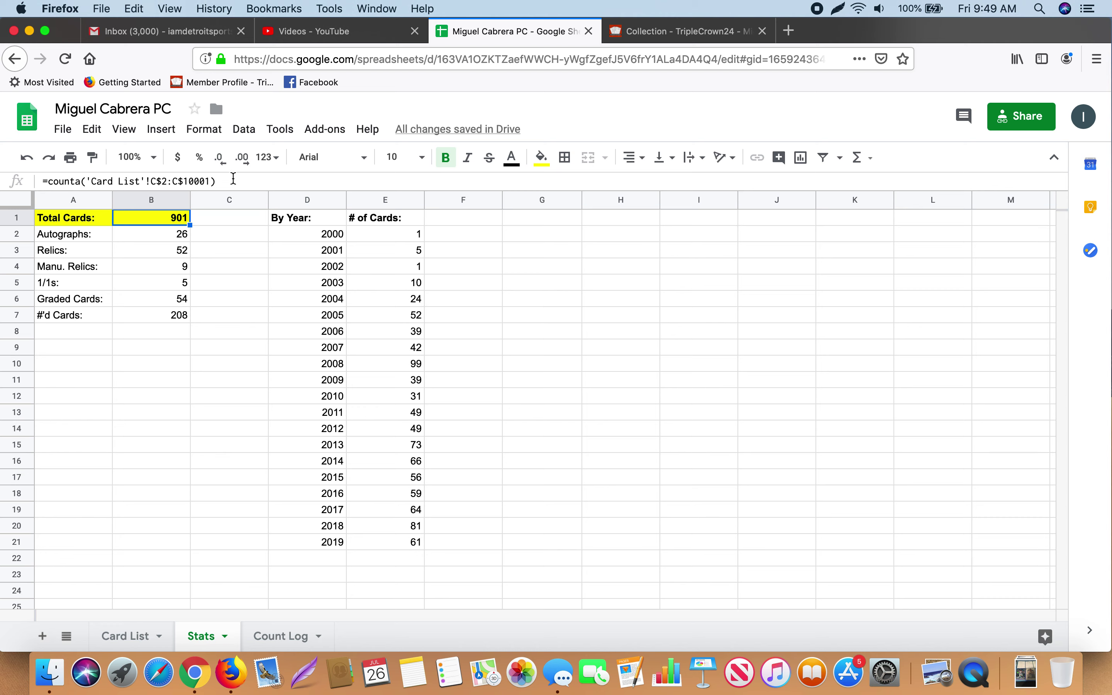
# Inspect the Total Cards formula in cell B1 of the Stats sheet, focusing on its C$2 starting reference.
pyautogui.click(148, 229)
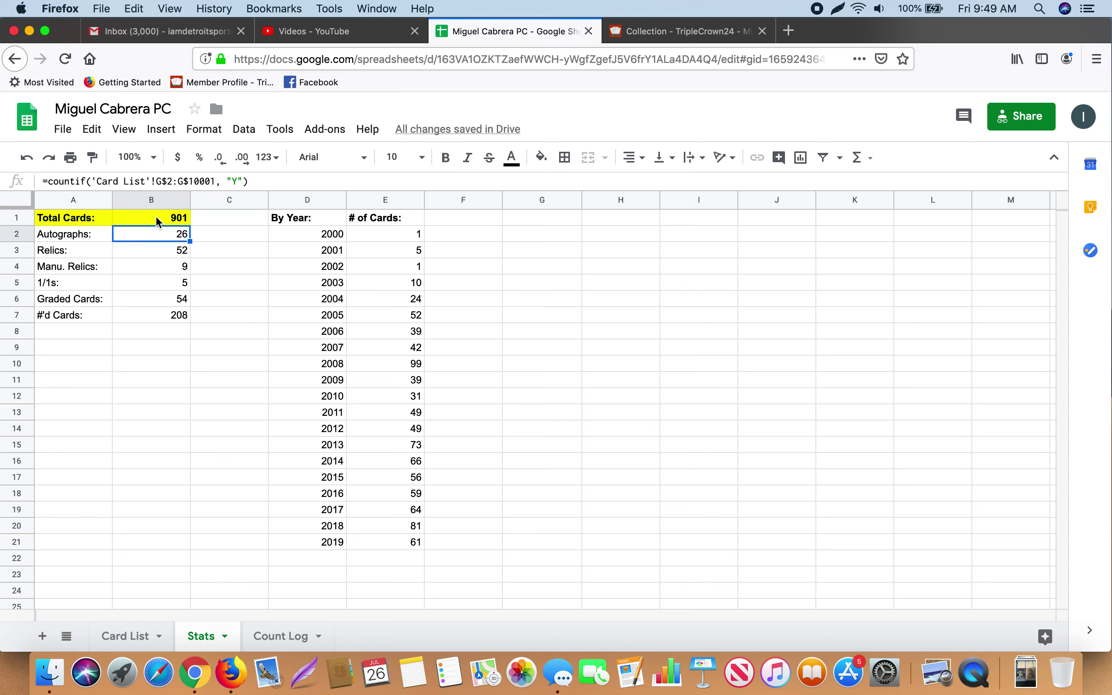
pyautogui.click(157, 219)
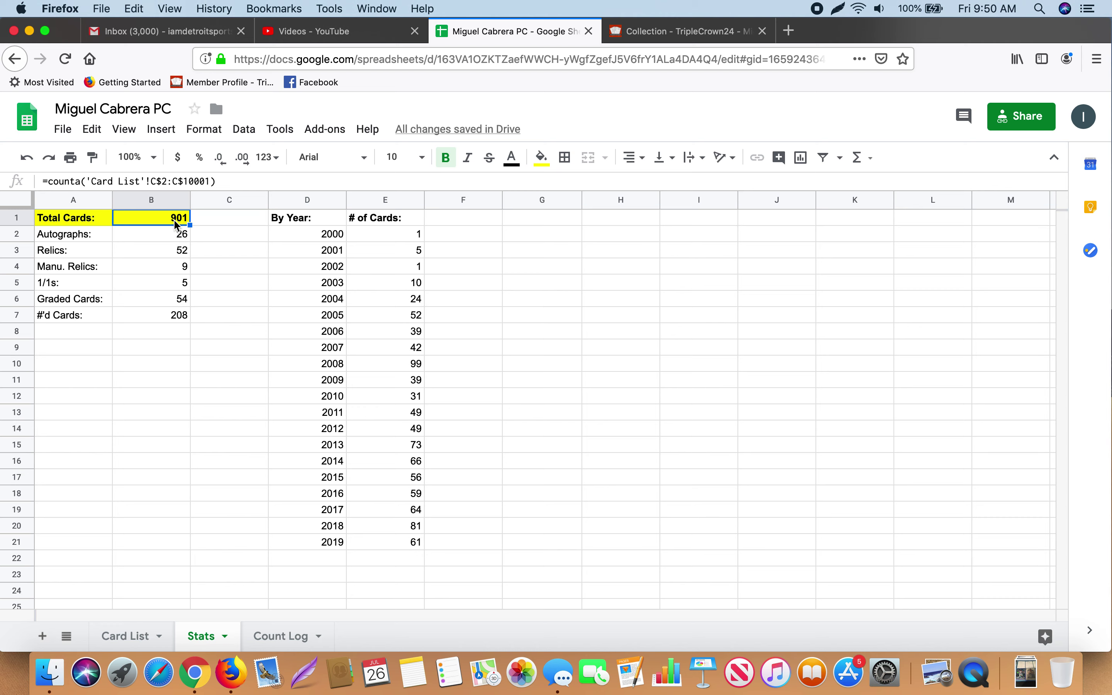
pyautogui.click(163, 181)
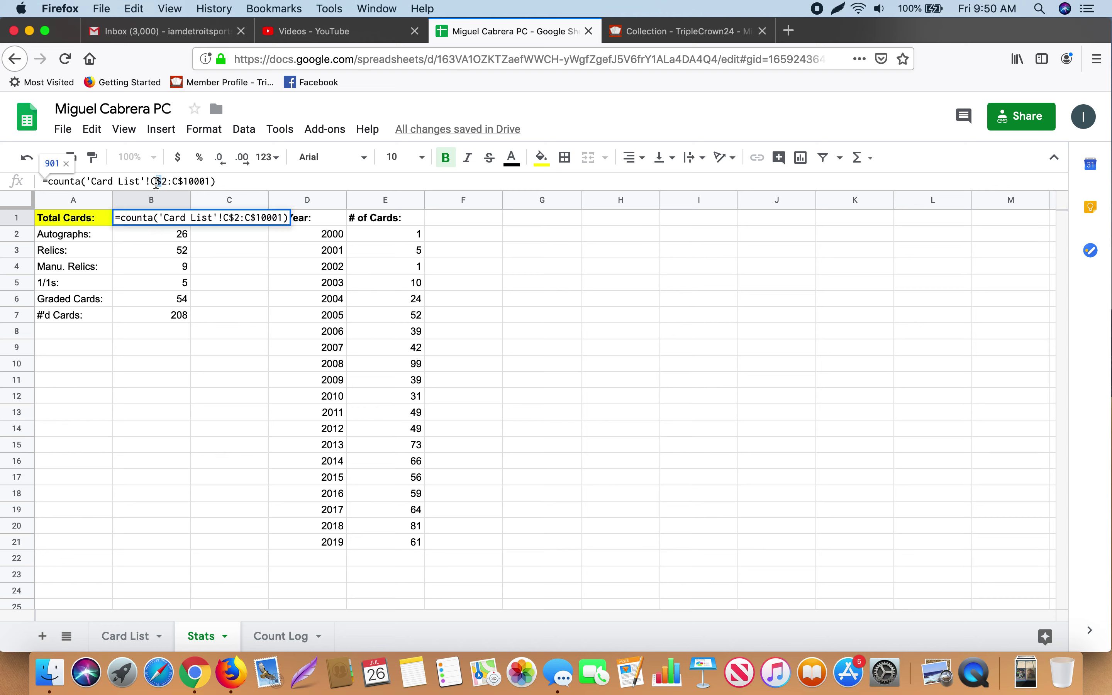
pyautogui.moveTo(159, 180); pyautogui.dragTo(163, 181)
pyautogui.click(161, 181)
pyautogui.click(221, 412)
# Highlight the first card's entry A2:I2 in Card List and return to the Total Cards formula in Stats.
pyautogui.click(131, 635)
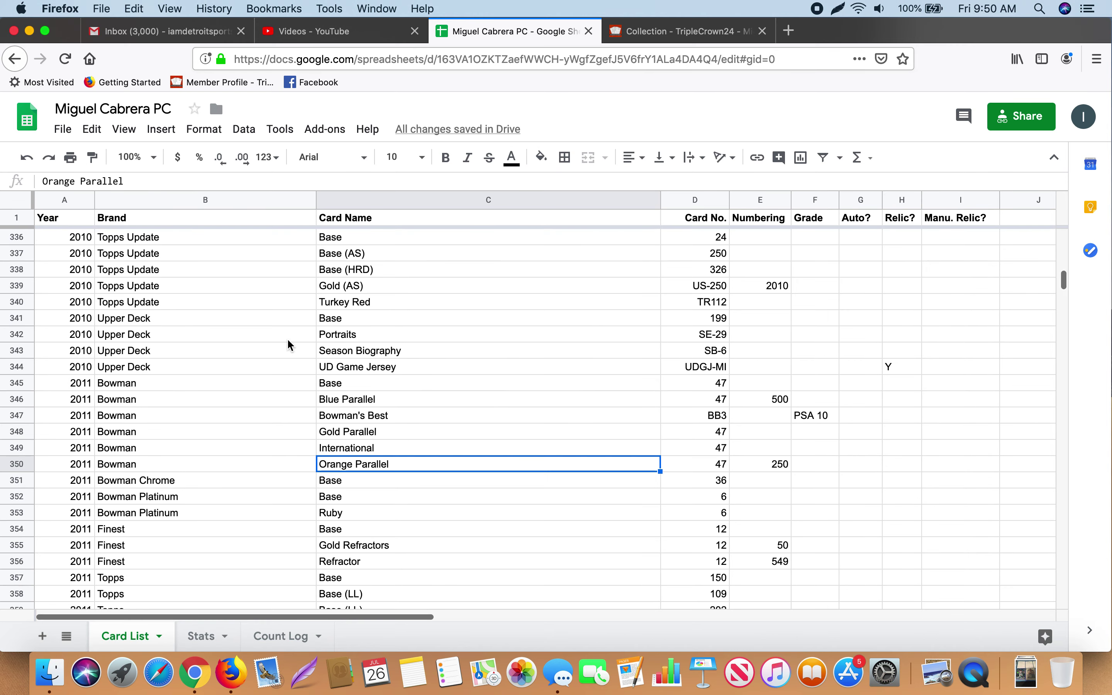
pyautogui.scroll(20, 125, 253)
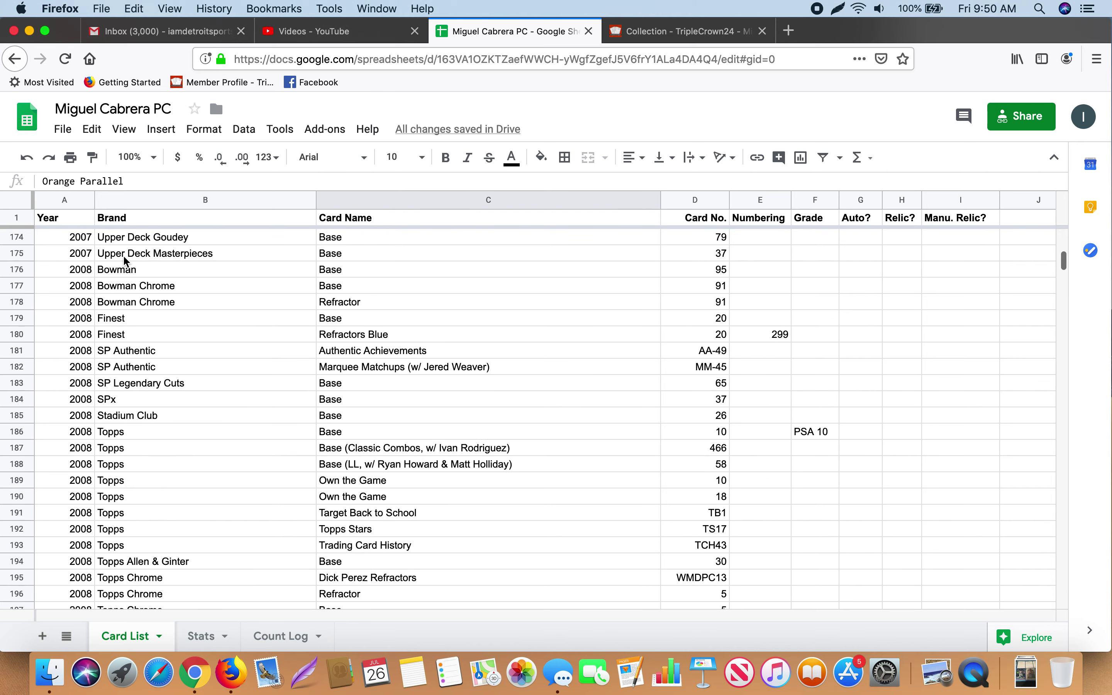
pyautogui.click(75, 237)
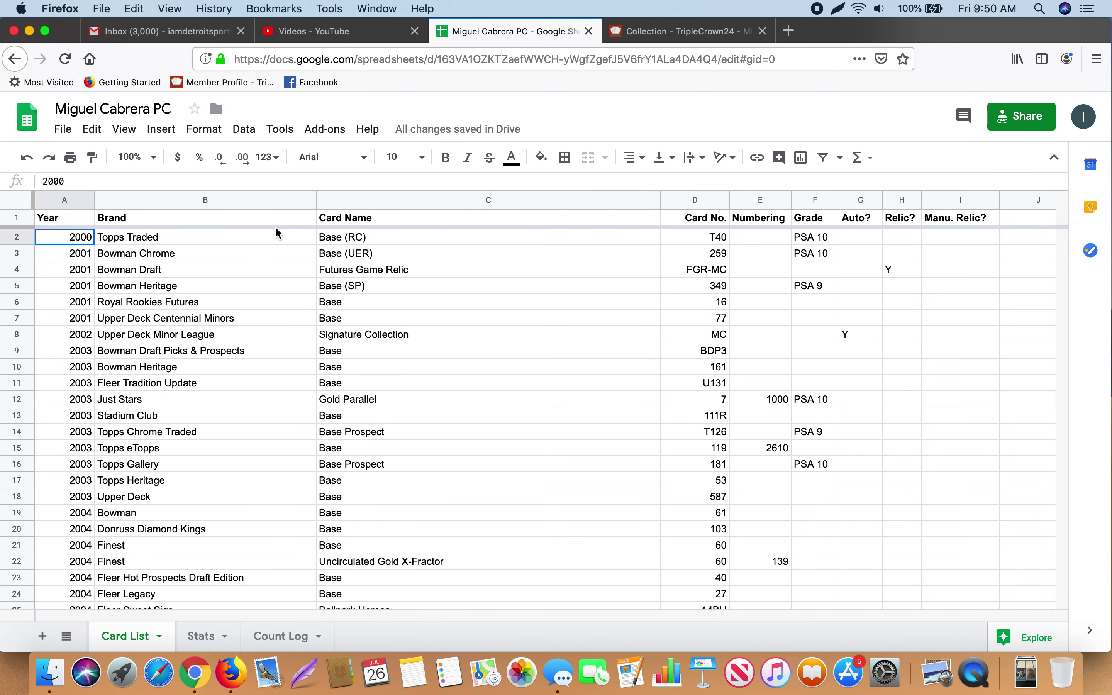
pyautogui.keyDown('shift'); pyautogui.click(570, 253); pyautogui.keyUp('shift')
pyautogui.moveTo(571, 237); pyautogui.dragTo(963, 238)
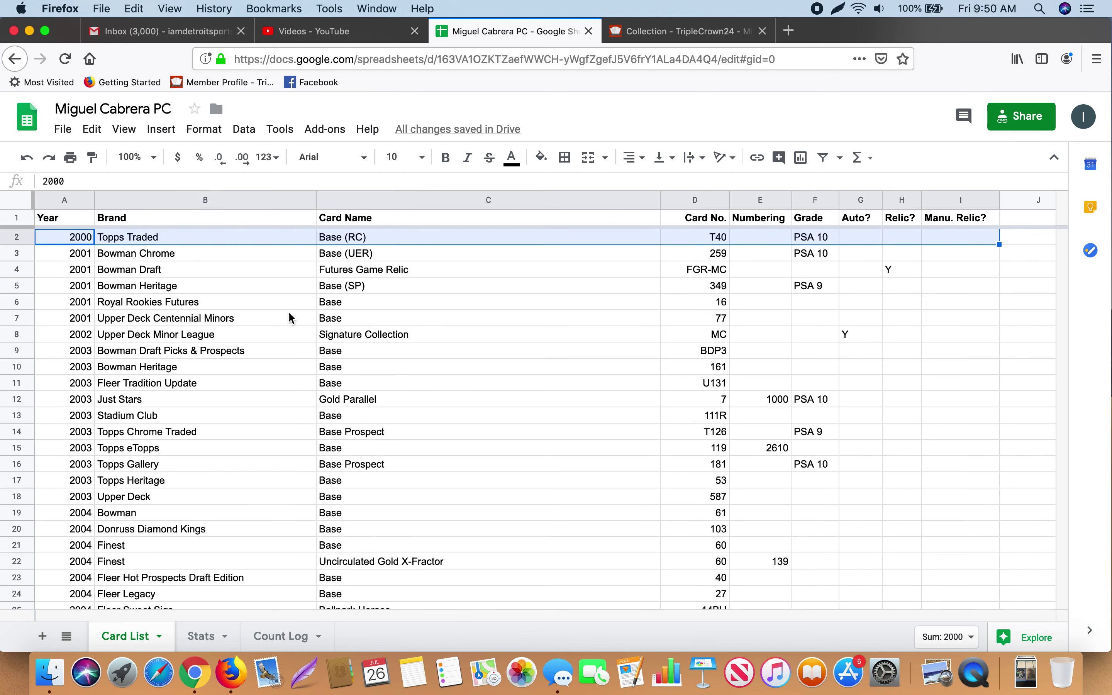
pyautogui.click(205, 635)
pyautogui.click(178, 234)
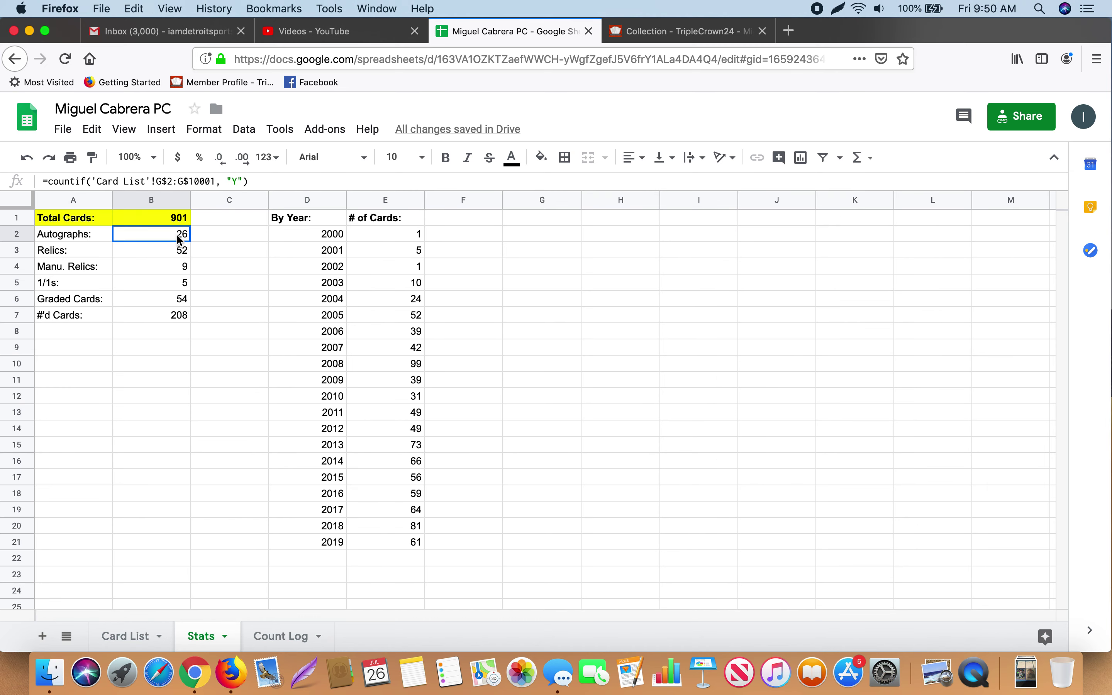
pyautogui.click(177, 219)
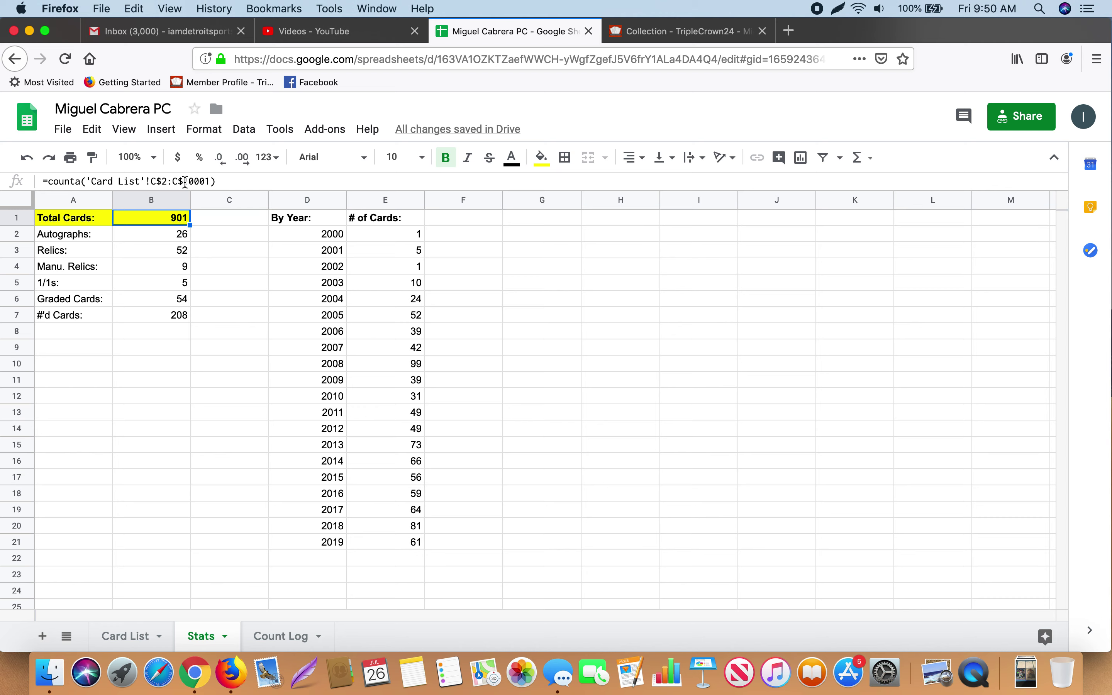
# Inspect the Autographs formula in B2 of Stats and compare it with the Y entries in Card List's Auto? column.
pyautogui.click(162, 237)
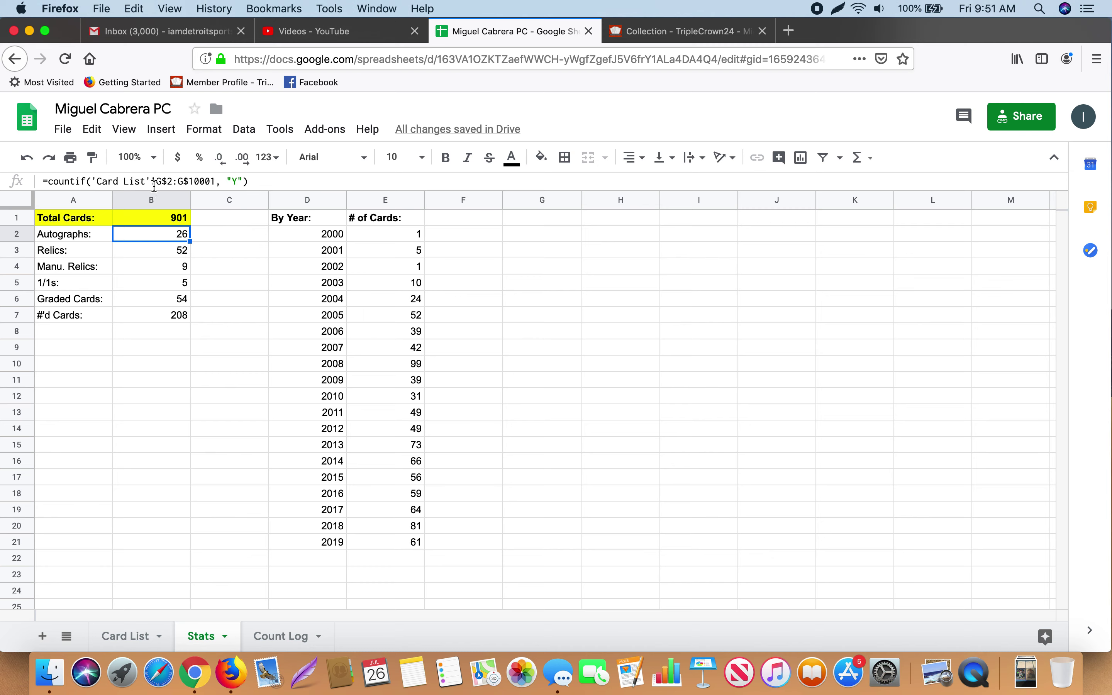
pyautogui.click(133, 635)
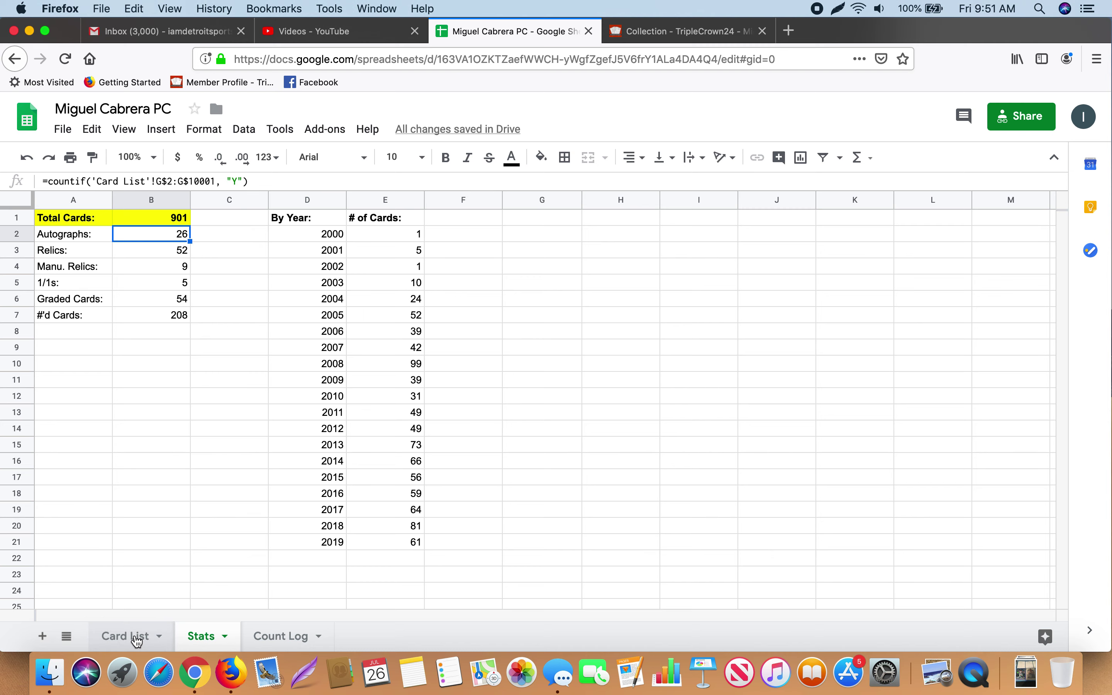
pyautogui.click(209, 637)
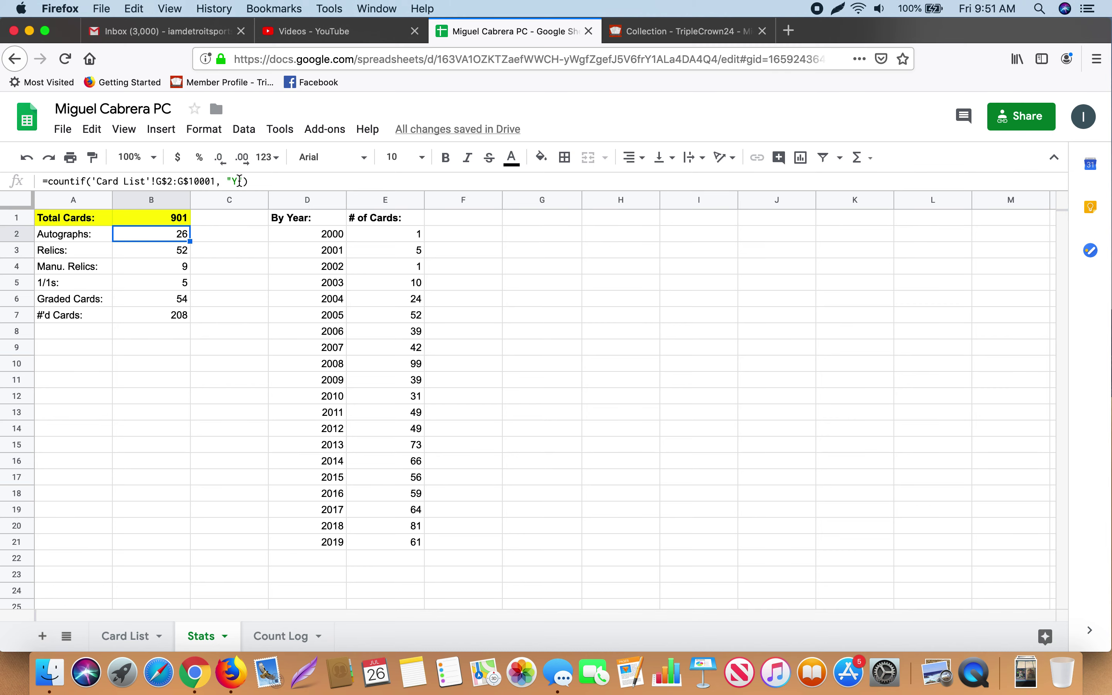
pyautogui.click(129, 627)
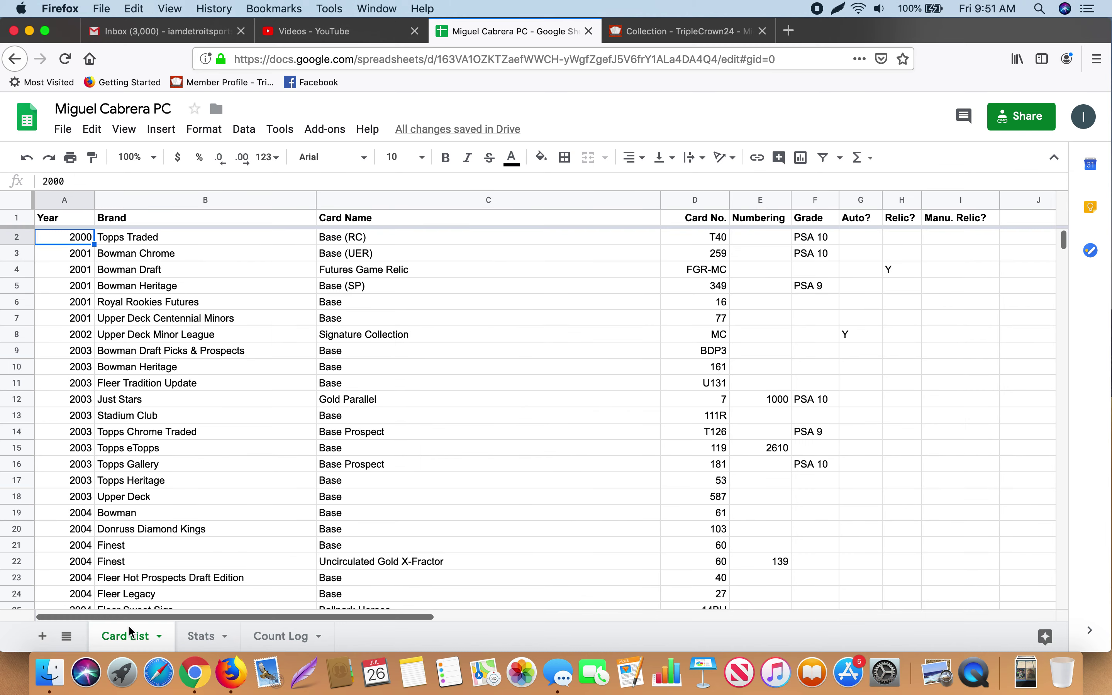
pyautogui.moveTo(862, 237); pyautogui.dragTo(862, 534)
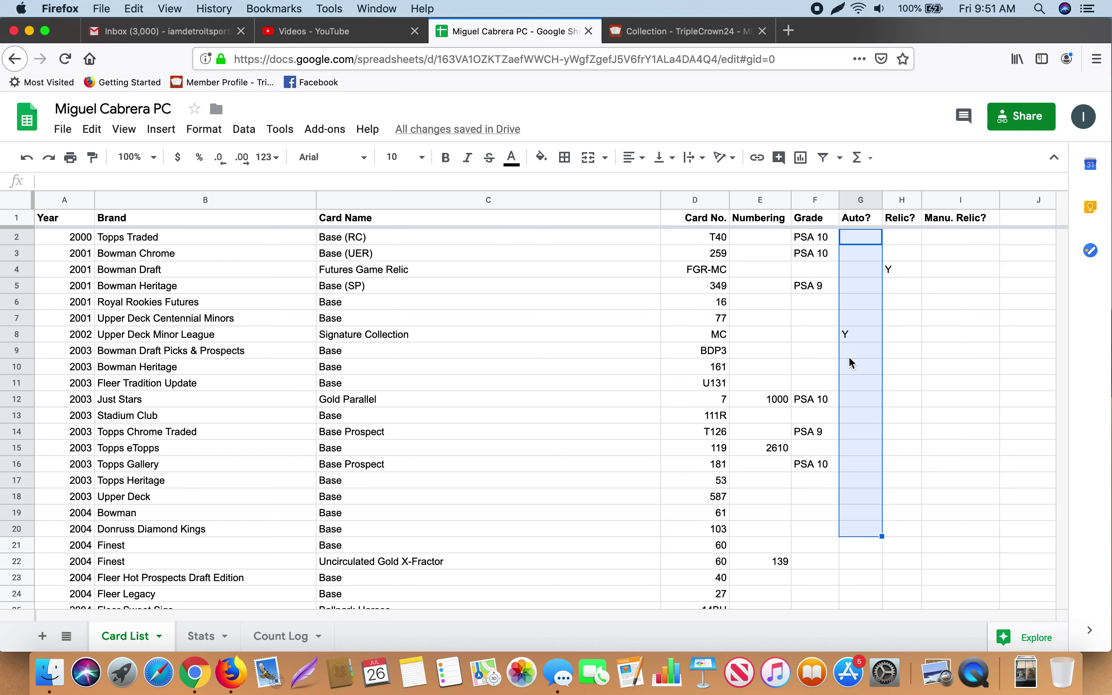
pyautogui.click(857, 339)
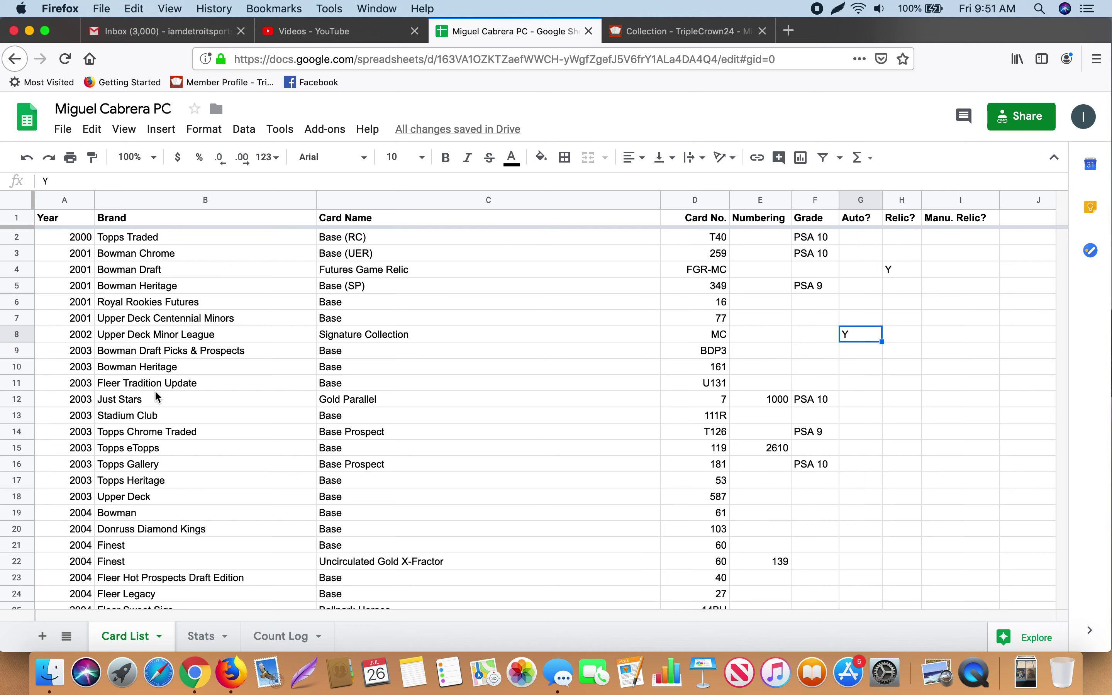
pyautogui.click(29, 336)
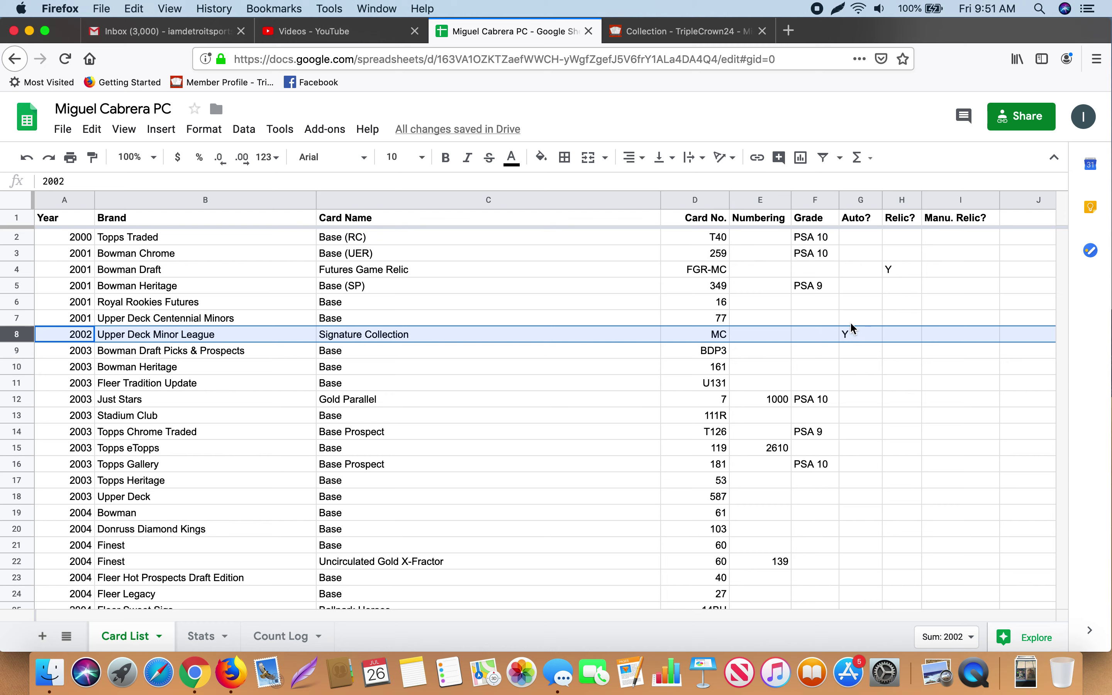
pyautogui.click(69, 237)
pyautogui.click(197, 637)
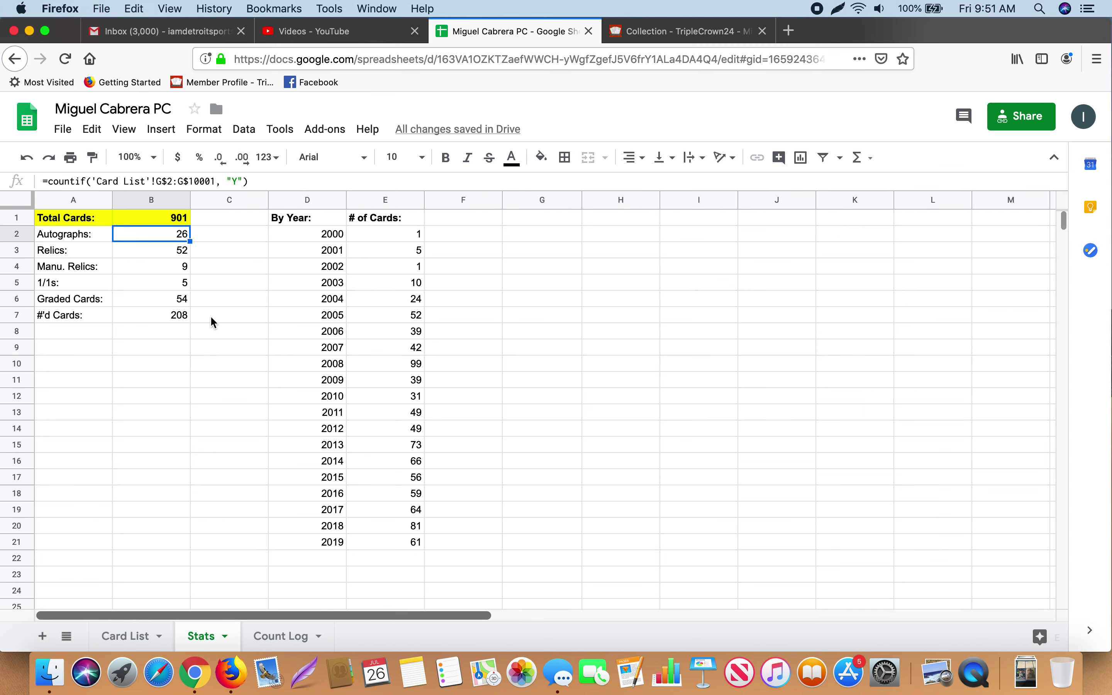
# Inspect the Relics, Manu. Relics and 1/1s formulas in B3:B5 of Stats and examine the Numbering column of Card List.
pyautogui.click(165, 251)
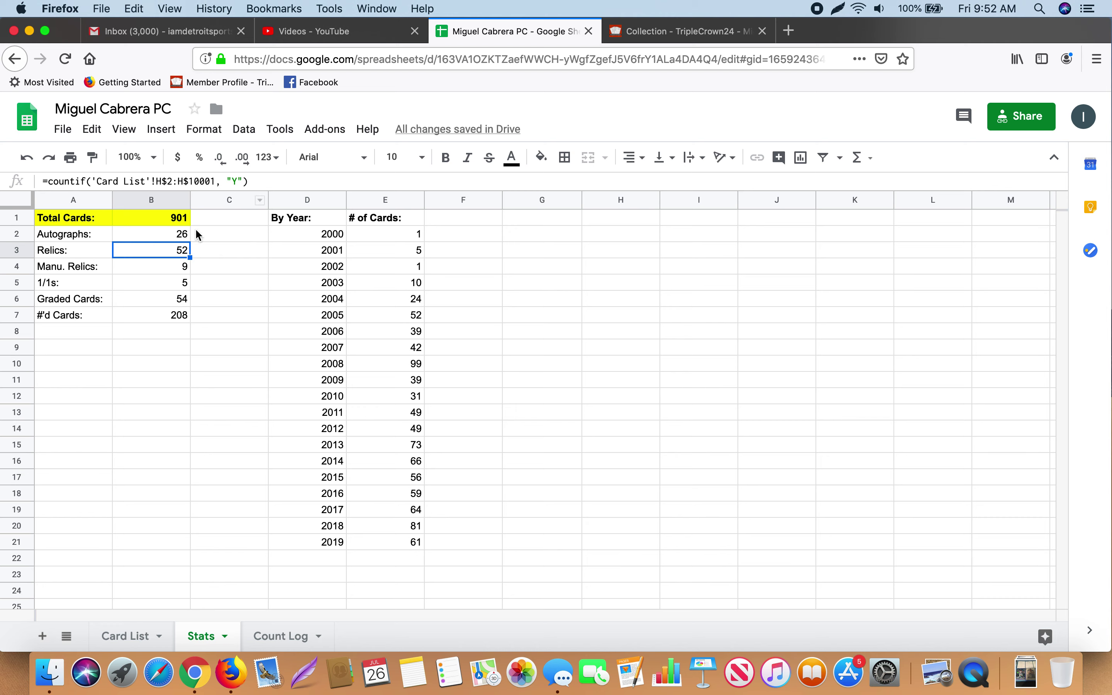
pyautogui.click(172, 266)
pyautogui.click(167, 281)
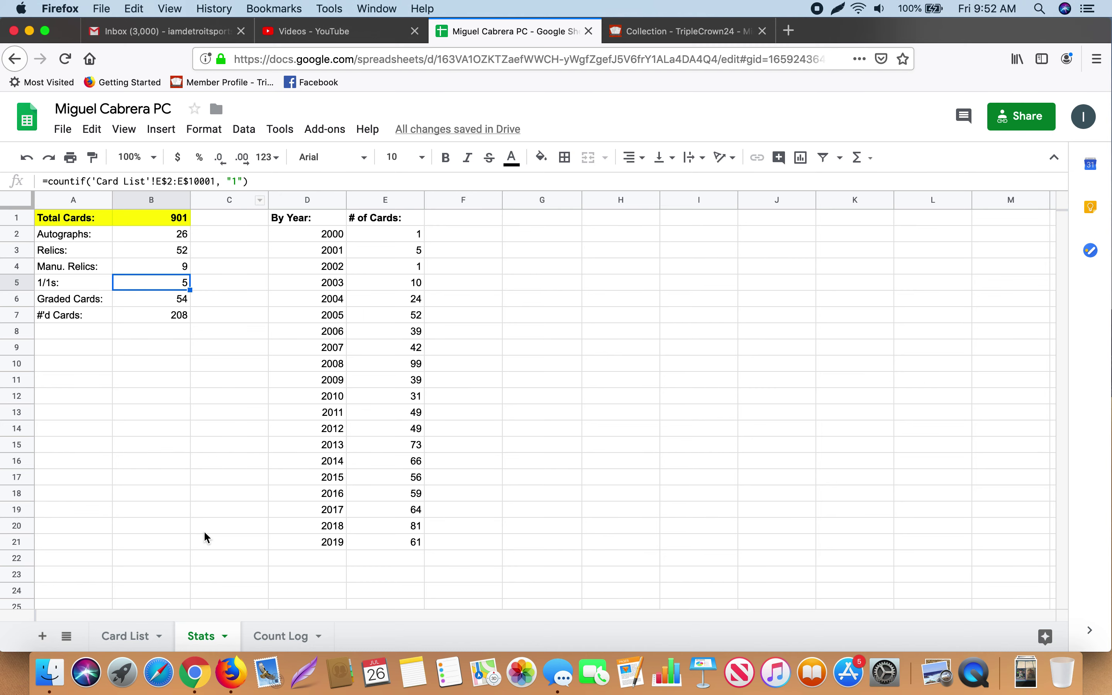
pyautogui.click(125, 636)
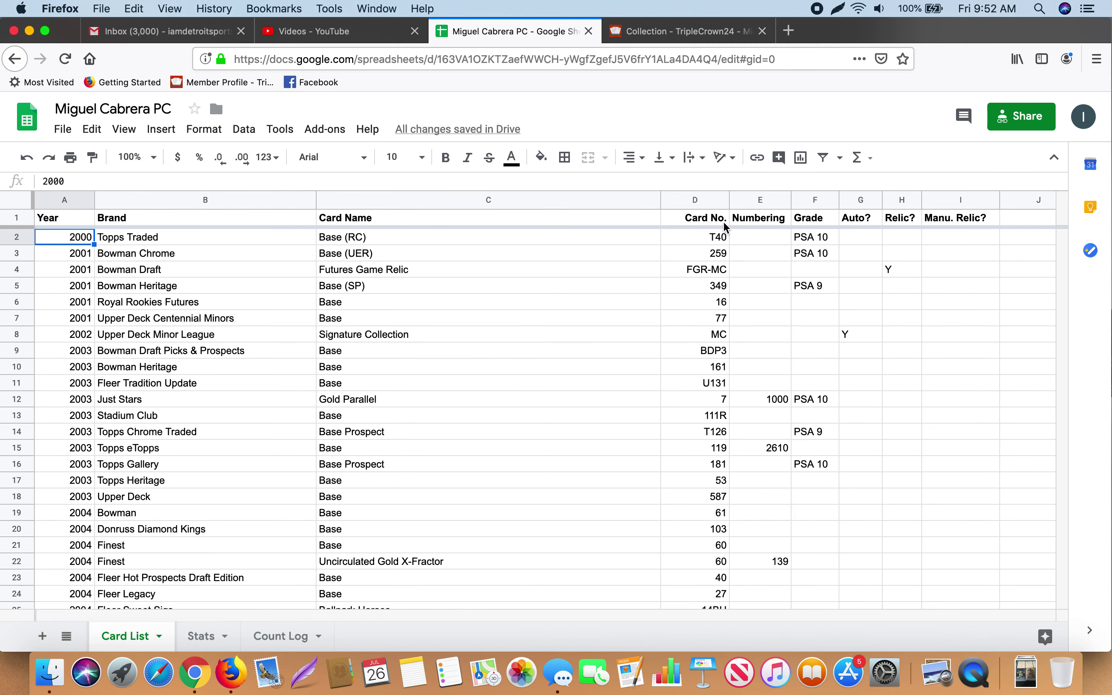
pyautogui.click(765, 201)
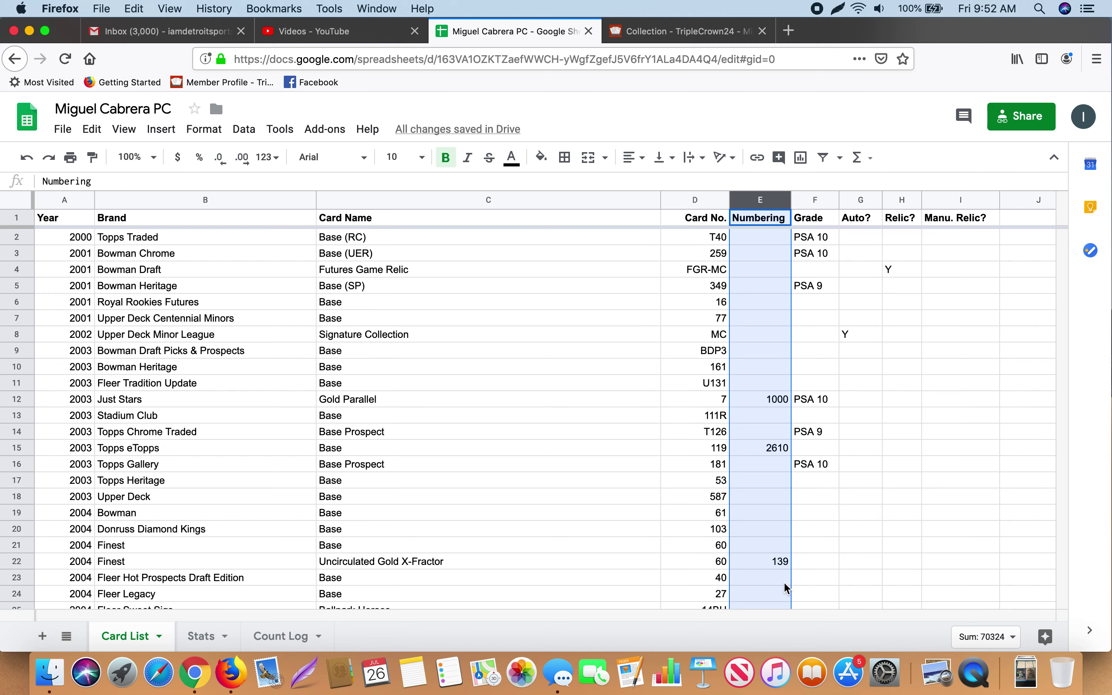
# Inspect the Graded Cards formula in B6 of Stats and compare it with the Grade column of Card List.
pyautogui.click(207, 636)
pyautogui.click(166, 304)
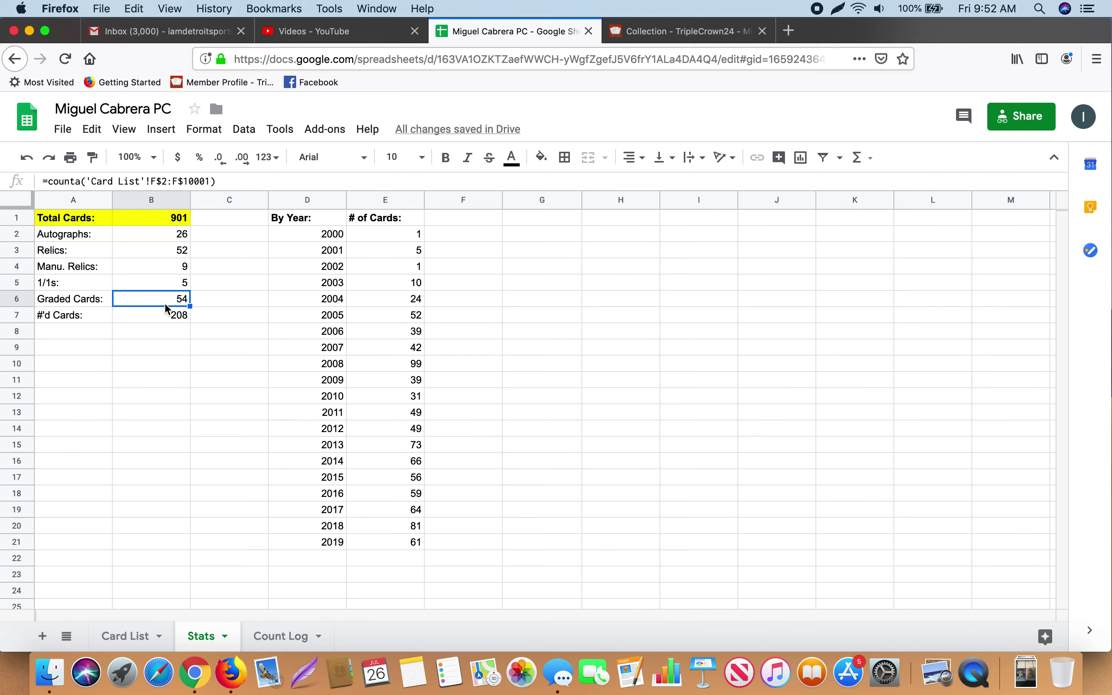
pyautogui.click(119, 637)
pyautogui.click(805, 240)
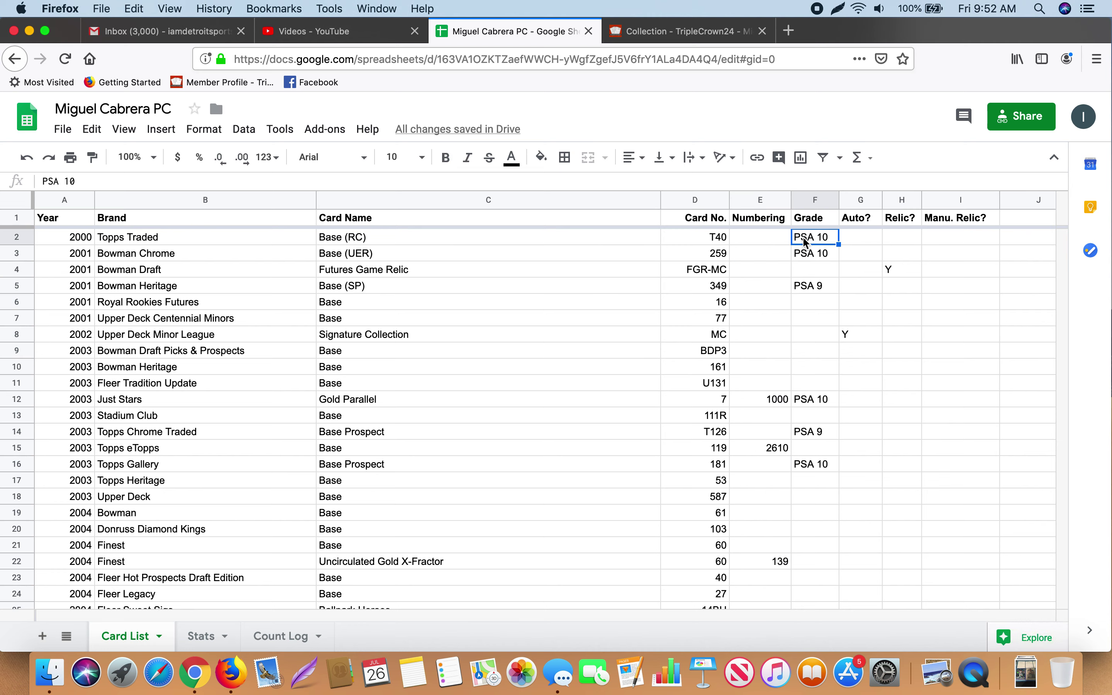
pyautogui.scroll(-3, 804, 460)
pyautogui.scroll(3, 805, 460)
# Inspect the #'d Cards formula in B7 of Stats and look through the Numbering column of Card List.
pyautogui.click(201, 636)
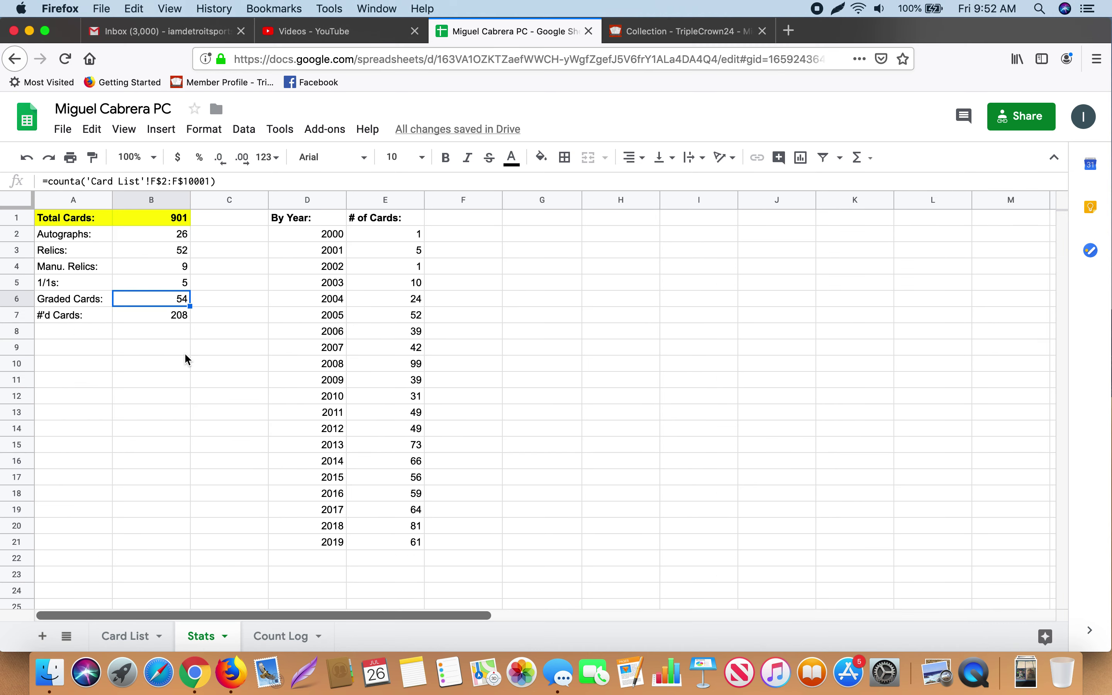
pyautogui.click(160, 319)
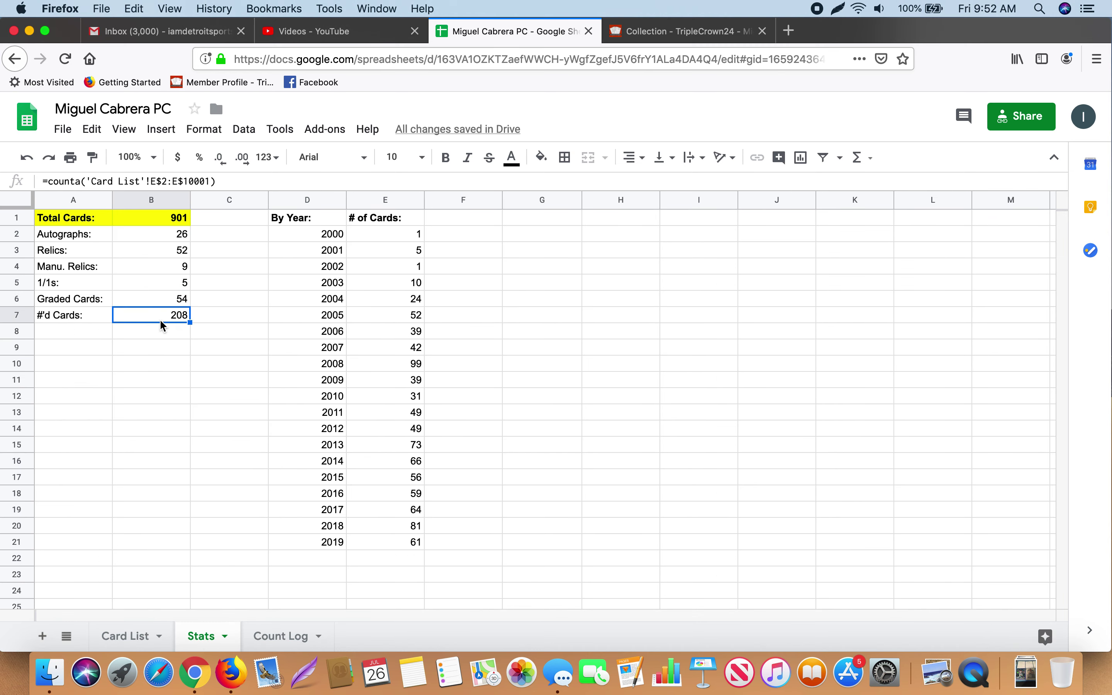
pyautogui.click(132, 635)
pyautogui.click(765, 238)
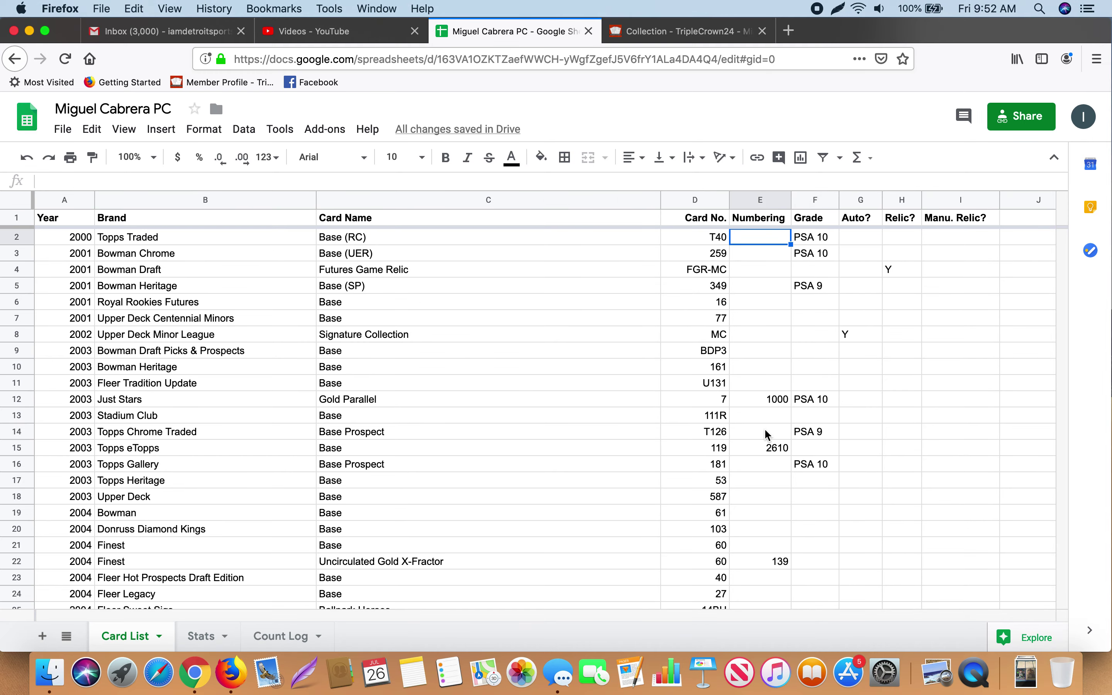
pyautogui.scroll(-20, 766, 434)
pyautogui.scroll(20, 765, 428)
# Inspect the By Year count formula for 2000 in E2 of Stats and compare it with the Year column of Card List.
pyautogui.click(203, 636)
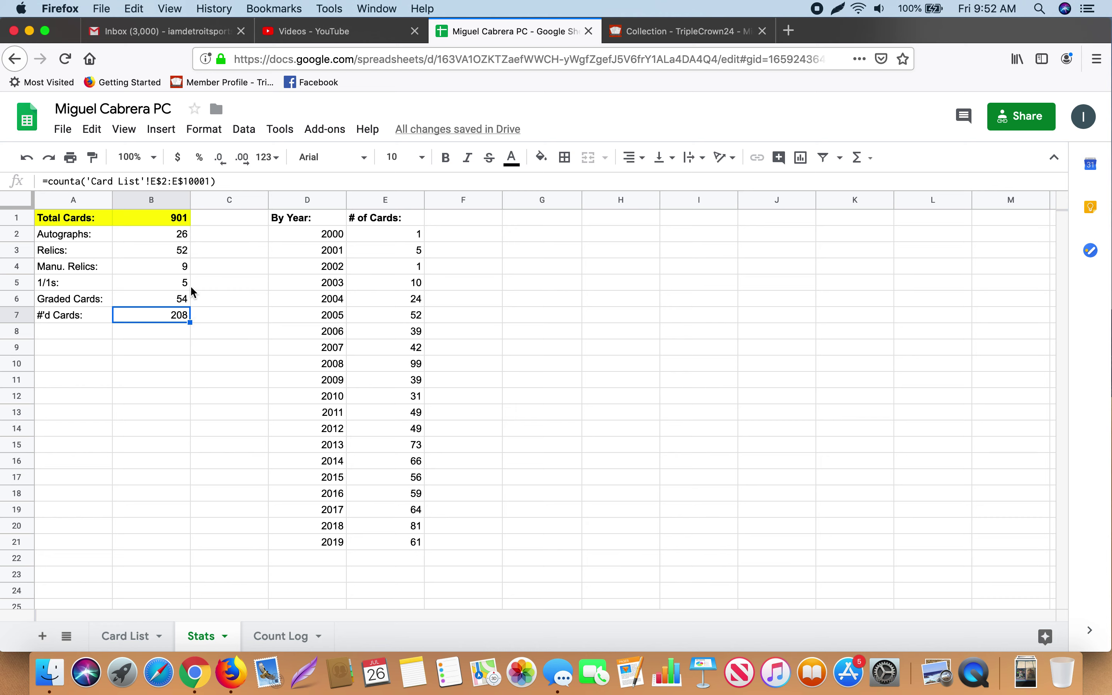
pyautogui.click(326, 240)
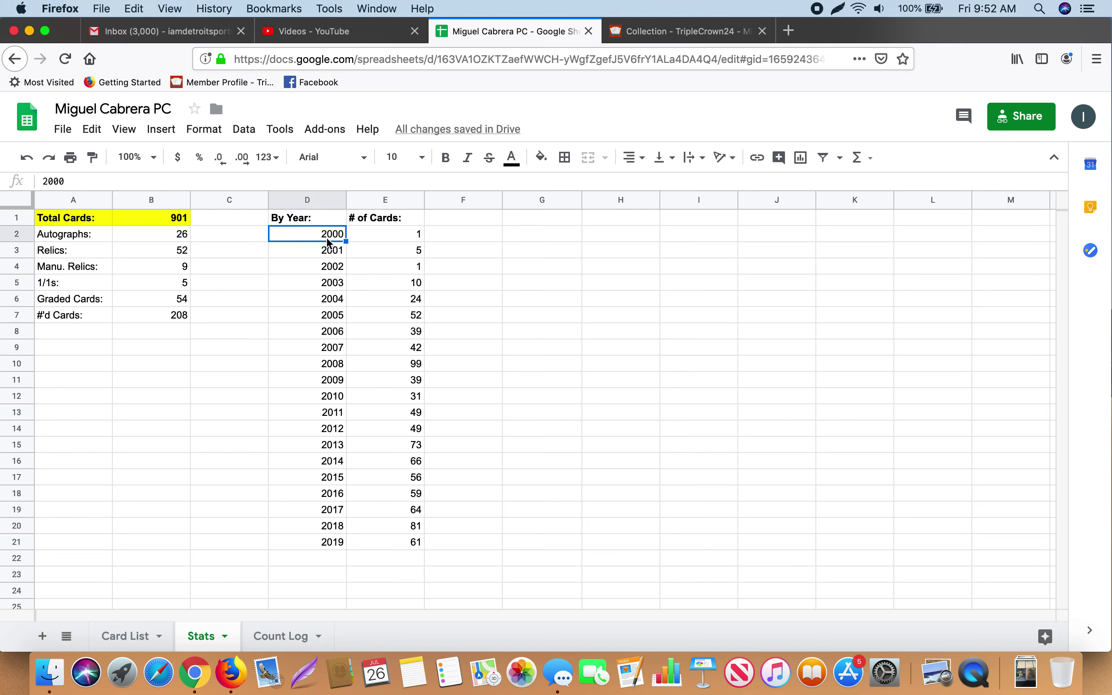
pyautogui.click(387, 236)
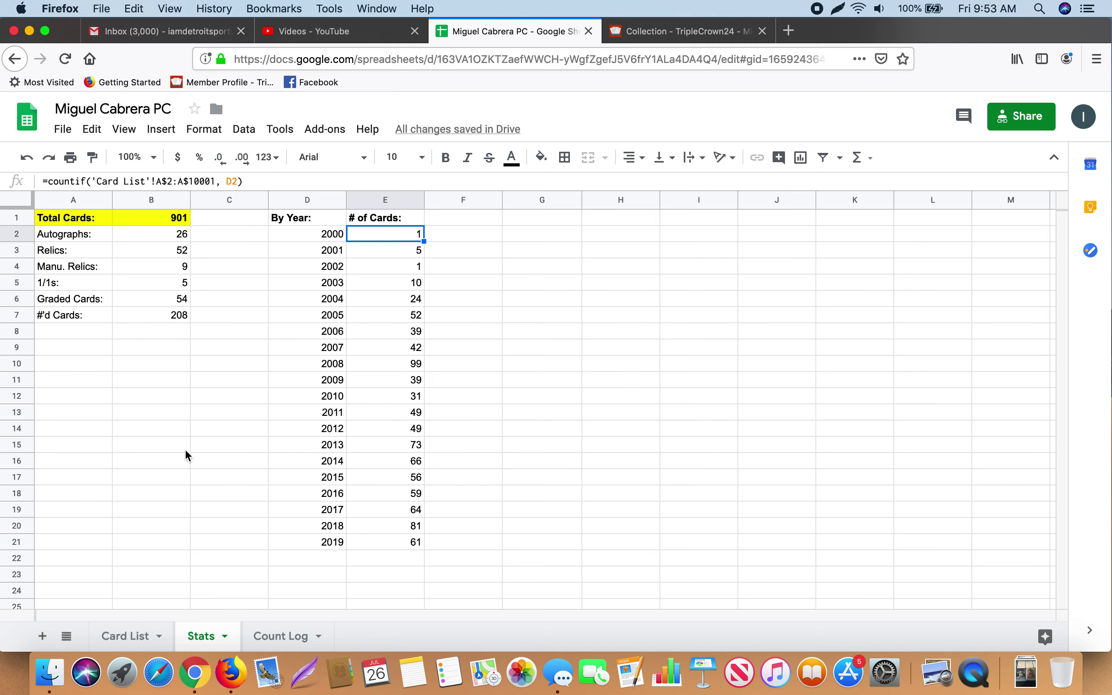
pyautogui.click(127, 635)
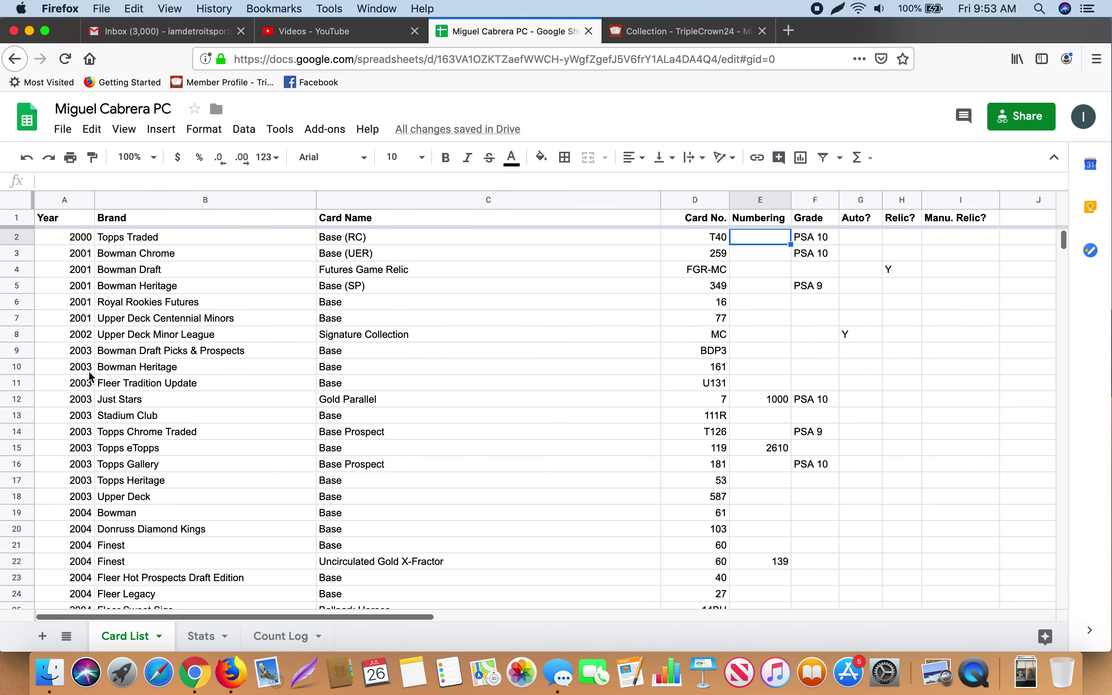
pyautogui.click(65, 202)
pyautogui.click(72, 243)
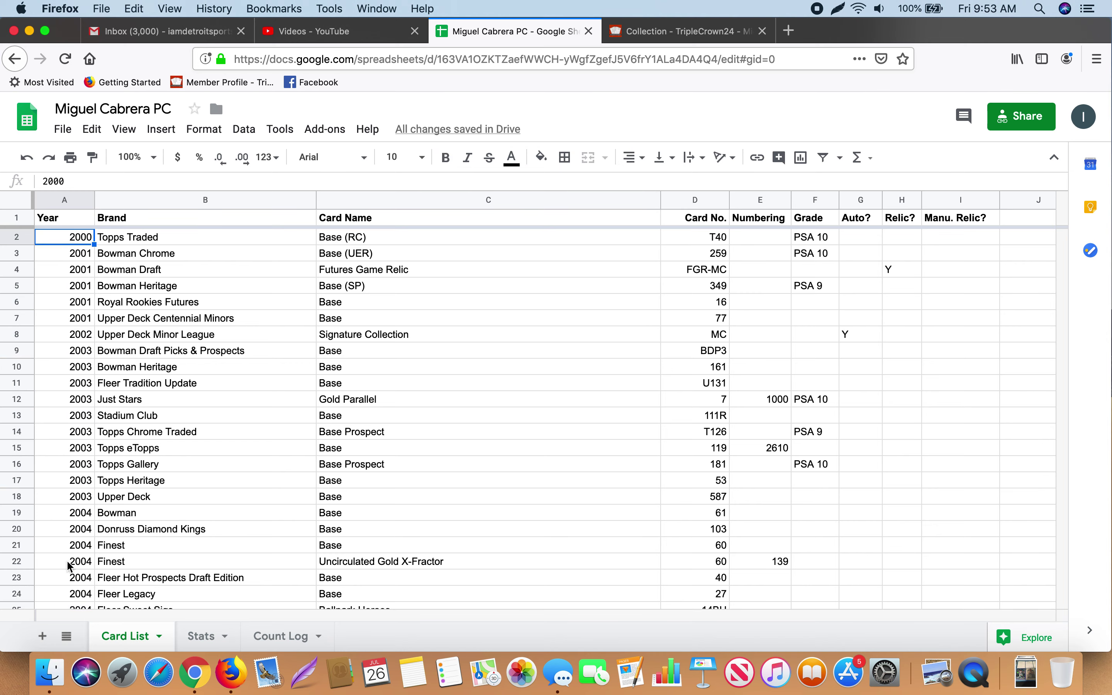
pyautogui.click(207, 637)
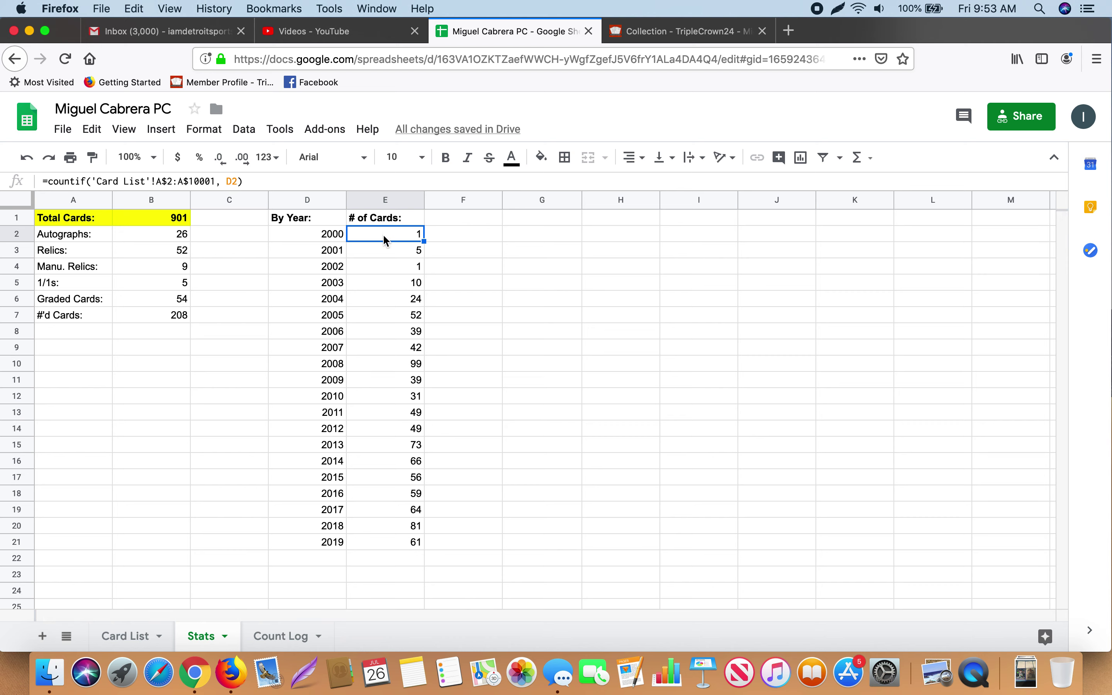
# Replace the D2 criterion in the E2 count formula of Stats with 2000 and check it against the Year column of Card List.
pyautogui.click(239, 182)
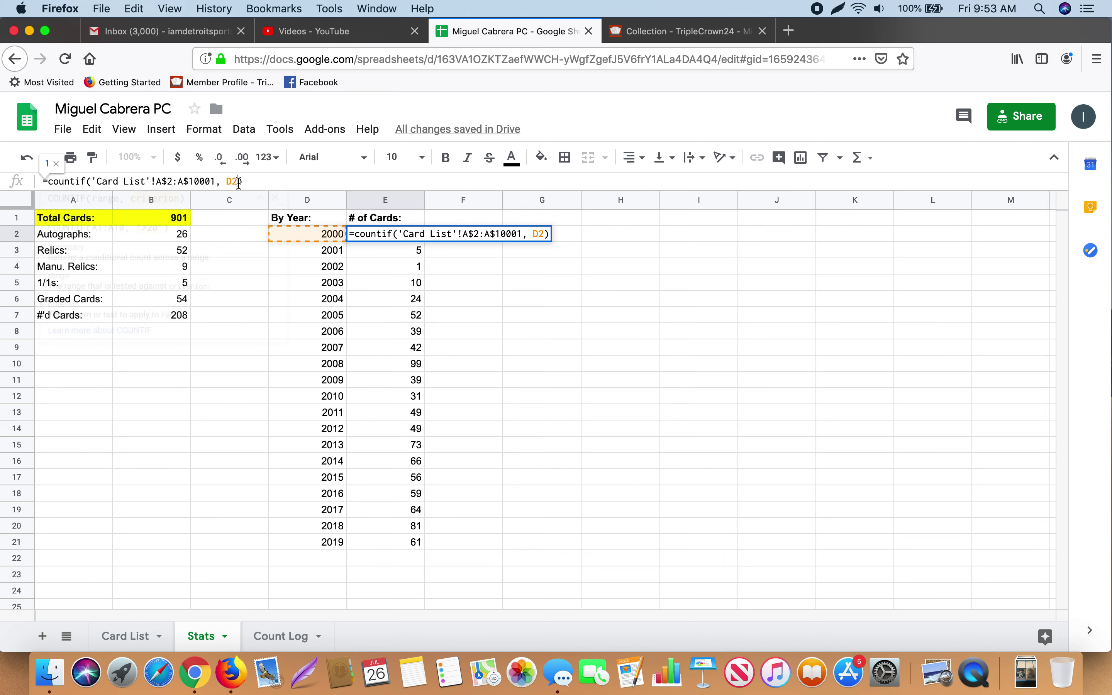
pyautogui.press('BackSpace')
pyautogui.press('BackSpace')
pyautogui.write('2000')
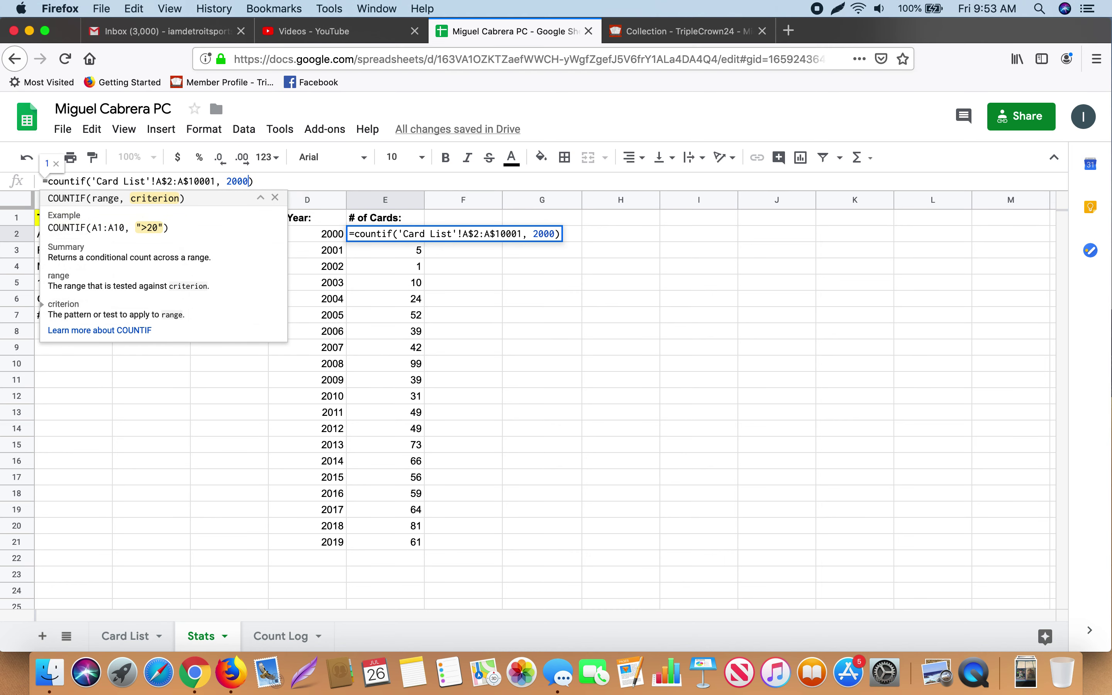
pyautogui.press('Return')
pyautogui.click(408, 236)
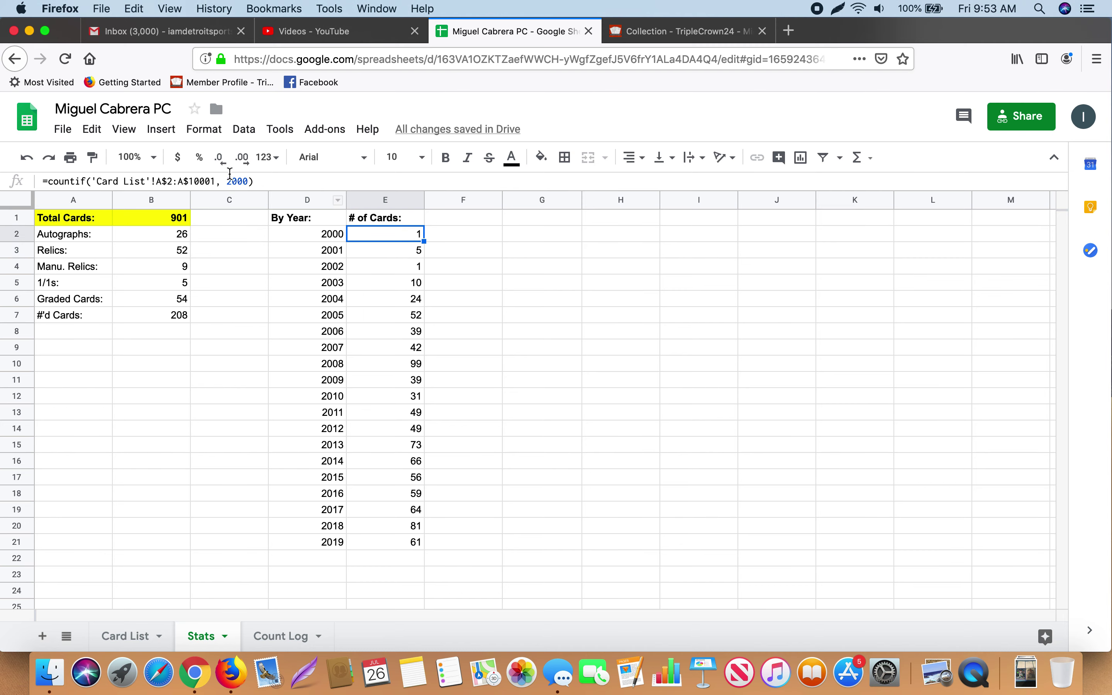
pyautogui.click(126, 637)
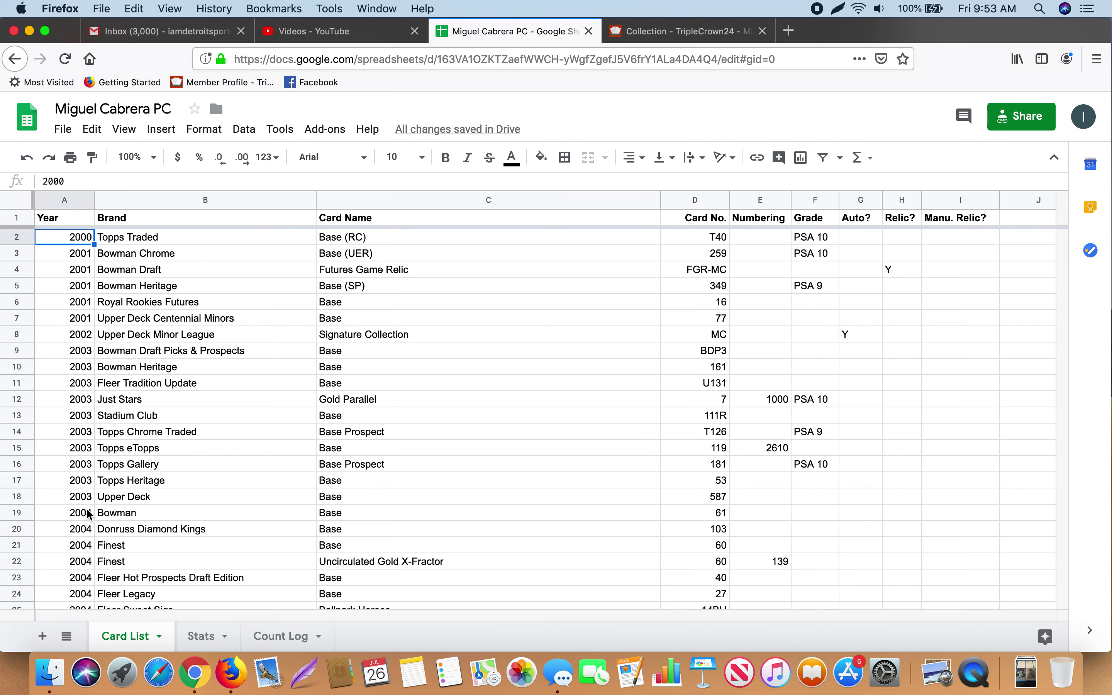
pyautogui.click(203, 636)
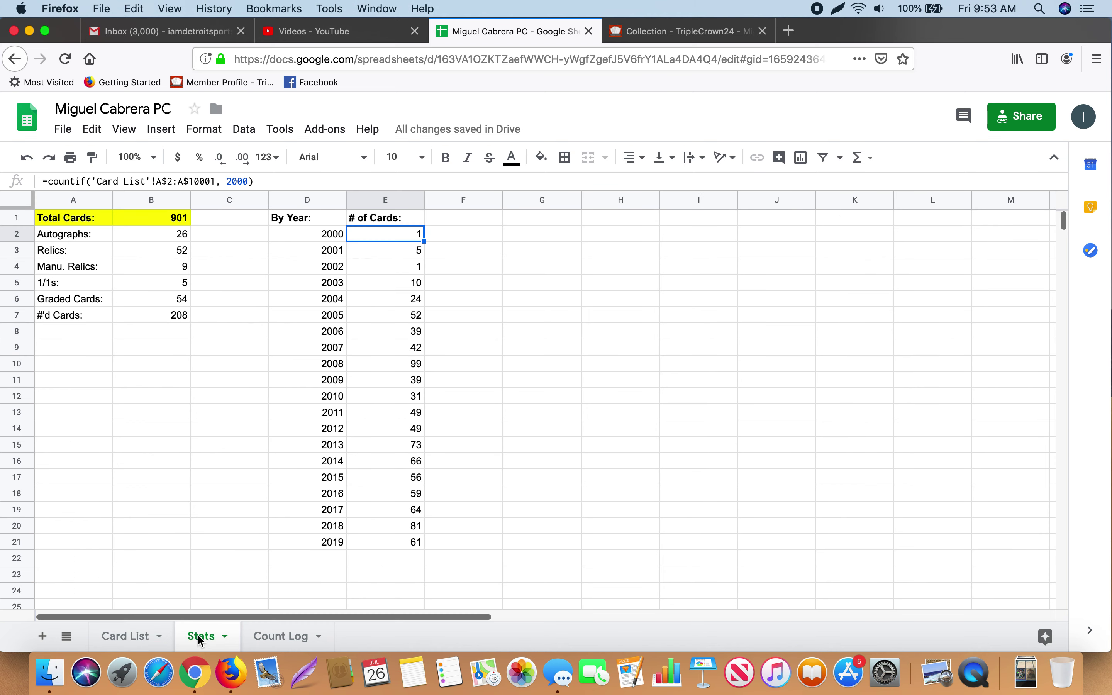
# Restore the criterion of the COUNTIF formula in E2 to a reference to cell D2.
pyautogui.click(249, 180)
pyautogui.press('BackSpace')
pyautogui.press('BackSpace')
pyautogui.press('BackSpace')
pyautogui.press('BackSpace')
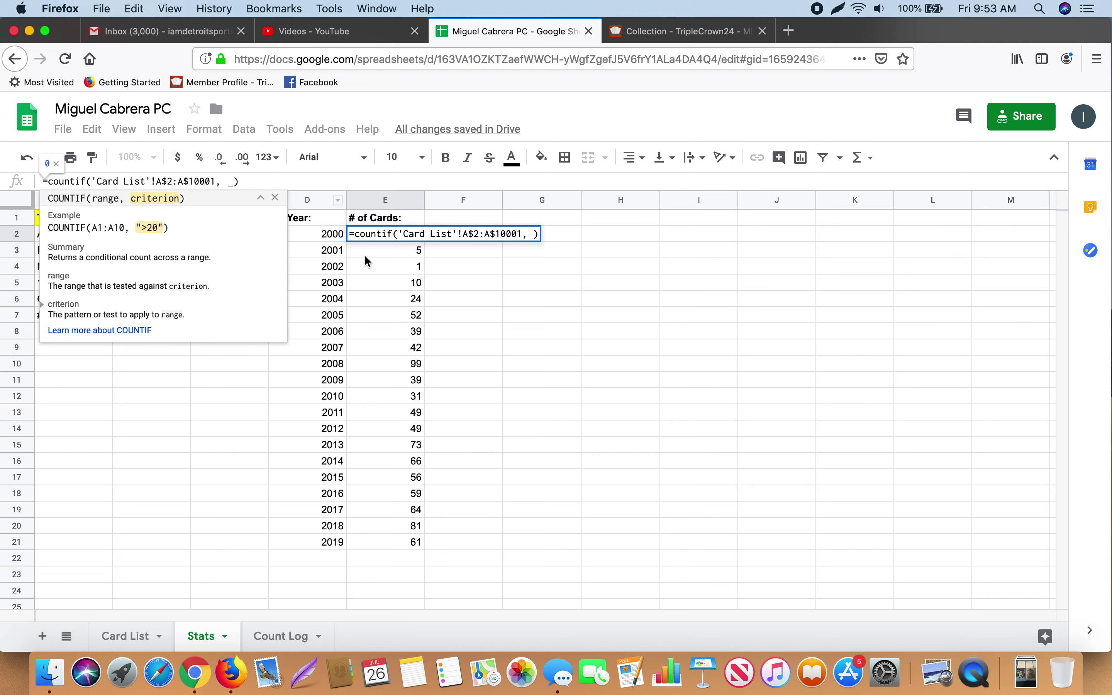
pyautogui.click(331, 234)
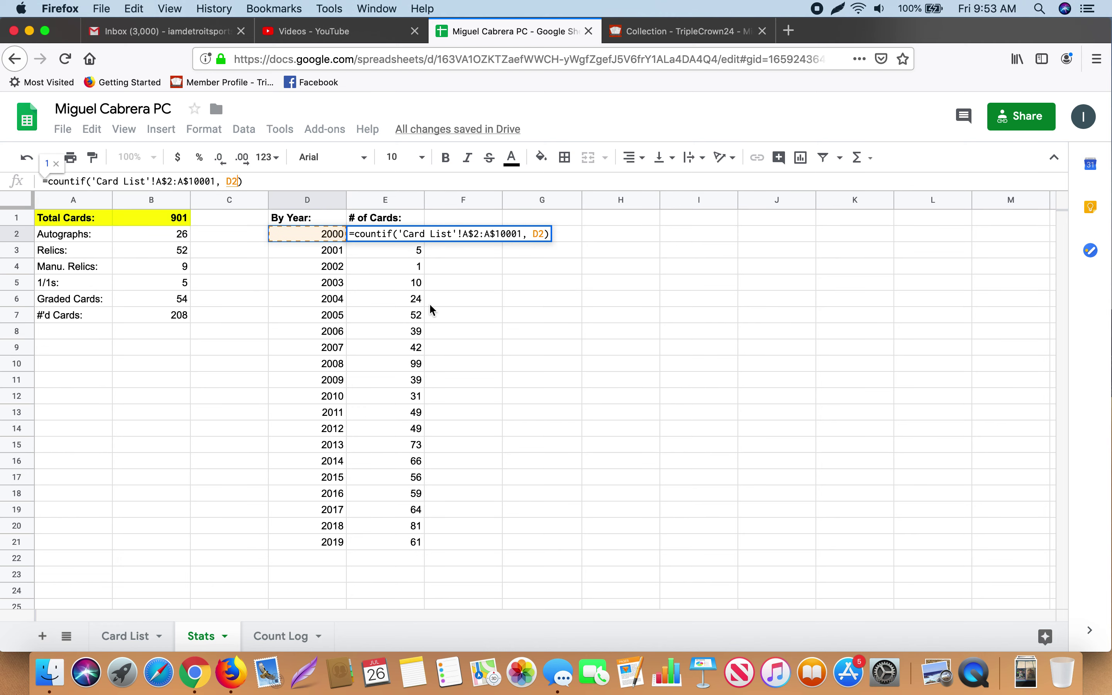
pyautogui.press('Return')
# Test the E2 count by changing the year in D2 to 1999, and set it back to 2000.
pyautogui.click(332, 236)
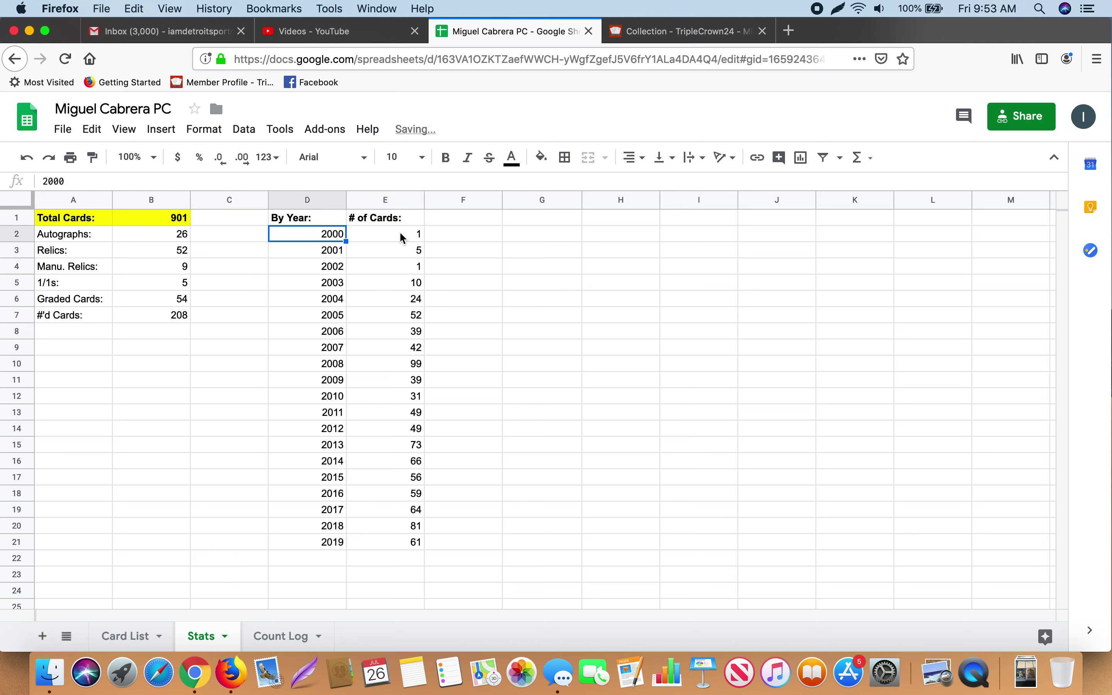
pyautogui.write('1999')
pyautogui.press('Return')
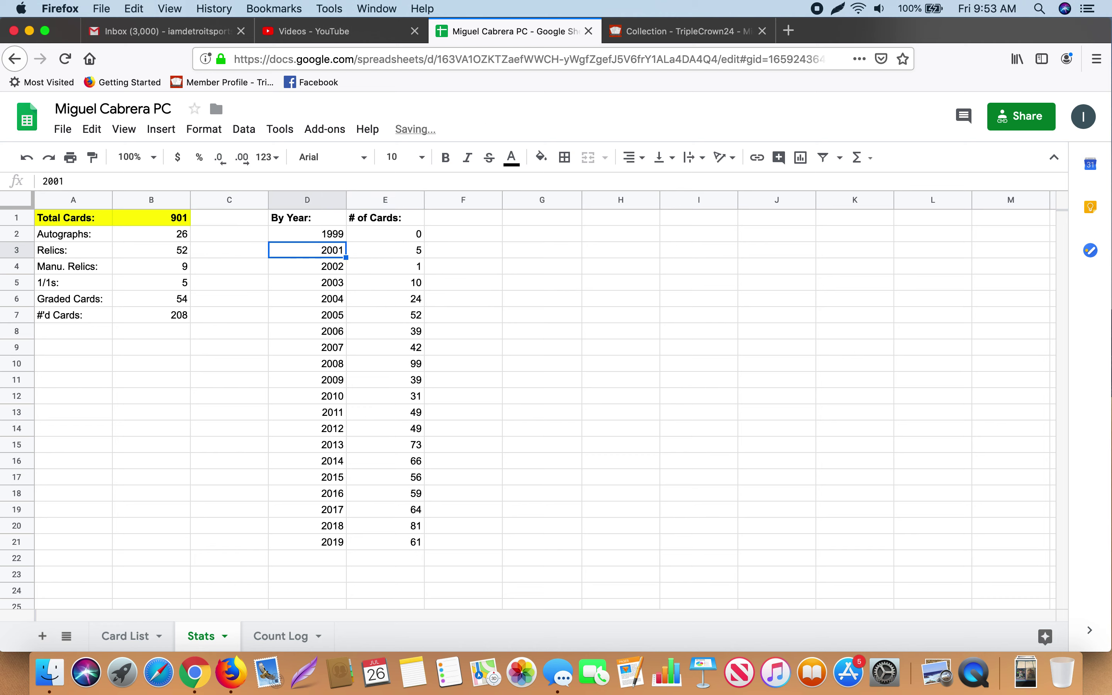
pyautogui.click(335, 236)
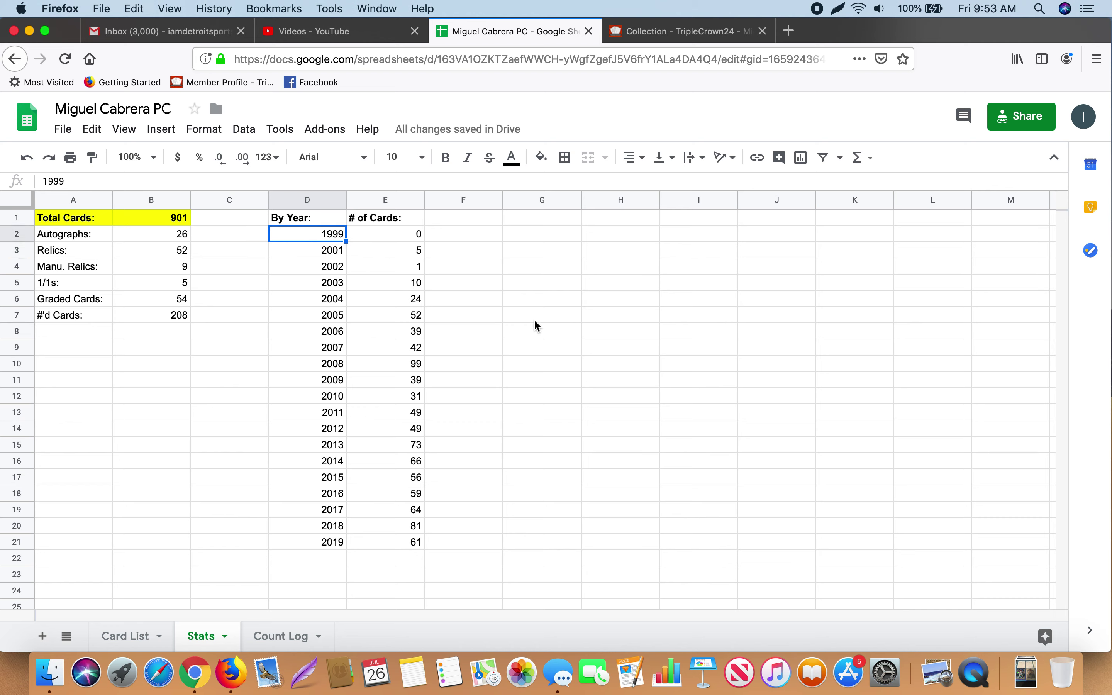
pyautogui.write('2000')
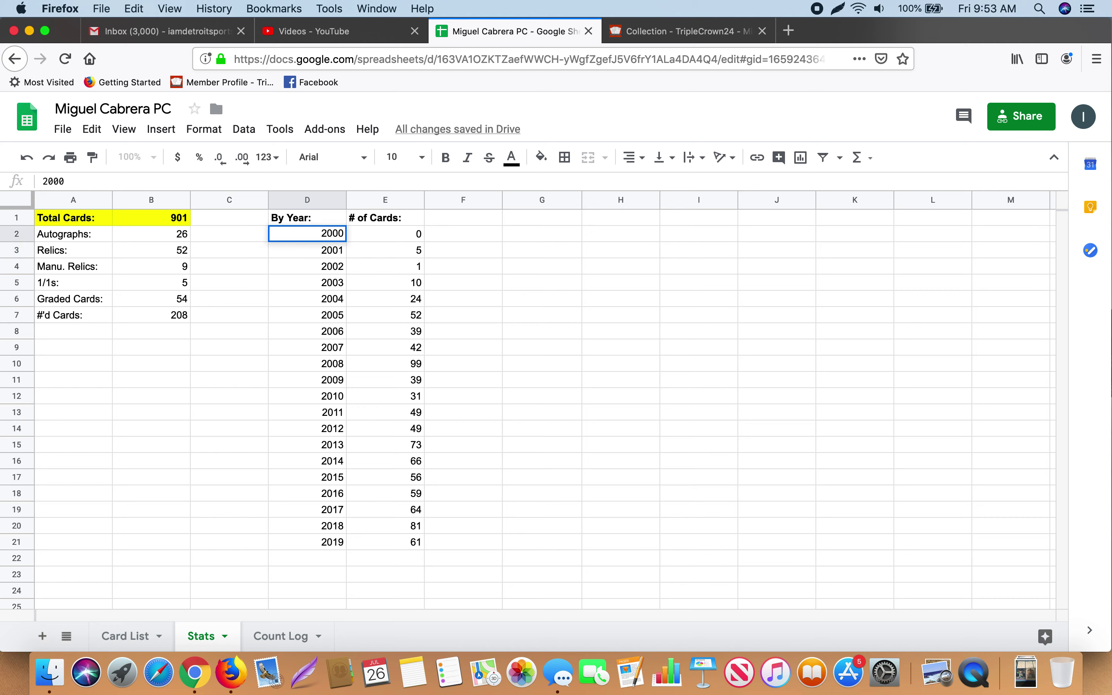
pyautogui.press('Return')
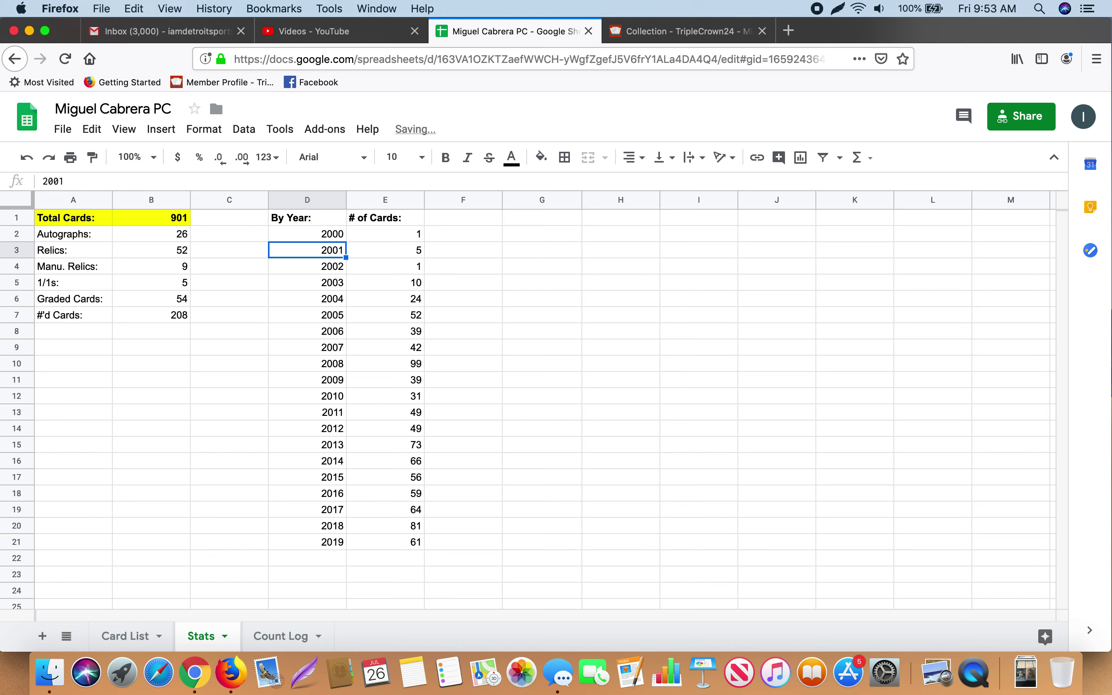
# Fill the COUNTIF formula in E2 down through E21 so that every listed year has its own count.
pyautogui.click(301, 236)
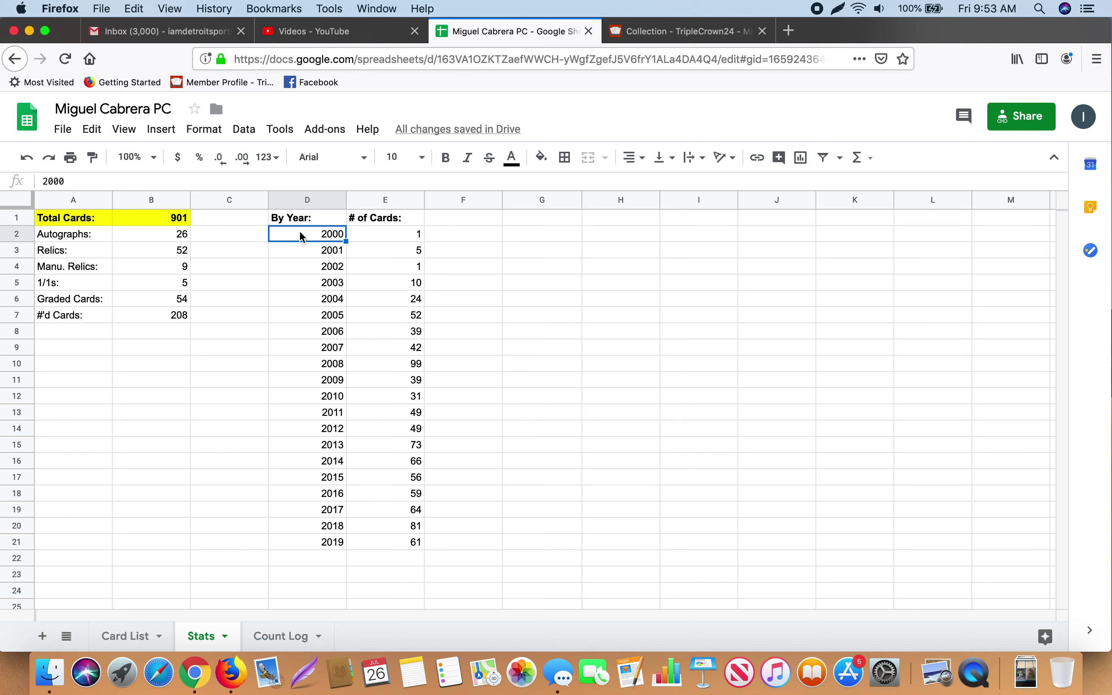
pyautogui.click(387, 237)
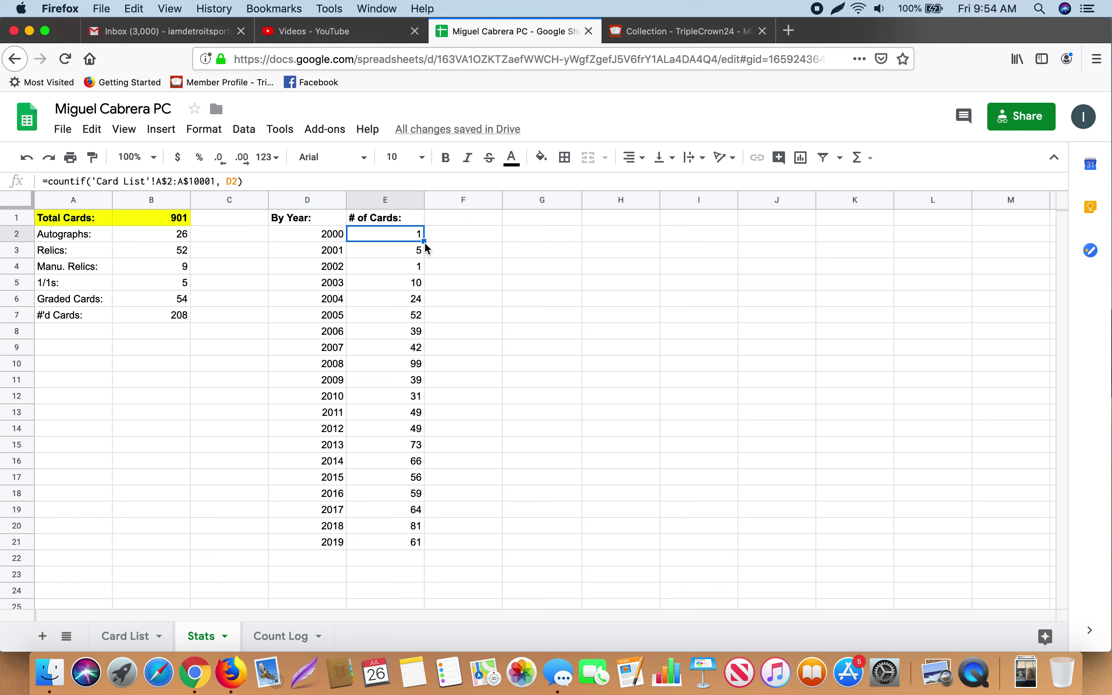
pyautogui.moveTo(425, 243); pyautogui.dragTo(421, 543)
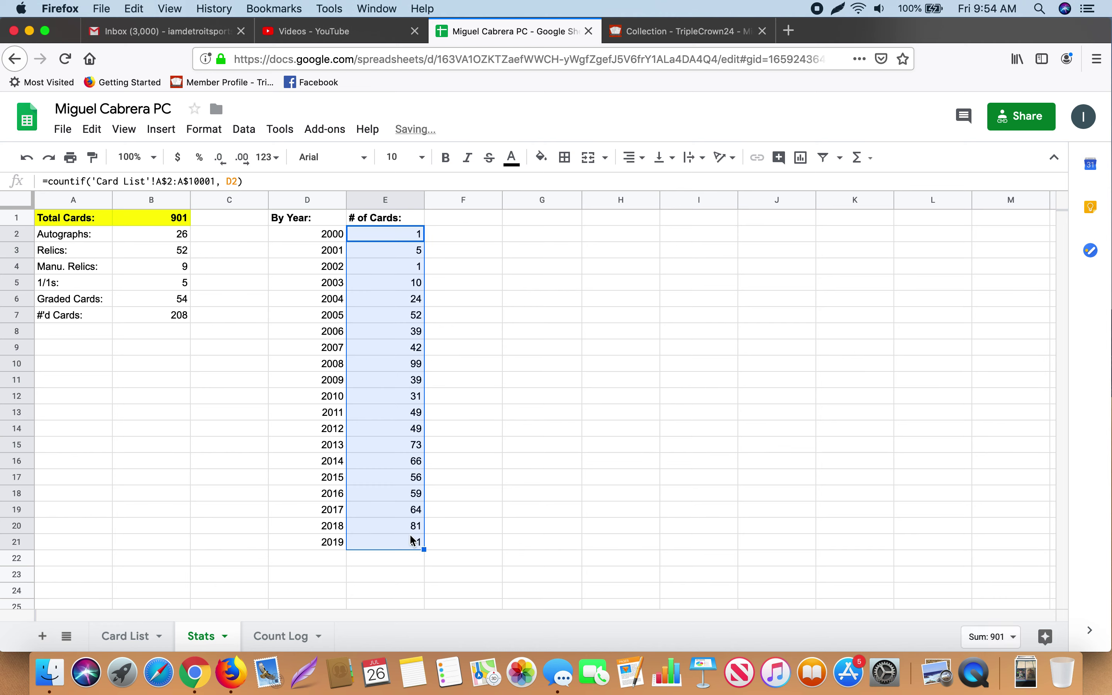
# Inspect the By Year count formulas in column E from 2019 back up to 2000, along with the column headers.
pyautogui.click(411, 541)
pyautogui.click(399, 531)
pyautogui.click(394, 516)
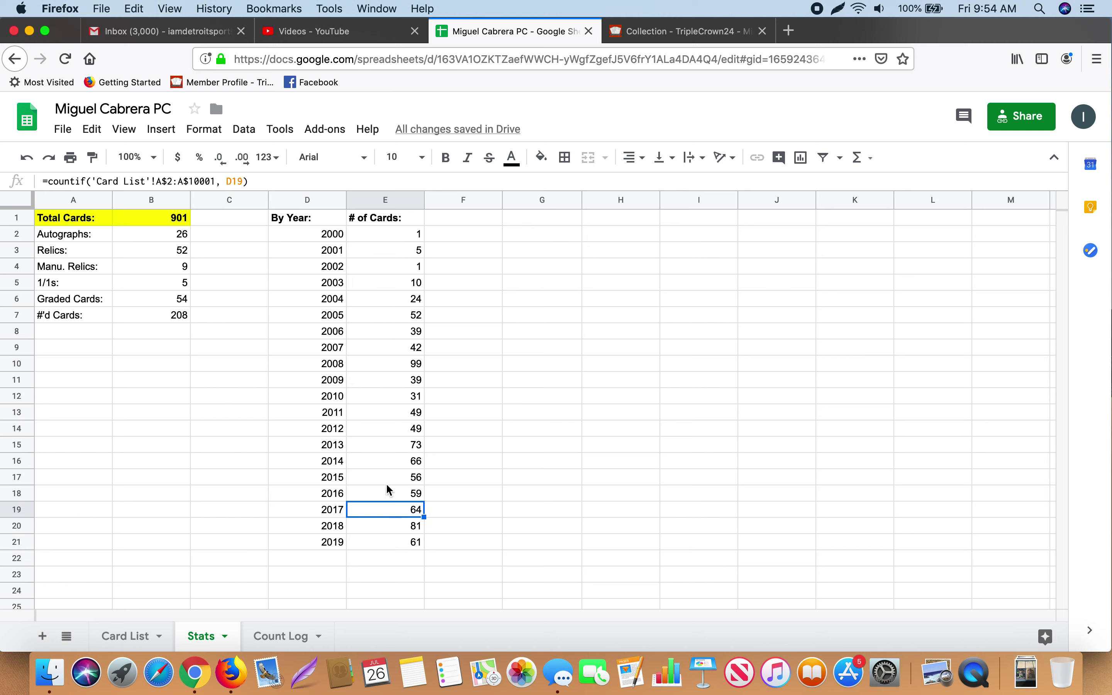
pyautogui.click(387, 478)
pyautogui.click(386, 444)
pyautogui.click(385, 394)
pyautogui.click(385, 367)
pyautogui.click(382, 315)
pyautogui.click(389, 253)
pyautogui.click(393, 235)
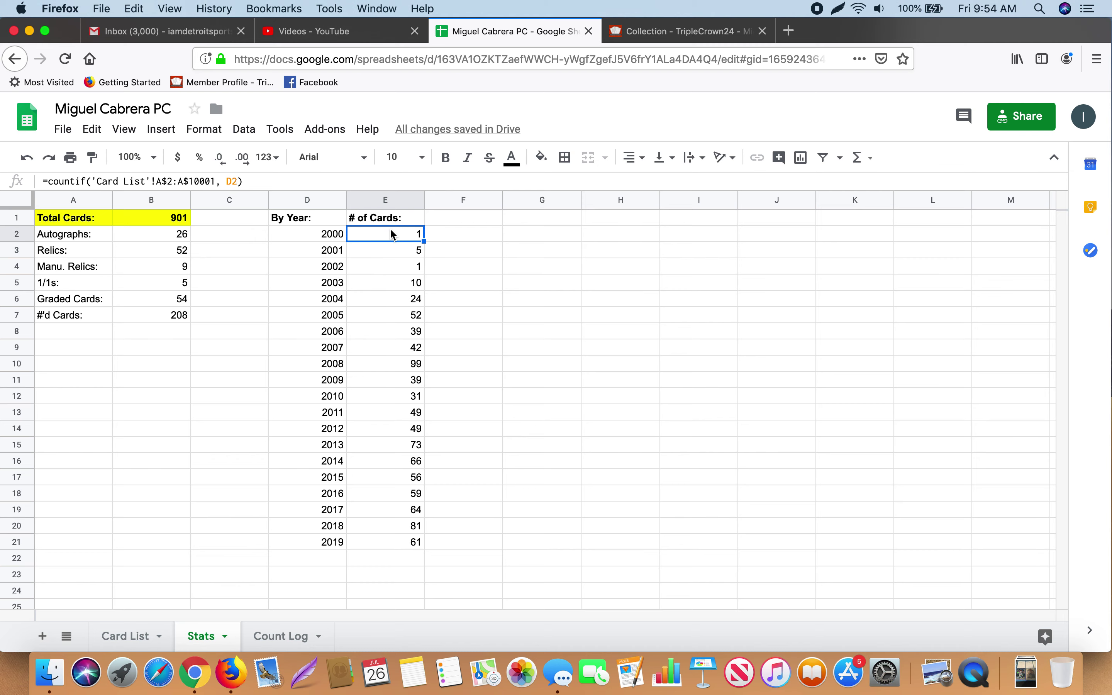
pyautogui.click(390, 218)
pyautogui.click(316, 220)
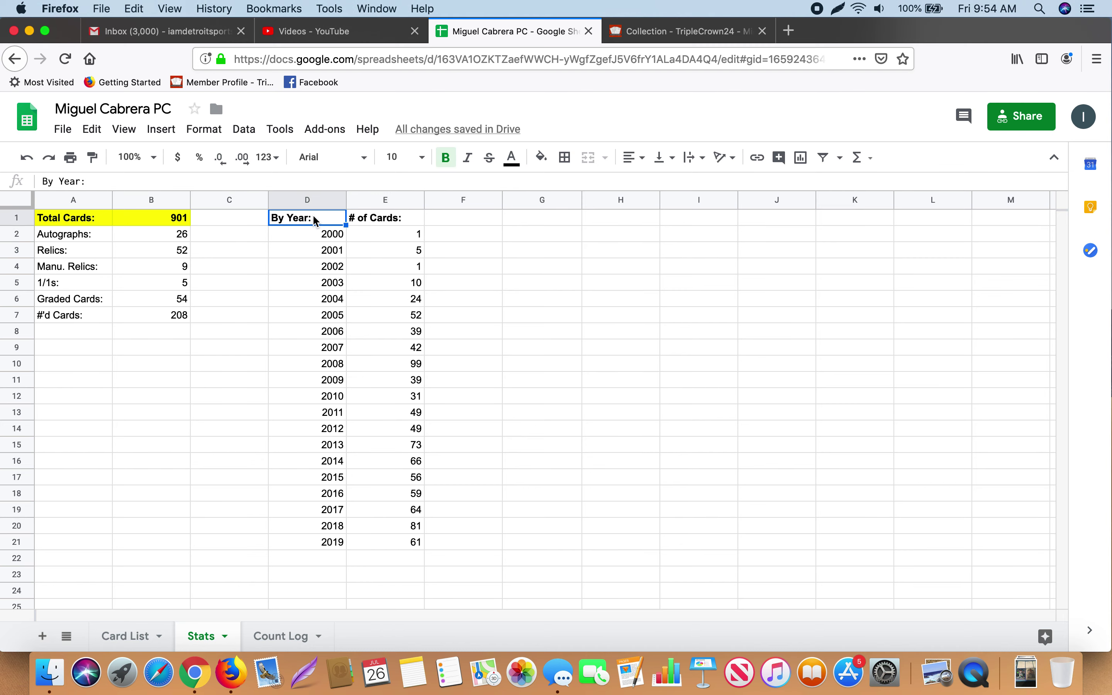
# Open the Count Log sheet and examine its unique card counts from the first entry to the latest one.
pyautogui.click(269, 635)
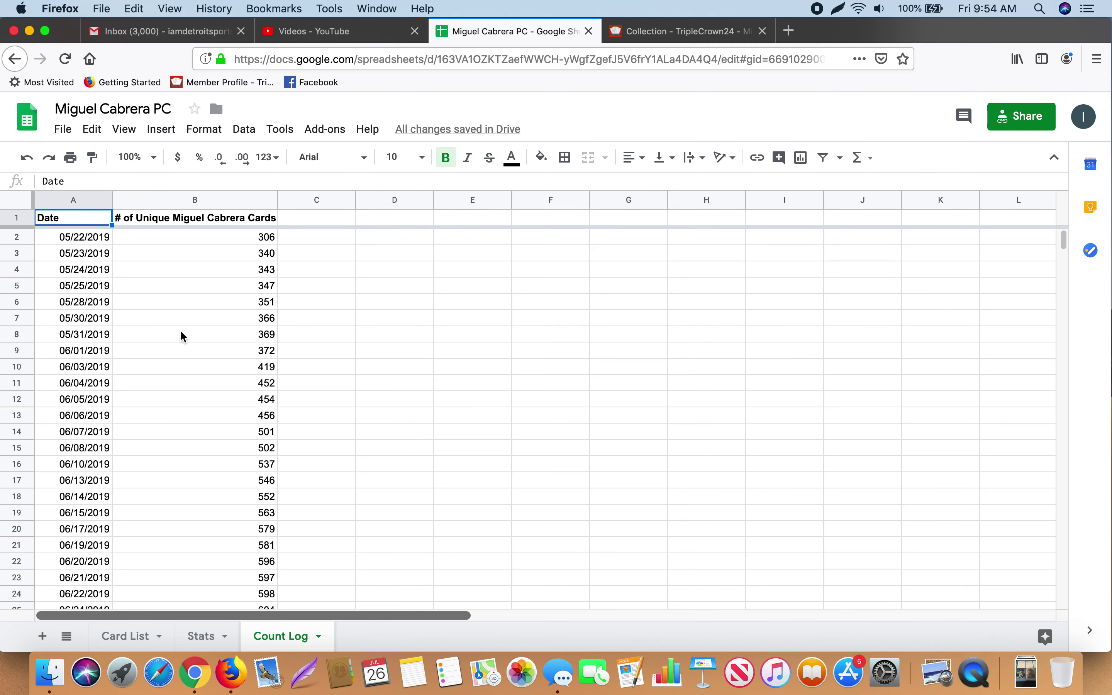
pyautogui.click(176, 239)
pyautogui.click(191, 314)
pyautogui.click(182, 417)
pyautogui.scroll(-15, 183, 424)
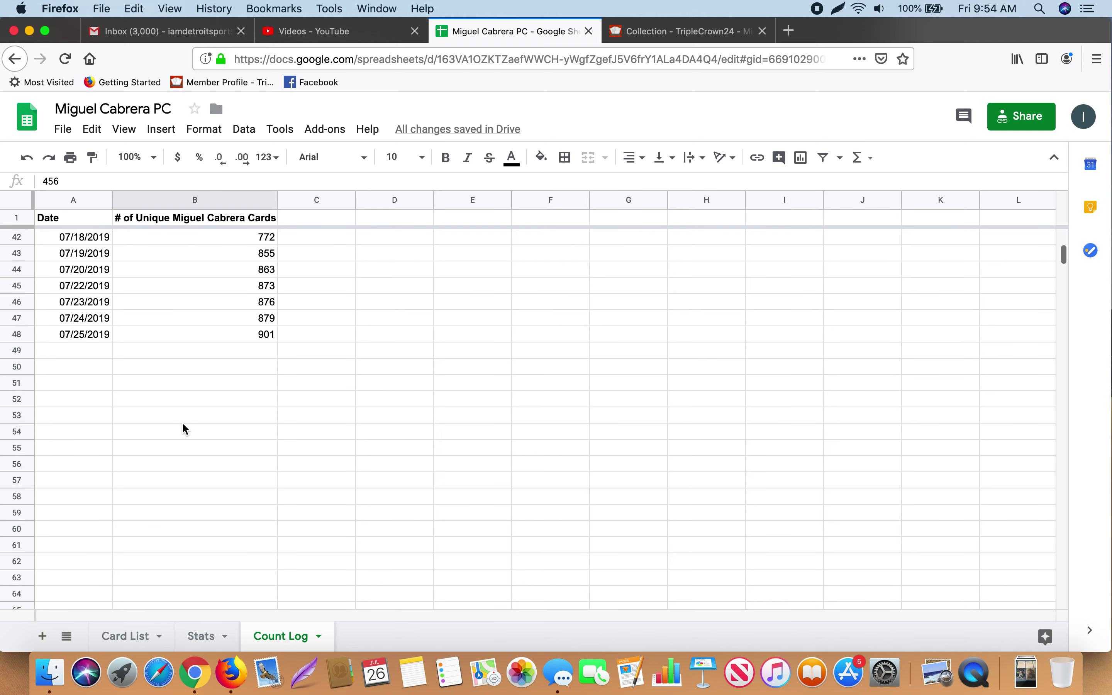
pyautogui.click(195, 338)
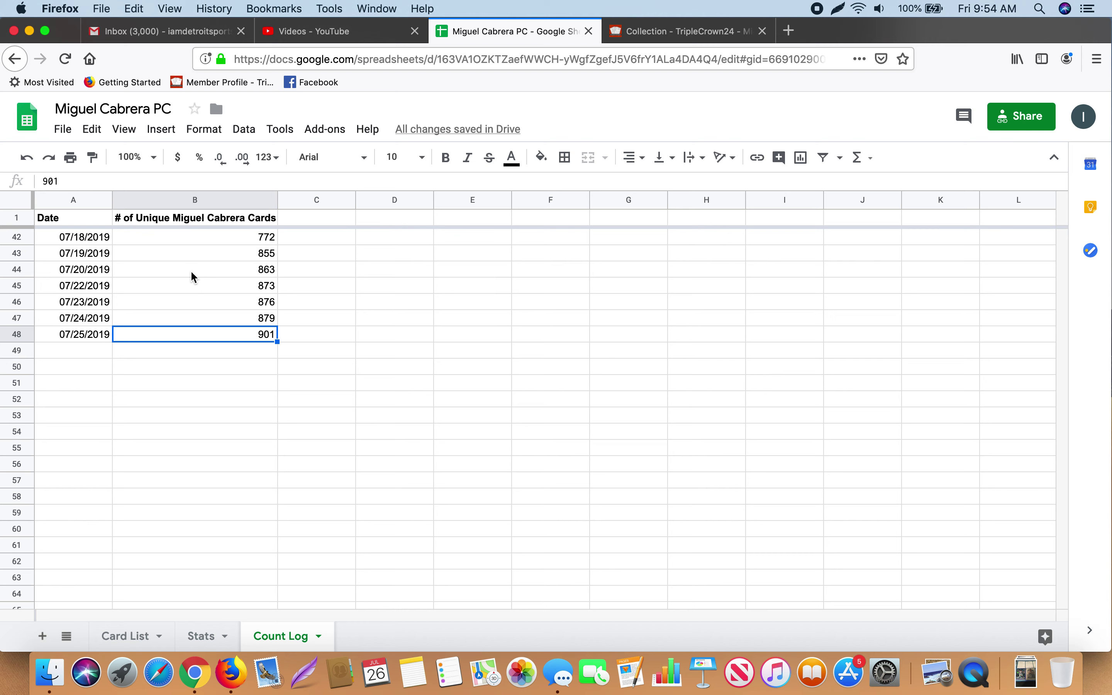
# Review the June and July entries of Count Log and check the date of the most recent entry in A48.
pyautogui.scroll(15, 192, 273)
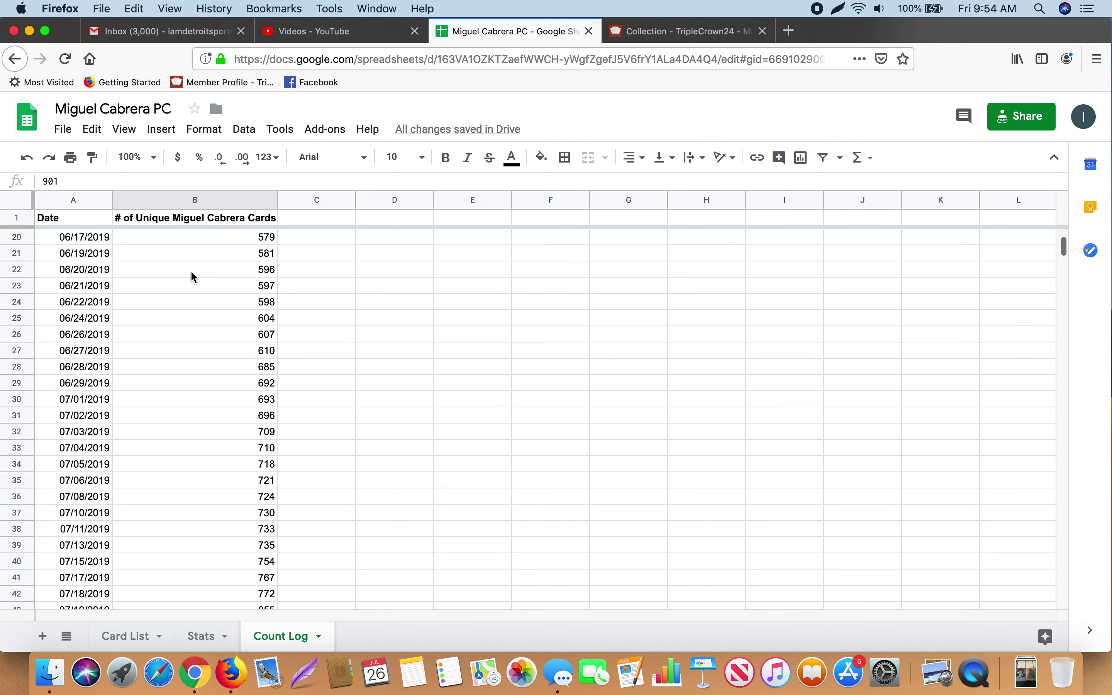
pyautogui.click(191, 270)
pyautogui.click(169, 427)
pyautogui.click(105, 428)
pyautogui.click(194, 498)
pyautogui.scroll(-5, 193, 498)
pyautogui.scroll(-5, 195, 503)
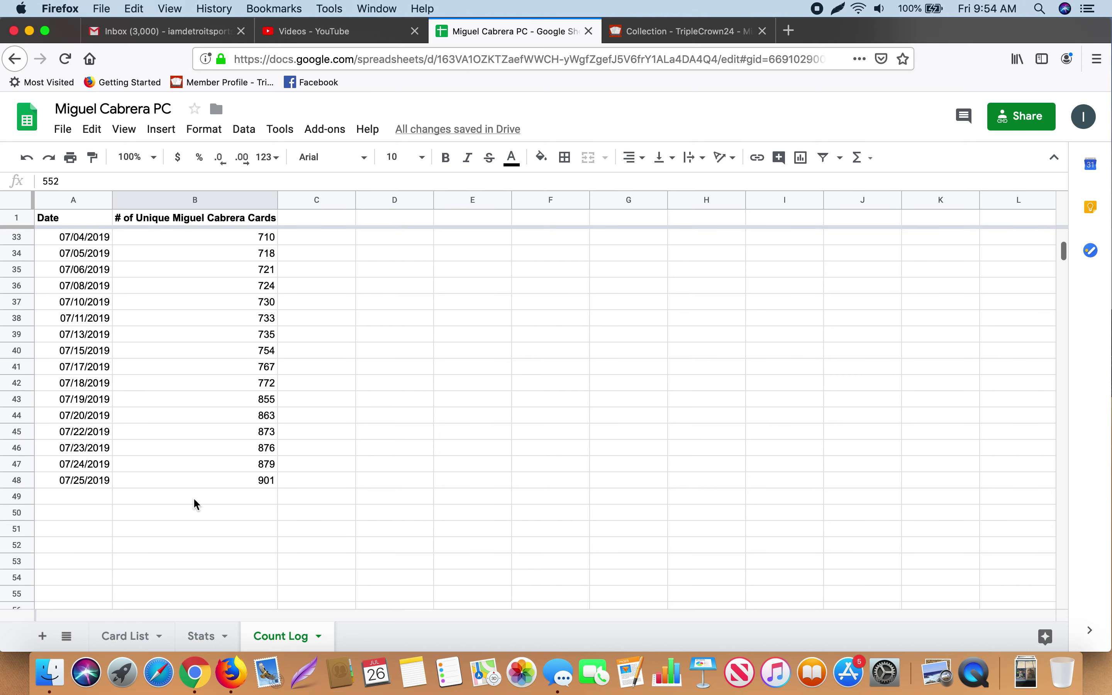
pyautogui.click(82, 481)
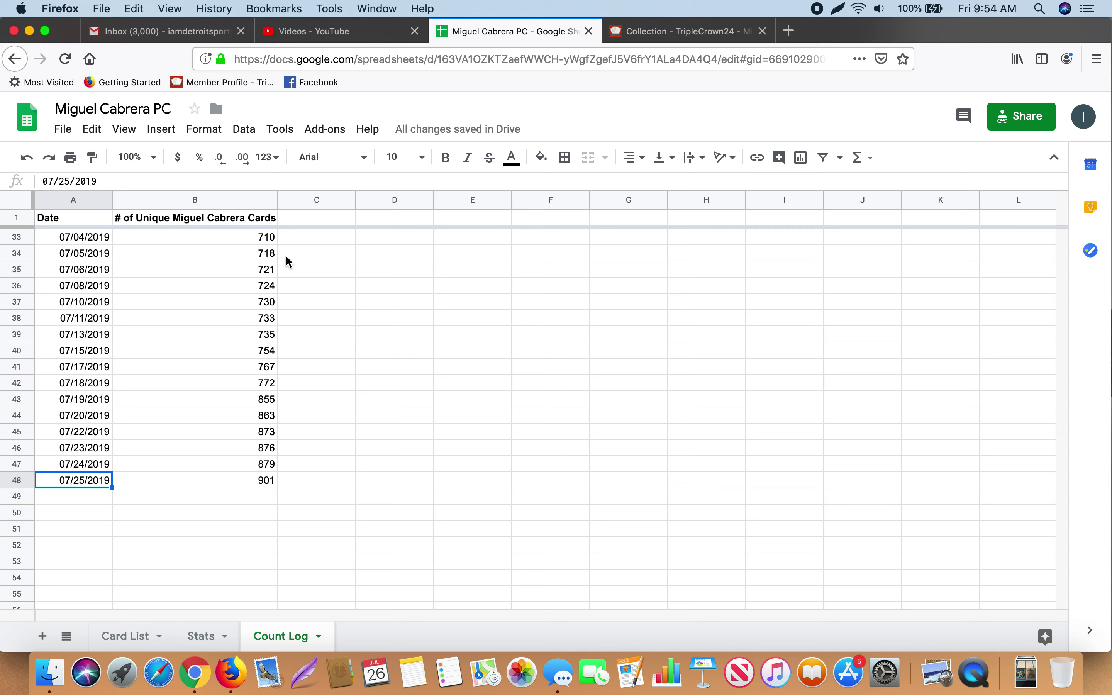
pyautogui.scroll(10, 285, 254)
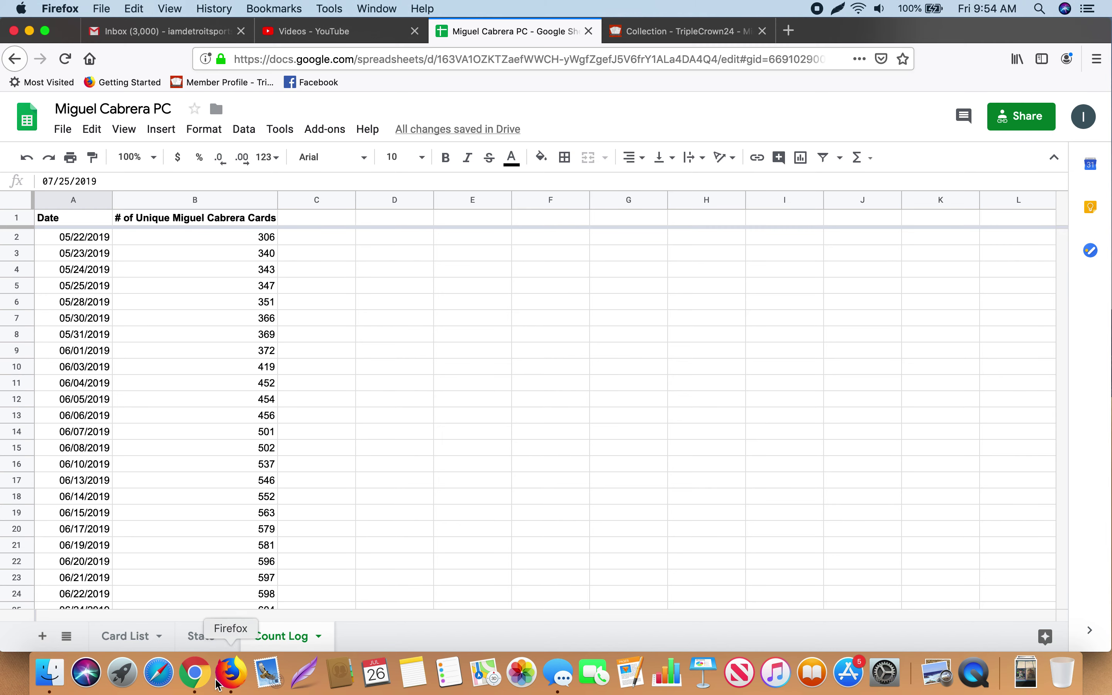
# Return to the Stats sheet and select the empty cell G1.
pyautogui.click(203, 636)
pyautogui.click(523, 224)
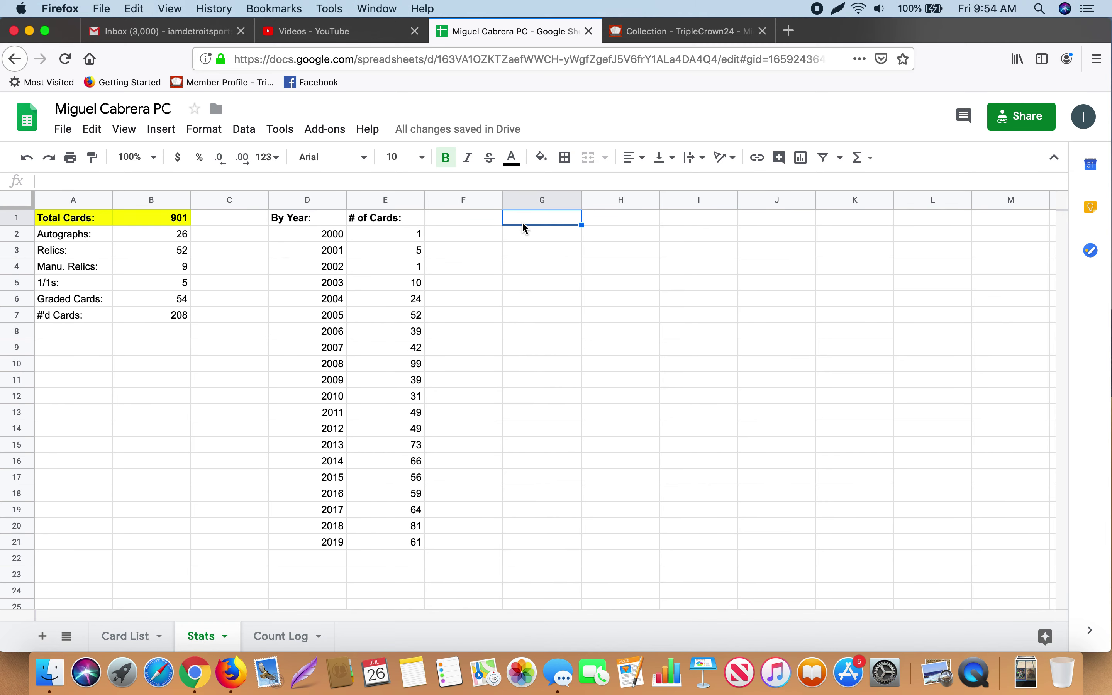
pyautogui.click(479, 182)
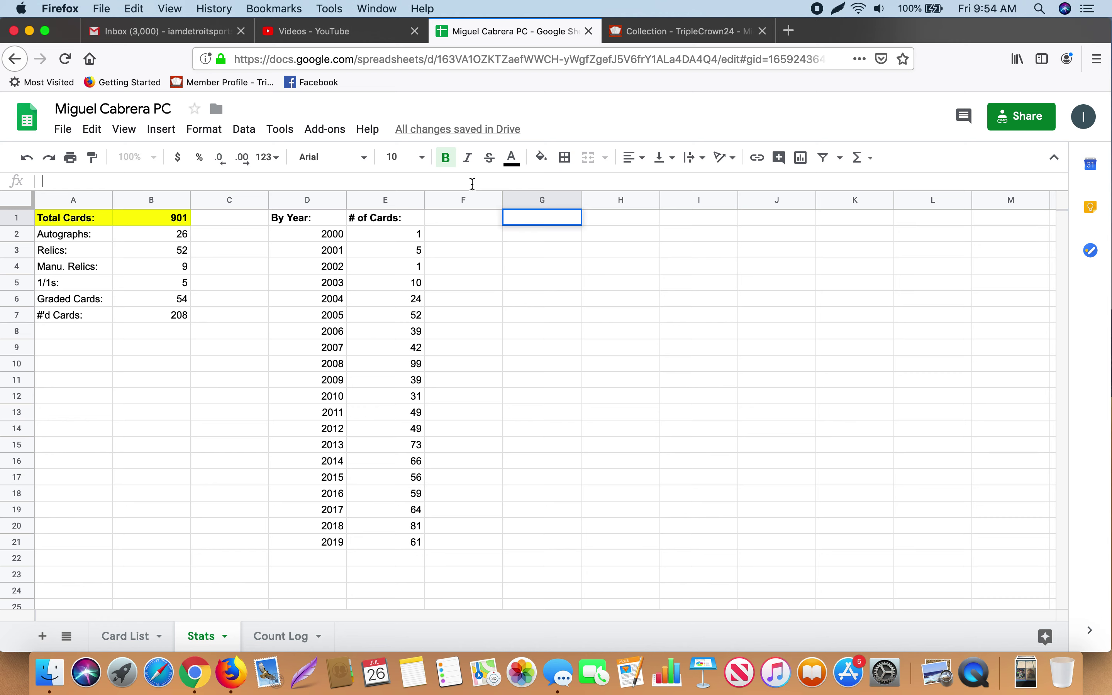
pyautogui.write('Br')
pyautogui.press('BackSpace')
pyautogui.press('BackSpace')
pyautogui.press('Return')
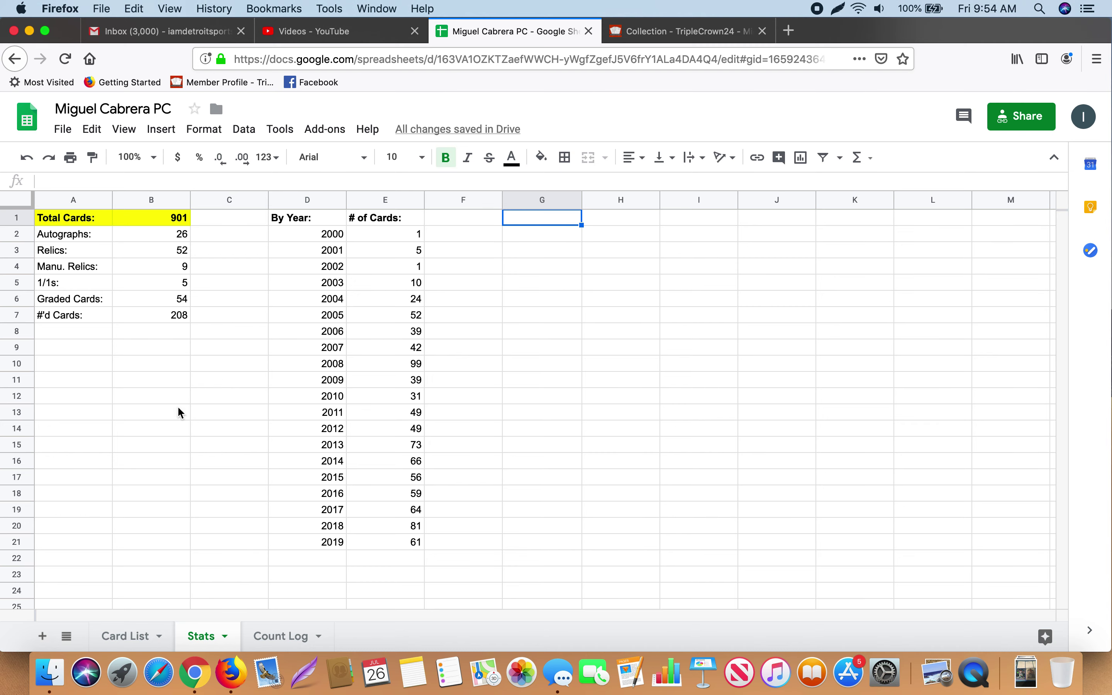
# Copy the entire Brand column from Card List and paste it into Stats starting at G1.
pyautogui.click(127, 635)
pyautogui.click(192, 202)
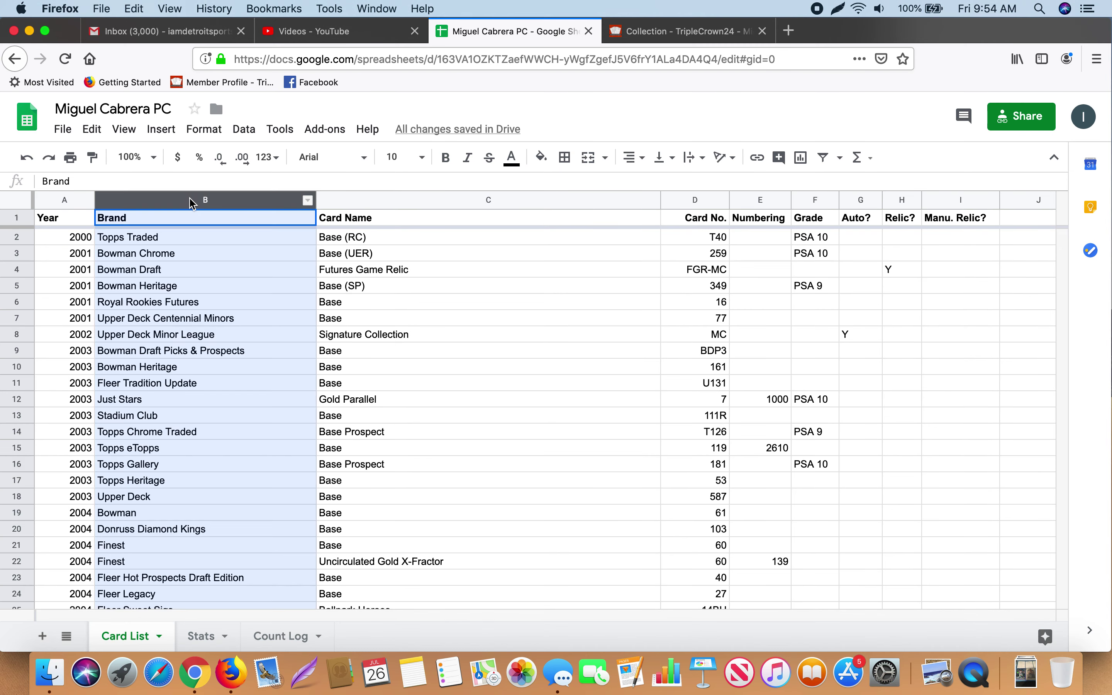
pyautogui.rightClick(170, 205)
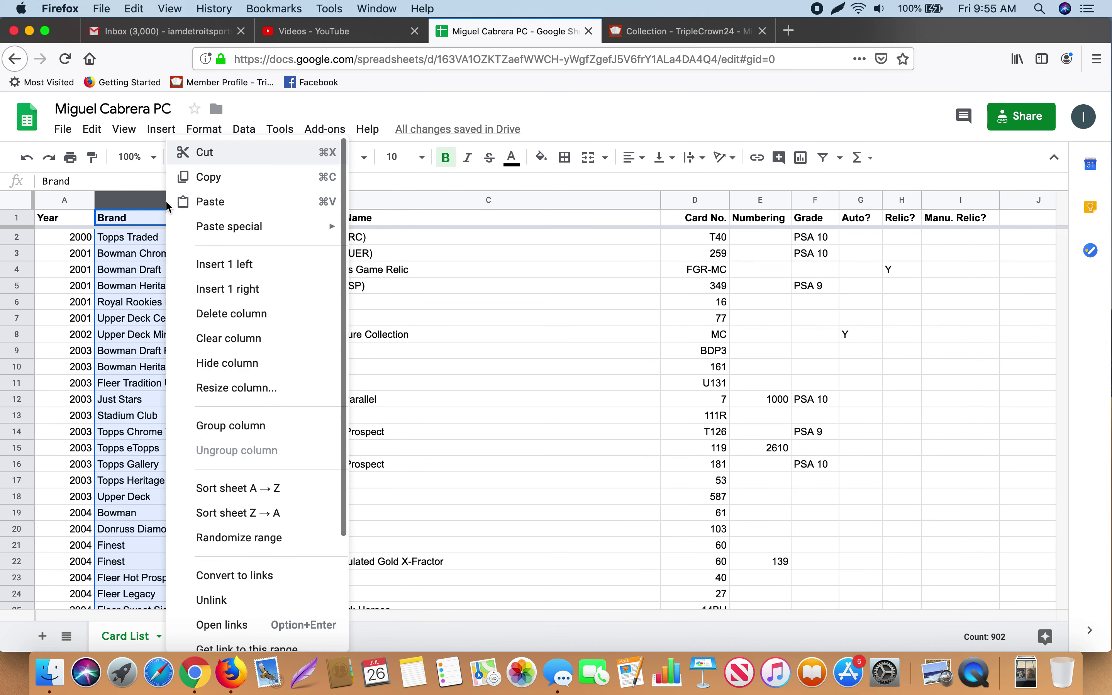
pyautogui.click(223, 179)
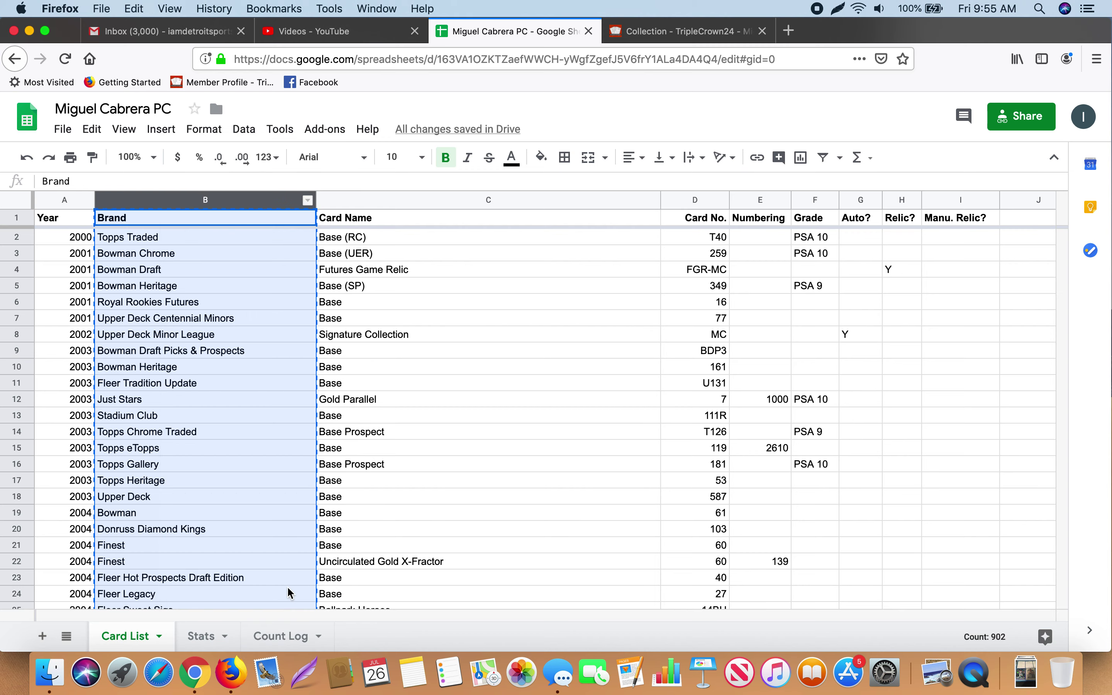
pyautogui.click(201, 636)
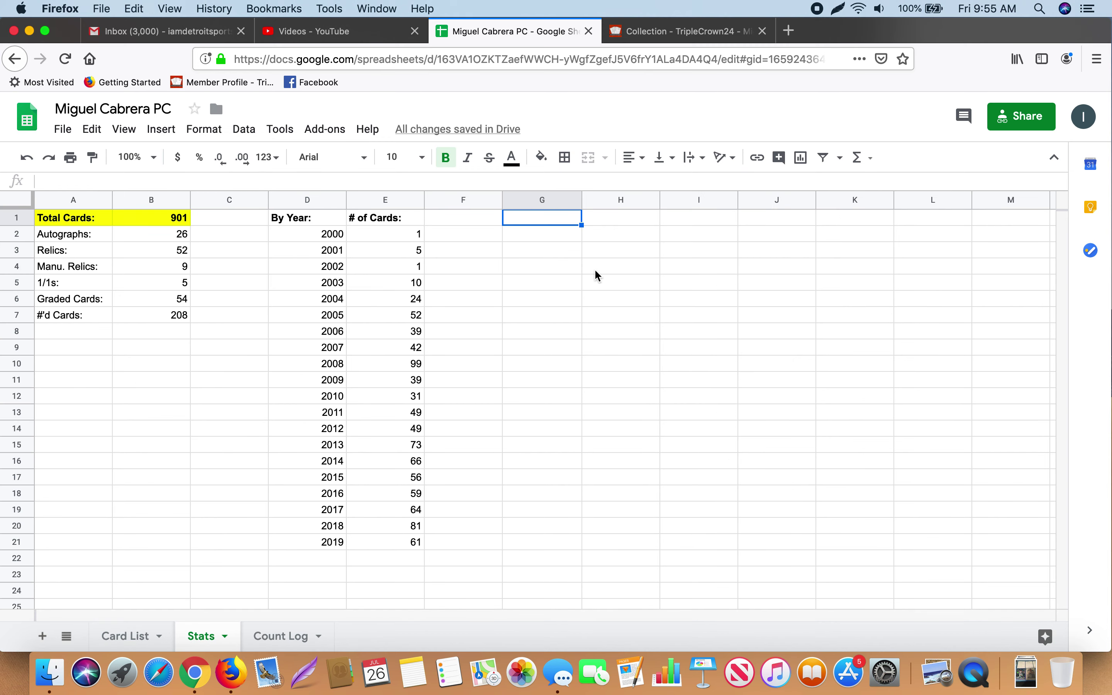
pyautogui.press('super+v')
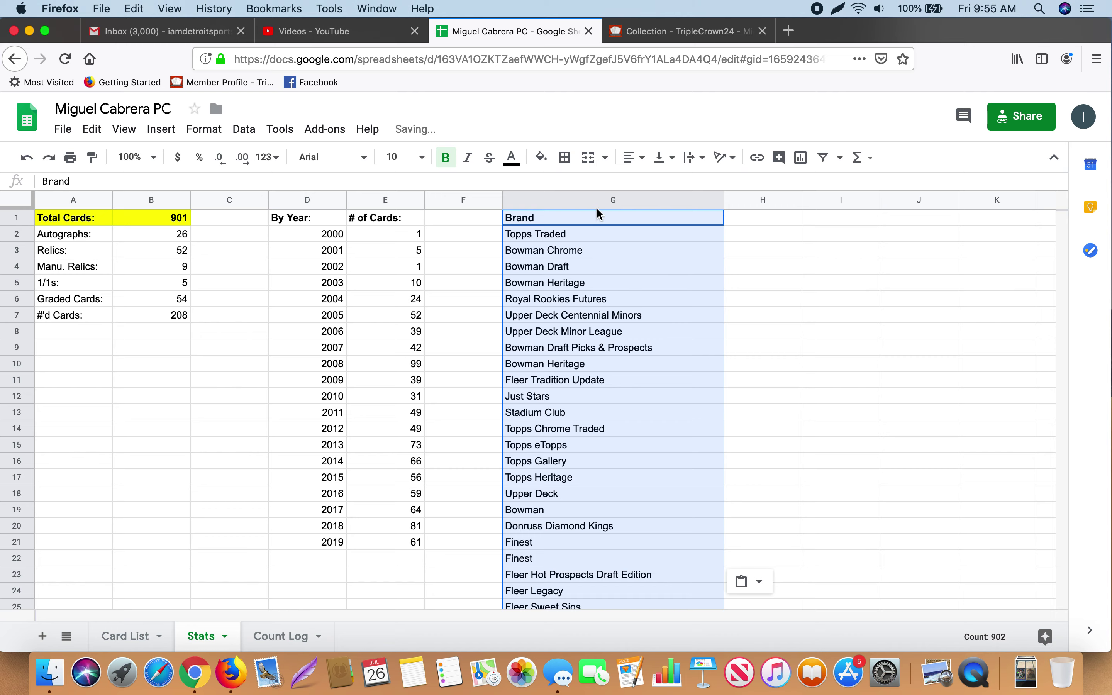
pyautogui.scroll(-20, 620, 504)
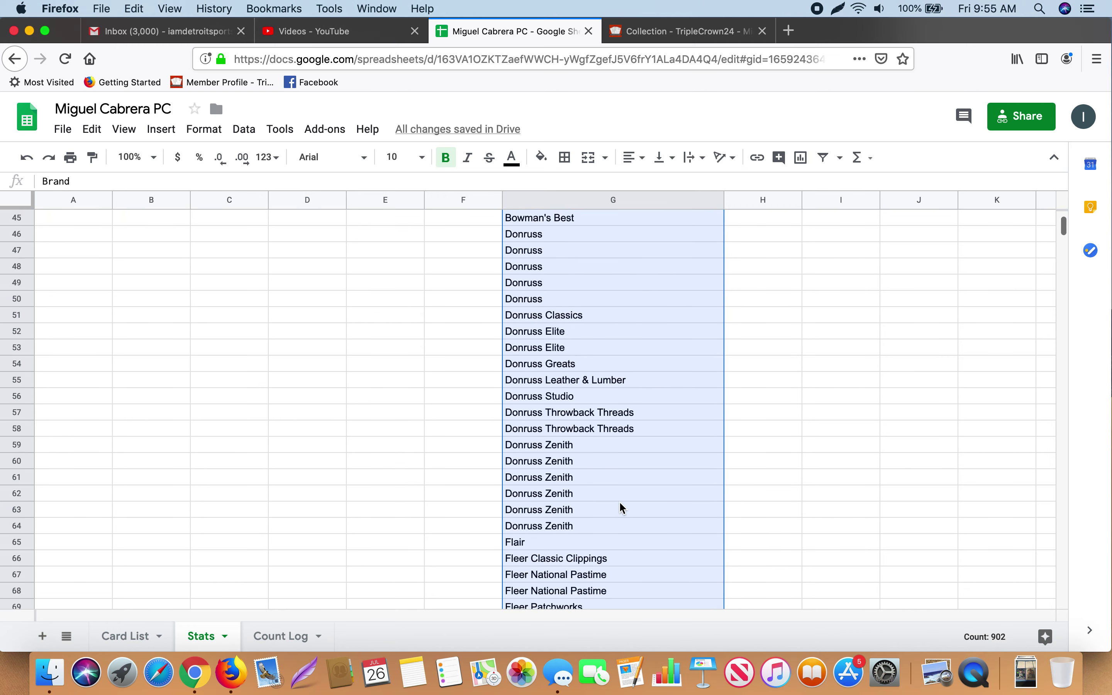
pyautogui.scroll(-8, 621, 507)
pyautogui.scroll(20, 620, 506)
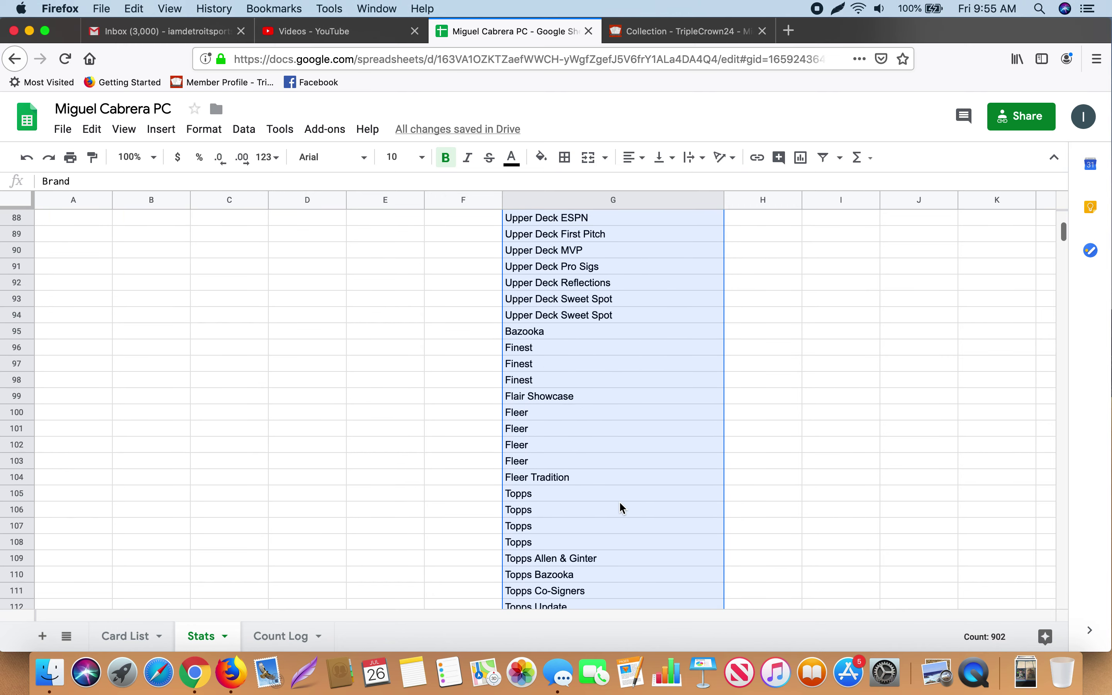
# Remove the duplicate entries from the pasted Brand list in column G of Stats.
pyautogui.scroll(1, 620, 506)
pyautogui.scroll(-17, 621, 506)
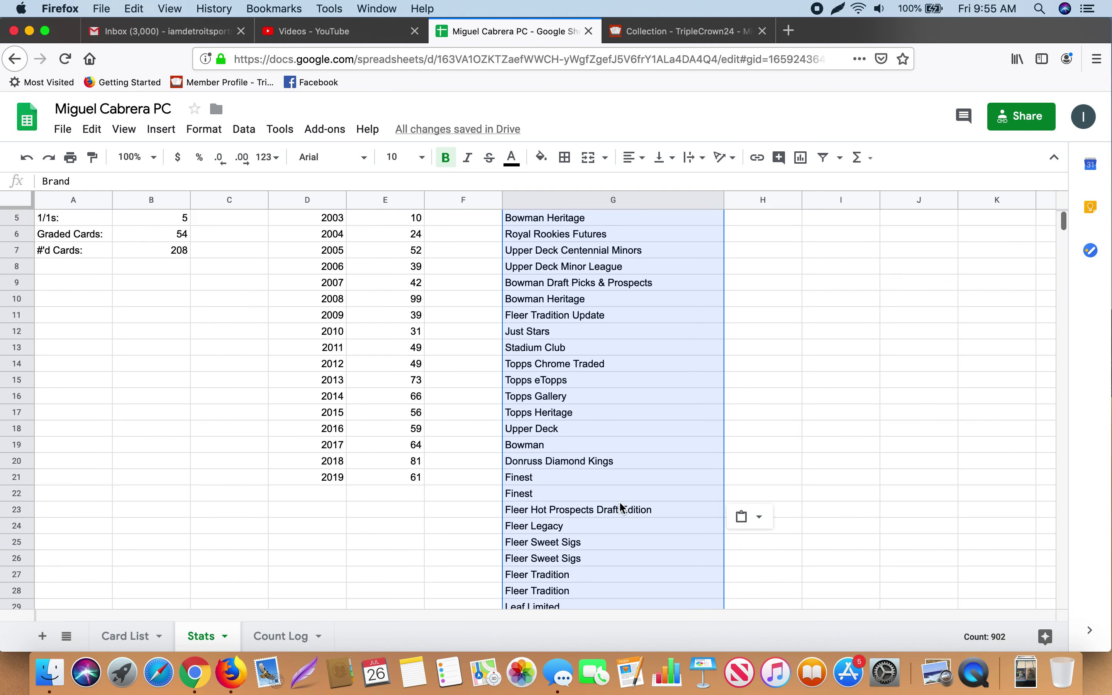
pyautogui.scroll(-1, 620, 507)
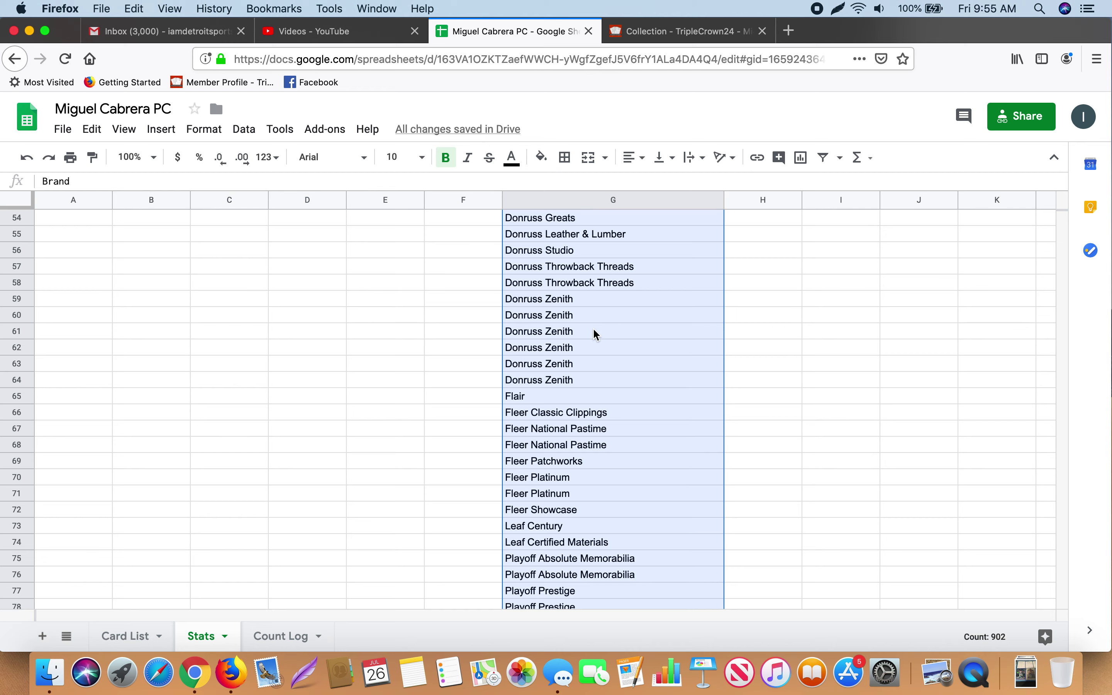
pyautogui.scroll(18, 595, 334)
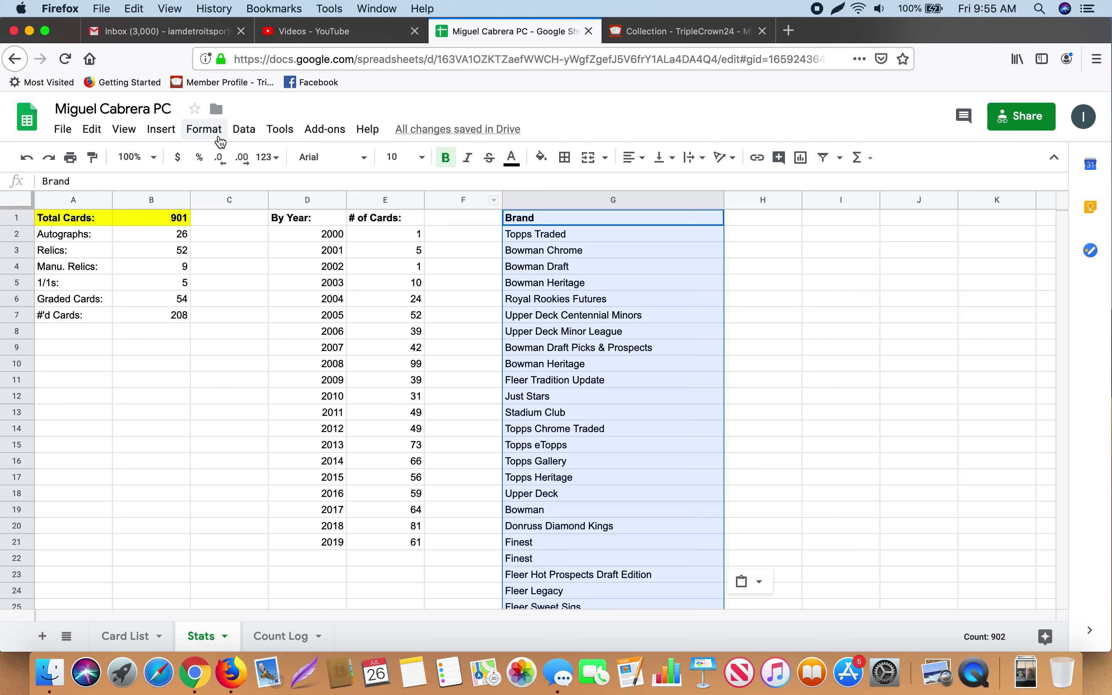
pyautogui.click(244, 130)
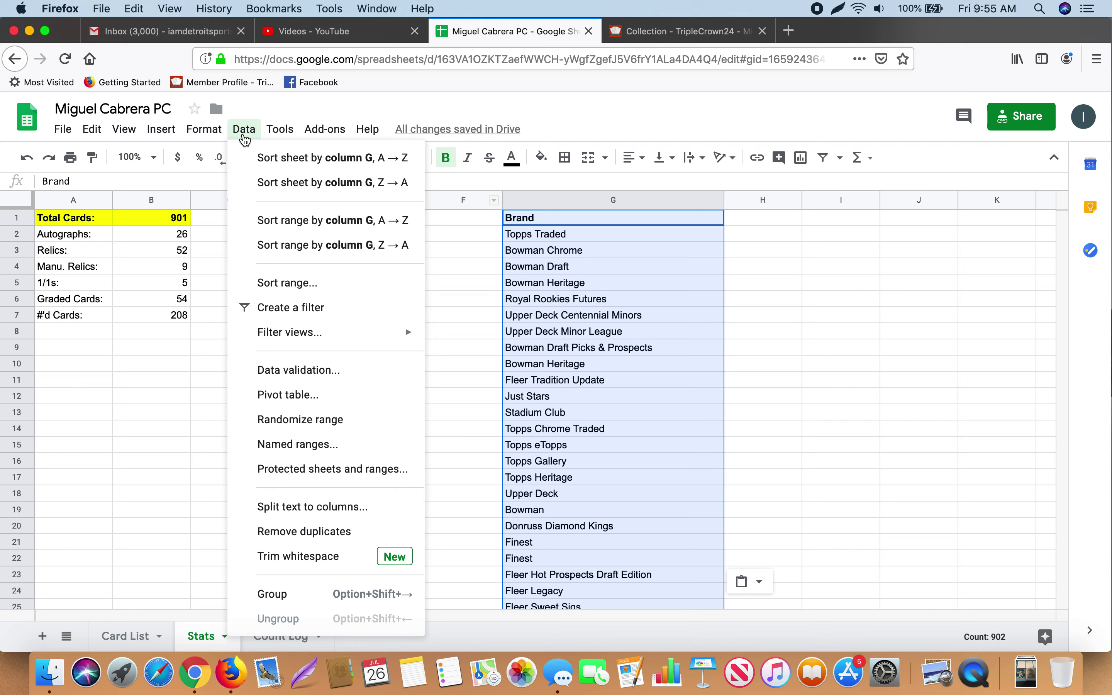
pyautogui.click(393, 538)
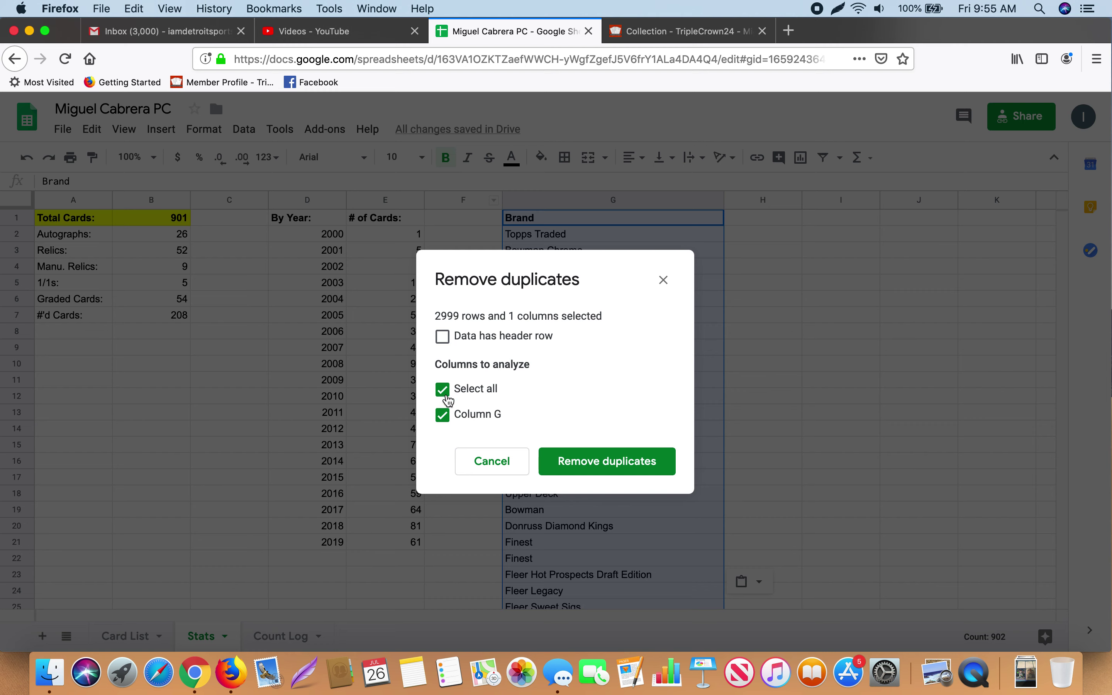
pyautogui.click(633, 469)
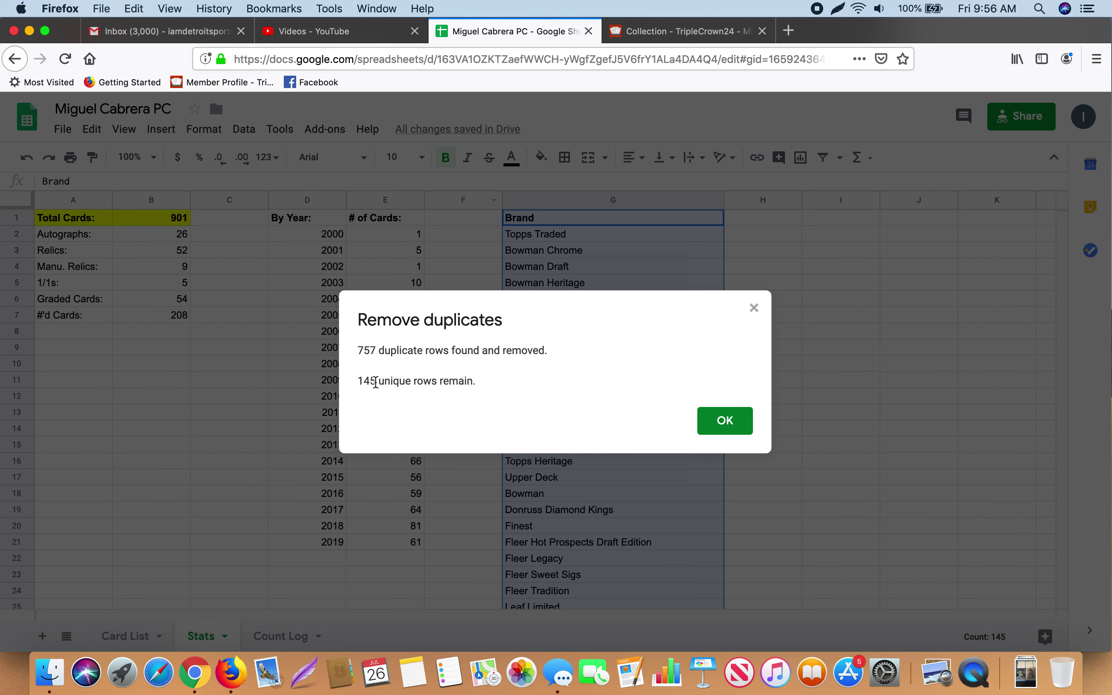
pyautogui.click(745, 425)
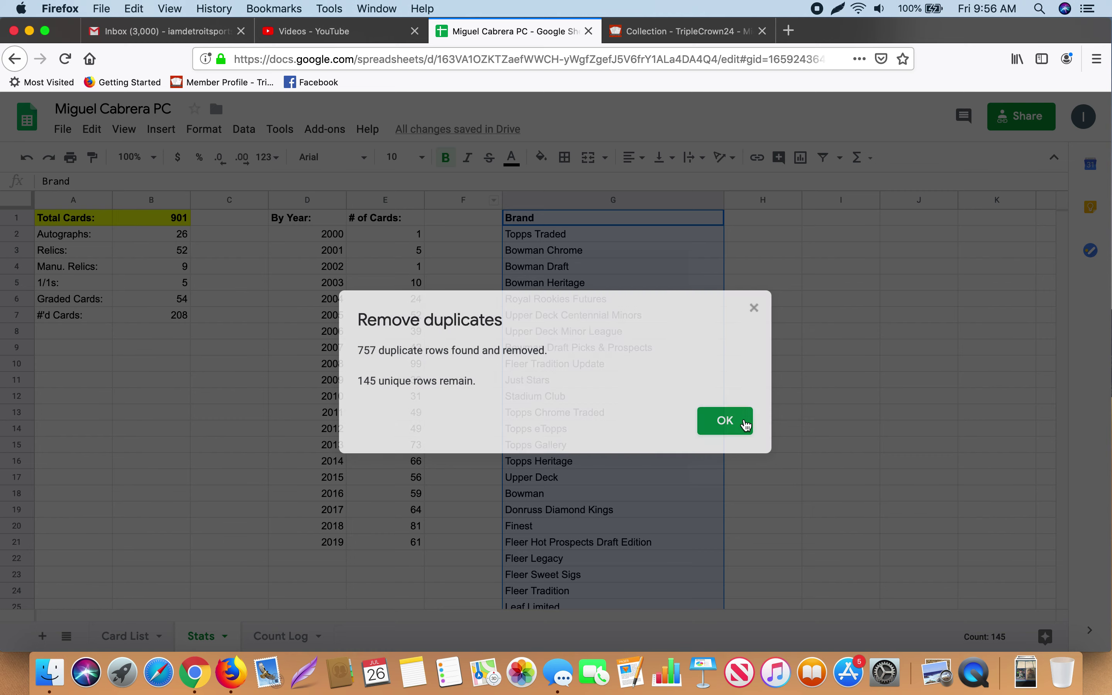
# Sort the Brand list in G1:G145 from A to Z, treating the first row as a header.
pyautogui.click(243, 130)
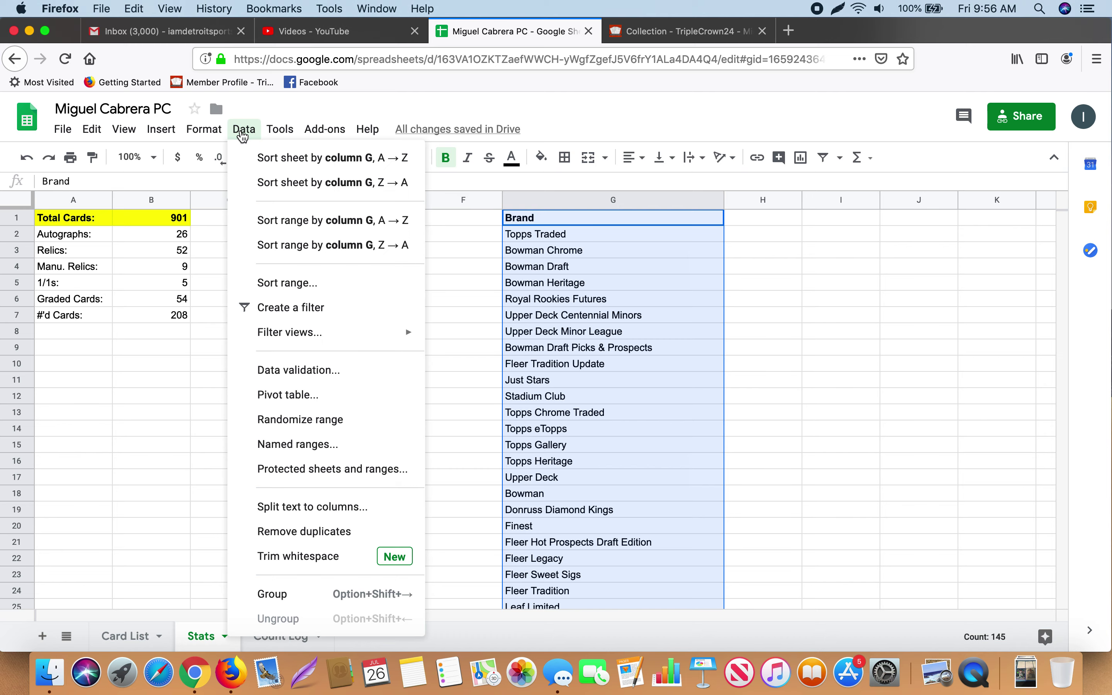
pyautogui.click(318, 289)
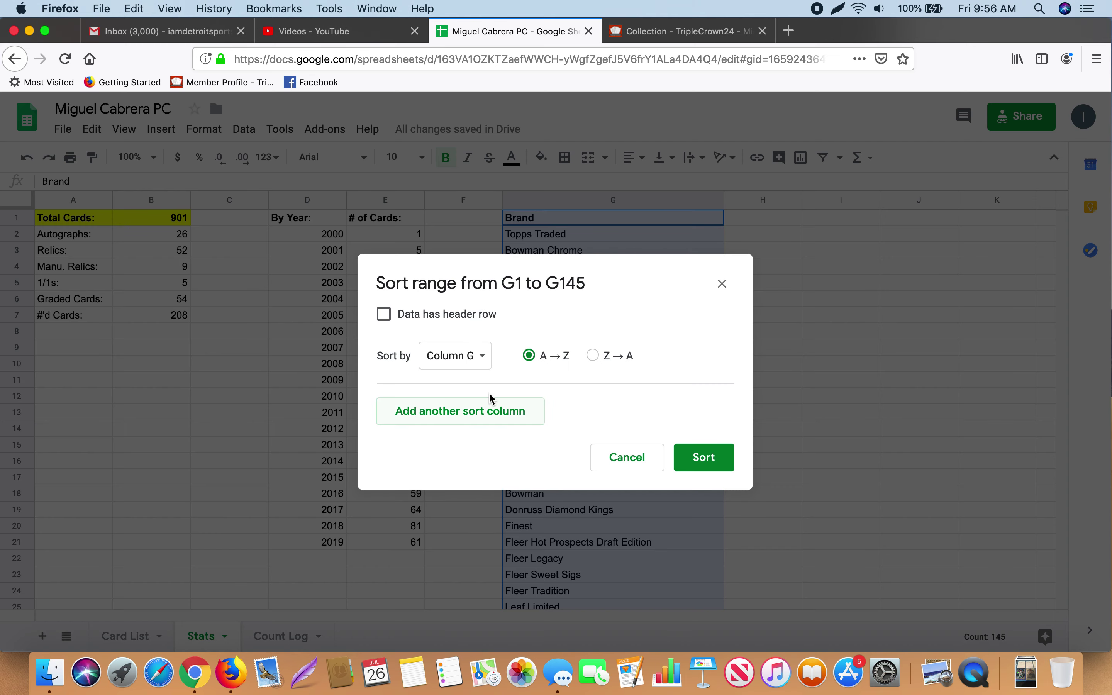
pyautogui.click(389, 317)
pyautogui.click(702, 457)
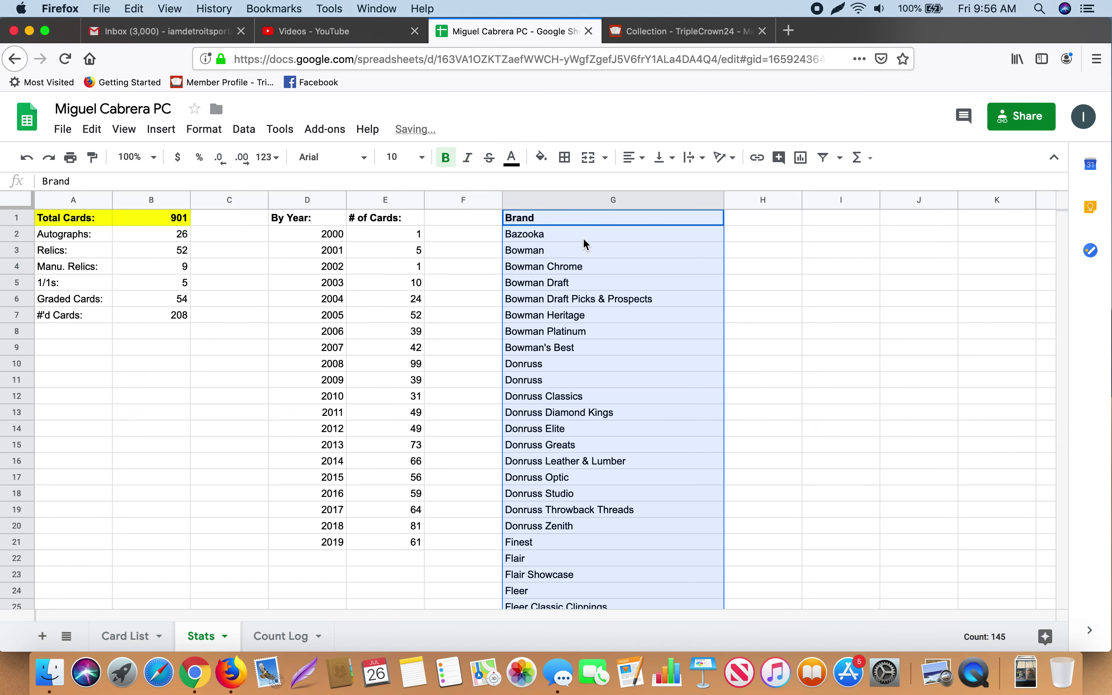
# Start a COUNTIF formula in H2 of Stats that covers the Card List brand range B2:B10001.
pyautogui.click(763, 237)
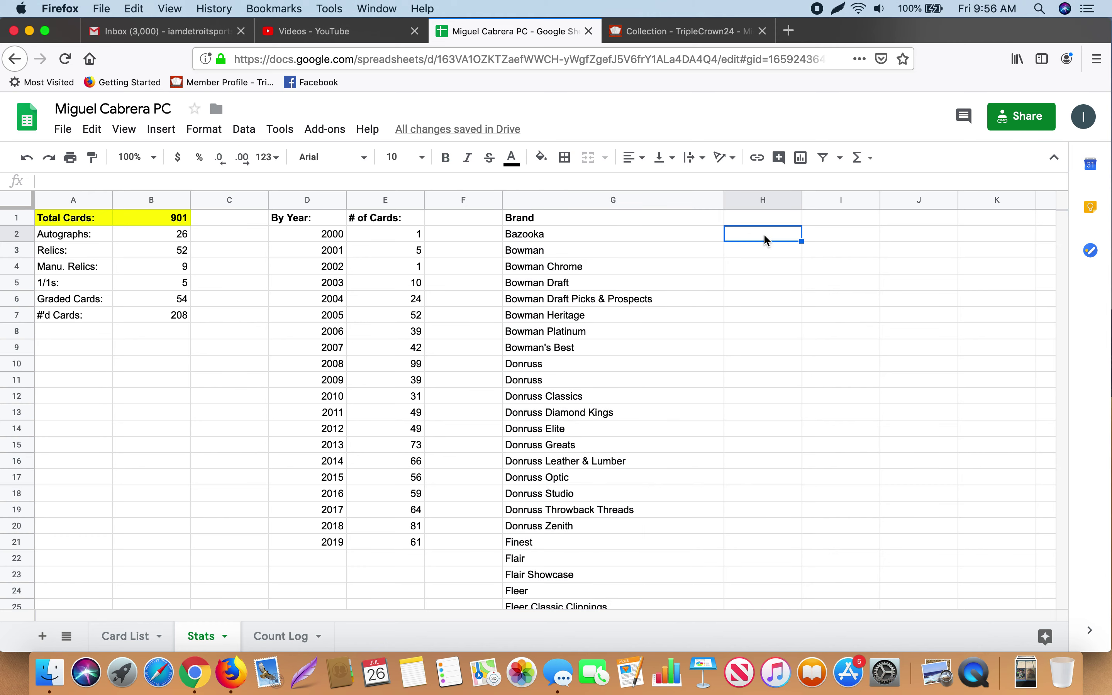
pyautogui.write('=co')
pyautogui.write('un')
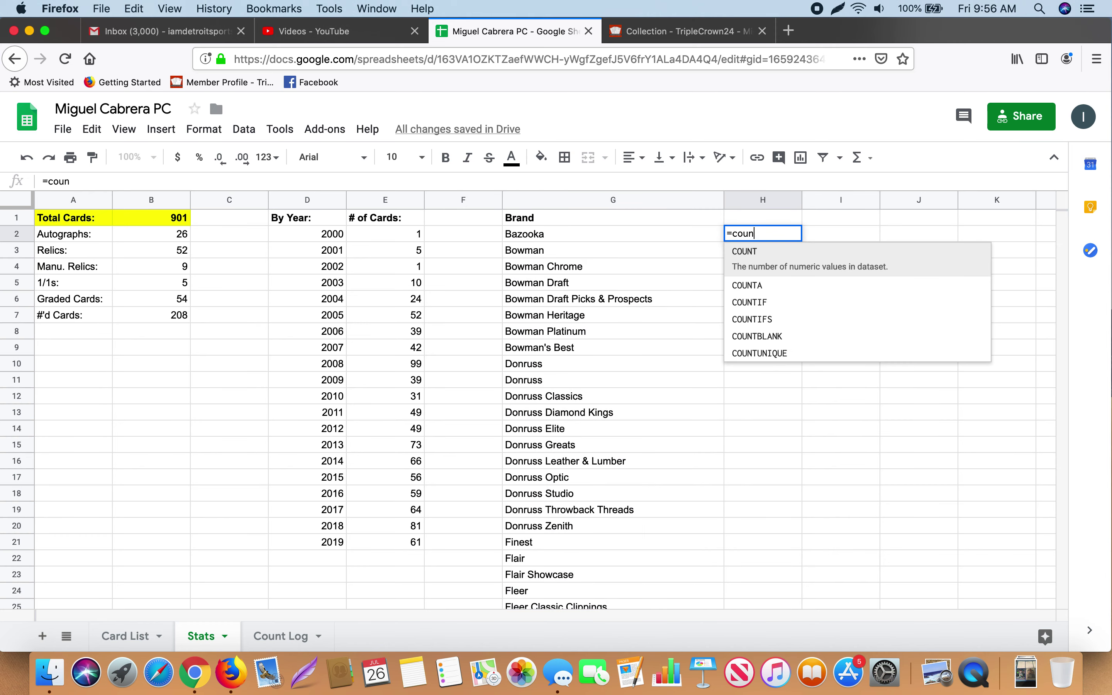
pyautogui.write('tif(')
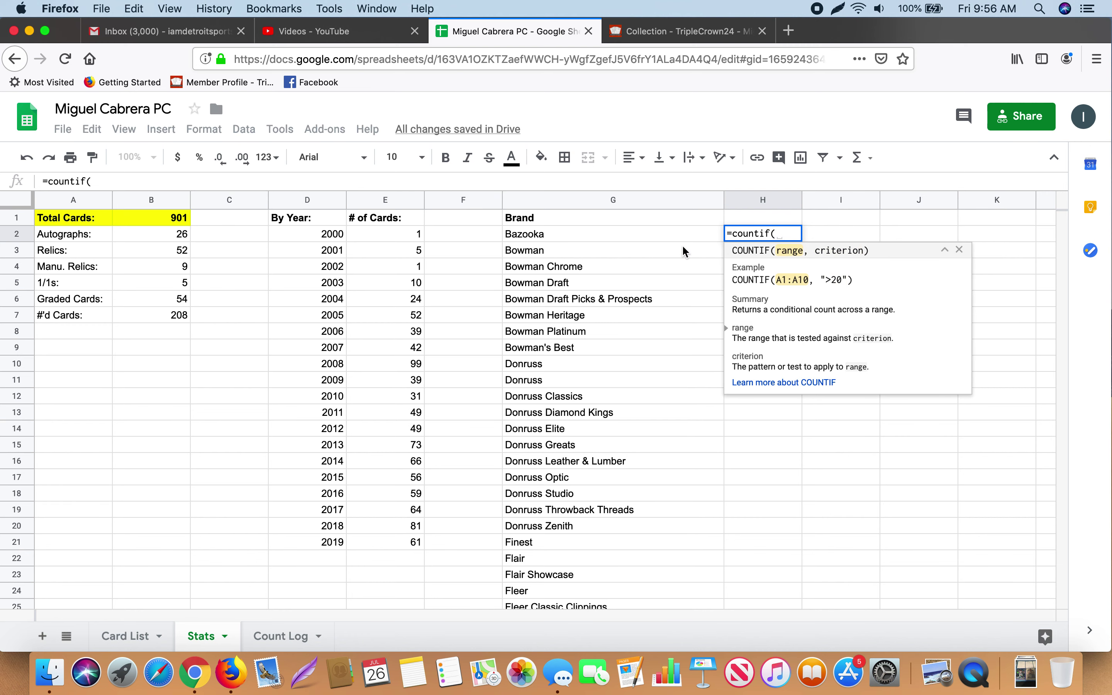
pyautogui.click(129, 626)
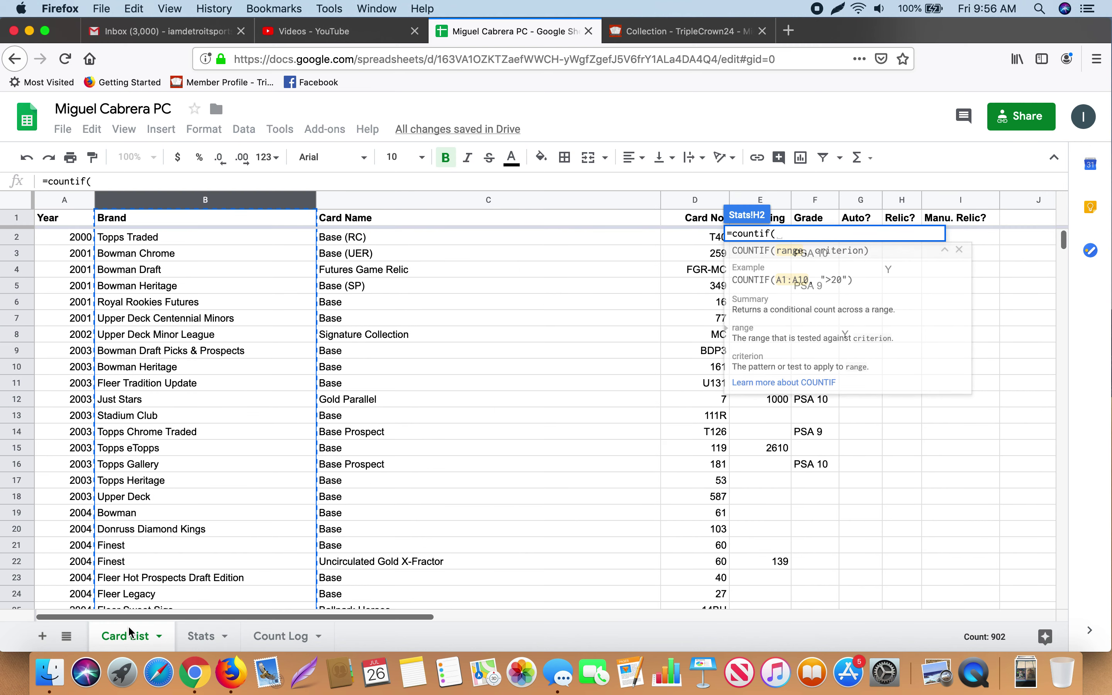
pyautogui.click(218, 201)
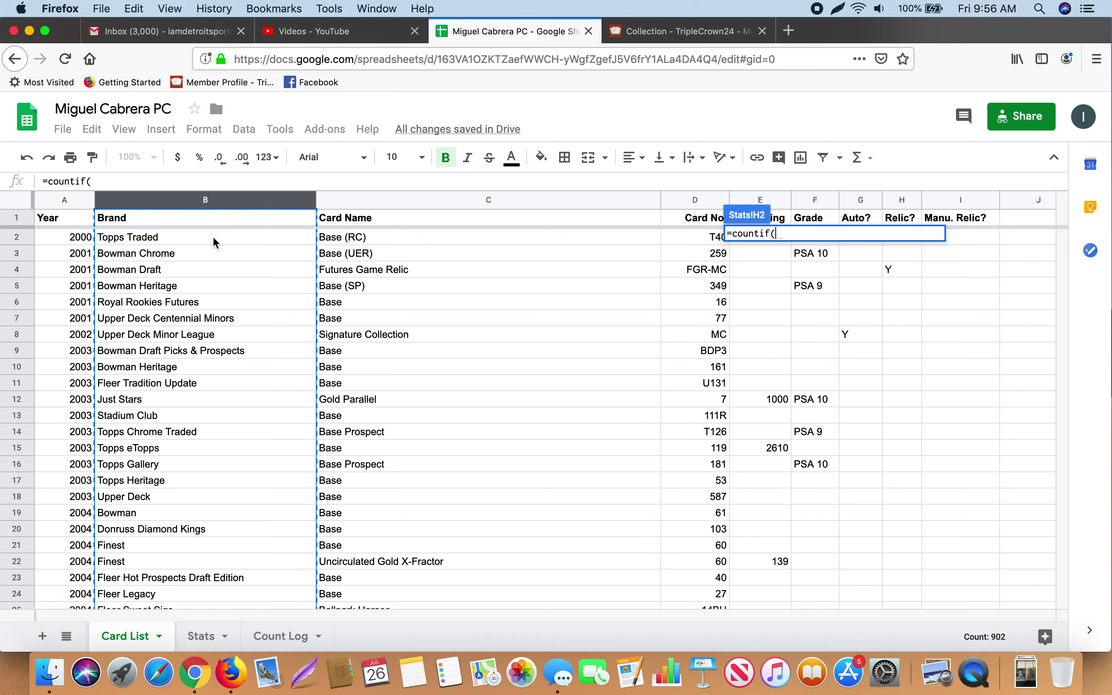
pyautogui.click(212, 236)
pyautogui.write(':B')
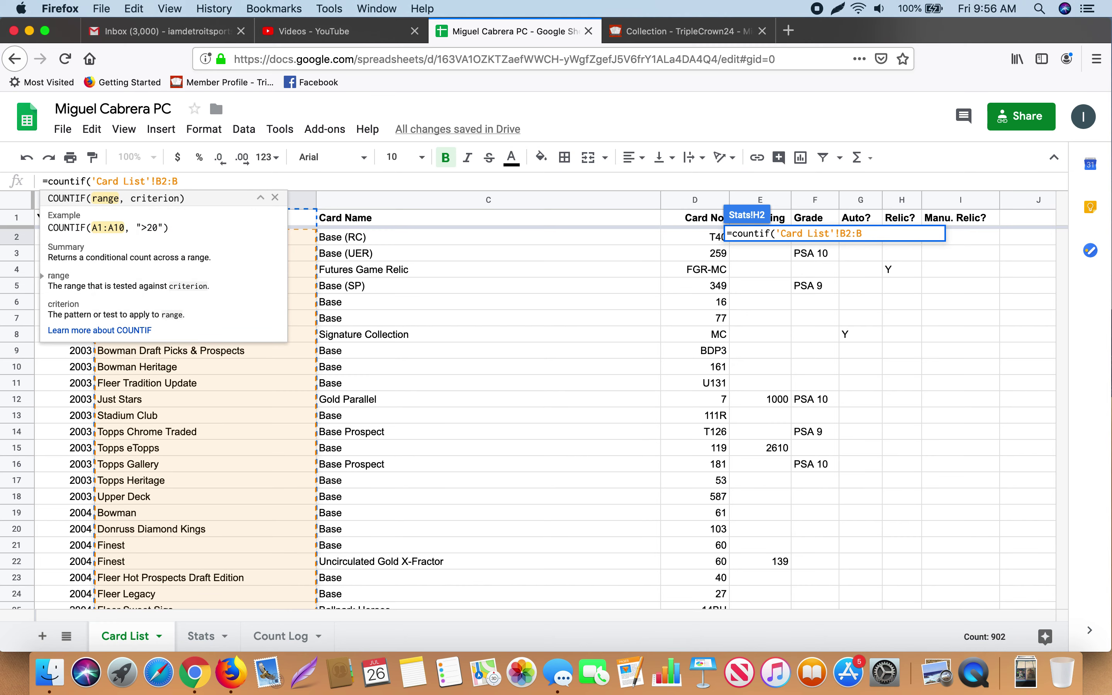
pyautogui.write('10001')
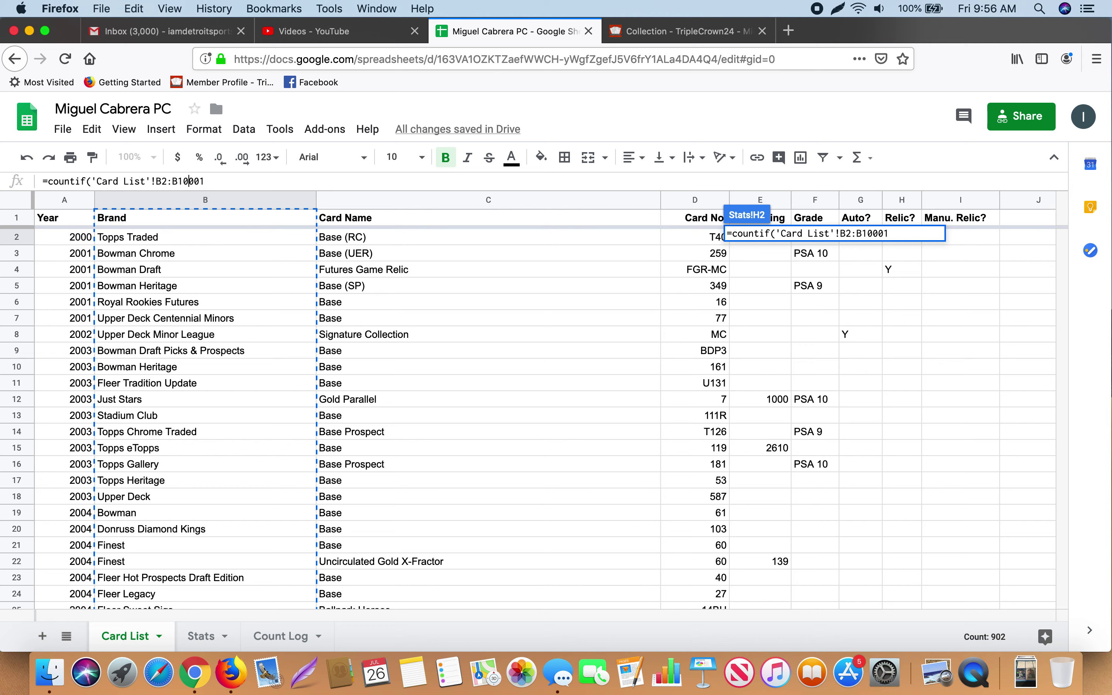
# Lock the rows of the COUNTIF range as B$2:B$10001 and complete the formula with the empty-text criterion "".
pyautogui.click(183, 181)
pyautogui.write('$')
pyautogui.click(163, 181)
pyautogui.write('$')
pyautogui.write(',')
pyautogui.click(200, 637)
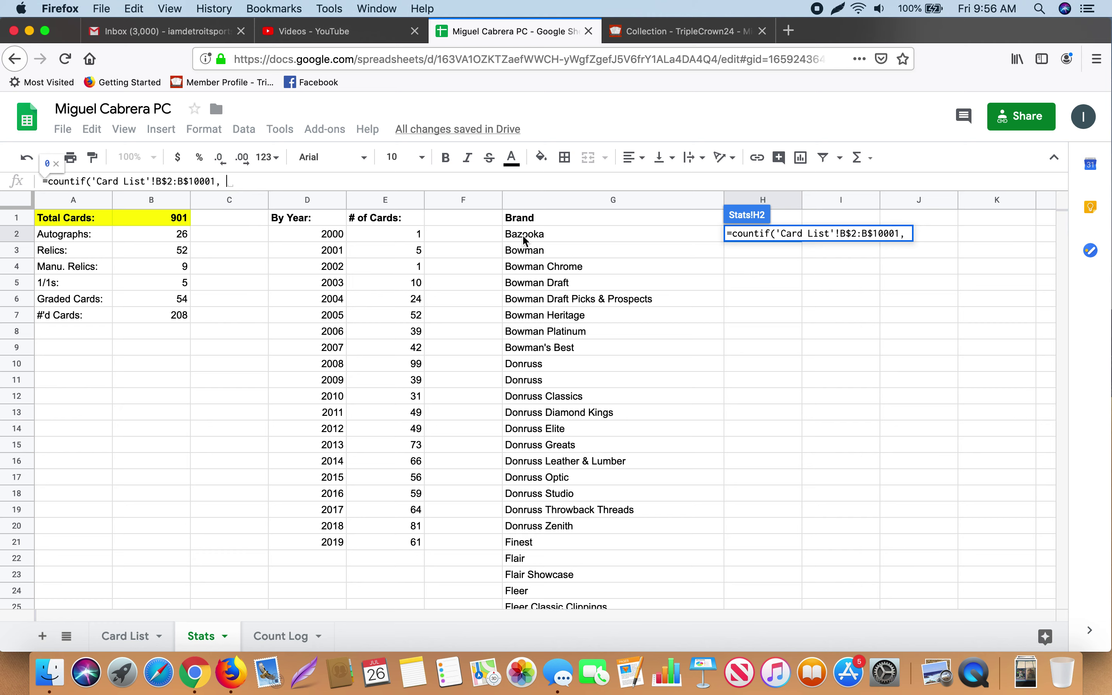
pyautogui.write('""')
pyautogui.click(618, 232)
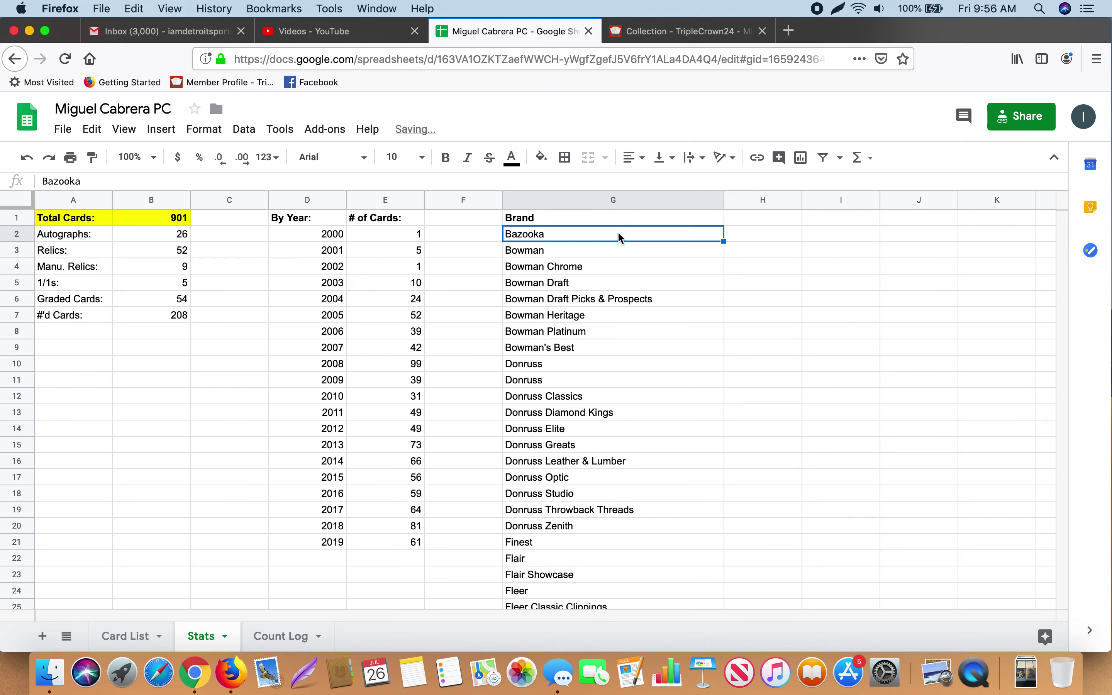
# Try entering brand text inside the quoted criterion of the COUNTIF formula in H2.
pyautogui.click(775, 237)
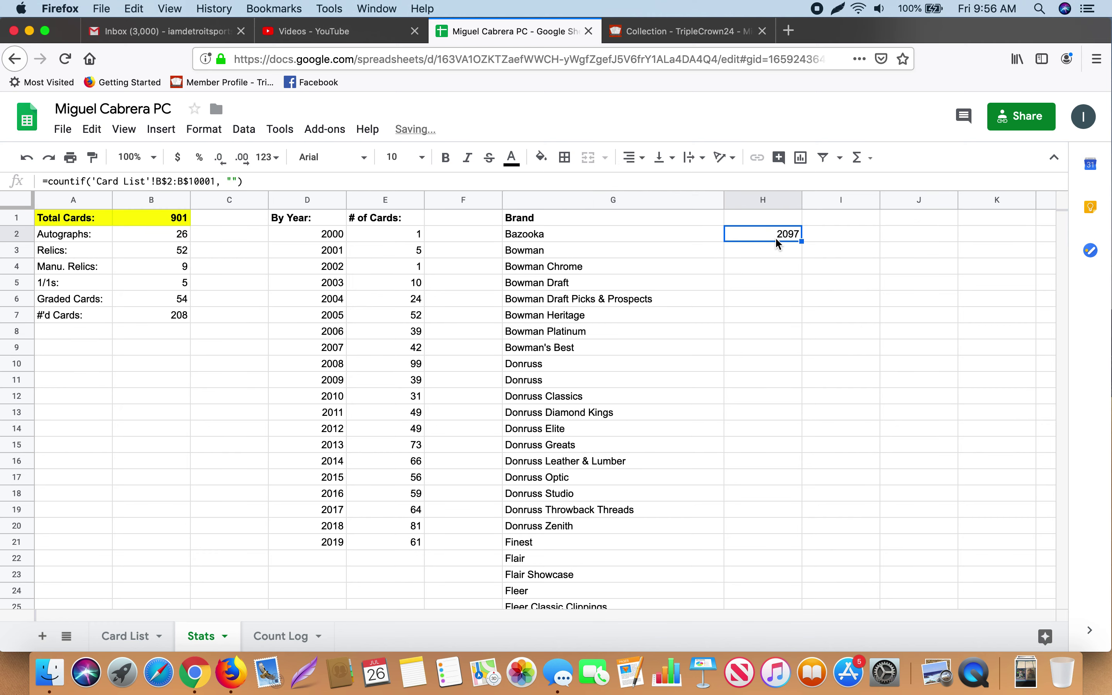
pyautogui.click(236, 181)
pyautogui.write('Ba')
pyautogui.press('BackSpace')
pyautogui.press('BackSpace')
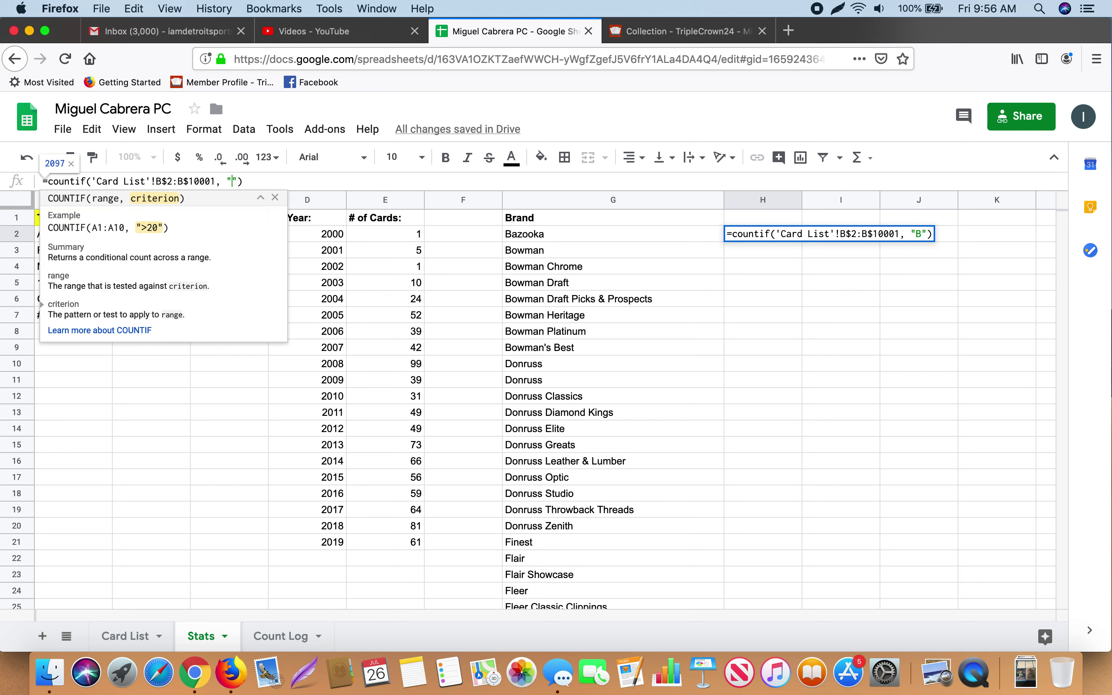
pyautogui.click(542, 235)
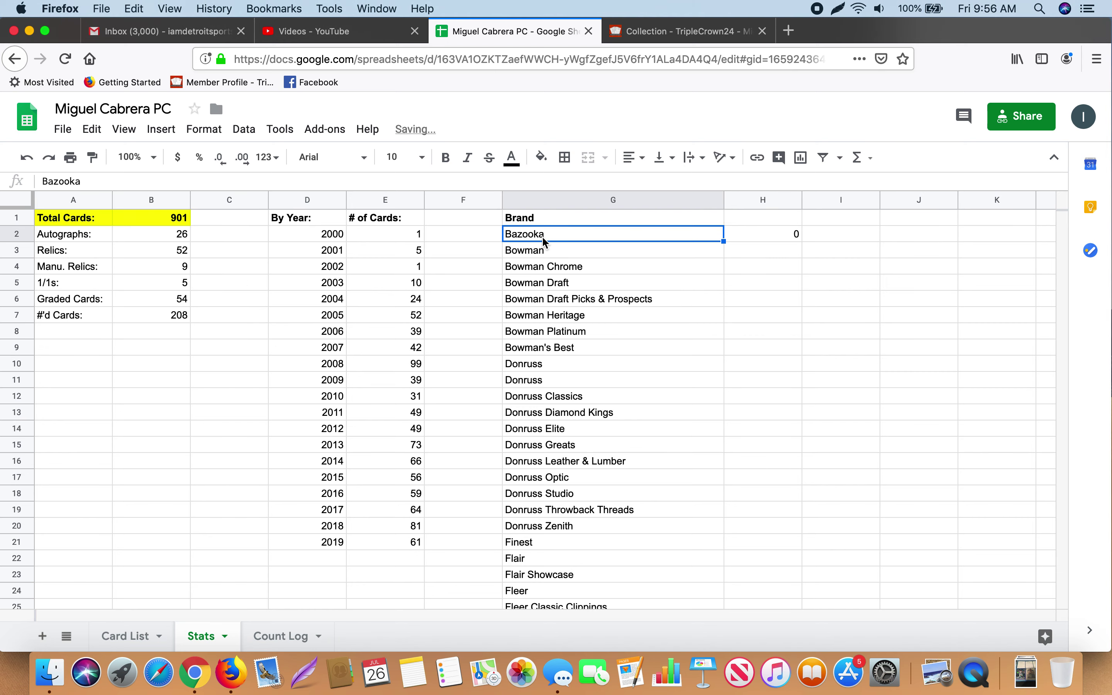
# Replace the quoted criterion in H2's COUNTIF formula with a reference to the brand cell G2.
pyautogui.click(750, 236)
pyautogui.click(246, 181)
pyautogui.press('BackSpace')
pyautogui.press('BackSpace')
pyautogui.press('BackSpace')
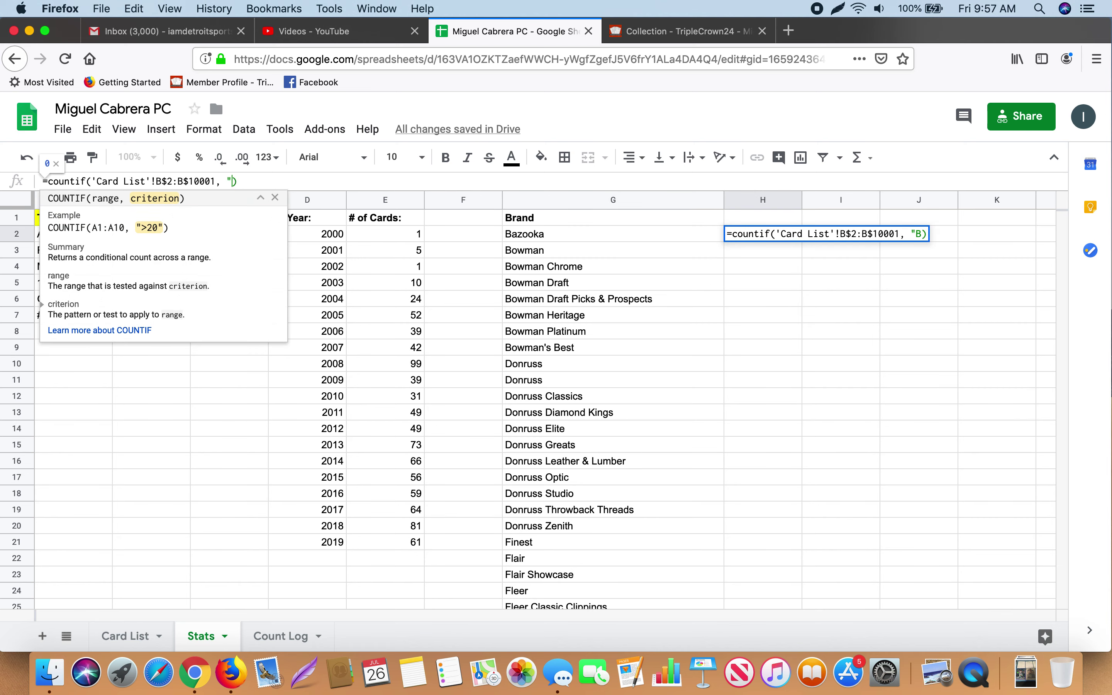
pyautogui.click(541, 230)
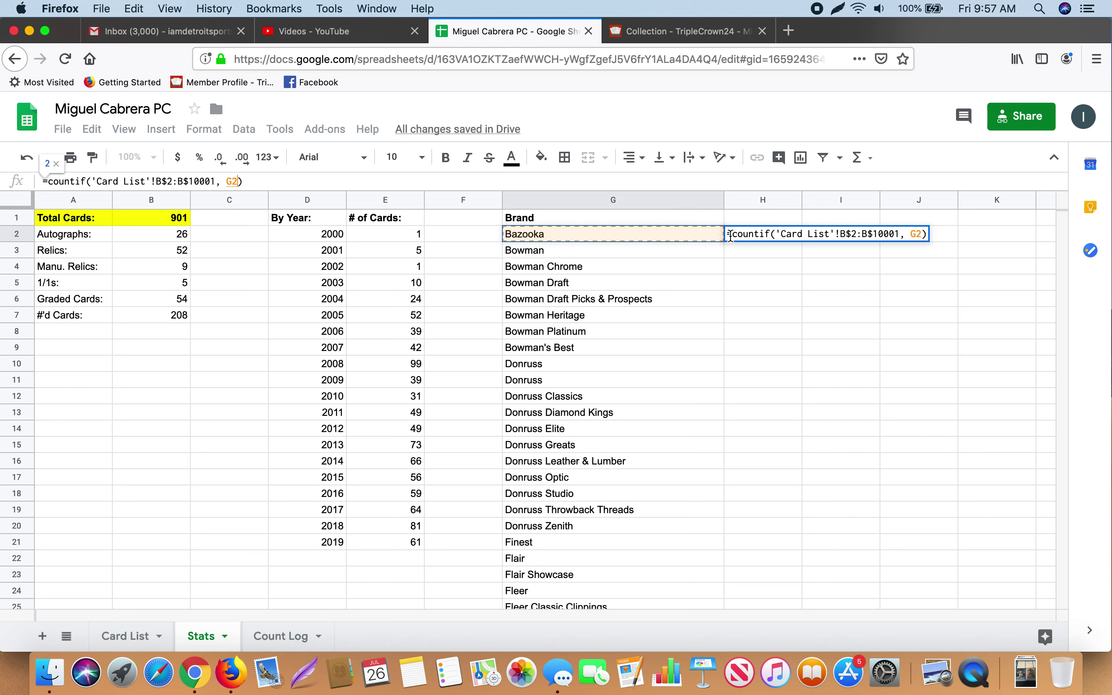
pyautogui.press('Return')
pyautogui.click(770, 235)
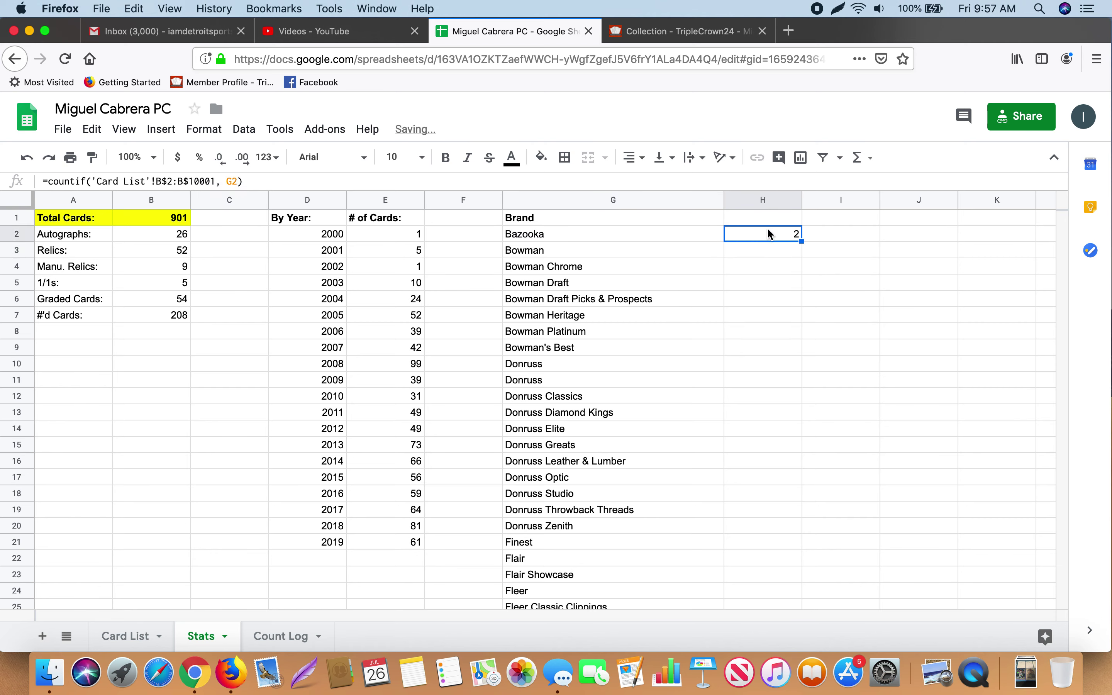
# Change the brand in G2 to Topps and check the count formula in H2 against it.
pyautogui.click(636, 232)
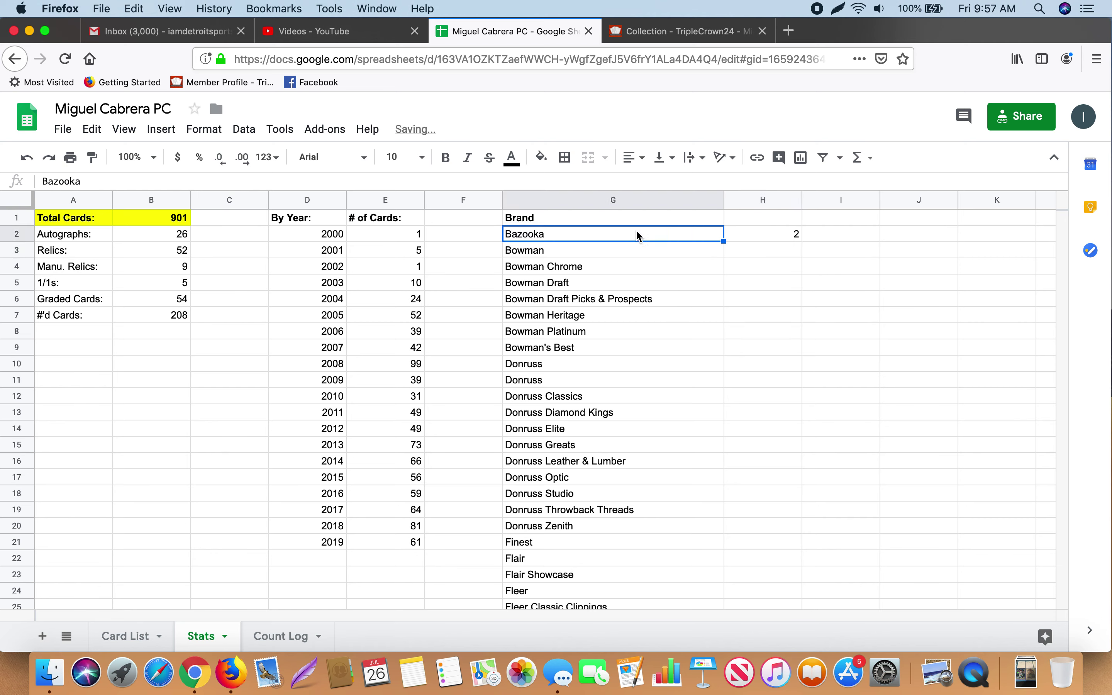
pyautogui.click(748, 237)
pyautogui.click(656, 238)
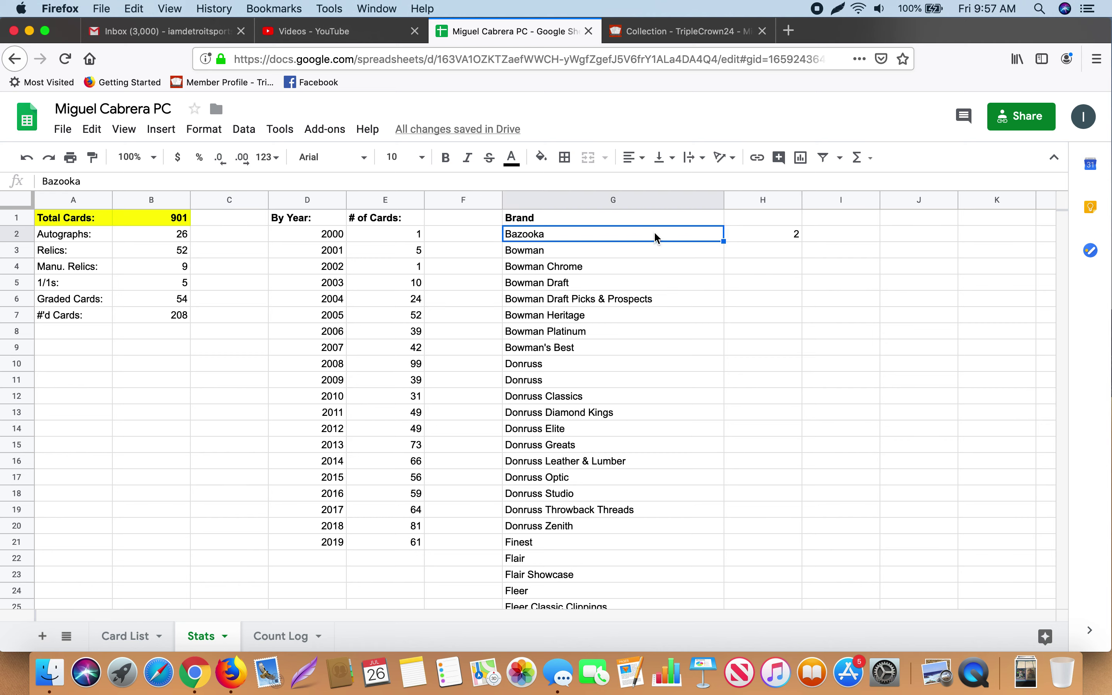
pyautogui.write('Topps')
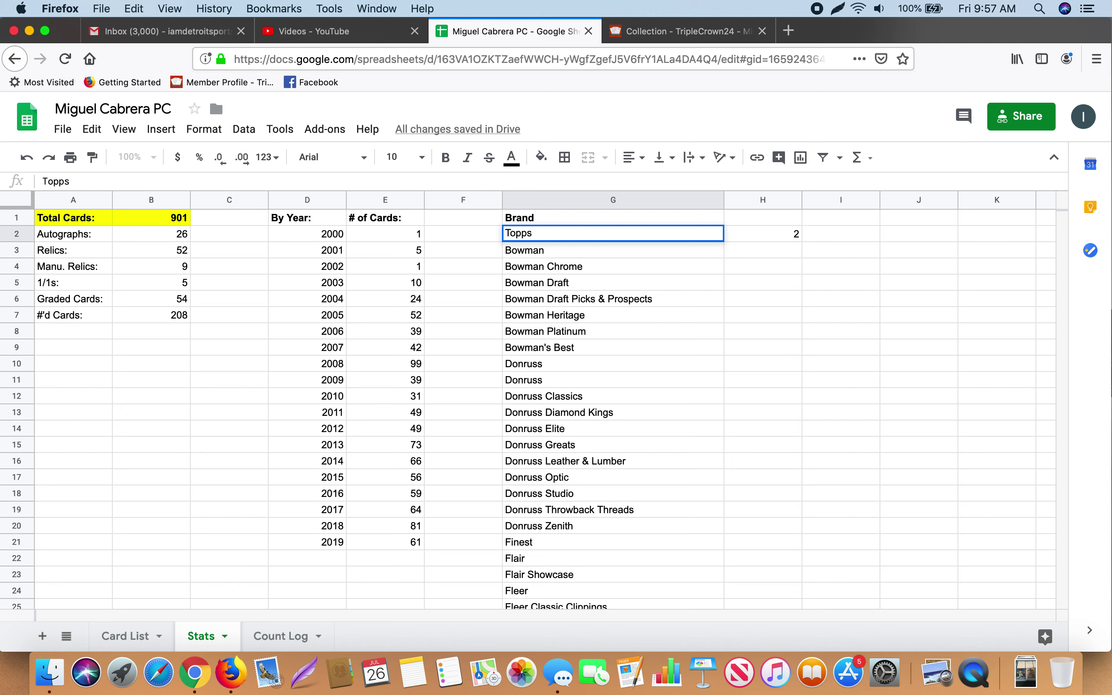
pyautogui.press('Return')
pyautogui.click(757, 237)
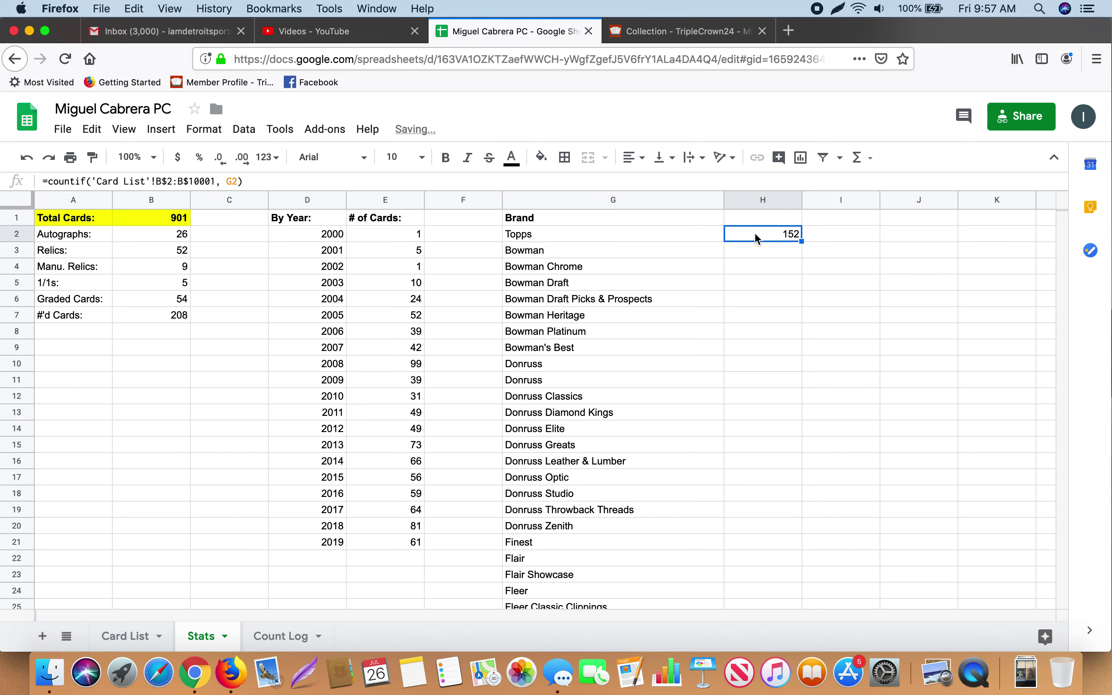
pyautogui.click(675, 238)
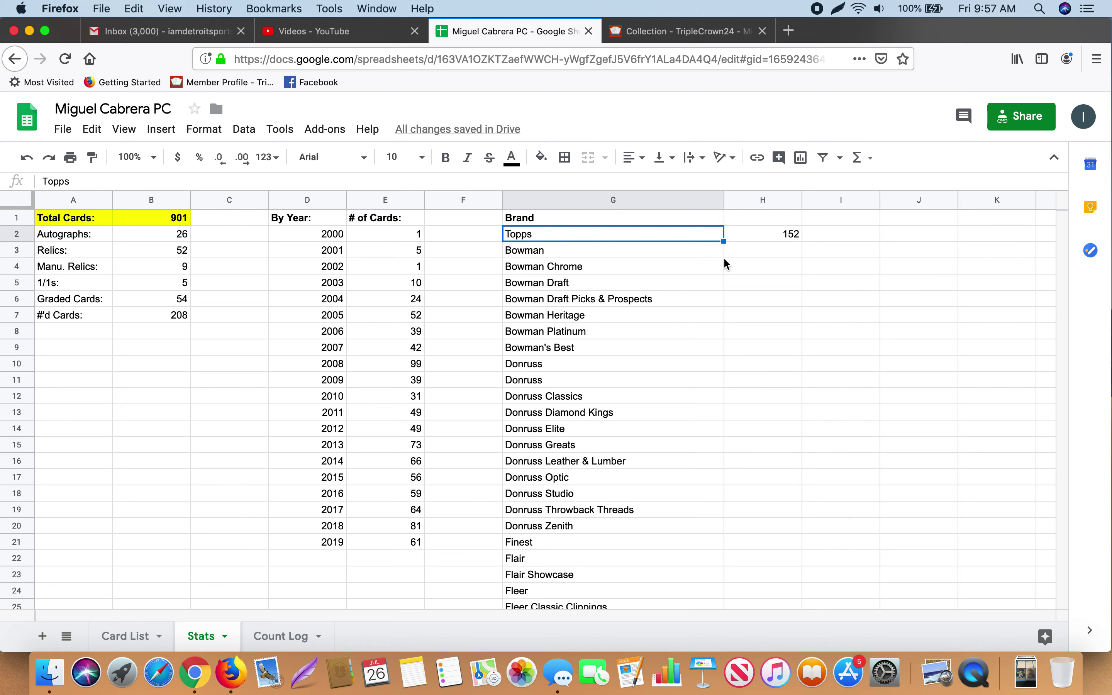
# Undo all the by-brand work in Stats, including the count formula, sorting, duplicate removal and pasted Brand column.
pyautogui.press('super+z')
pyautogui.press('super+z')
pyautogui.press('super+z')
pyautogui.press('super+z')
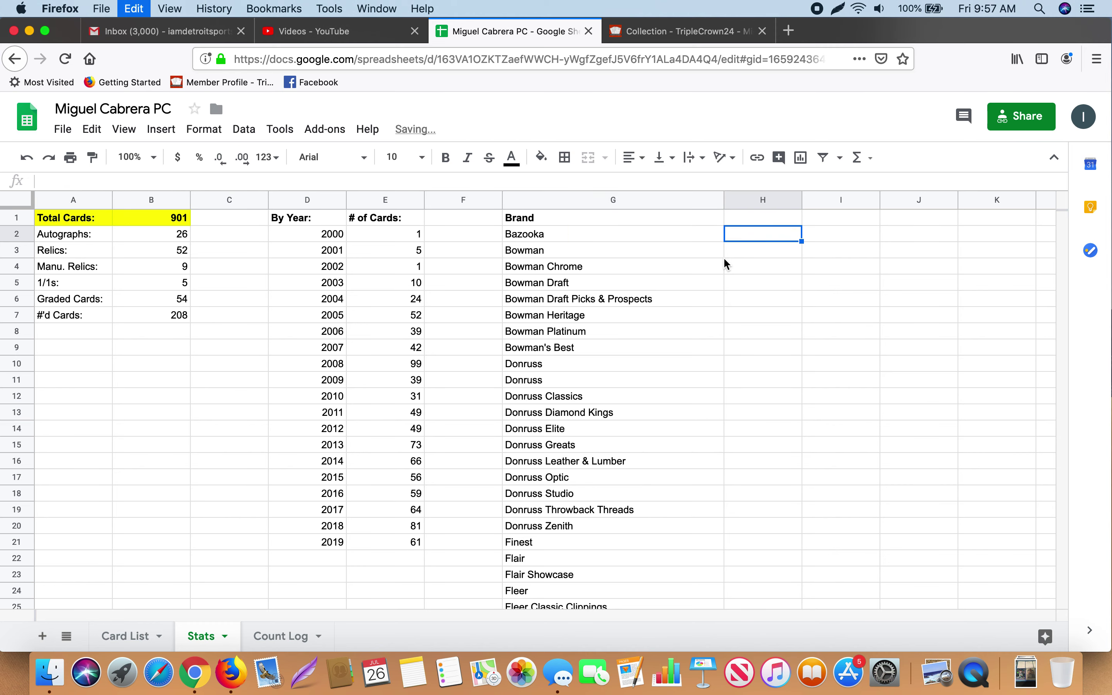
pyautogui.press('super+z')
pyautogui.press('super+z')
pyautogui.press('super+z')
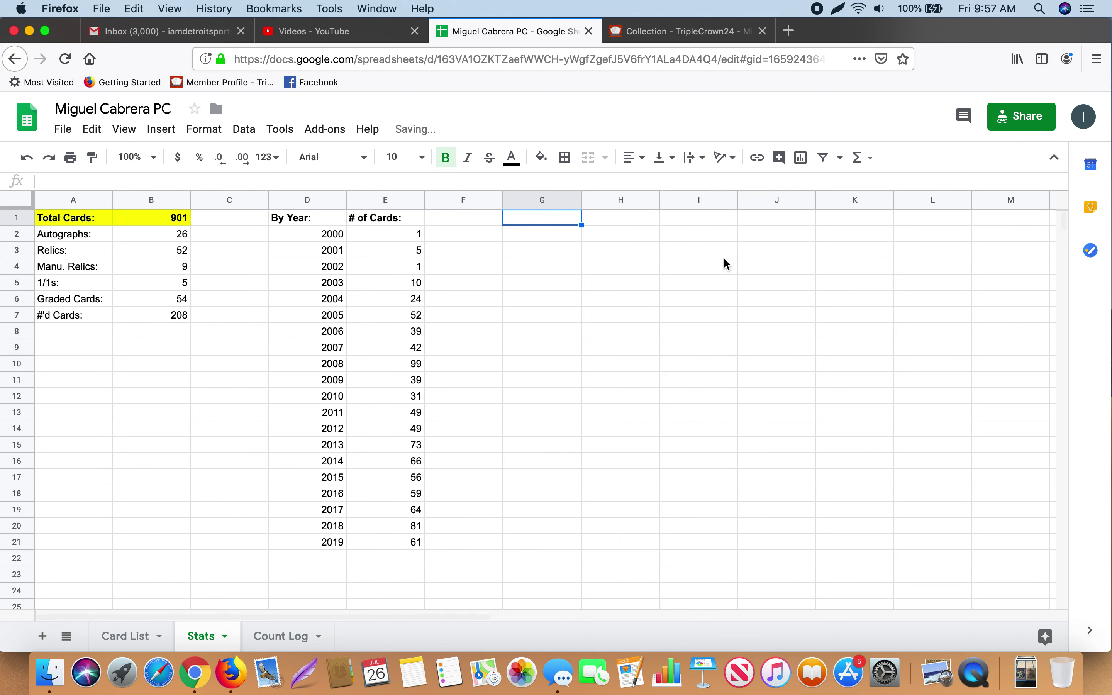
# Return to the Card List sheet and select the Card Name header in C1.
pyautogui.click(109, 648)
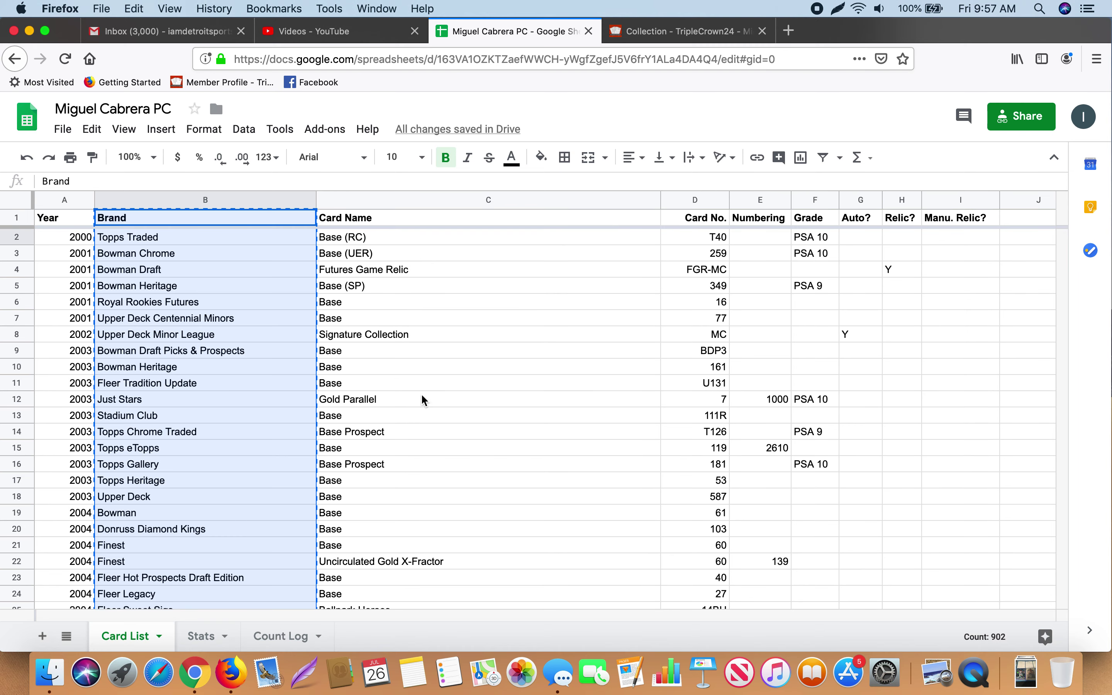
pyautogui.click(468, 382)
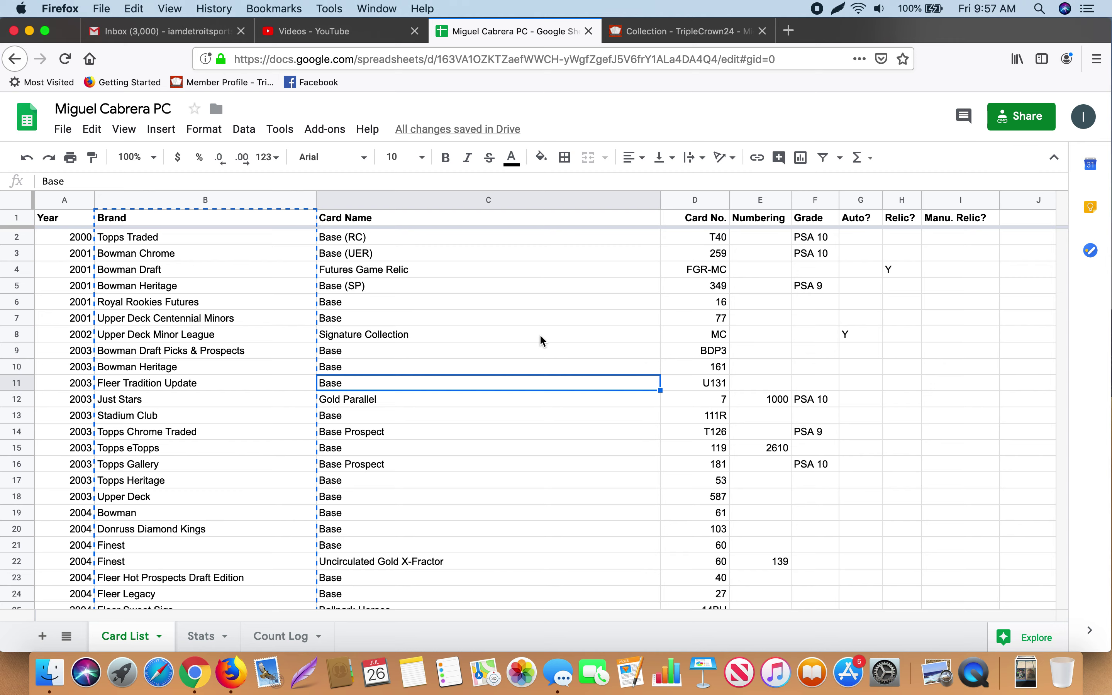
pyautogui.click(457, 221)
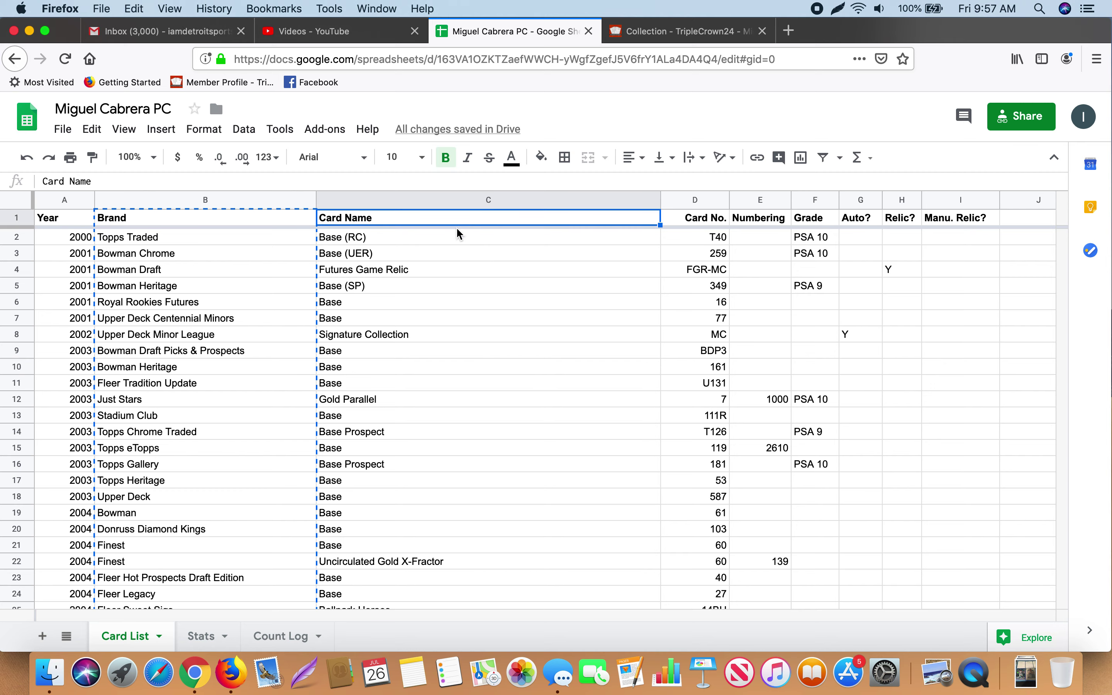
# Look through the Card Name column of the Card List for names that mention teammates or refractors.
pyautogui.scroll(-15, 498, 344)
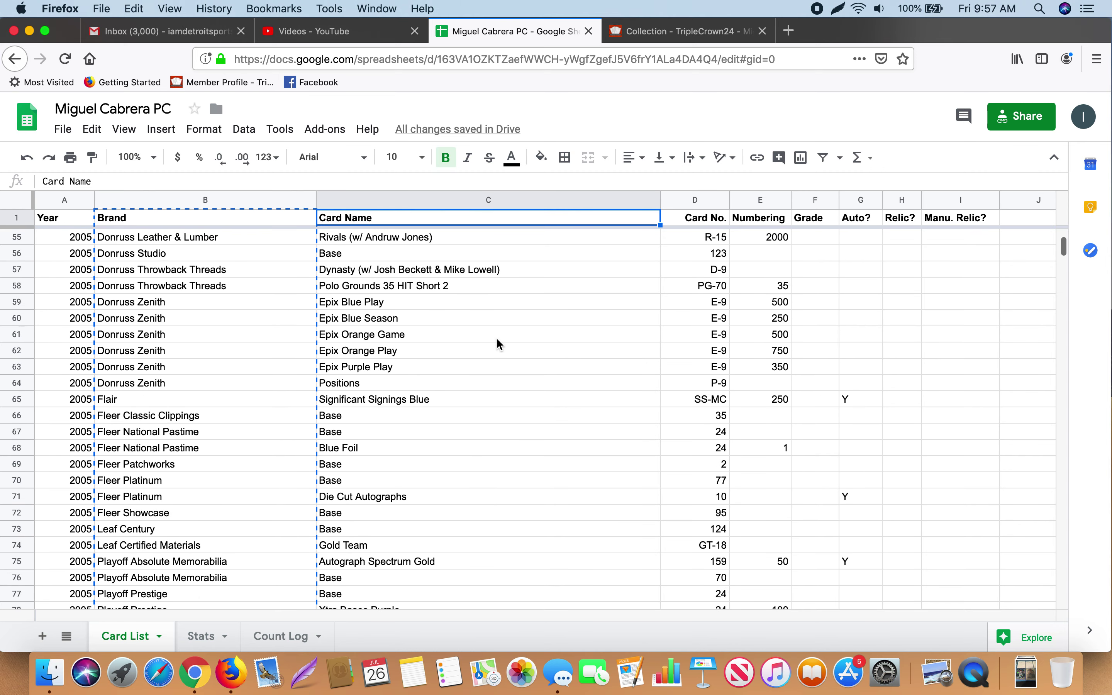
pyautogui.scroll(-20, 498, 344)
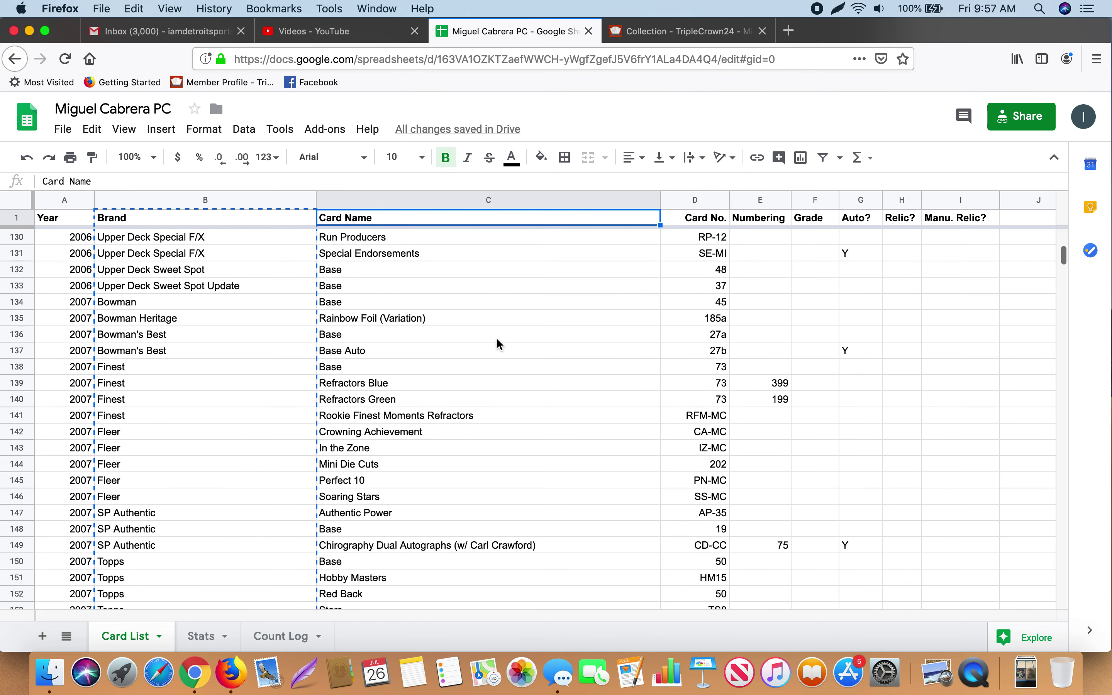
pyautogui.scroll(7, 498, 343)
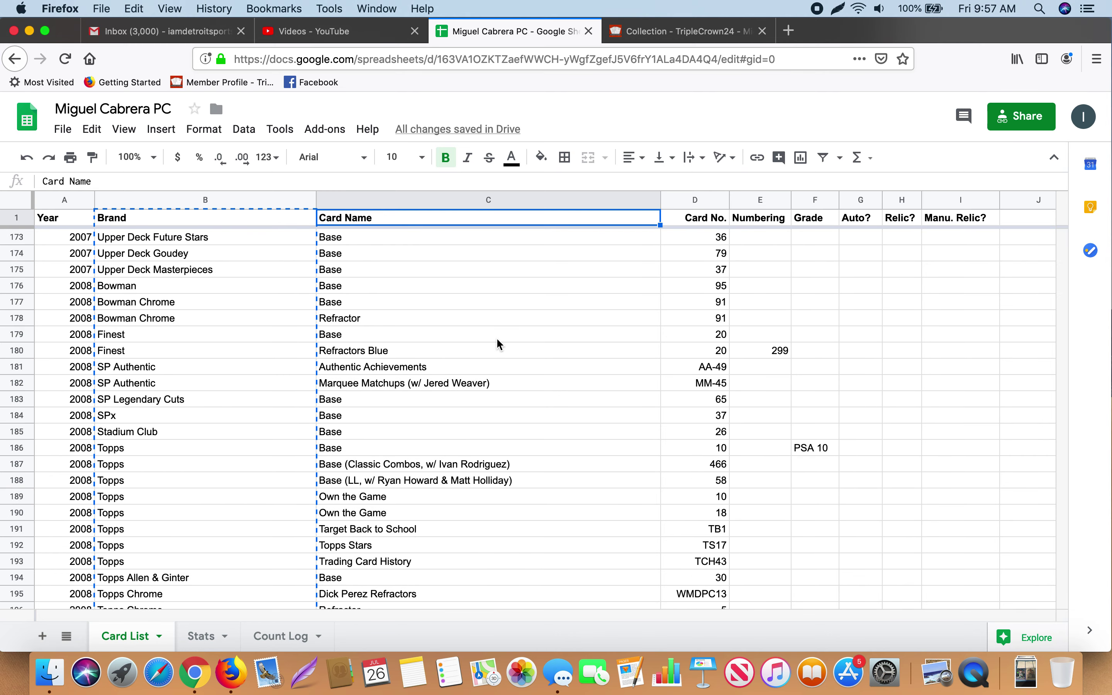
pyautogui.scroll(-20, 497, 344)
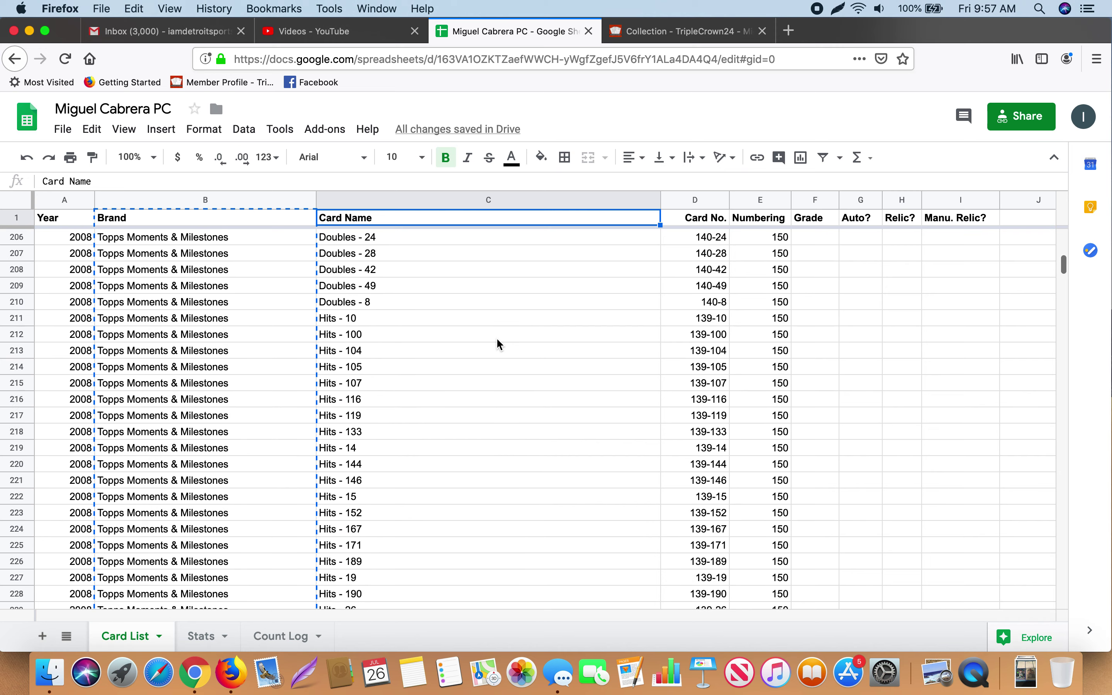
pyautogui.scroll(-18, 498, 342)
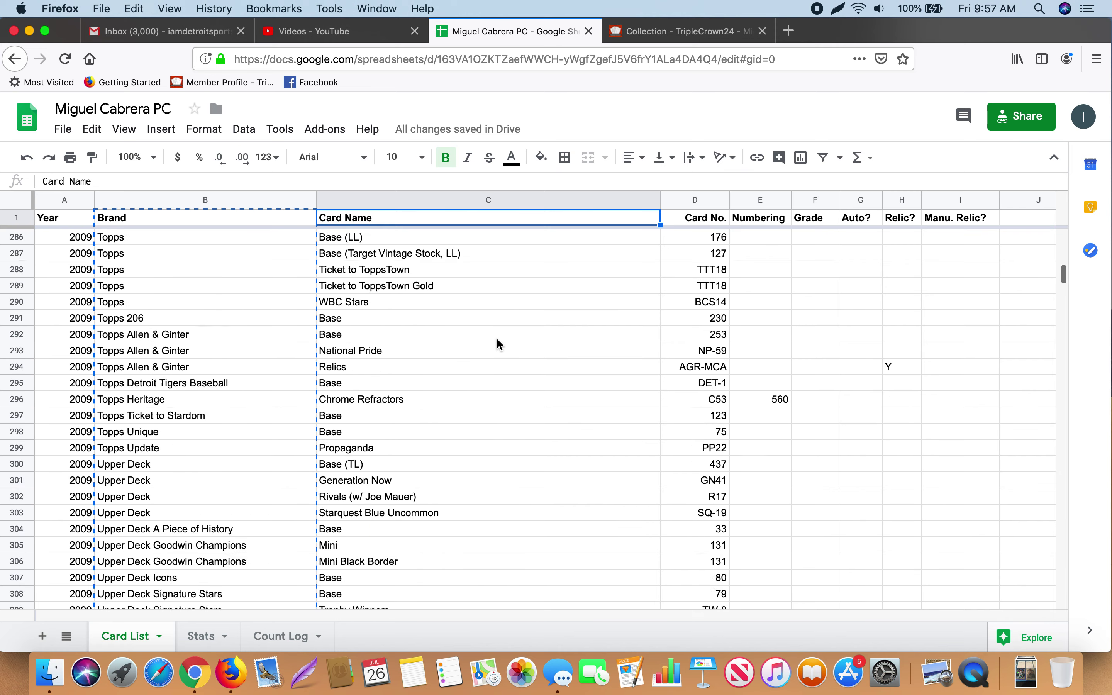
pyautogui.scroll(-3, 498, 342)
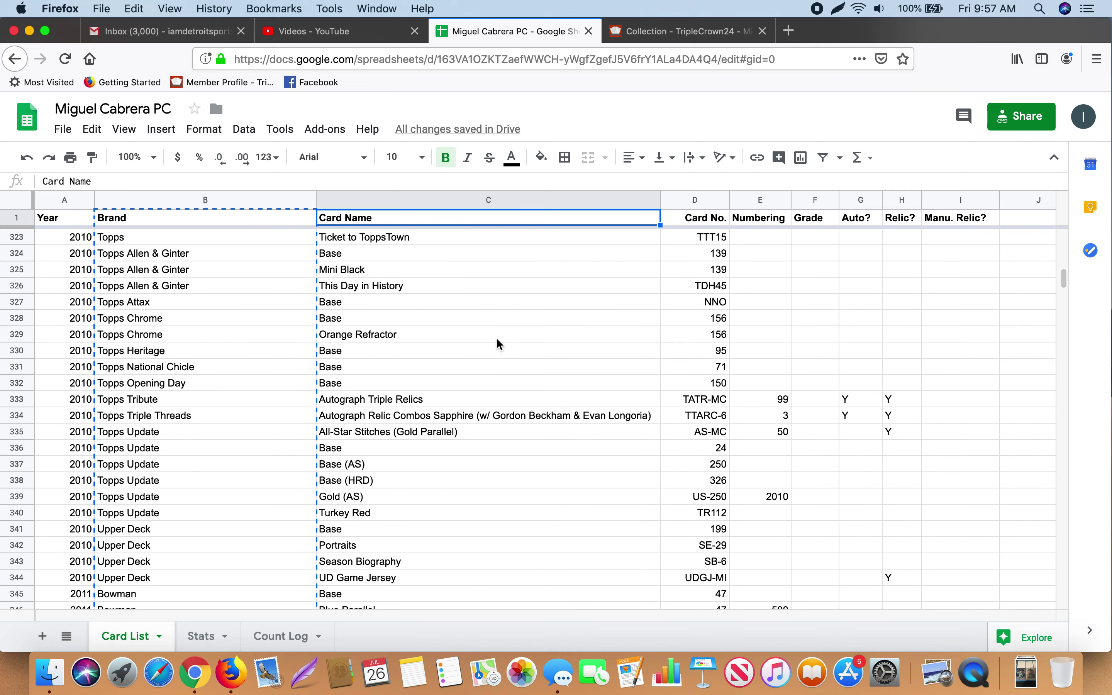
pyautogui.scroll(18, 497, 343)
pyautogui.scroll(20, 498, 344)
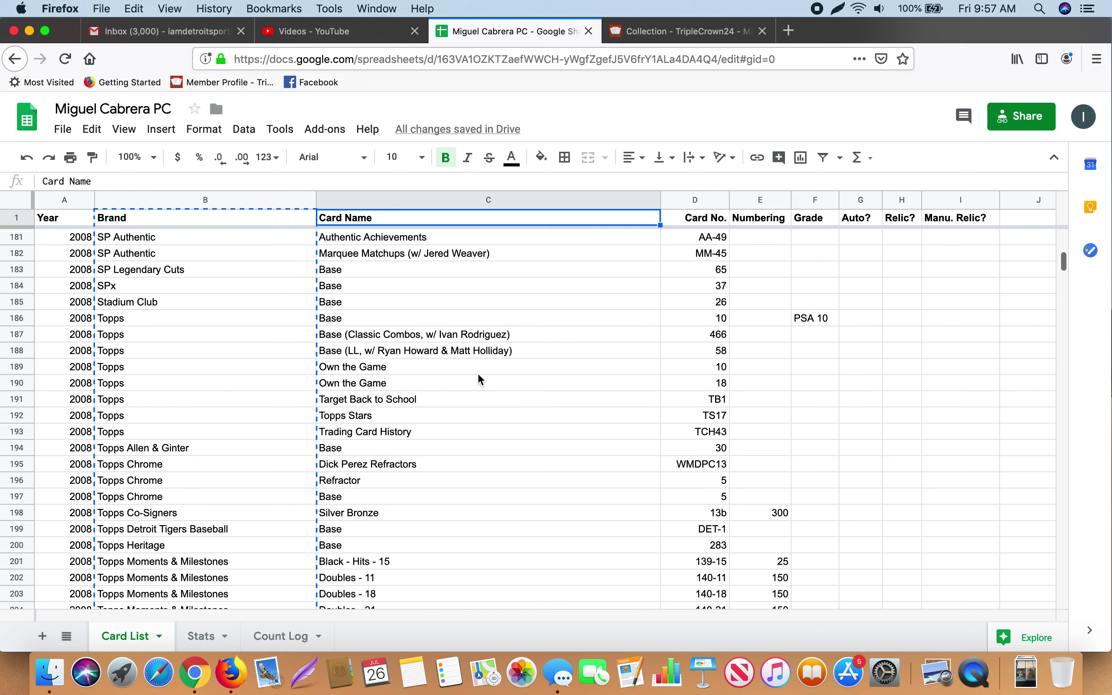
# On the Stats sheet, enter the header "Name:" in G1 and "Mike Trout" in G2.
pyautogui.click(196, 639)
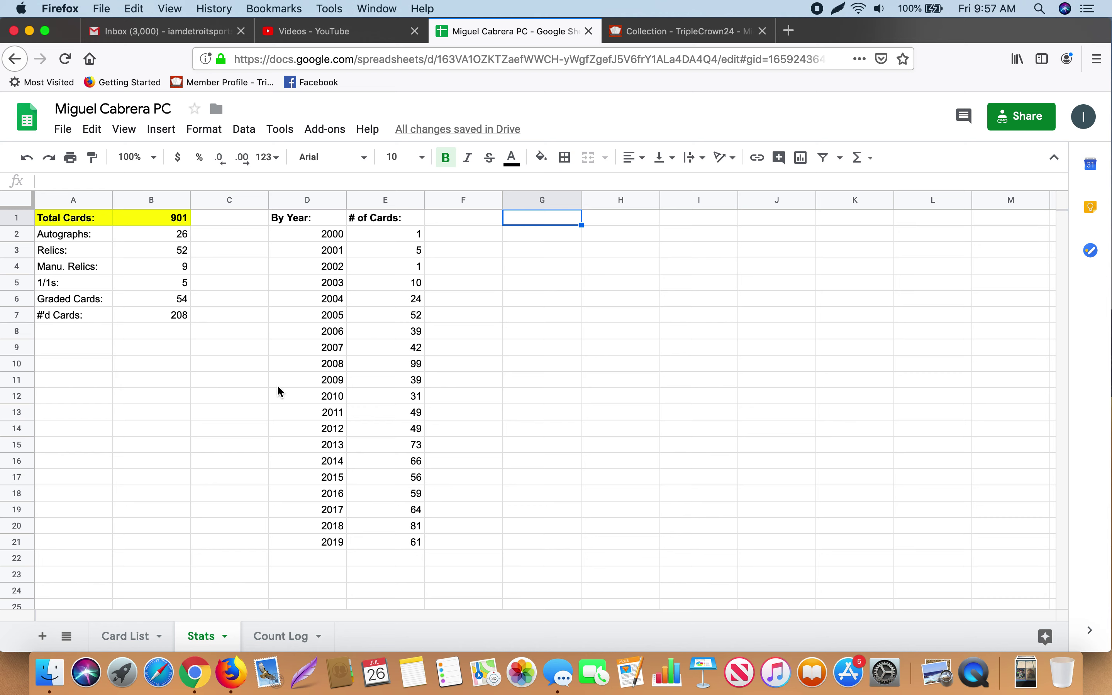
pyautogui.write('Name:')
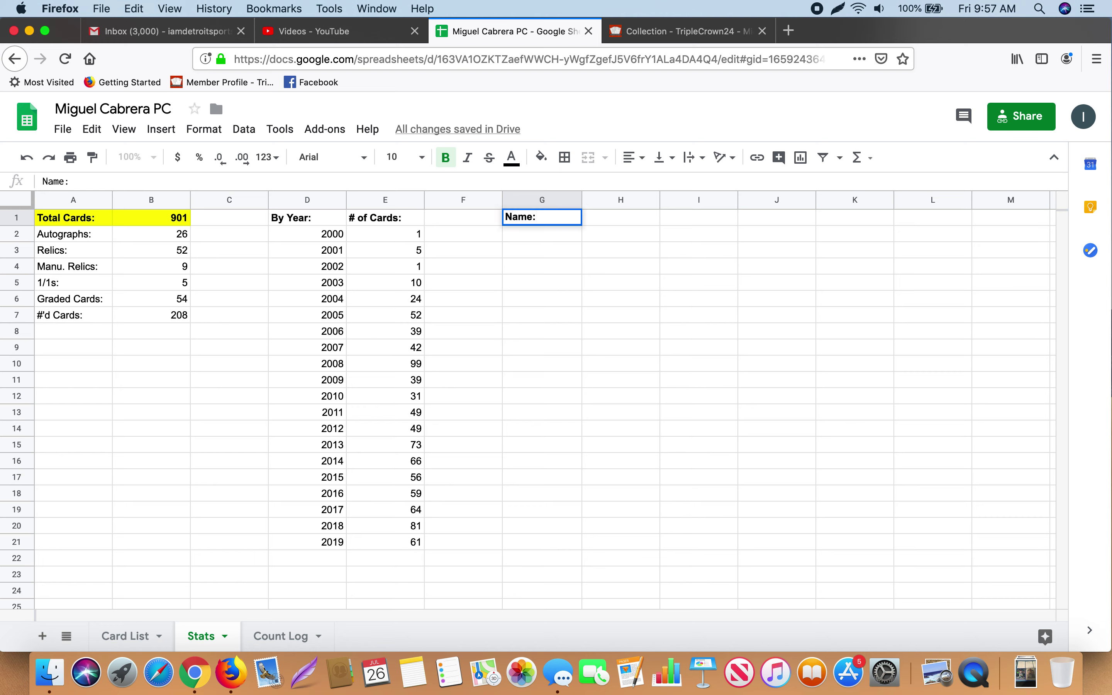
pyautogui.press('Return')
pyautogui.write('Mike Trout')
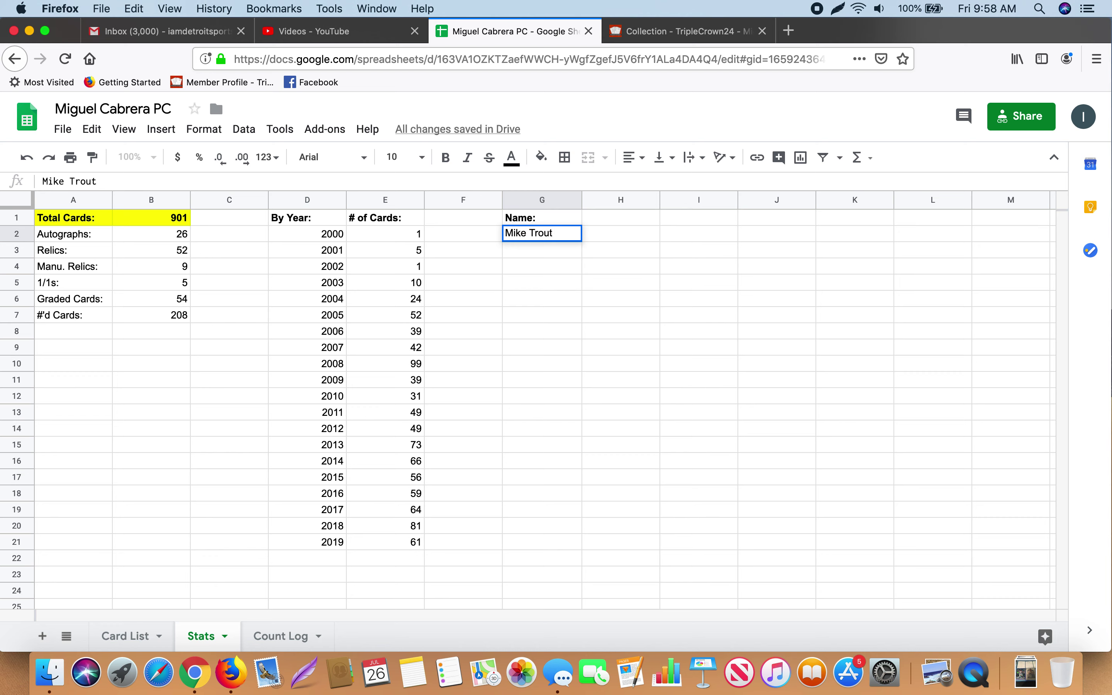
pyautogui.press('Tab')
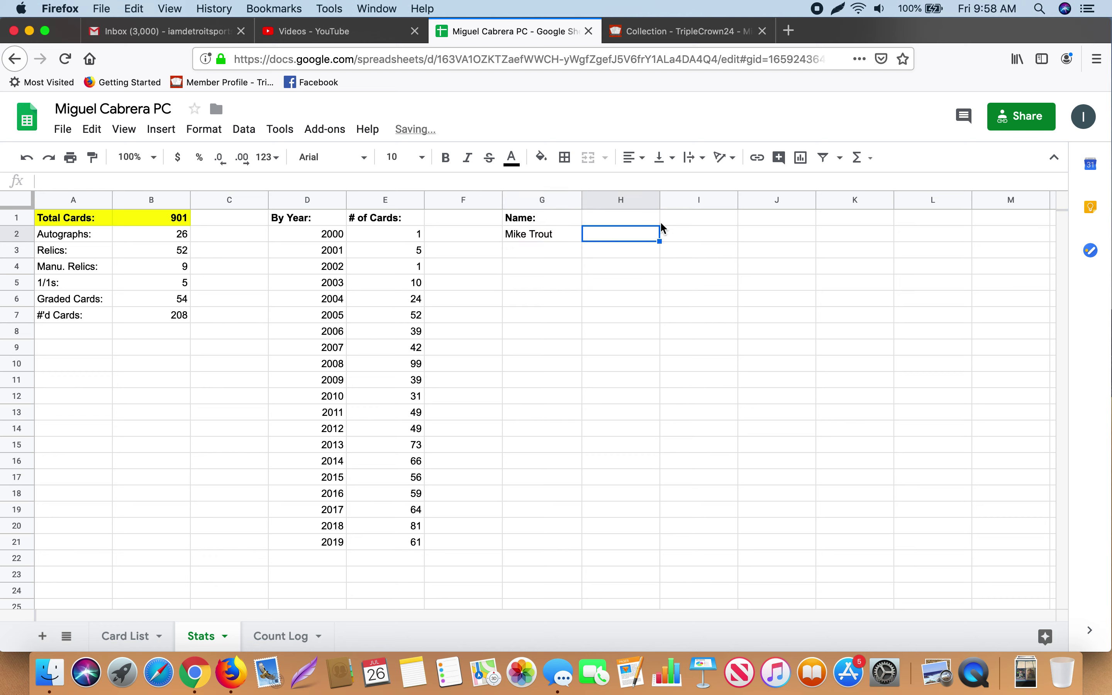
# Start a COUNTIF formula in H2 with the Card List range C2:C10001.
pyautogui.click(582, 182)
pyautogui.write('=countif(')
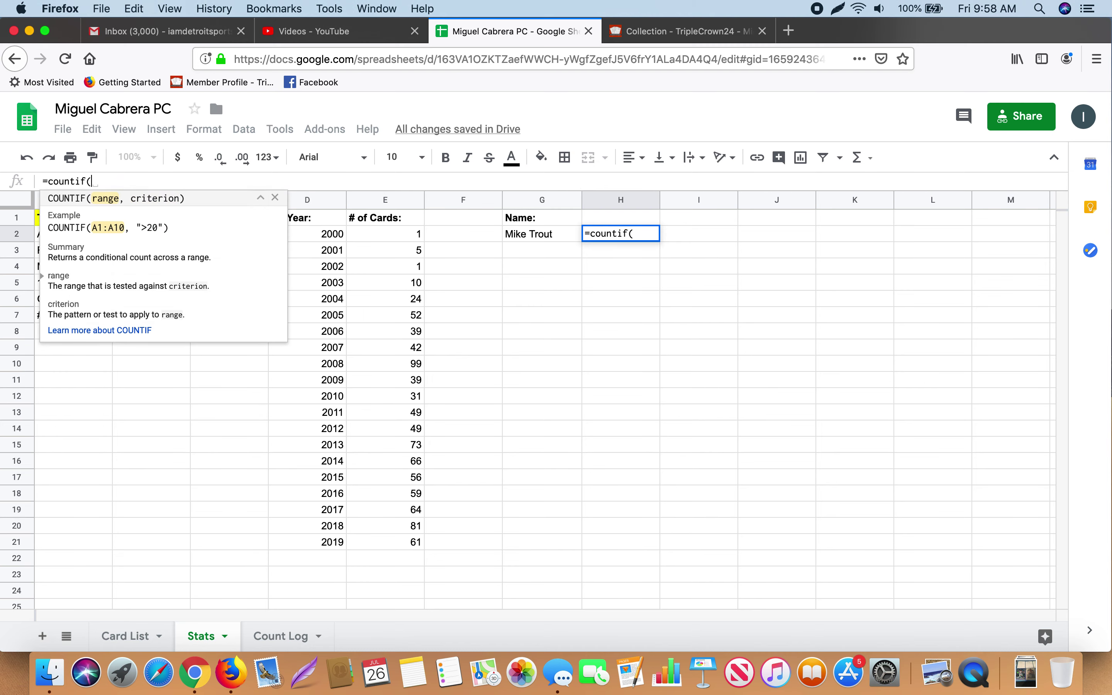
pyautogui.click(129, 640)
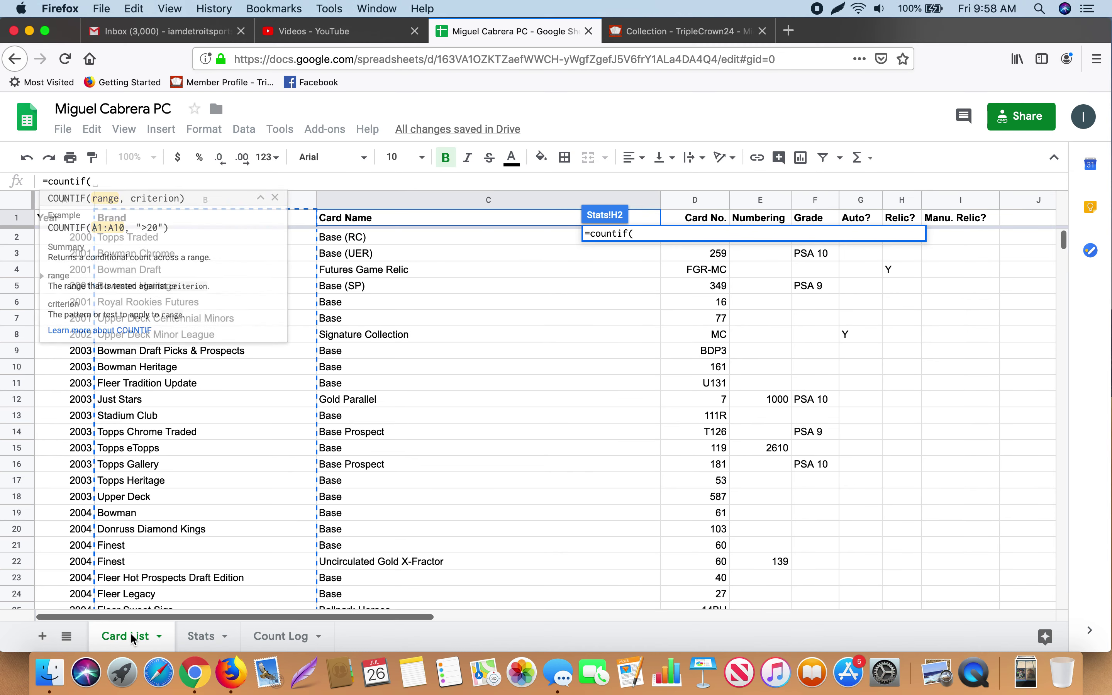
pyautogui.click(391, 236)
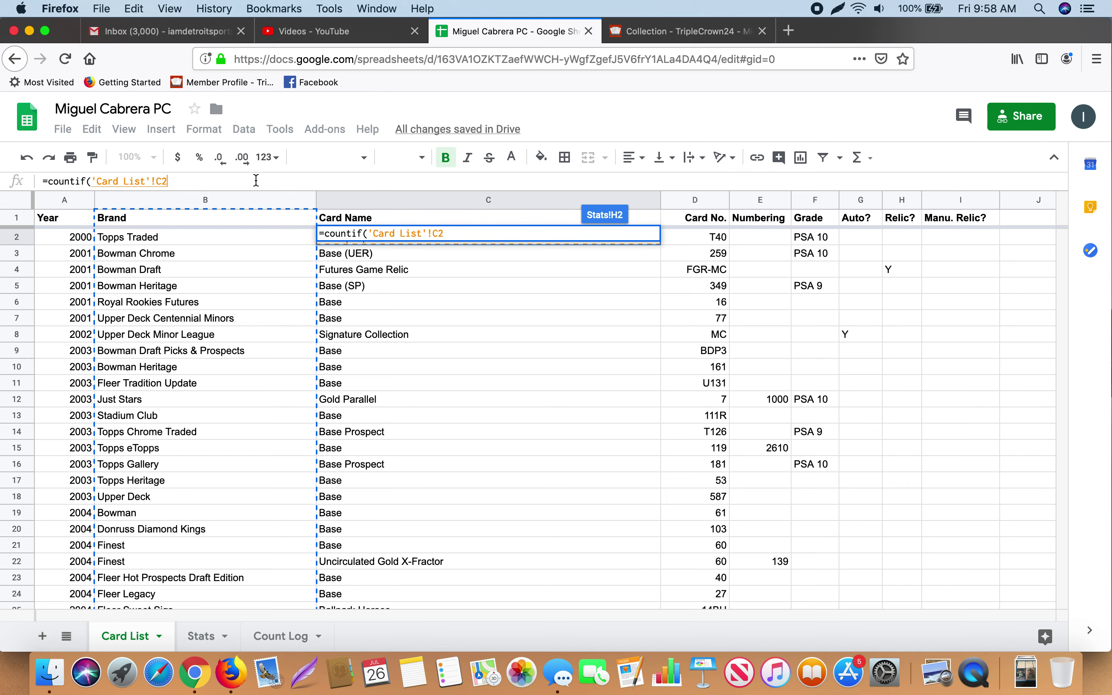
pyautogui.write(':C10001')
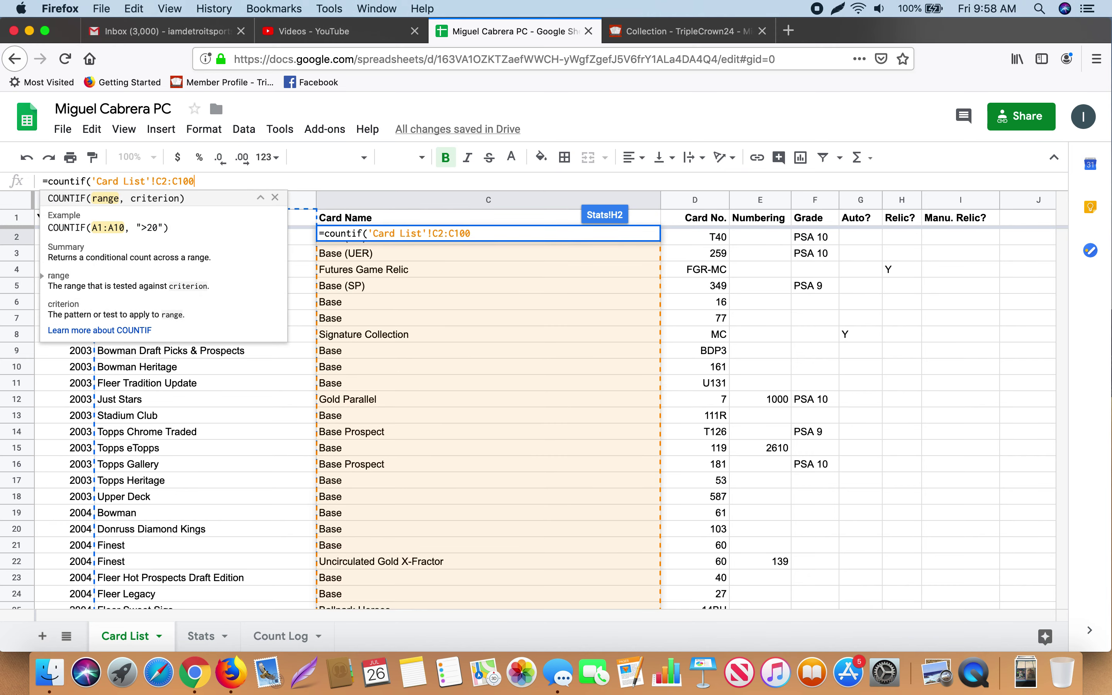
# Lock the range rows as C$2:C$10001 and complete H2's COUNTIF with the criterion "Mike Trout".
pyautogui.click(168, 181)
pyautogui.click(179, 181)
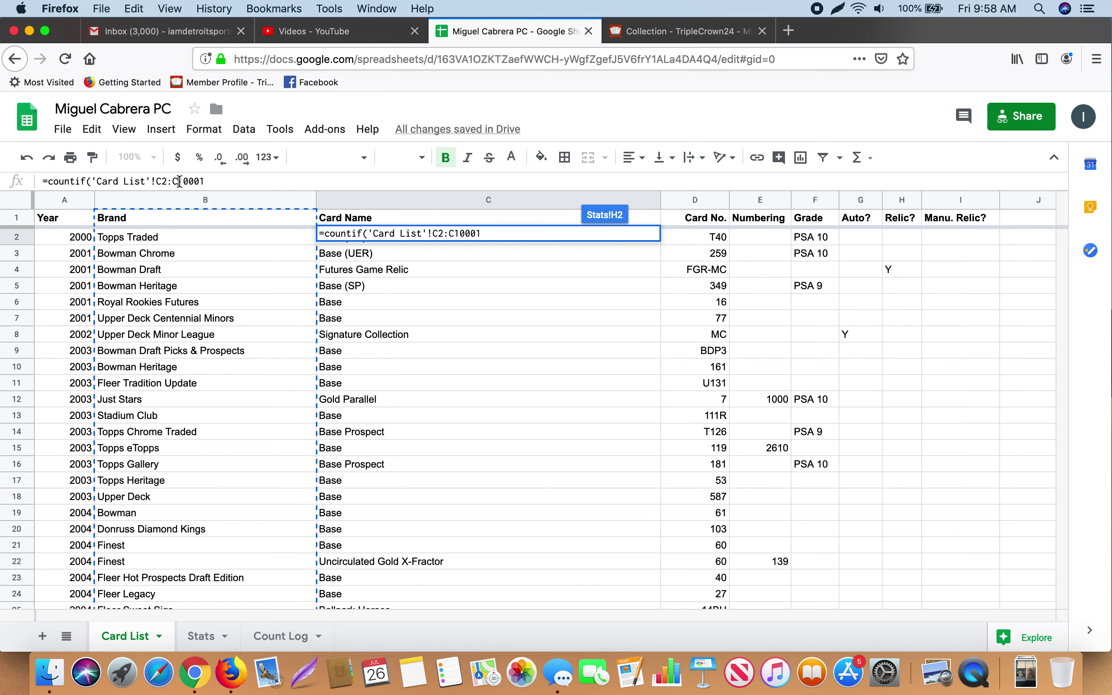
pyautogui.write('$')
pyautogui.click(164, 181)
pyautogui.write('$10001,')
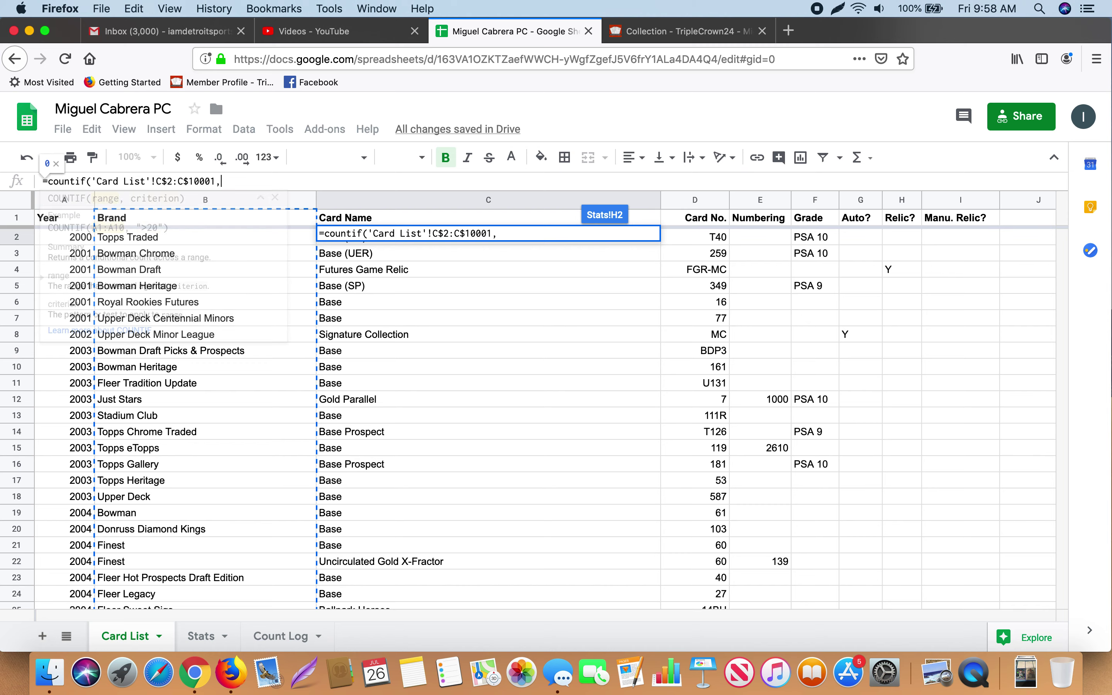
pyautogui.write(' "Mike Trout")')
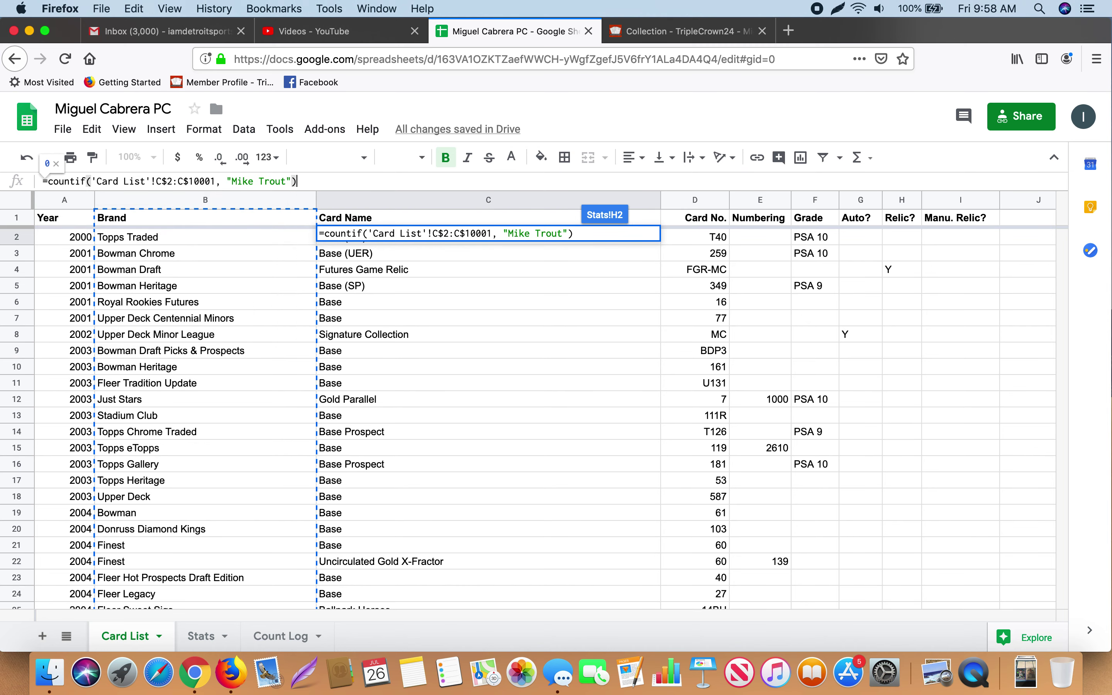
pyautogui.press('Return')
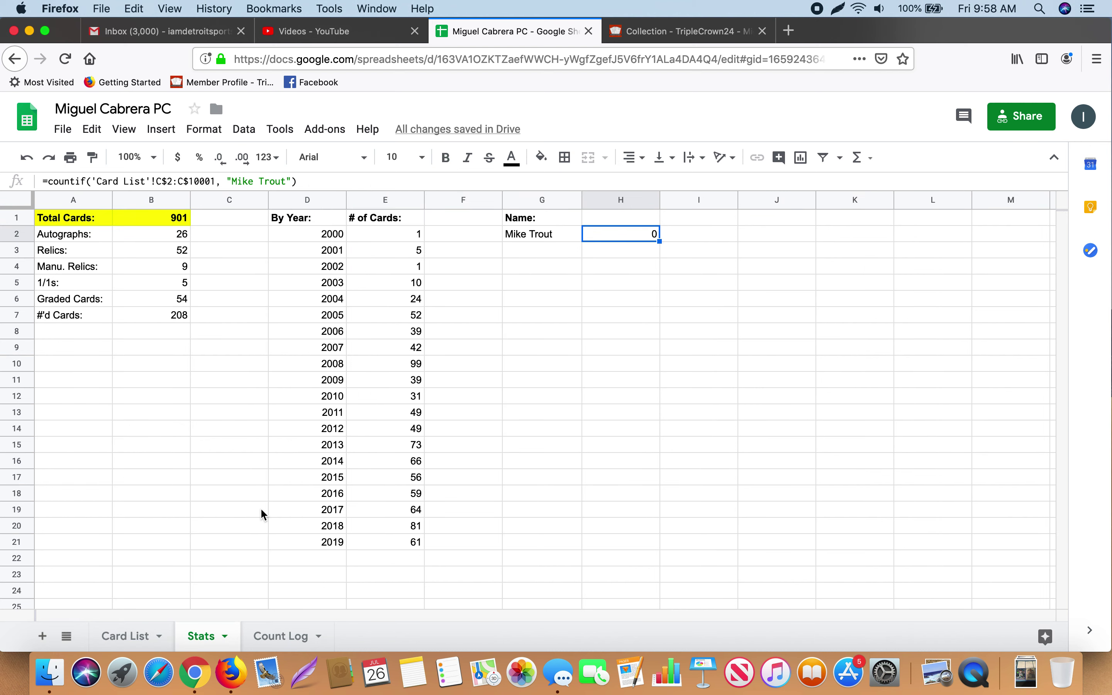
# Examine how entries in the Card List's Card Name column are worded, to see why an exact name match falls short.
pyautogui.click(120, 636)
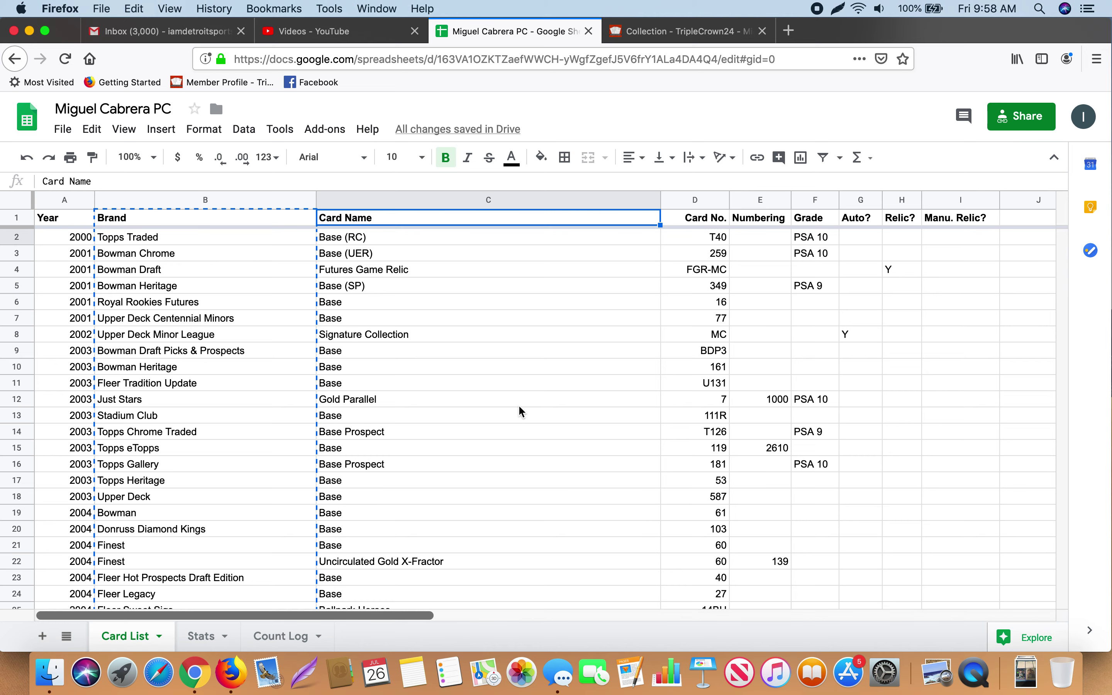
pyautogui.scroll(-5, 518, 404)
pyautogui.scroll(5, 518, 404)
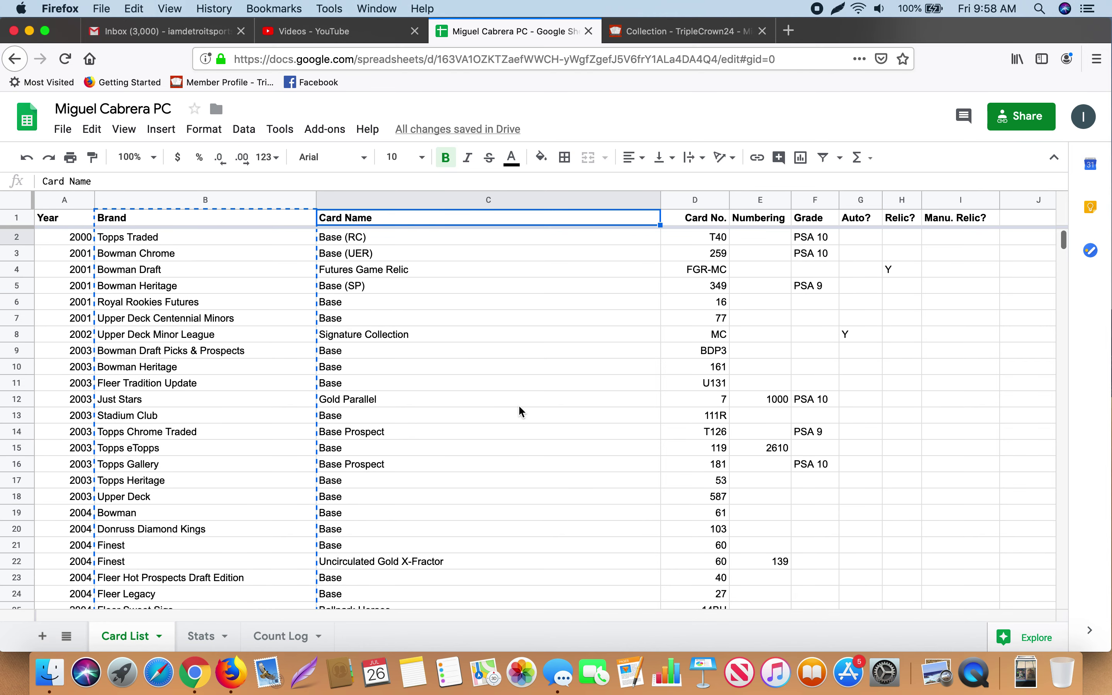
pyautogui.click(483, 285)
pyautogui.click(458, 269)
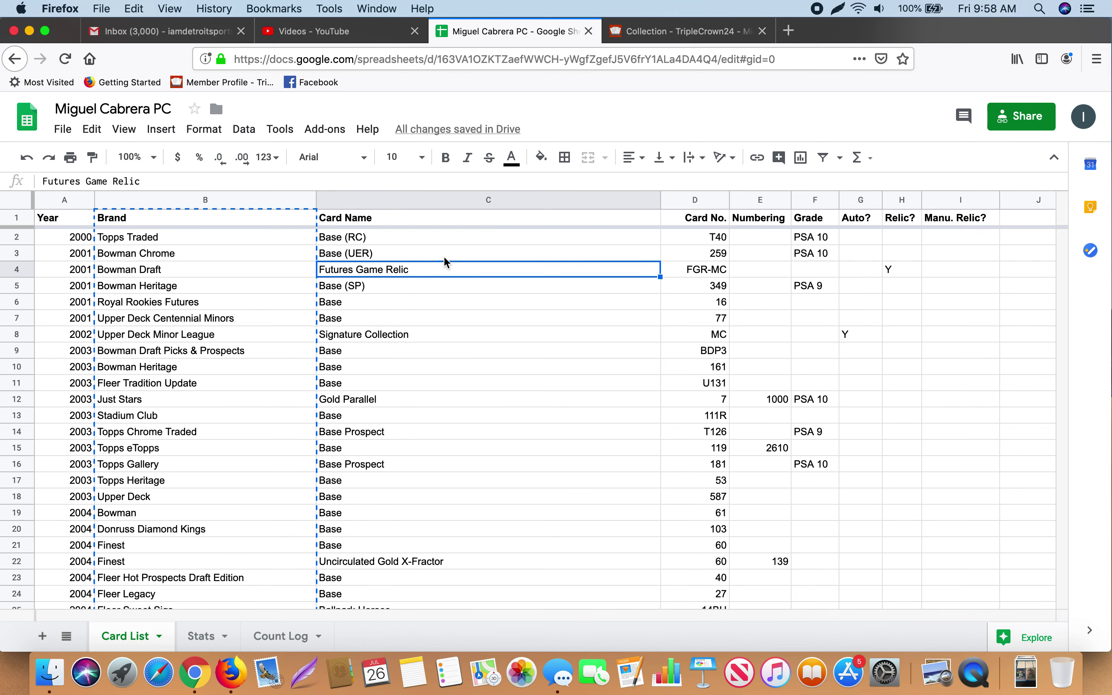
pyautogui.click(432, 239)
pyautogui.click(466, 453)
pyautogui.scroll(-8, 467, 452)
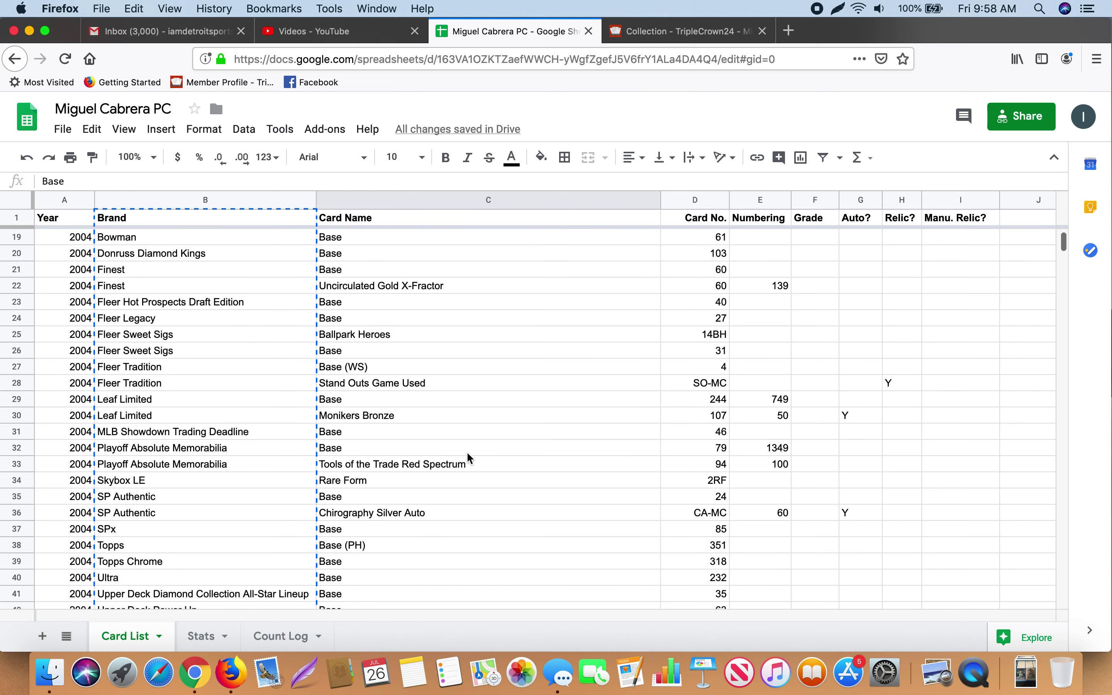
pyautogui.scroll(8, 467, 452)
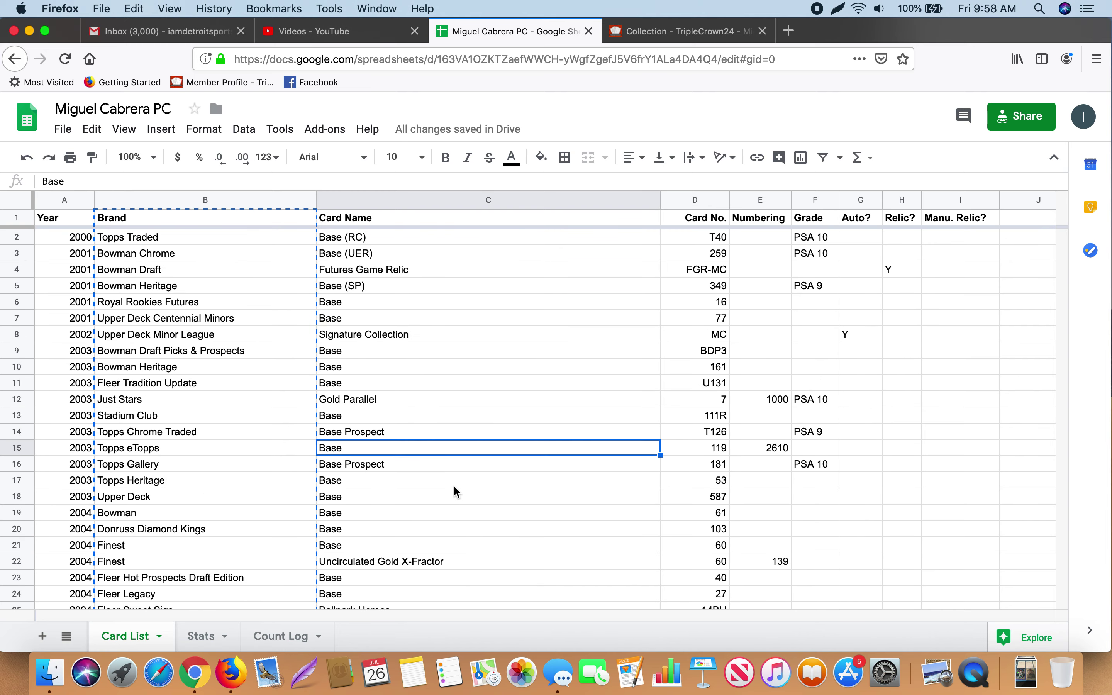
pyautogui.scroll(-20, 454, 487)
pyautogui.scroll(10, 454, 487)
pyautogui.scroll(5, 454, 485)
# Back on Stats, add asterisk wildcards around the name in H2's COUNTIF criterion, making it "*Mike Trout*".
pyautogui.click(196, 638)
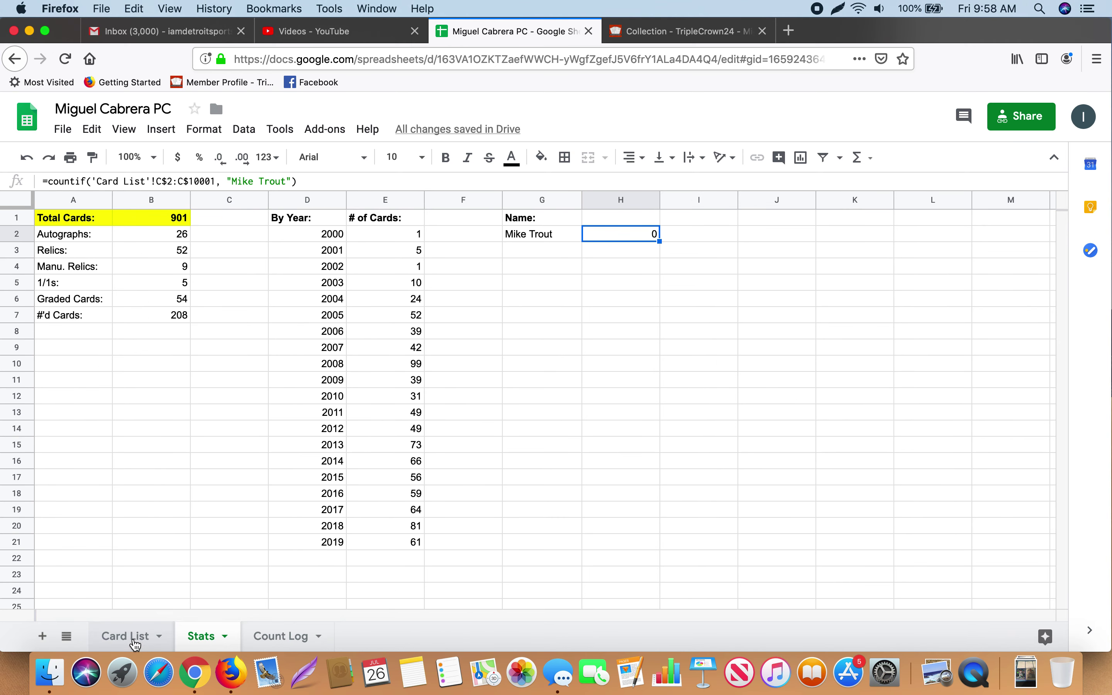
pyautogui.click(232, 181)
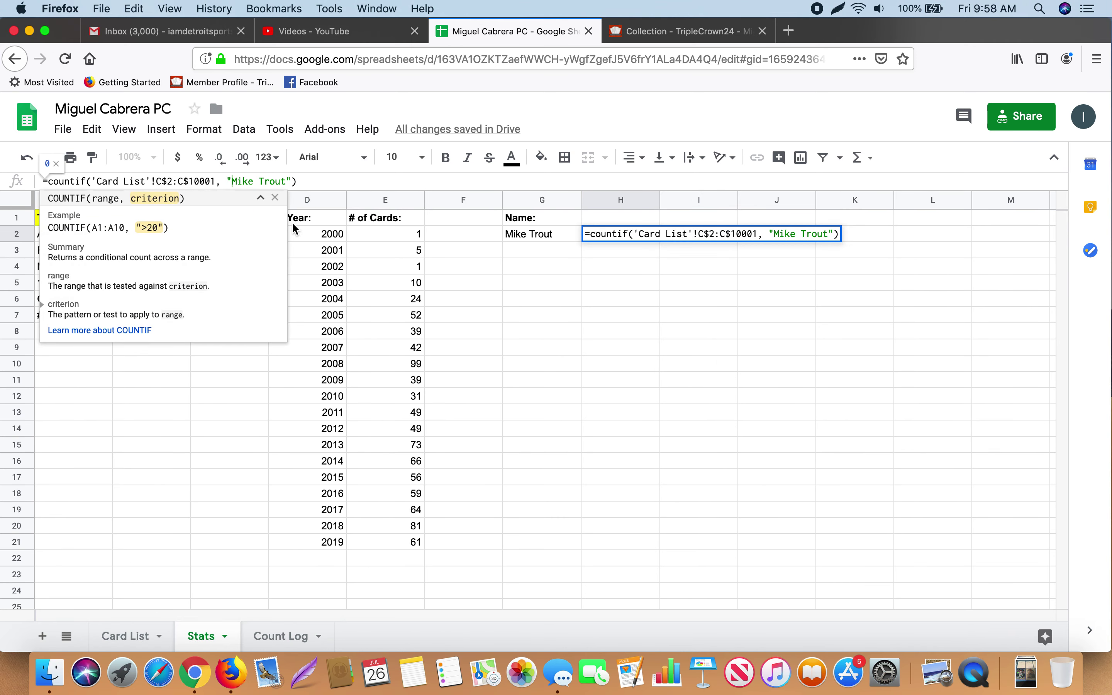
pyautogui.write('*')
pyautogui.click(297, 181)
pyautogui.write('*')
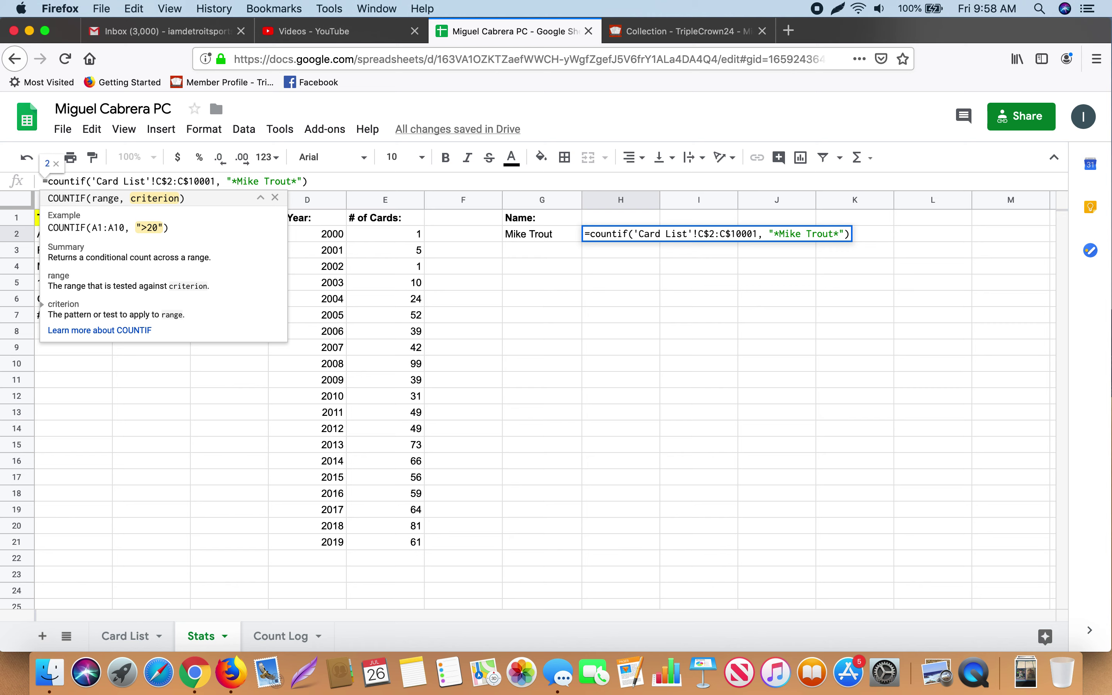
pyautogui.press('Return')
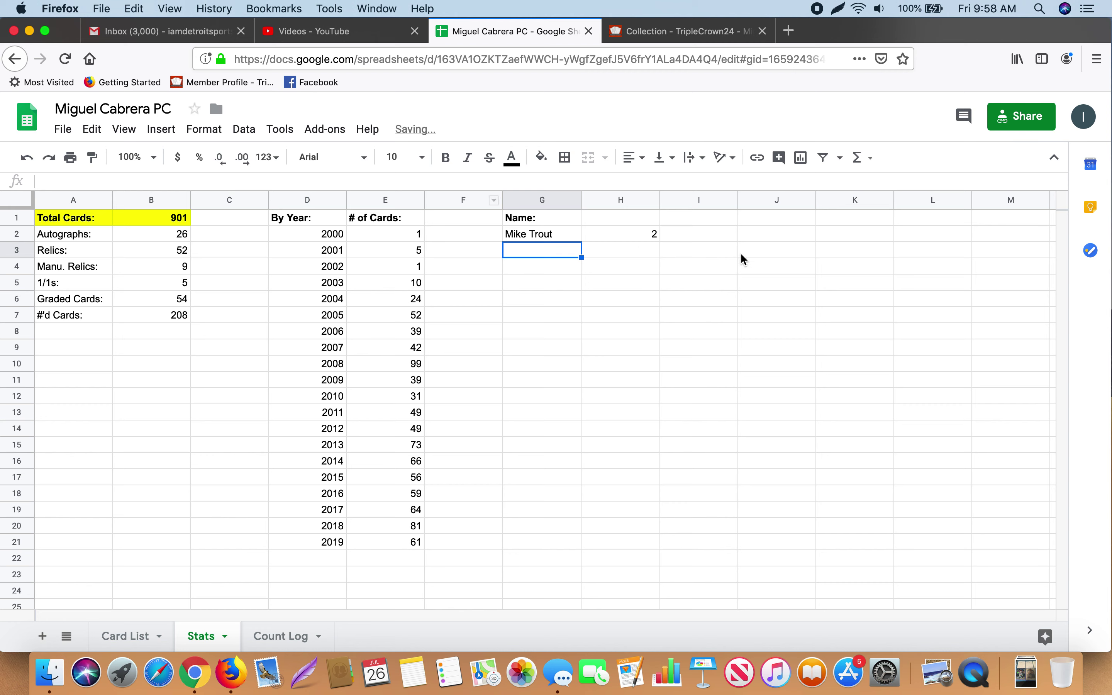
# Highlight the name between the asterisks in H2's COUNTIF criterion for review.
pyautogui.click(640, 230)
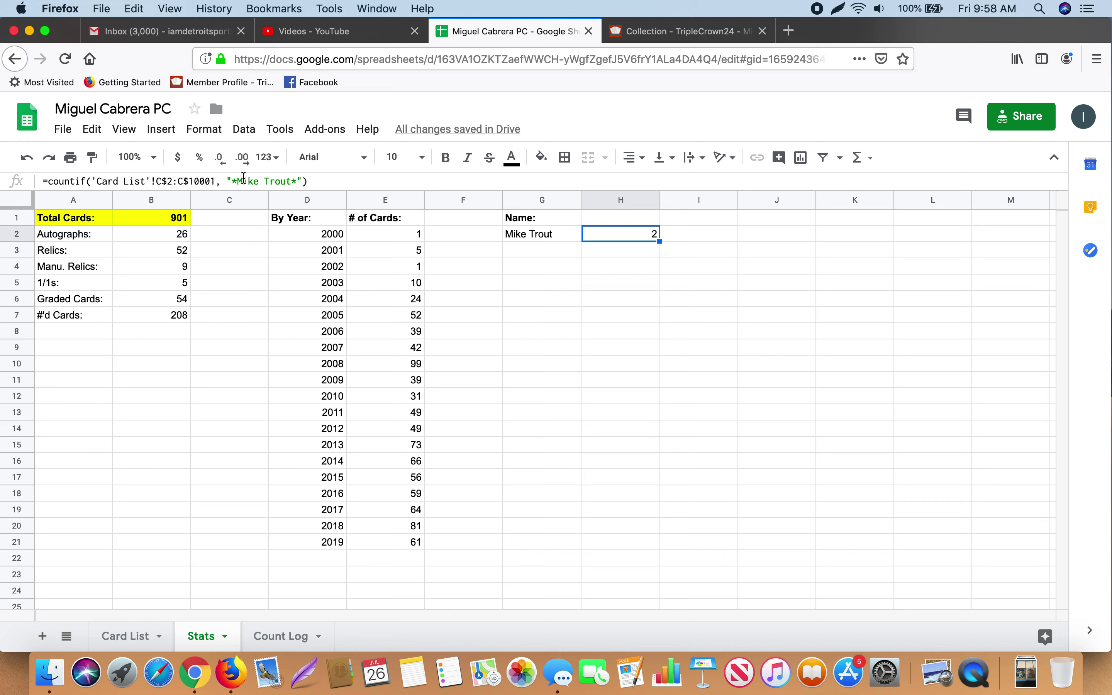
pyautogui.moveTo(237, 180); pyautogui.dragTo(292, 182)
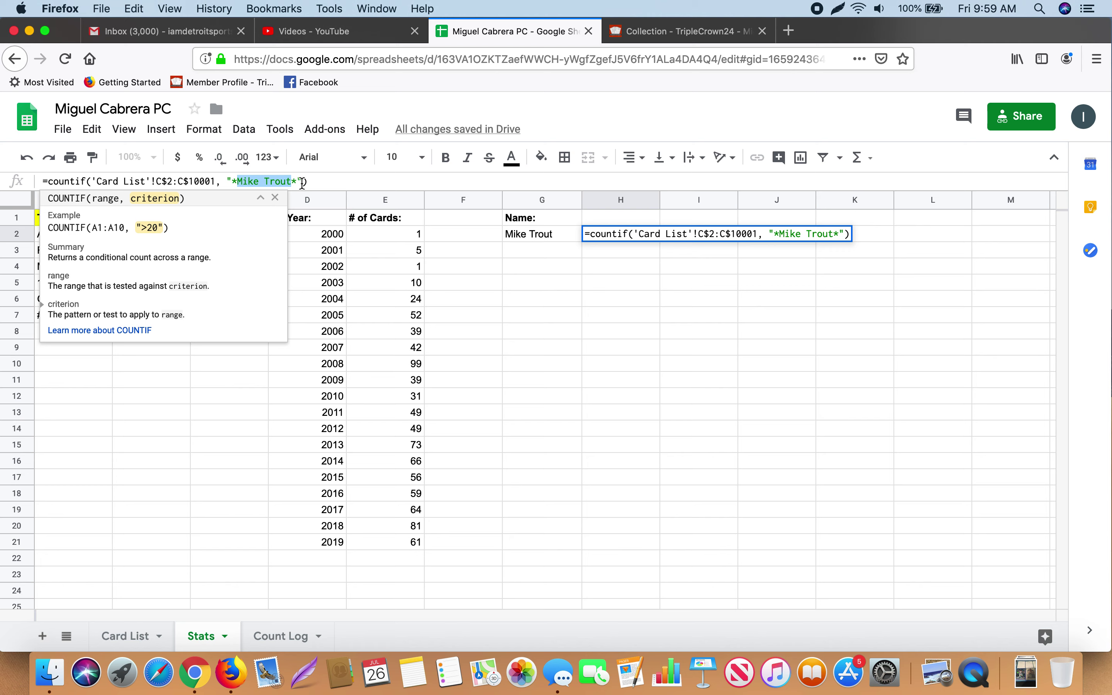
pyautogui.click(638, 368)
# Replace the player name in G2 with "Refractors".
pyautogui.click(561, 237)
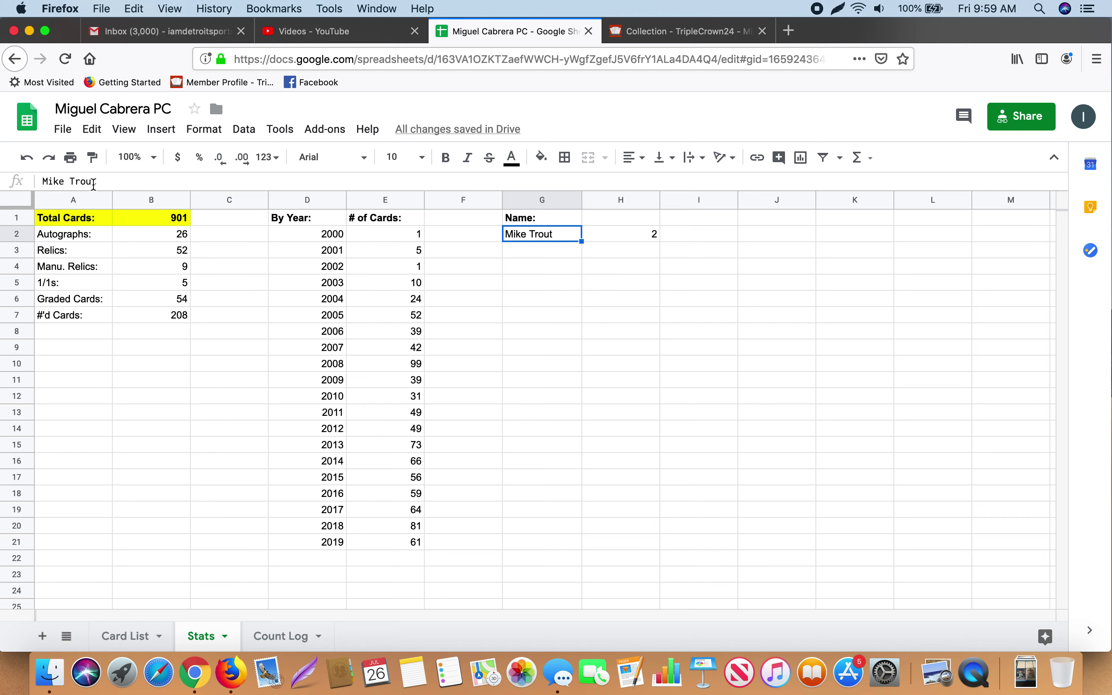
pyautogui.moveTo(96, 181); pyautogui.dragTo(2, 166)
pyautogui.write('Frac')
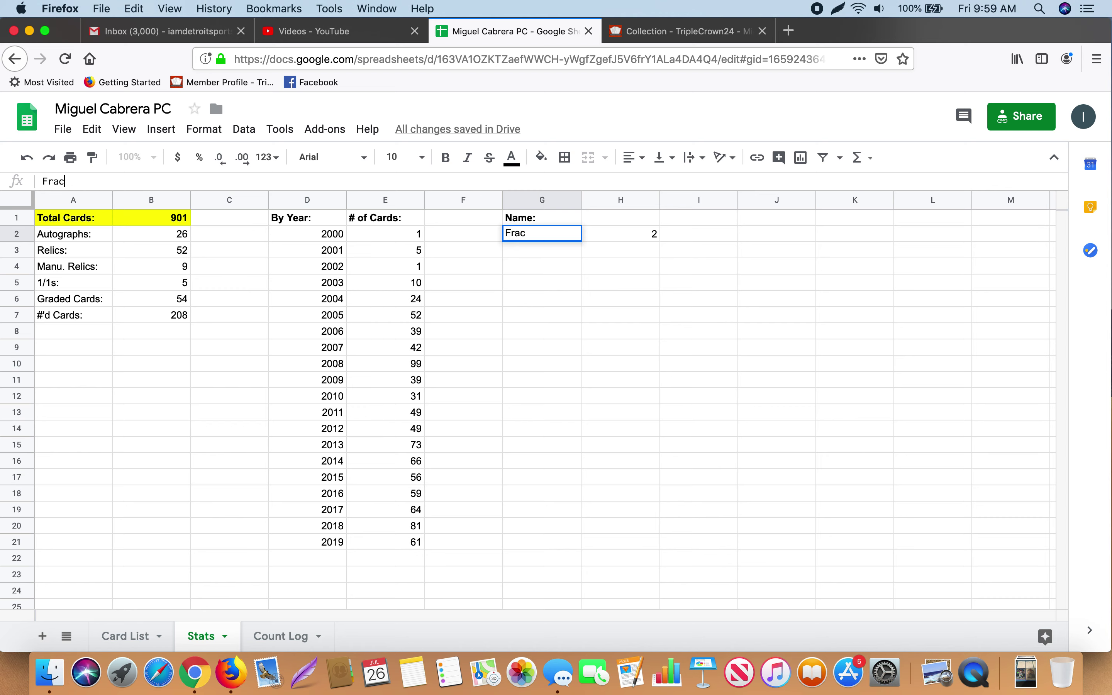
pyautogui.write('to')
pyautogui.press('BackSpace')
pyautogui.press('BackSpace')
pyautogui.press('BackSpace')
pyautogui.press('BackSpace')
pyautogui.press('BackSpace')
pyautogui.press('BackSpace')
pyautogui.write('Refractor')
pyautogui.press('Tab')
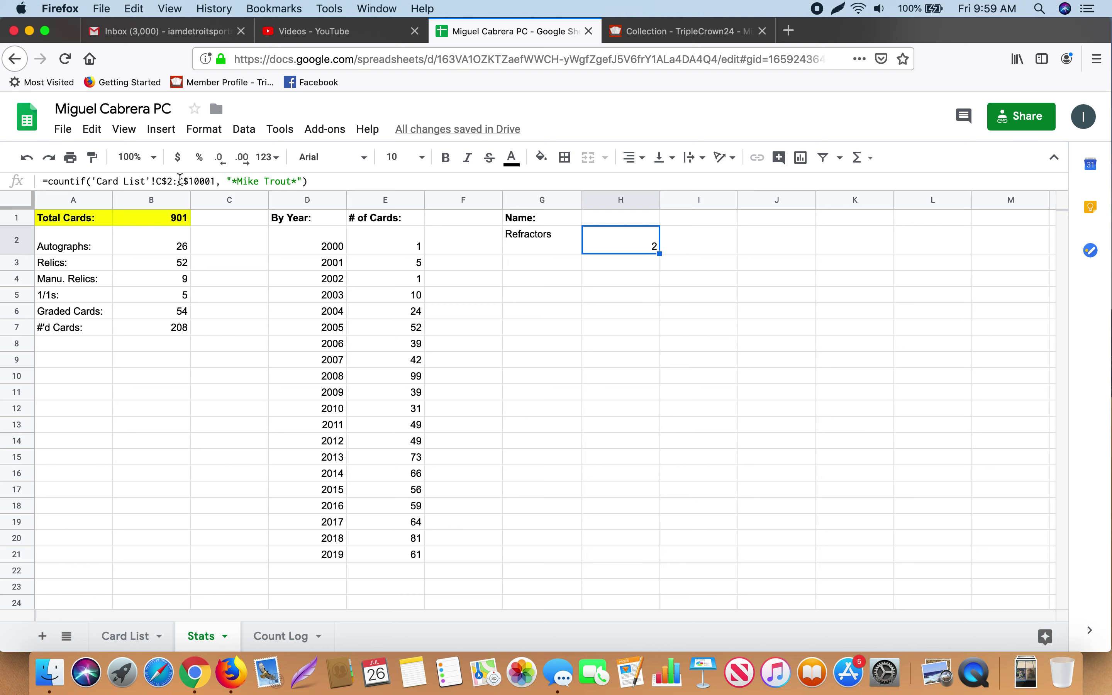
# Change the criterion in H2's COUNTIF formula to "*fractor*".
pyautogui.moveTo(290, 181); pyautogui.dragTo(237, 181)
pyautogui.write('M')
pyautogui.press('BackSpace')
pyautogui.write('fractor')
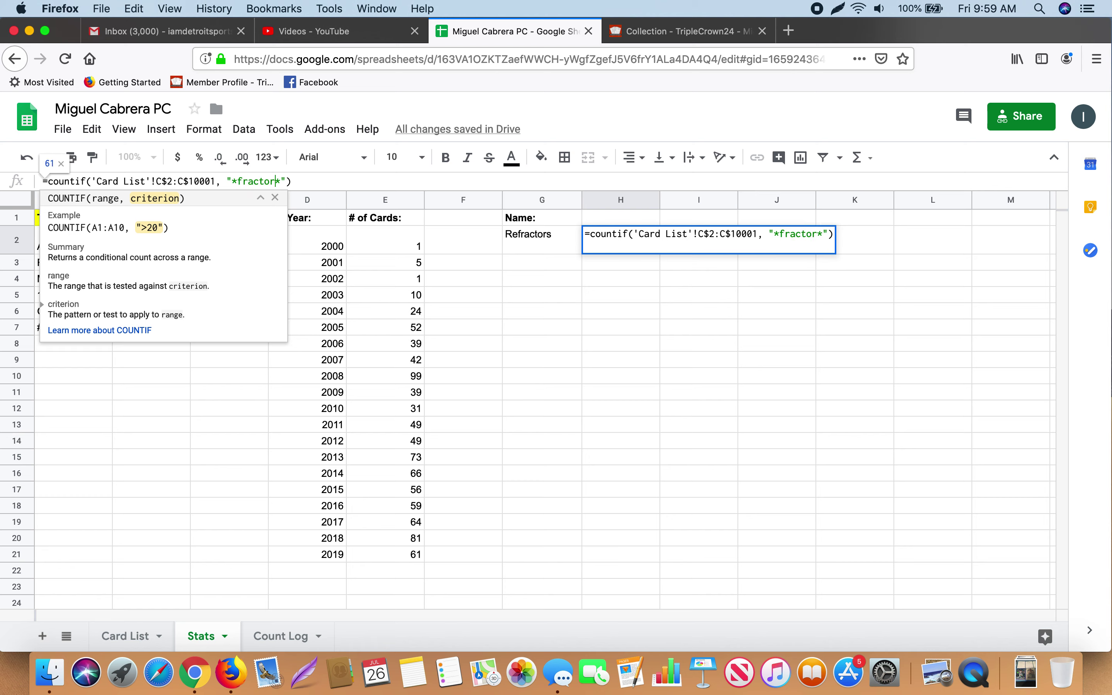
pyautogui.press('Return')
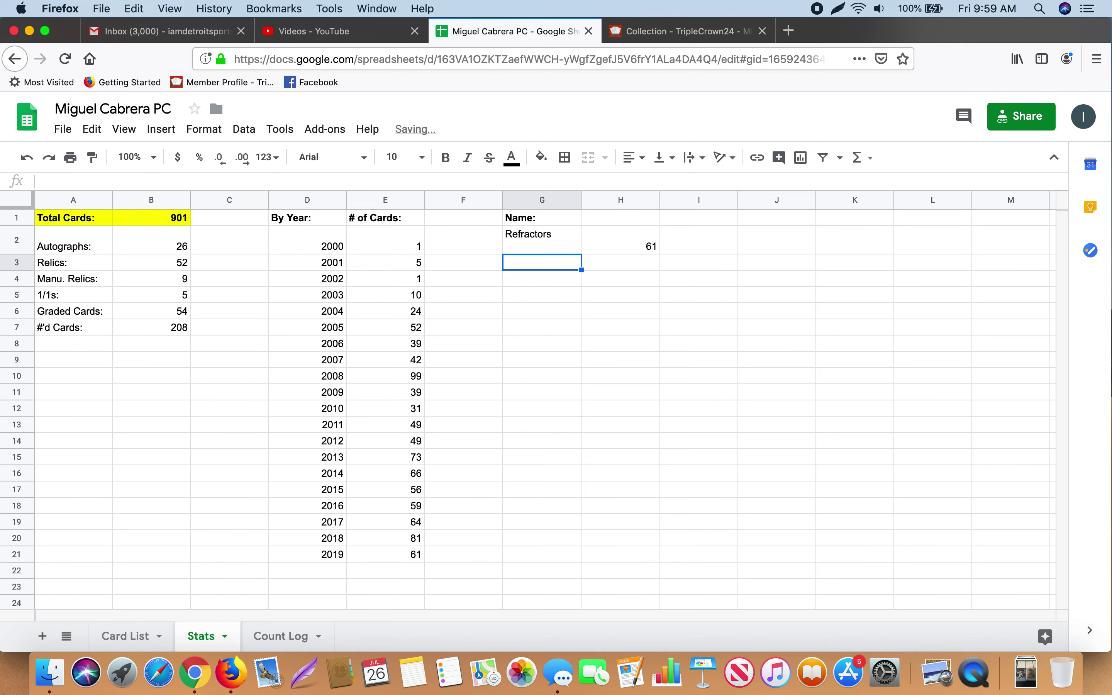
# Clear the Name label, the Refractors entry and its COUNTIF formula from G1:H2 on the Stats sheet.
pyautogui.click(629, 246)
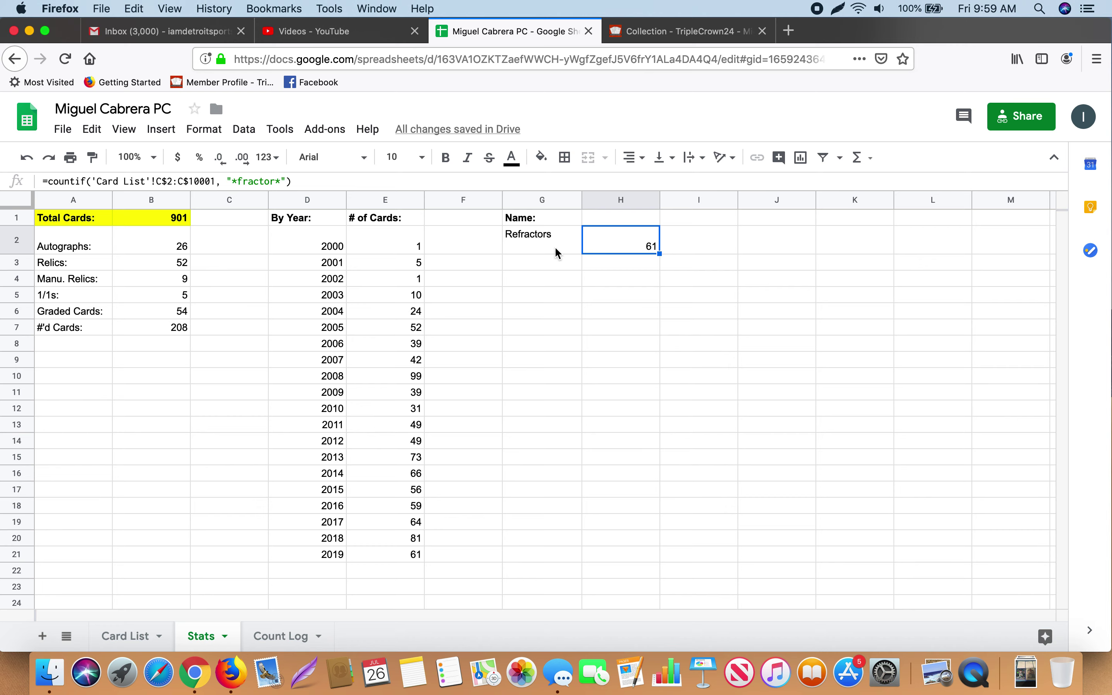
pyautogui.click(137, 636)
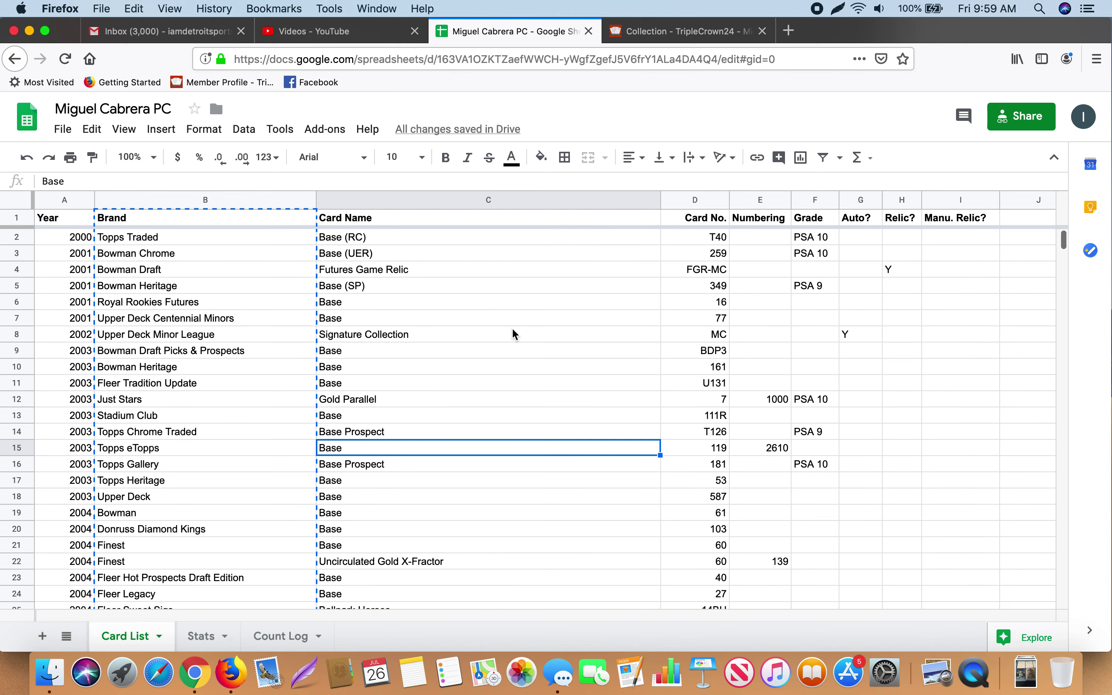
pyautogui.click(207, 635)
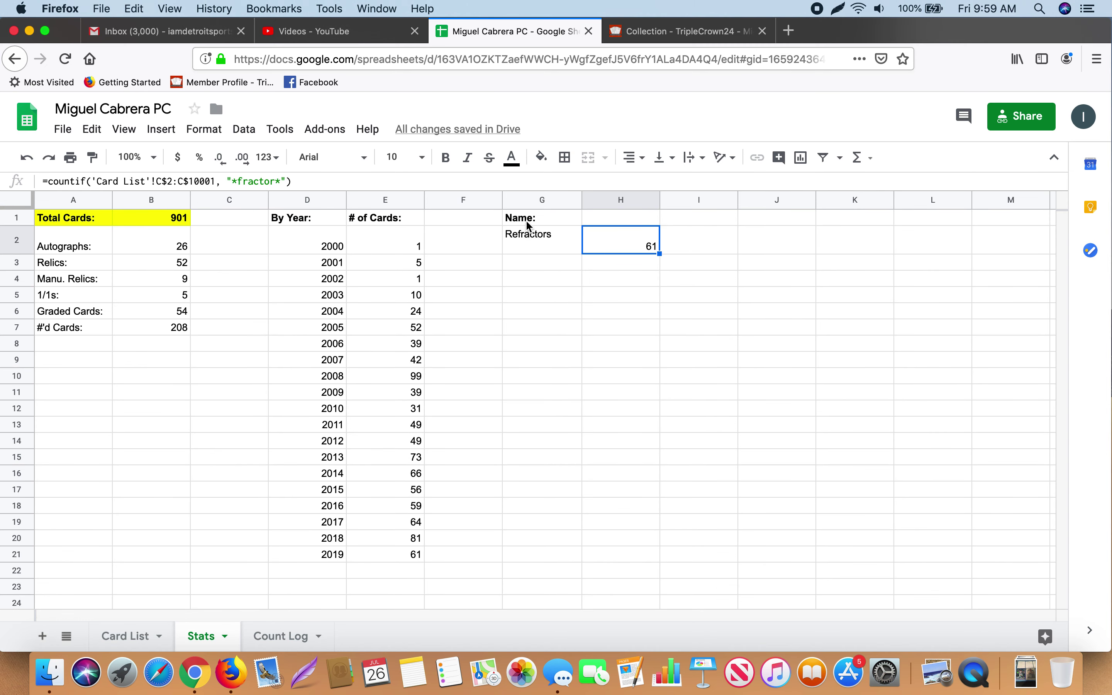
pyautogui.moveTo(524, 220); pyautogui.dragTo(613, 251)
pyautogui.press('Delete')
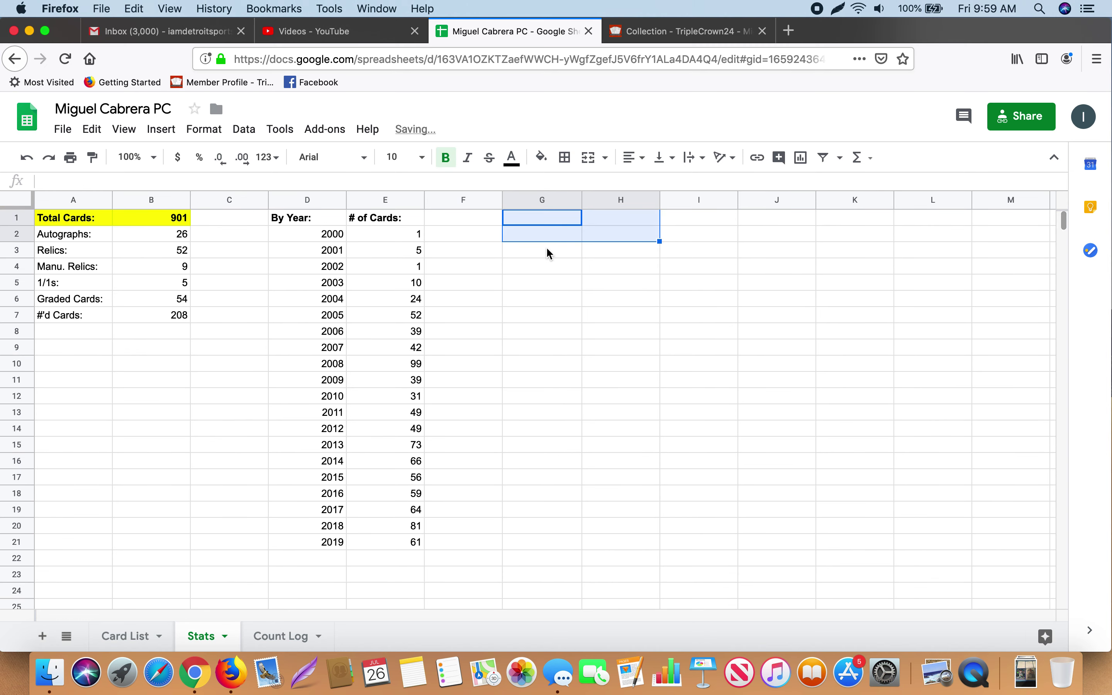
# On Card List, add a conditional format rule to the Card Name column that highlights cells whose text contains "fractor" in the default green style.
pyautogui.click(125, 637)
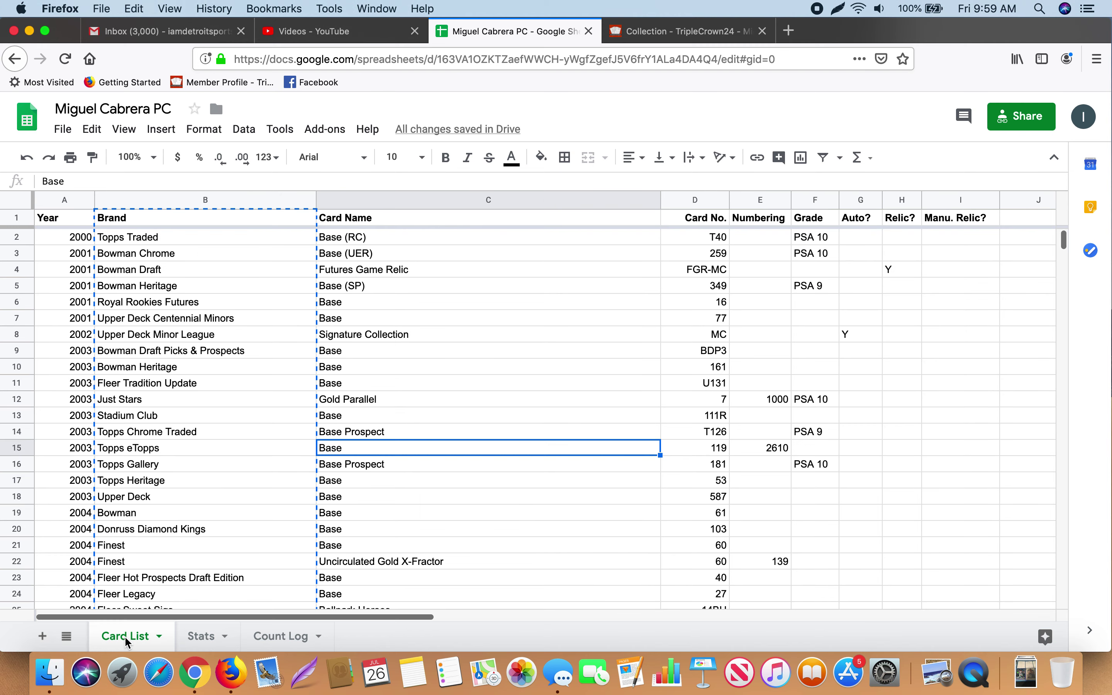
pyautogui.click(436, 217)
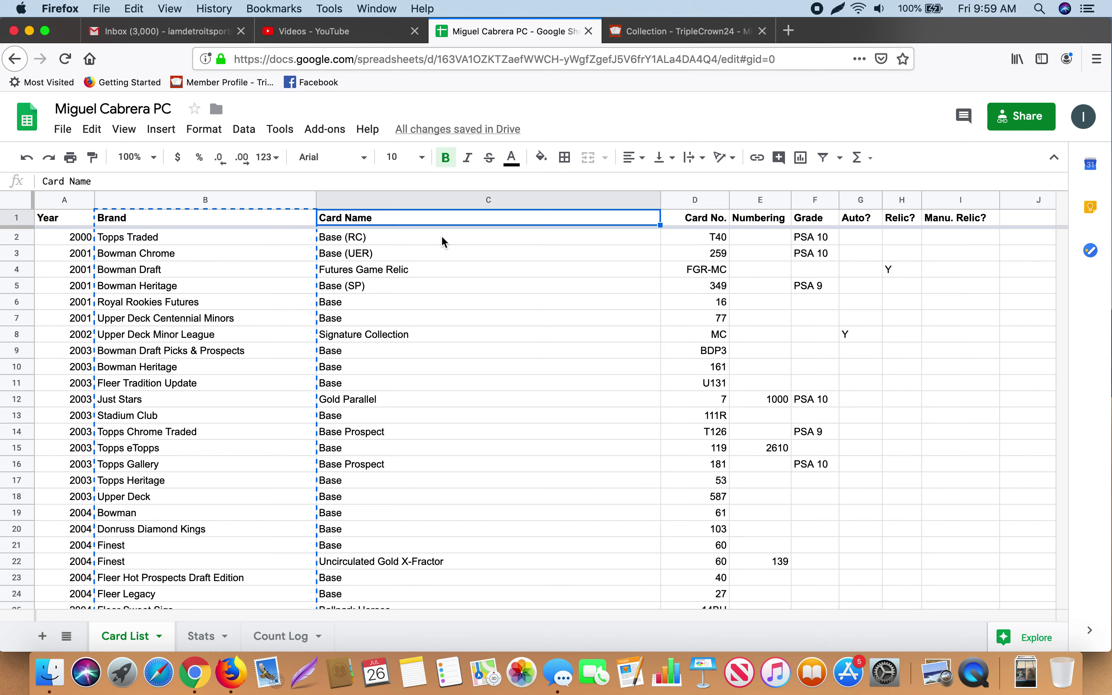
pyautogui.click(452, 203)
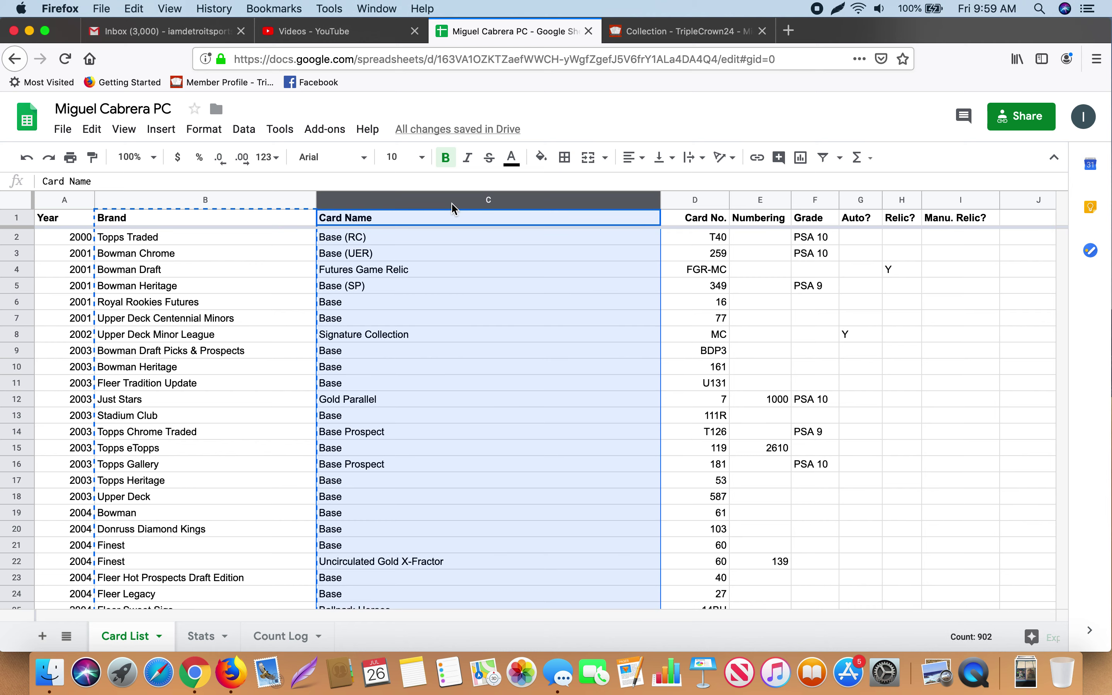
pyautogui.click(214, 131)
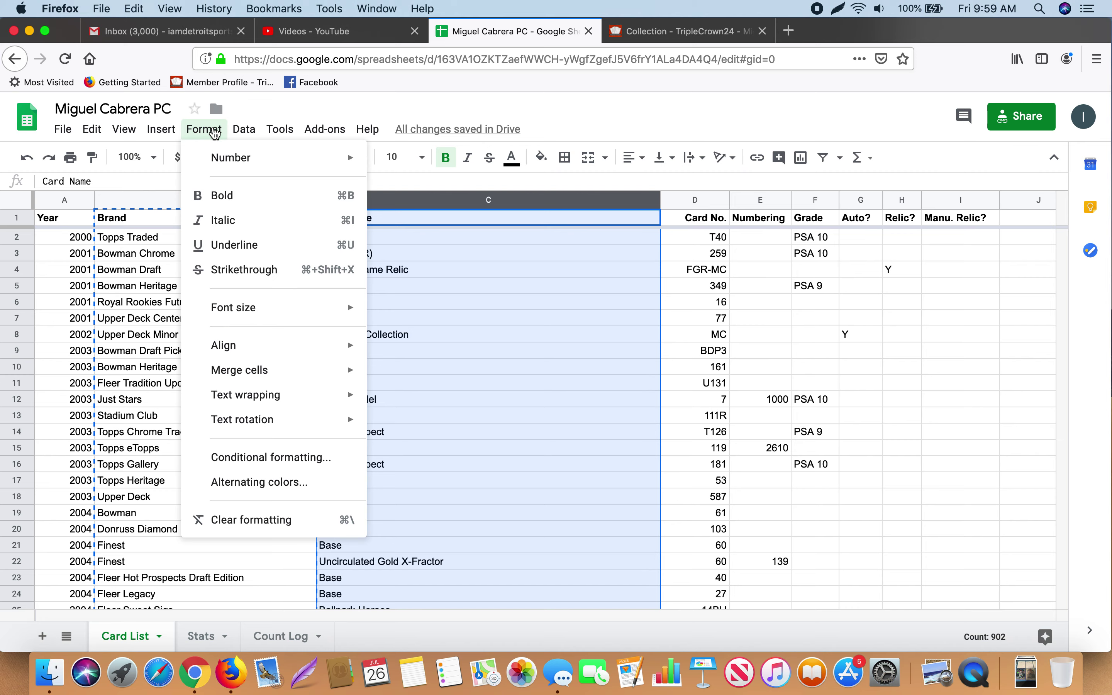
pyautogui.click(304, 458)
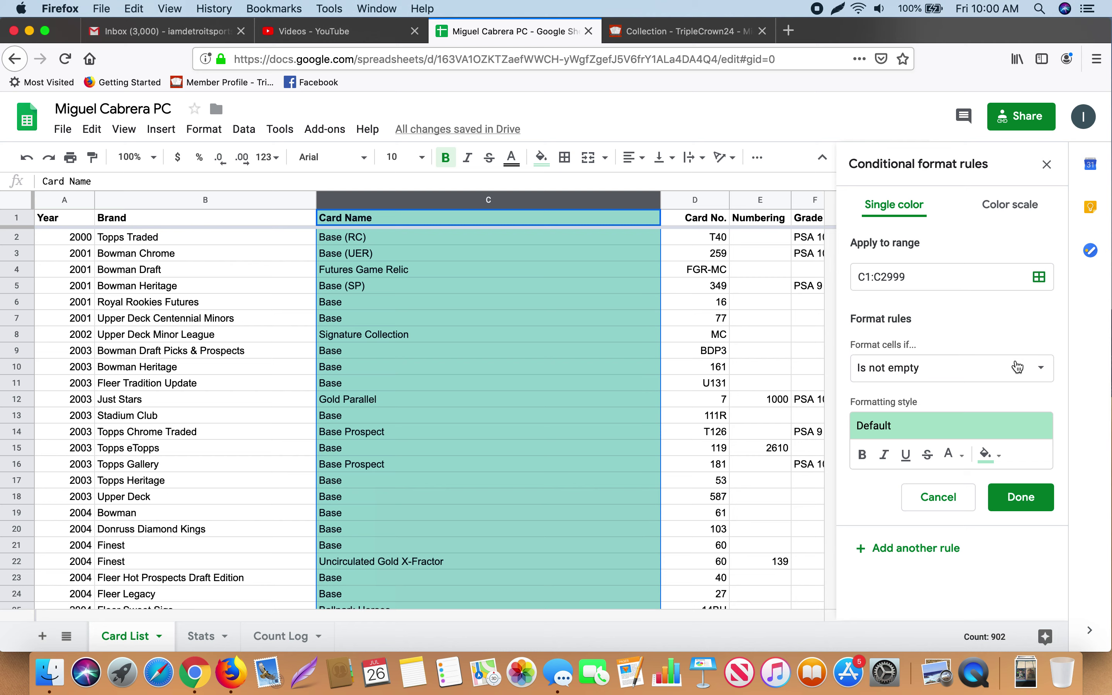
pyautogui.click(961, 373)
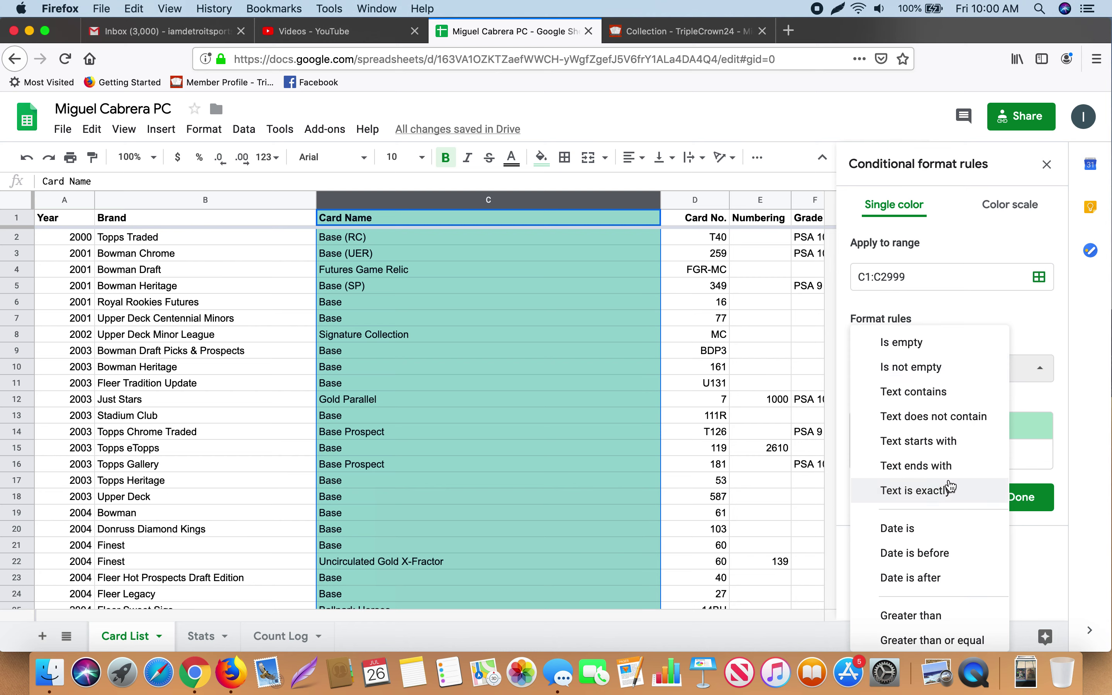
pyautogui.click(955, 396)
pyautogui.click(944, 405)
pyautogui.write('fractor')
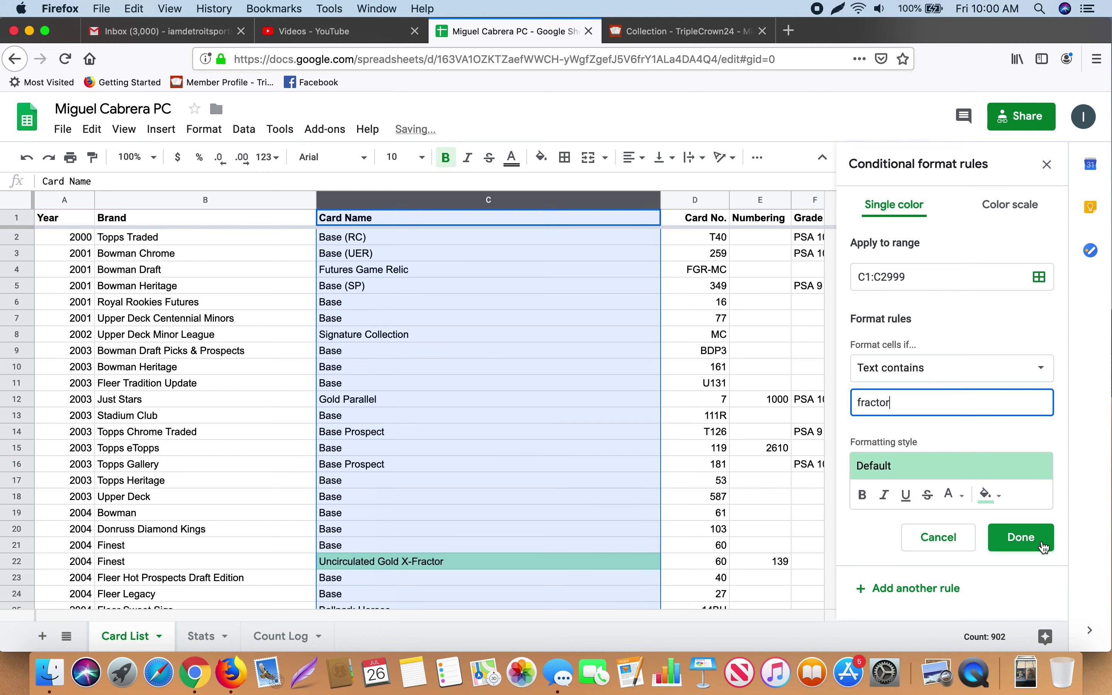
pyautogui.click(1021, 538)
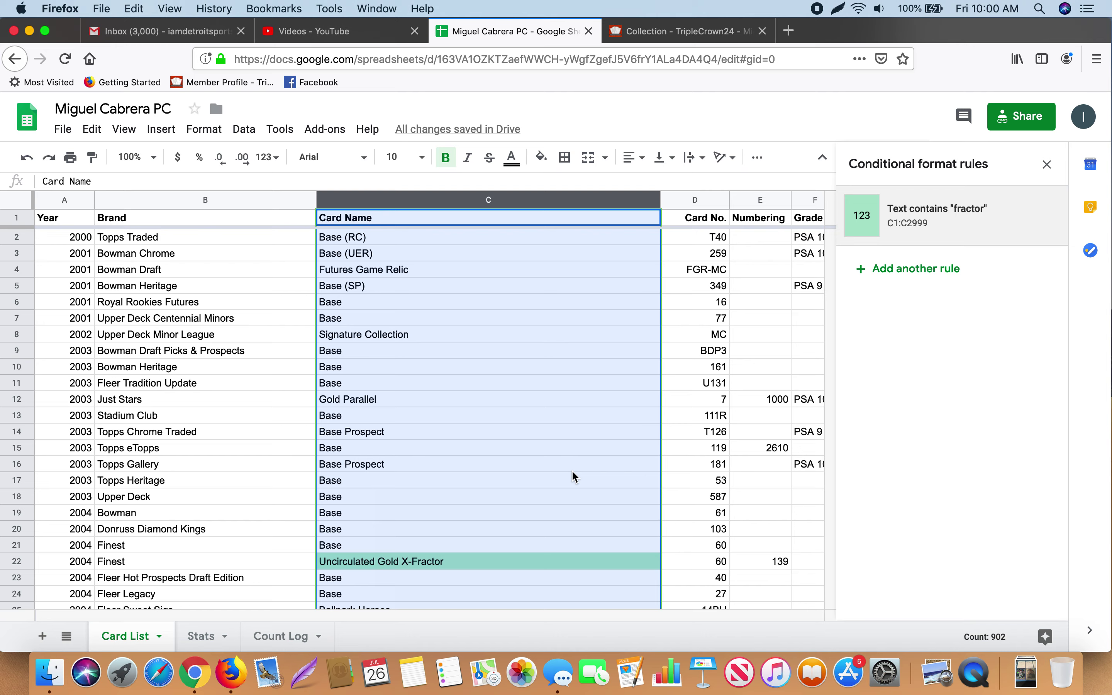
# Examine which card names across the Card List are highlighted by the "fractor" rule.
pyautogui.scroll(-5, 572, 469)
pyautogui.scroll(-20, 573, 471)
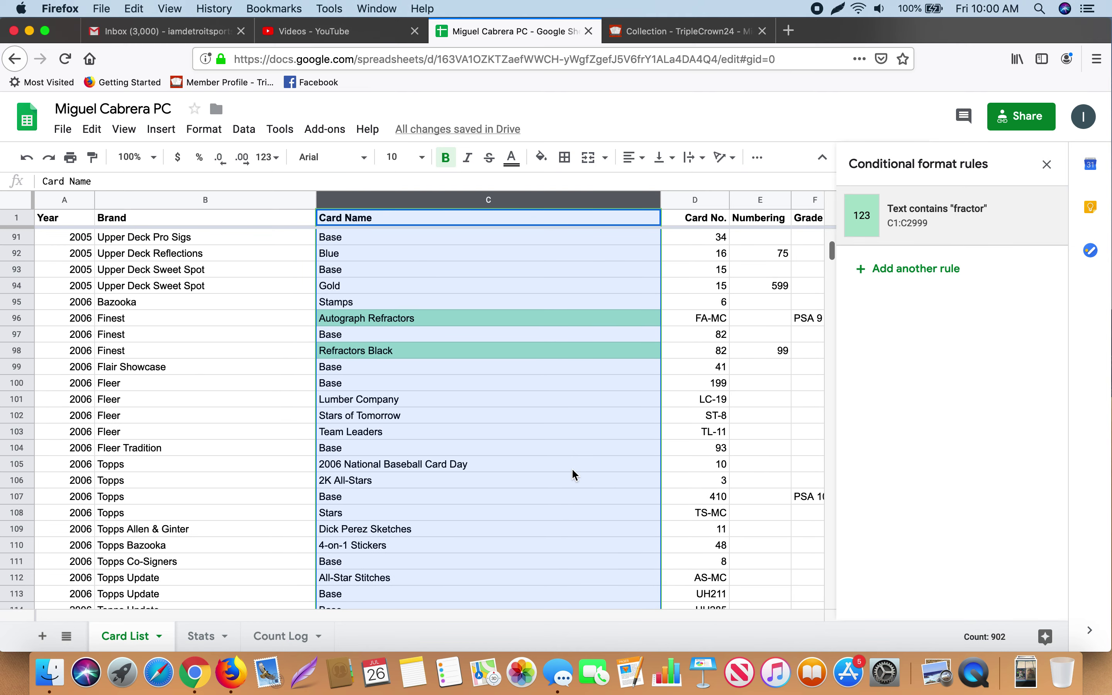
pyautogui.scroll(-14, 574, 474)
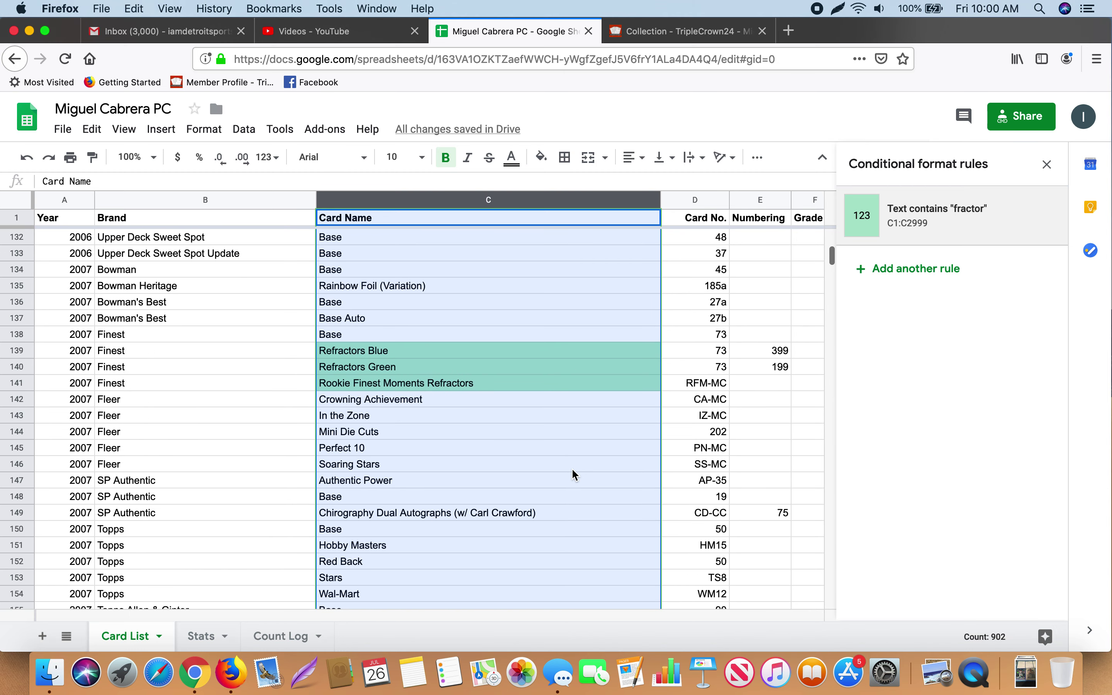
pyautogui.scroll(-4, 574, 473)
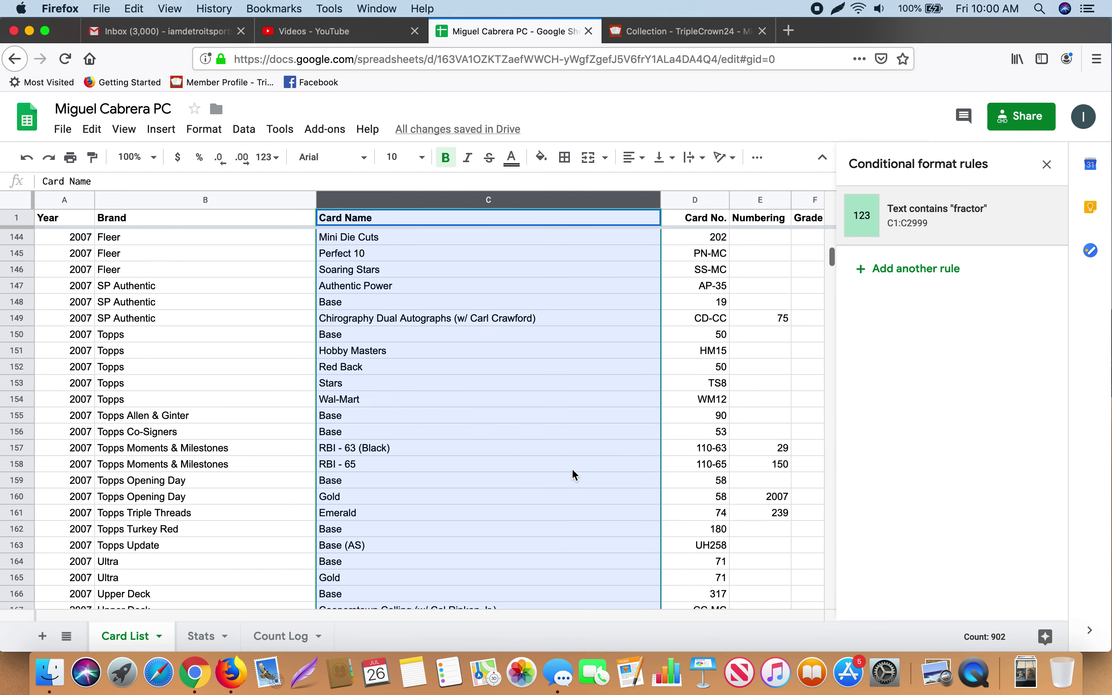
pyautogui.scroll(-14, 573, 474)
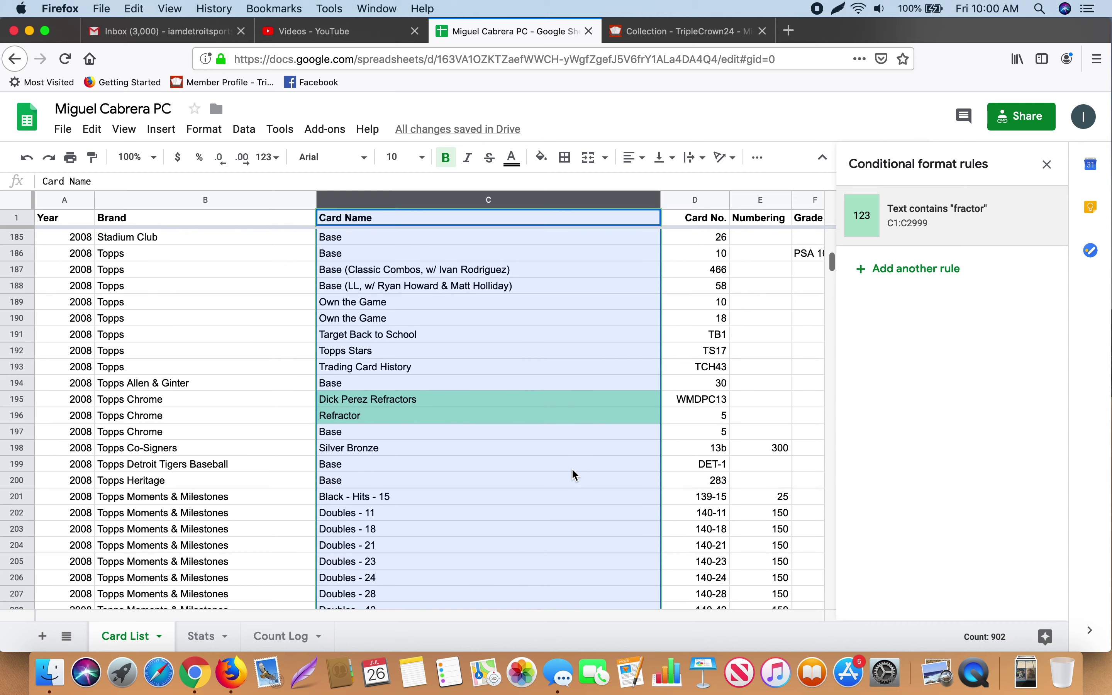
pyautogui.scroll(-12, 573, 474)
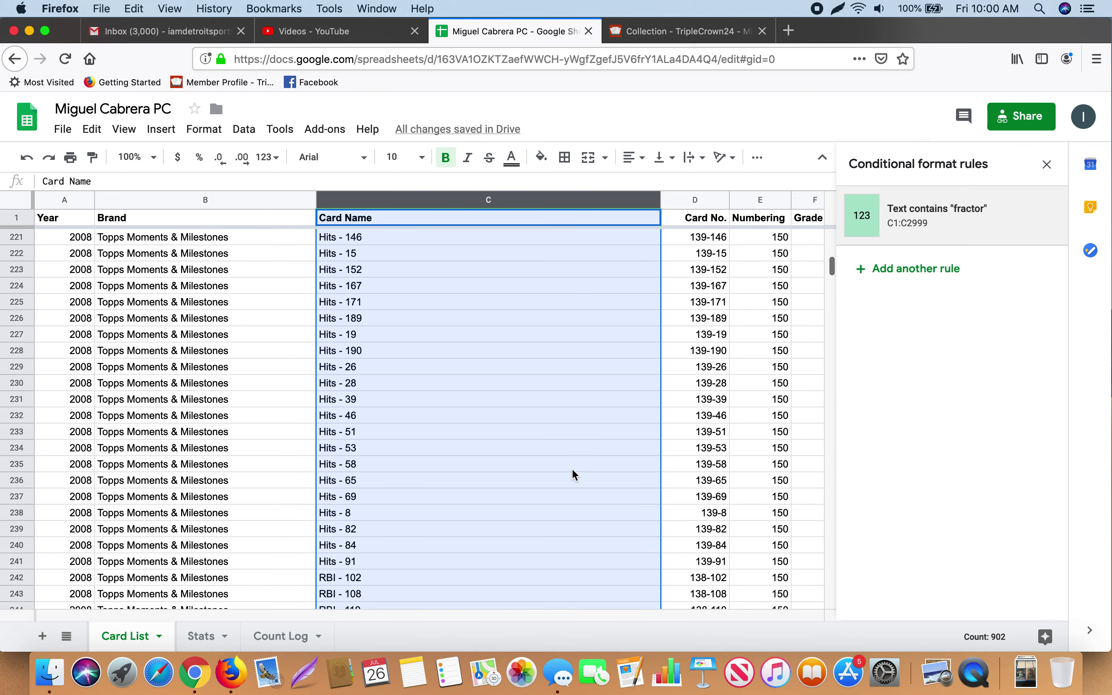
pyautogui.scroll(-20, 573, 473)
pyautogui.scroll(-20, 572, 468)
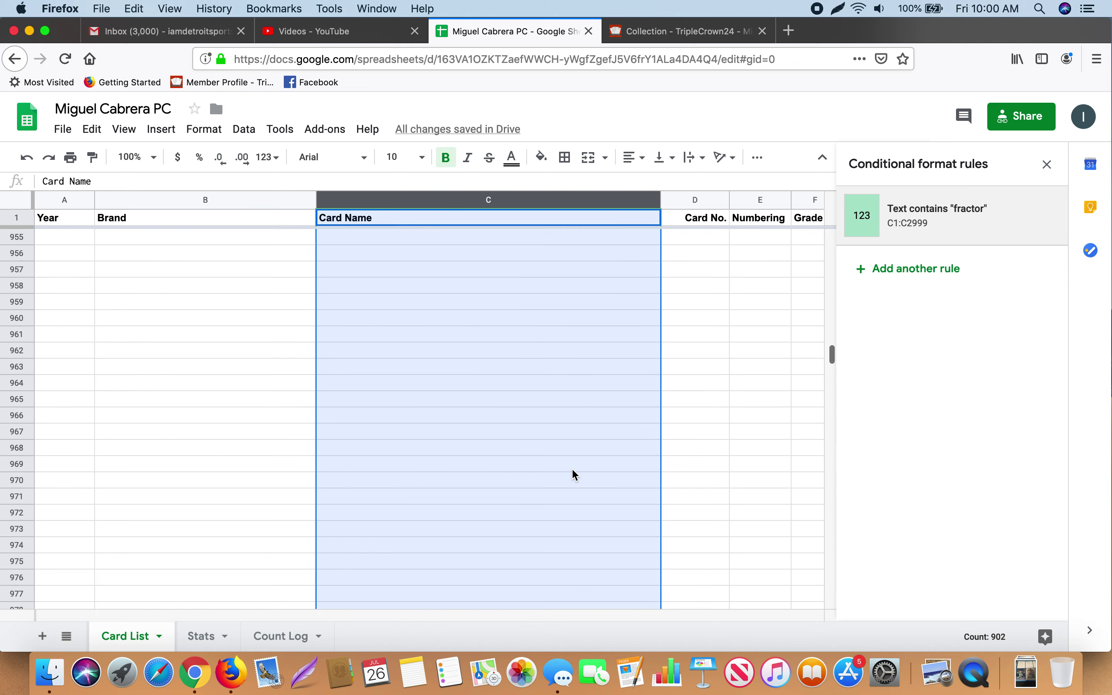
pyautogui.scroll(20, 572, 468)
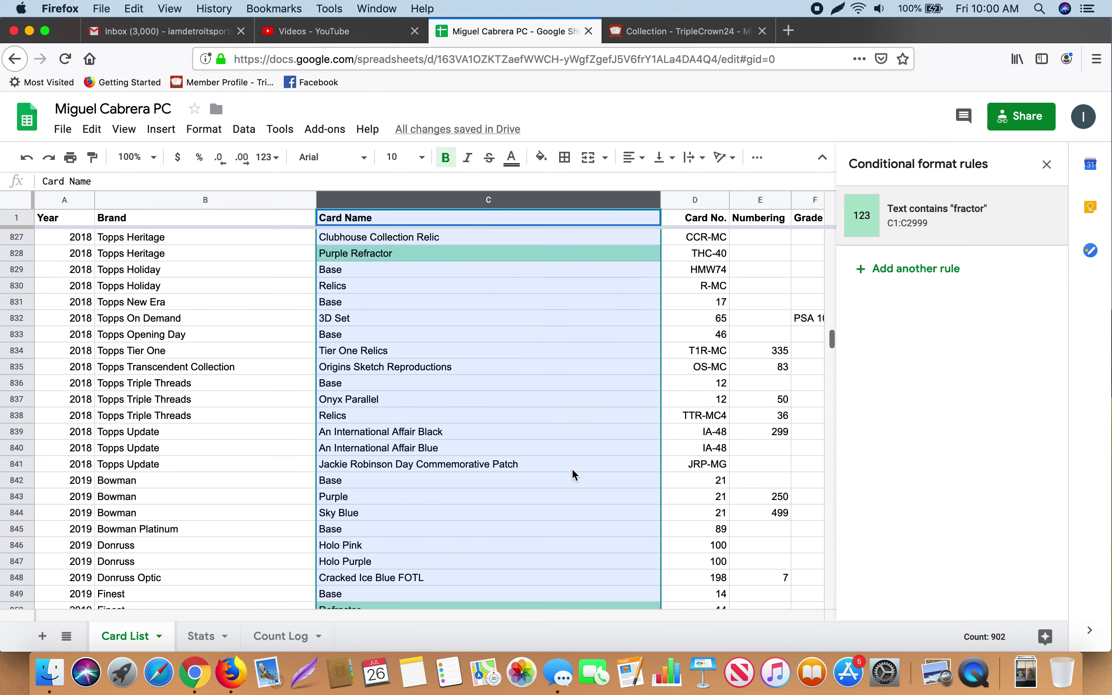
pyautogui.scroll(20, 571, 468)
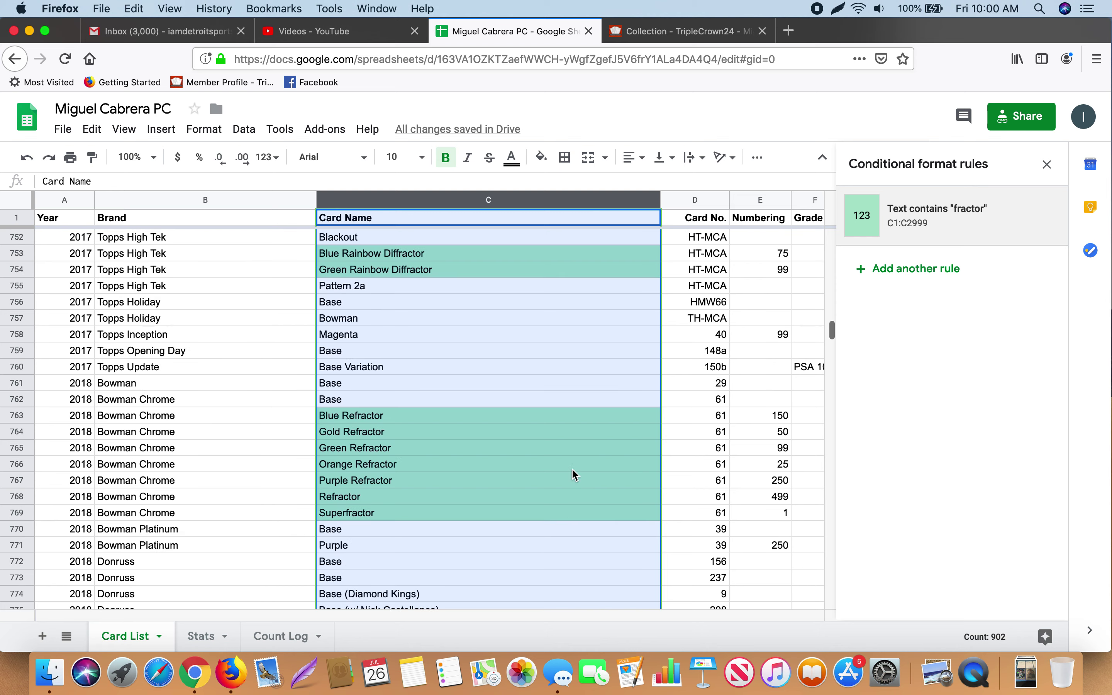
pyautogui.scroll(14, 573, 470)
pyautogui.scroll(-8, 573, 470)
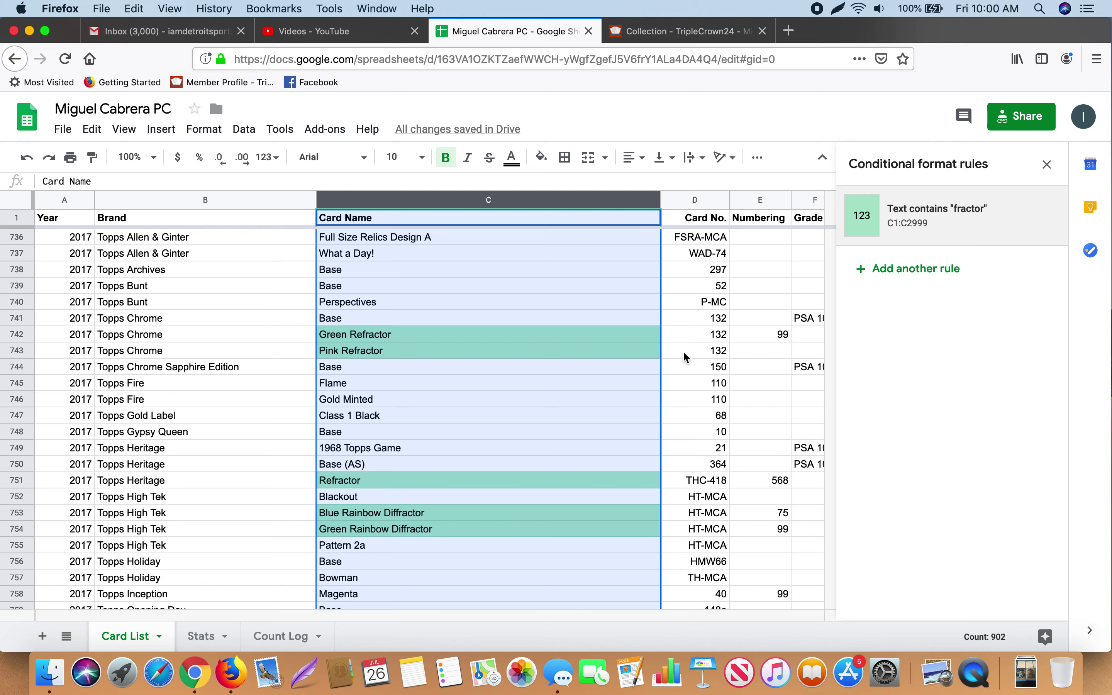
# Close the conditional format rules, undo the "fractor" highlighting and select the first year entry, A2.
pyautogui.click(1047, 164)
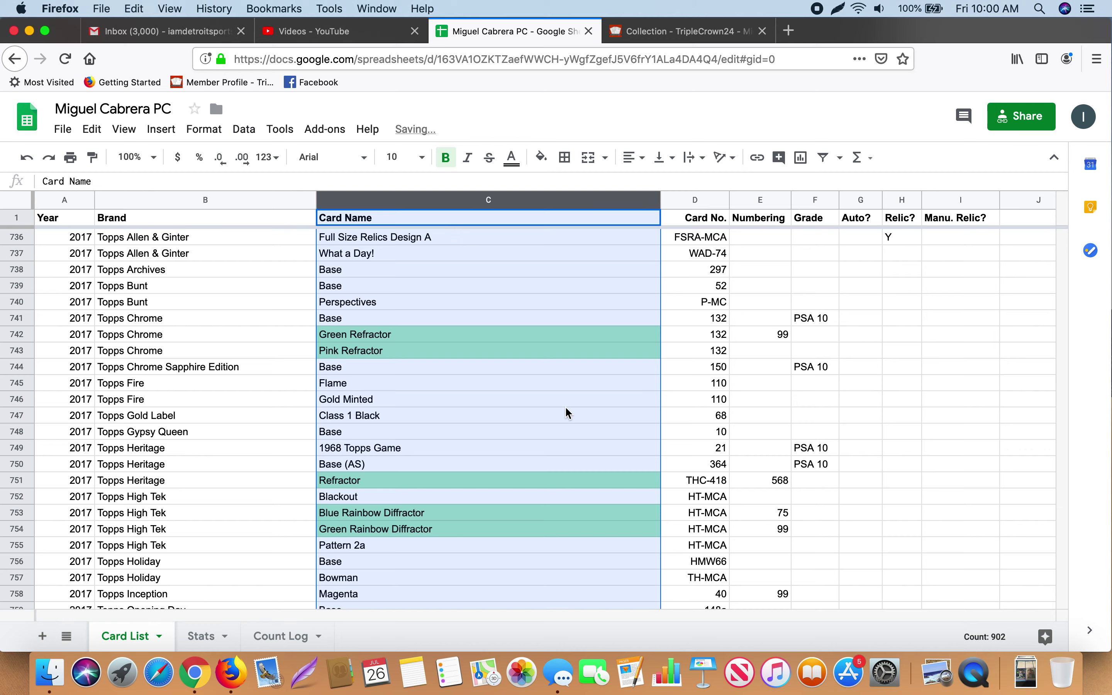
pyautogui.hotkey('ctrl', 'z')
pyautogui.press('super+z')
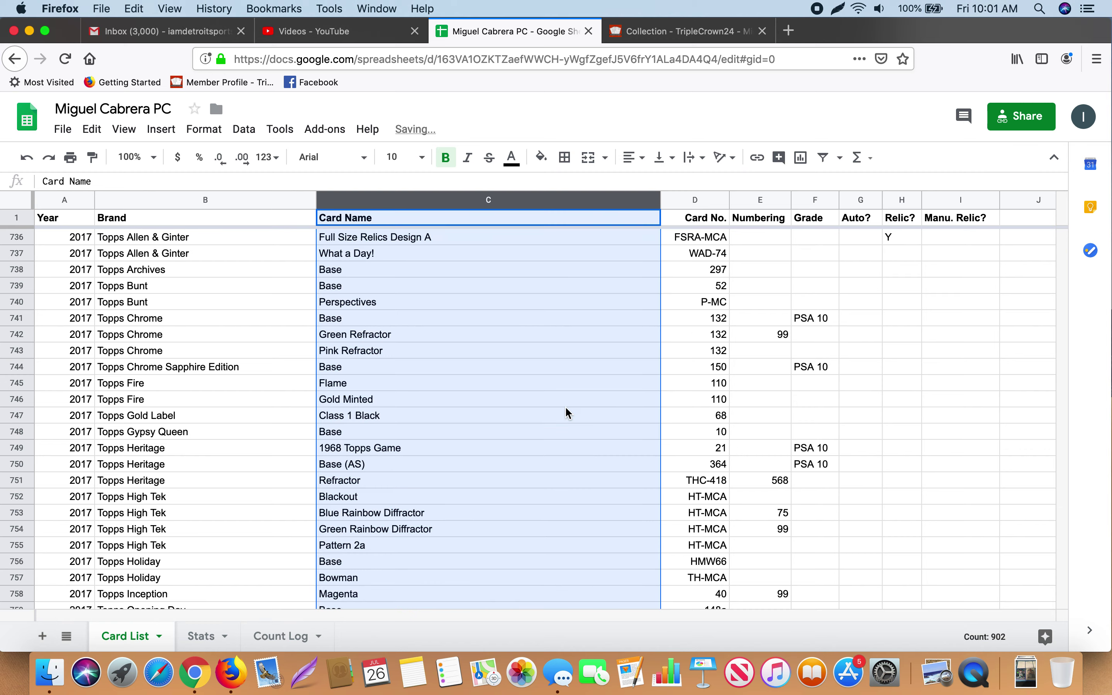
pyautogui.click(698, 269)
pyautogui.scroll(20, 698, 269)
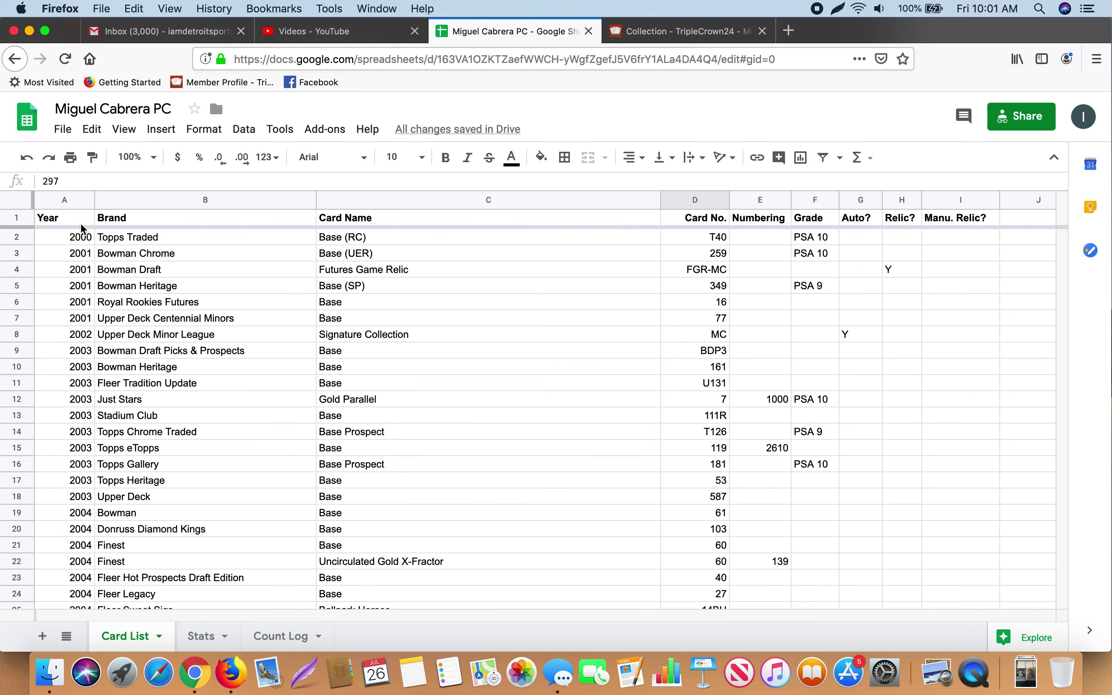
pyautogui.click(84, 237)
# Review the summary counts on Stats and the dated card counts on Count Log.
pyautogui.click(197, 637)
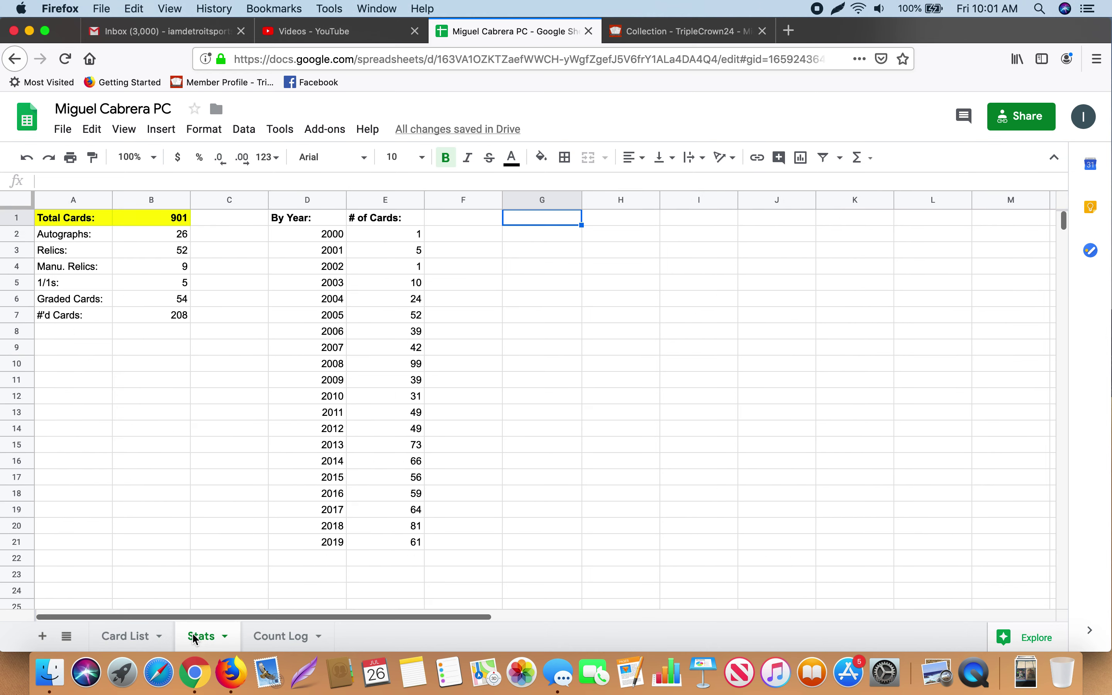
pyautogui.click(278, 637)
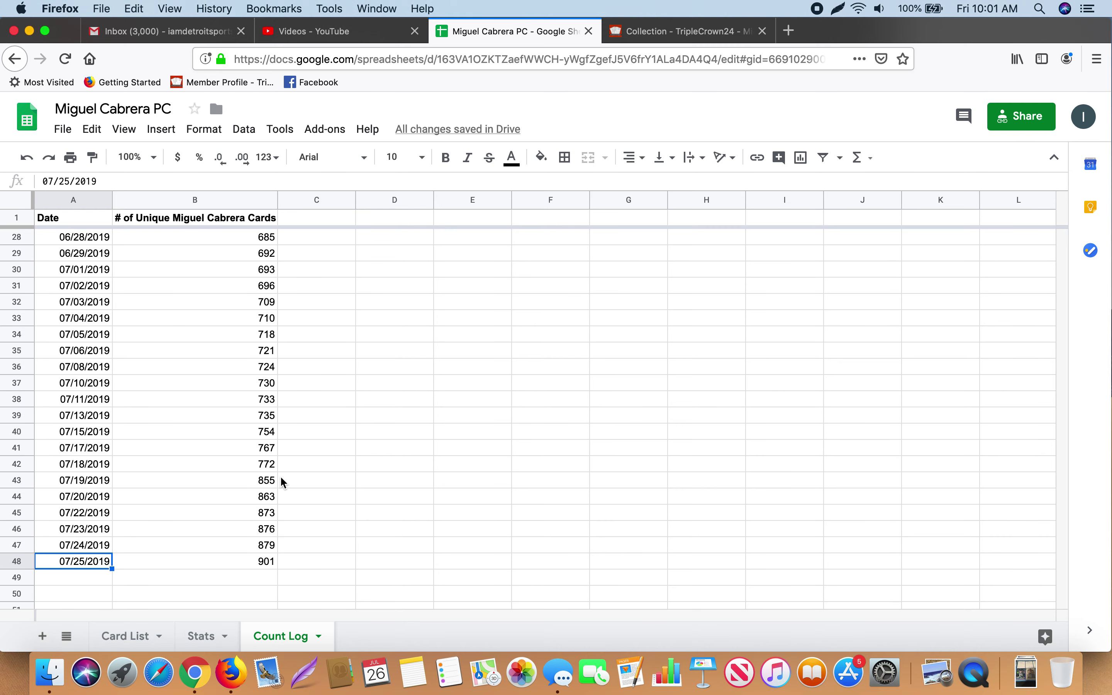
pyautogui.scroll(10, 280, 478)
pyautogui.click(202, 638)
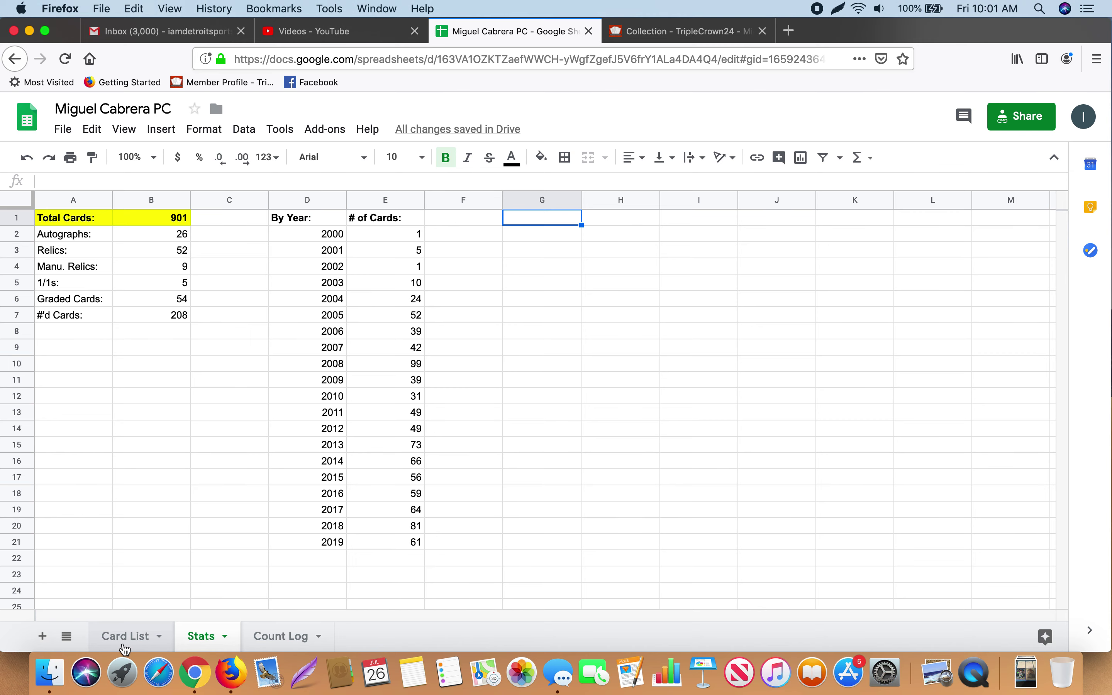
# Look through the catalogued cards on Card List, then select the Year header in A1.
pyautogui.click(125, 637)
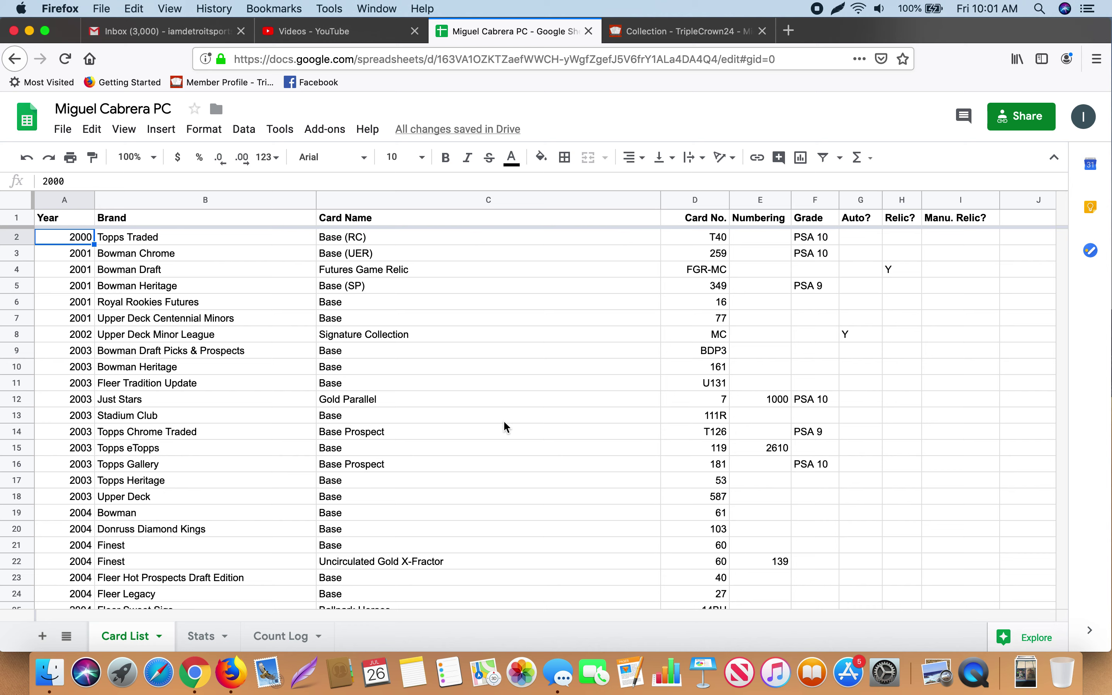
pyautogui.scroll(-20, 504, 422)
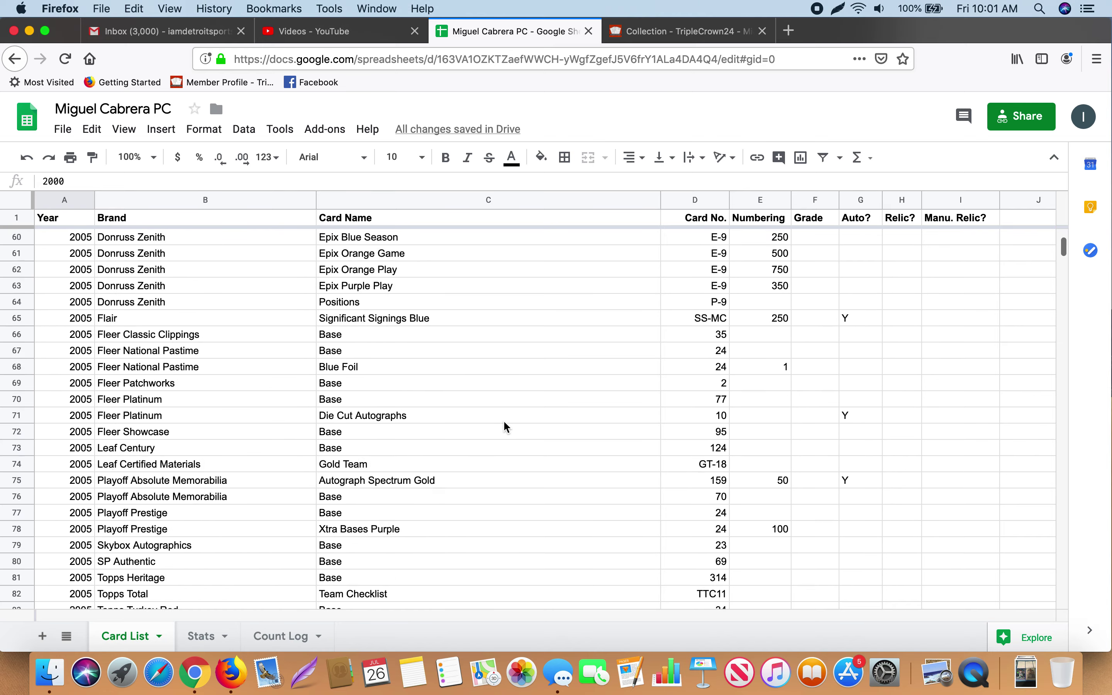
pyautogui.scroll(-20, 505, 423)
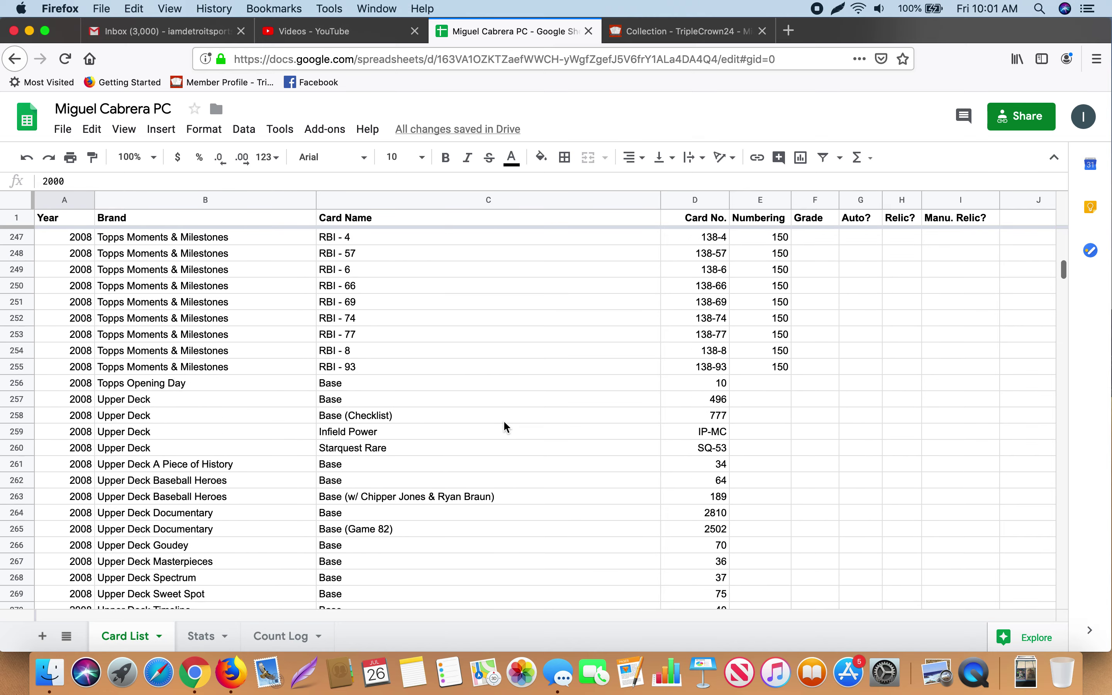
pyautogui.scroll(-10, 505, 422)
pyautogui.scroll(20, 504, 423)
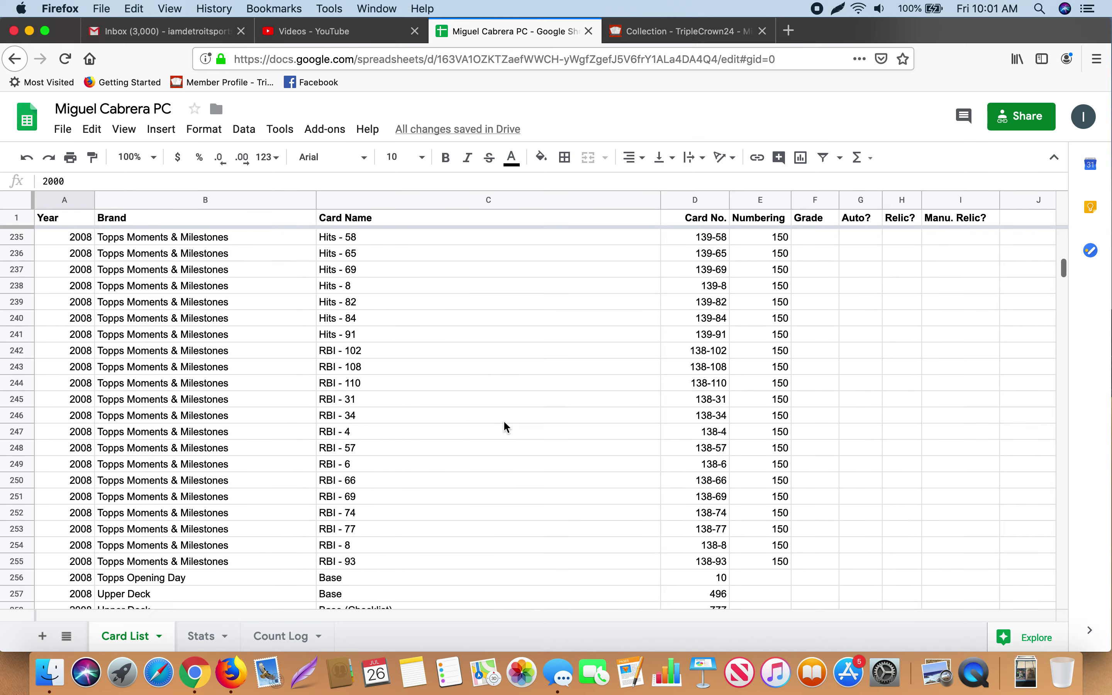
pyautogui.scroll(20, 504, 422)
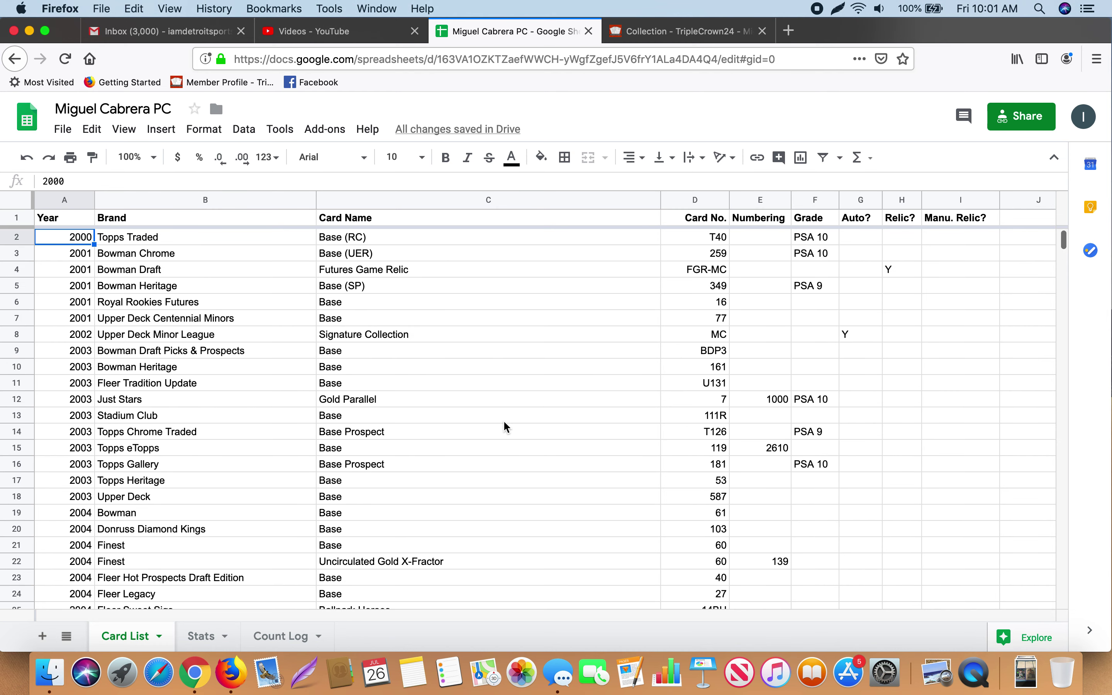
pyautogui.click(76, 222)
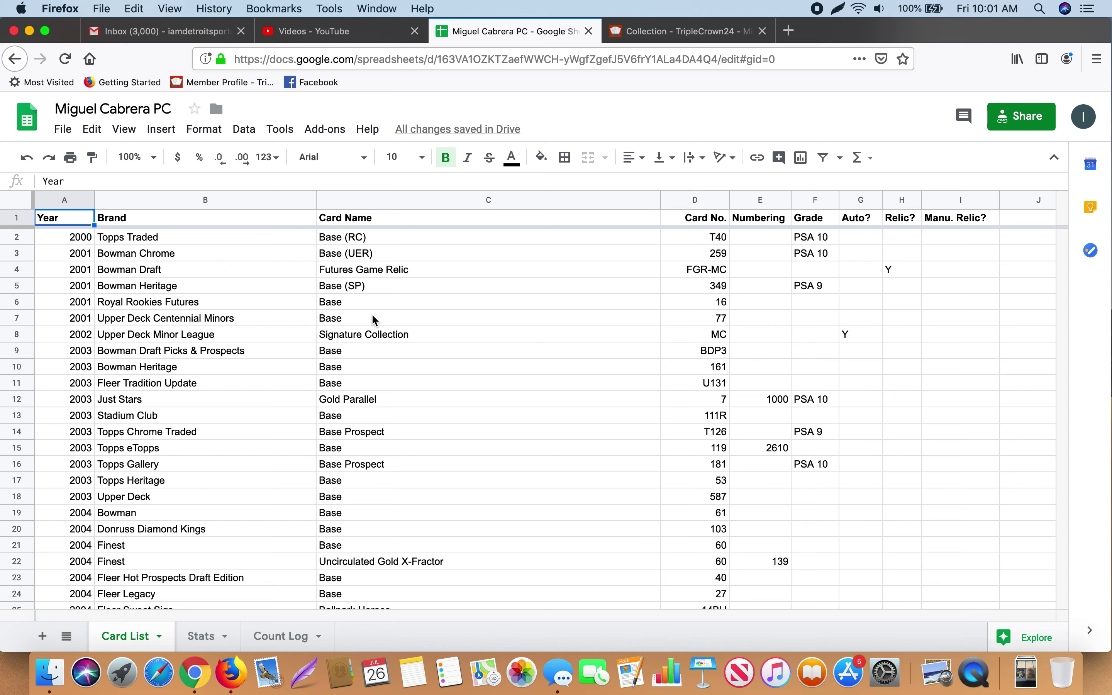